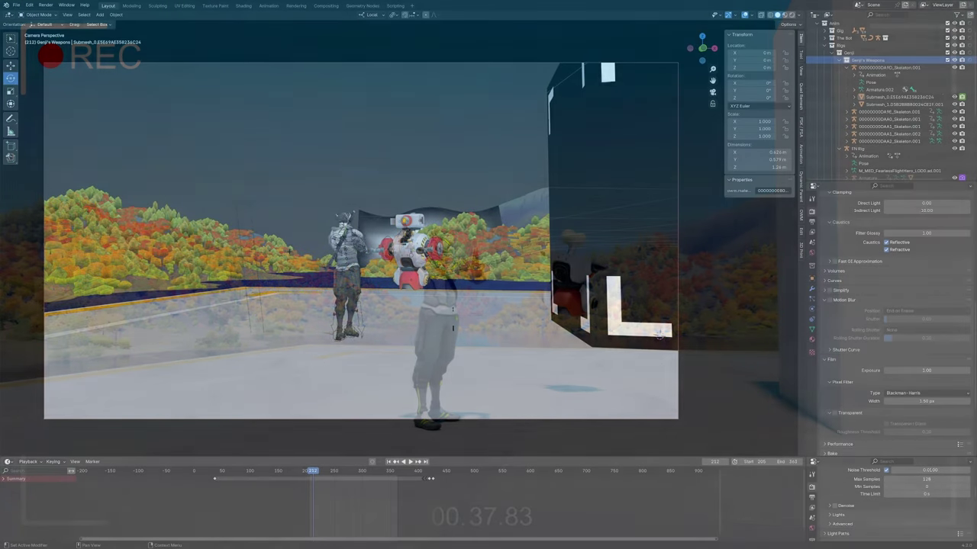
# Add a mesh plane to the scene
pyautogui.scroll(2, 364, 258)
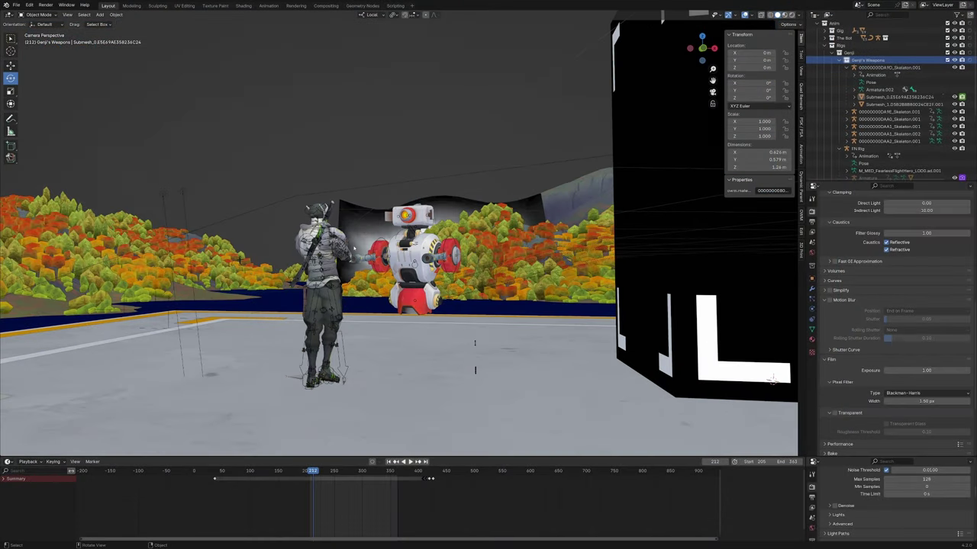
pyautogui.scroll(-3, 399, 234)
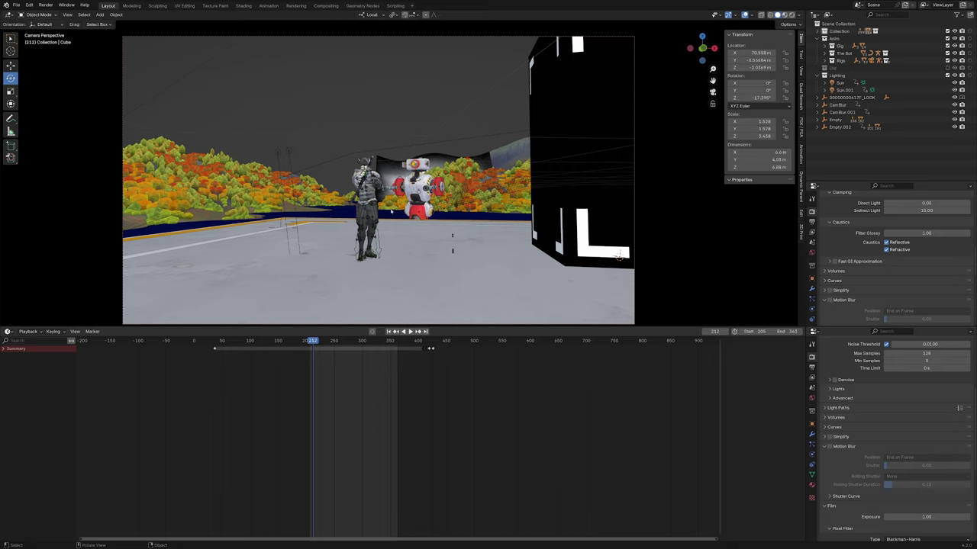
pyautogui.click(100, 15)
pyautogui.moveTo(114, 23)
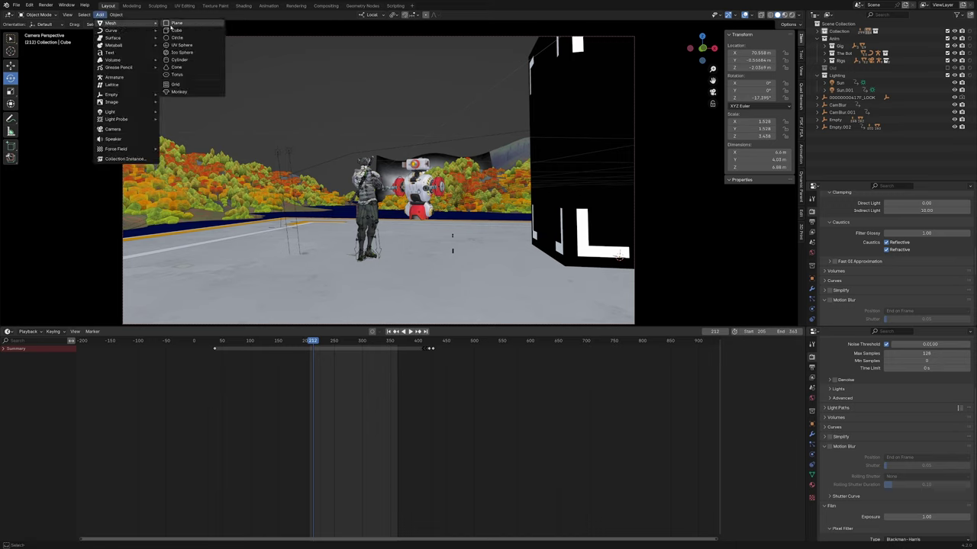
pyautogui.click(176, 24)
# Clear the new plane's location so it sits at the world origin
pyautogui.moveTo(450, 157); pyautogui.dragTo(422, 215, button='middle')
pyautogui.scroll(-5, 484, 208)
pyautogui.scroll(-2, 506, 228)
pyautogui.scroll(-2, 422, 214)
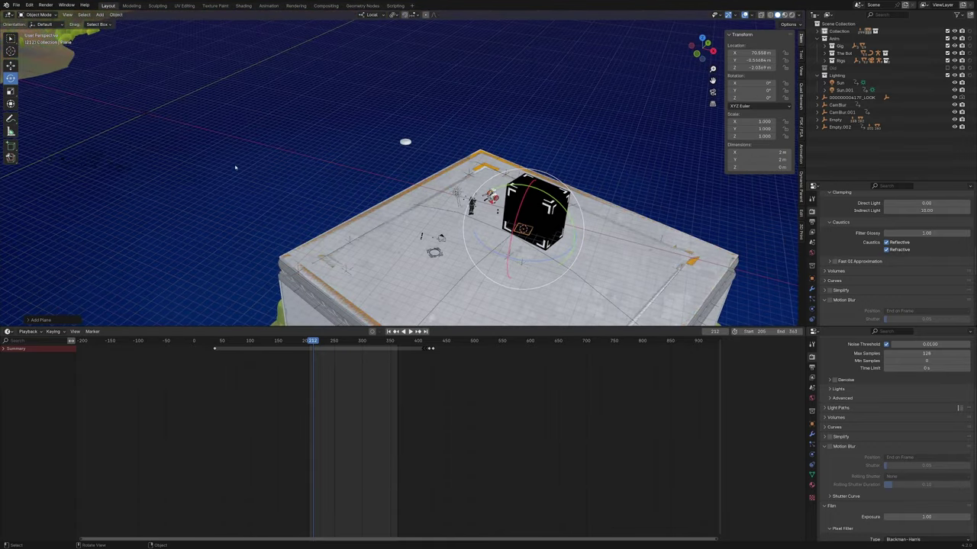
pyautogui.scroll(2, 495, 221)
pyautogui.moveTo(488, 230); pyautogui.dragTo(466, 223, button='middle')
pyautogui.hotkey('alt', 'g')
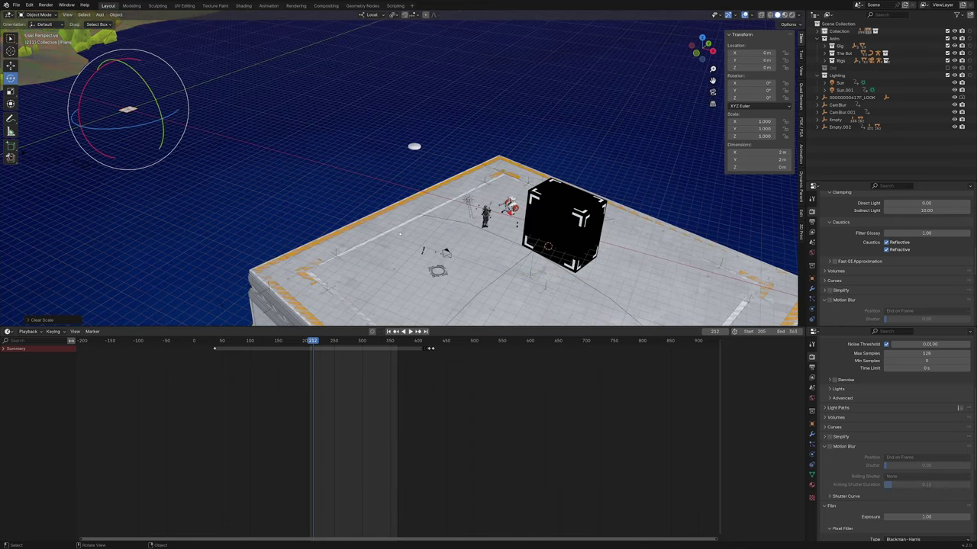
pyautogui.moveTo(396, 231); pyautogui.dragTo(365, 26, button='middle')
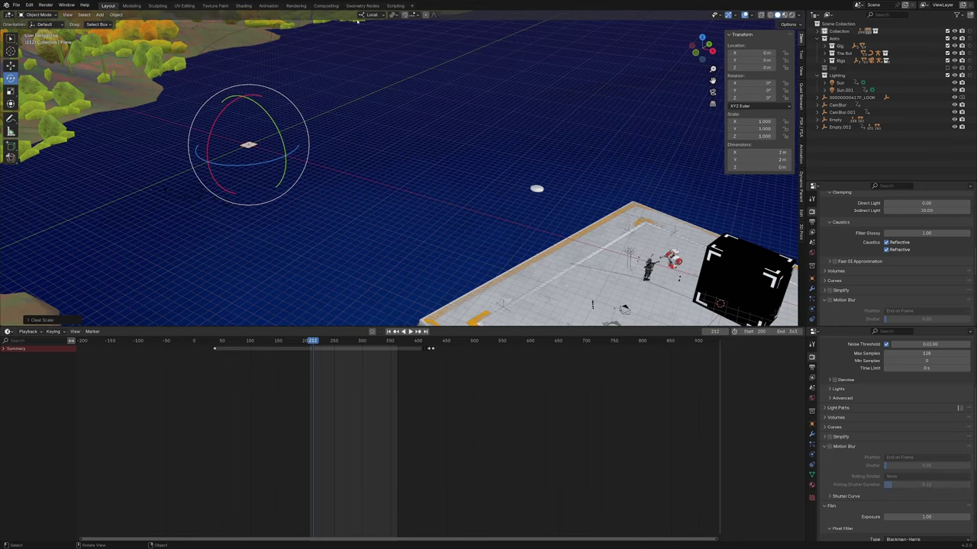
# Switch to the Geometry Nodes workspace and enlarge the 3D viewport by shrinking the graph editor beneath it
pyautogui.click(363, 7)
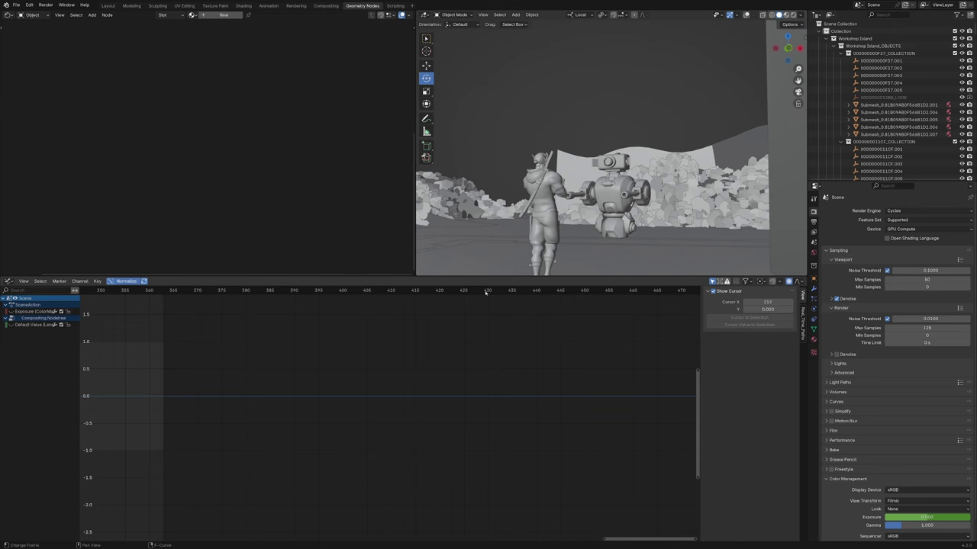
pyautogui.click(108, 5)
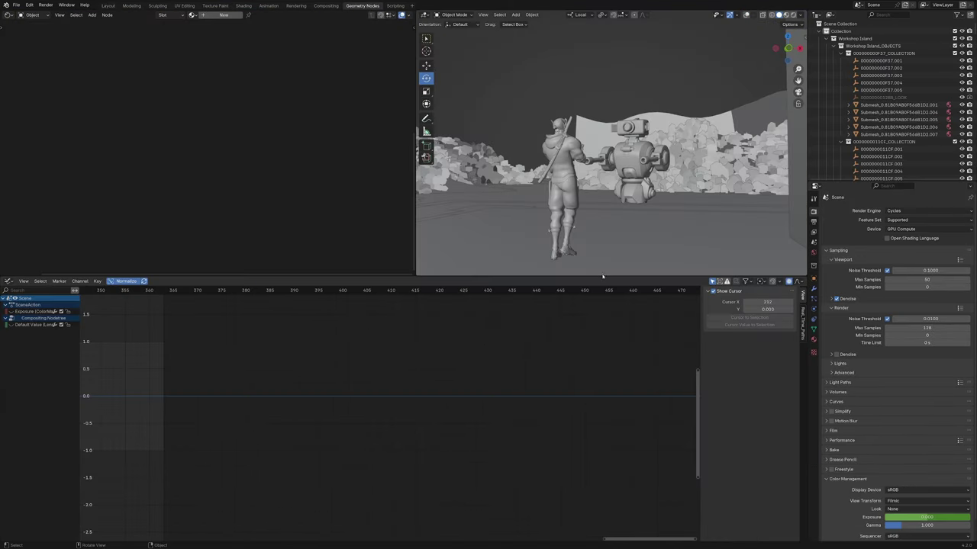
pyautogui.moveTo(603, 278); pyautogui.dragTo(602, 479)
pyautogui.moveTo(603, 382); pyautogui.dragTo(580, 380, button='middle')
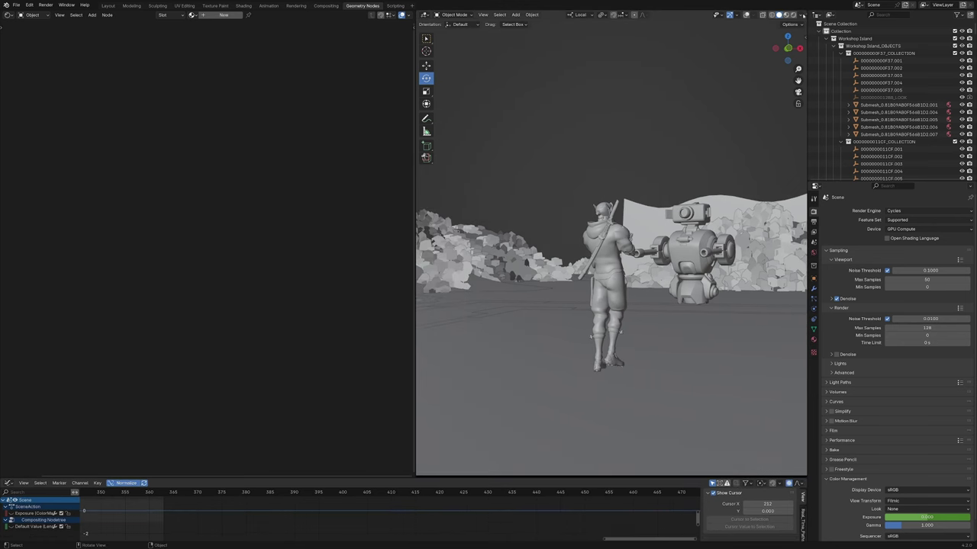
# Set the viewport shading to Texture colour with MatCap lighting, using the plain white matcap
pyautogui.click(802, 14)
pyautogui.click(825, 133)
pyautogui.click(794, 49)
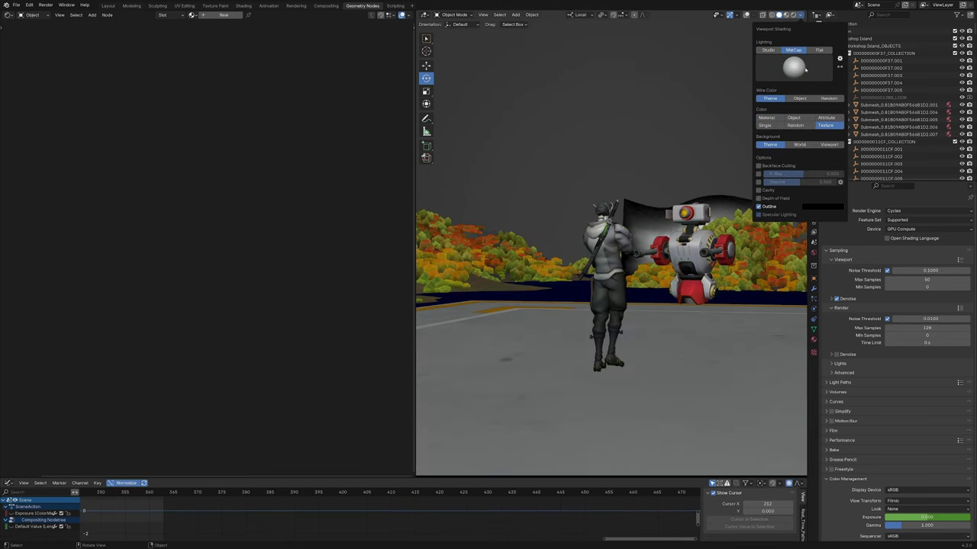
pyautogui.click(801, 75)
pyautogui.click(808, 137)
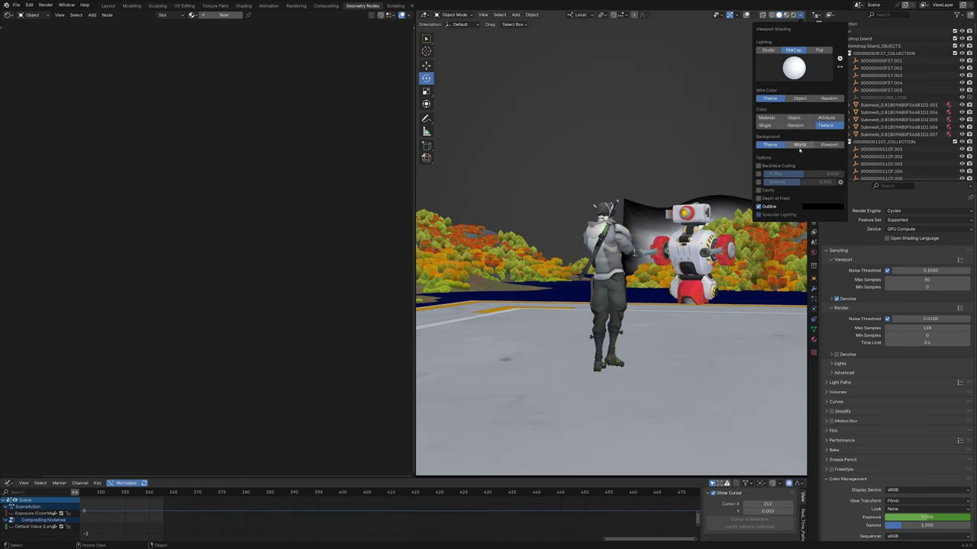
pyautogui.scroll(-2, 689, 290)
pyautogui.keyDown('shift'); pyautogui.moveTo(689, 290); pyautogui.dragTo(650, 303, button='middle'); pyautogui.keyUp('shift')
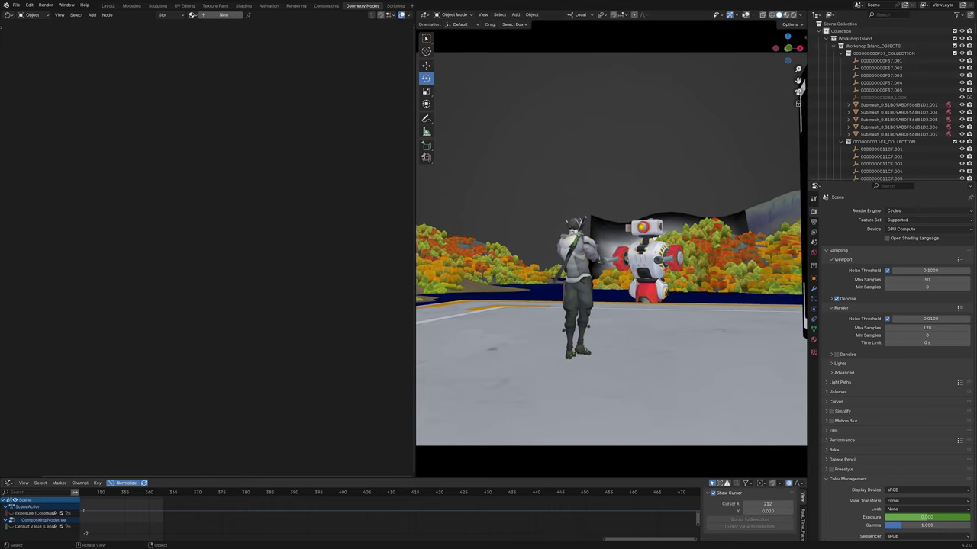
# Turn on the overlays in the 3D viewport
pyautogui.click(746, 15)
pyautogui.scroll(4, 611, 248)
pyautogui.moveTo(611, 247)
pyautogui.mouseDown(button='middle')
pyautogui.moveTo(612, 275)
pyautogui.moveTo(615, 256)
pyautogui.moveTo(593, 254)
pyautogui.mouseUp(button='middle')
pyautogui.scroll(-3, 613, 263)
pyautogui.scroll(5, 612, 274)
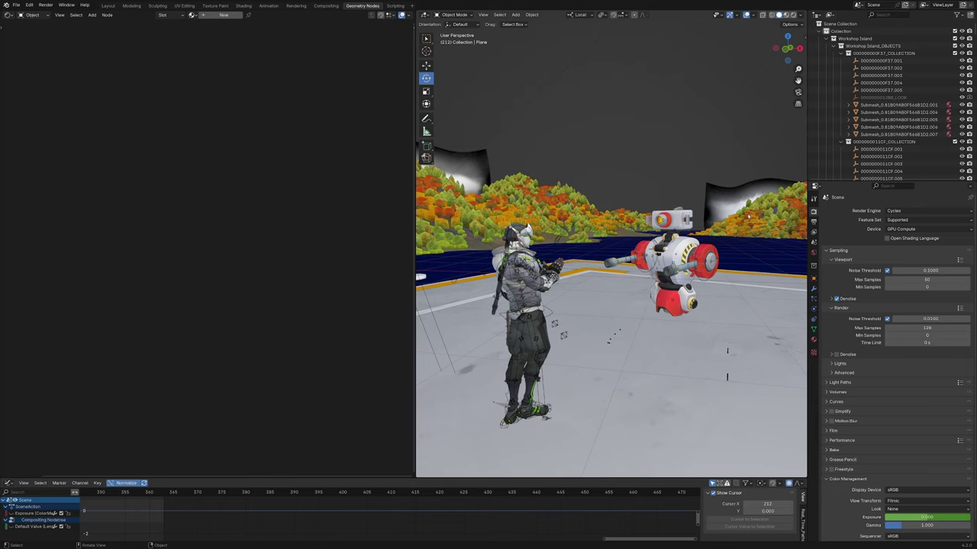
# Select Genji's sword meshes and body meshes together in the 3D viewport
pyautogui.moveTo(749, 242); pyautogui.dragTo(549, 236, button='middle')
pyautogui.moveTo(656, 286); pyautogui.dragTo(642, 224, button='middle')
pyautogui.scroll(2, 639, 280)
pyautogui.click(595, 272)
pyautogui.scroll(2, 595, 270)
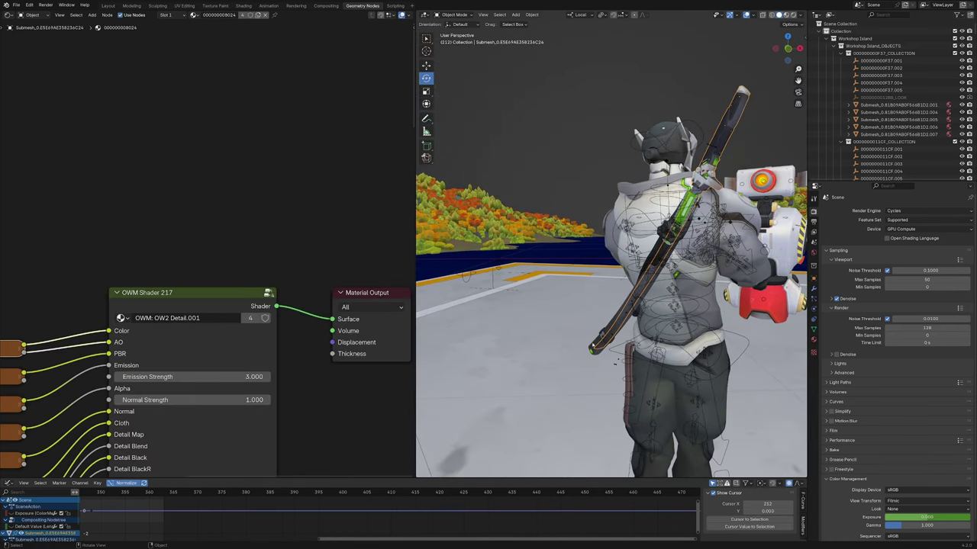
pyautogui.click(600, 345)
pyautogui.keyDown('shift'); pyautogui.moveTo(645, 291); pyautogui.dragTo(637, 324, button='middle'); pyautogui.keyUp('shift')
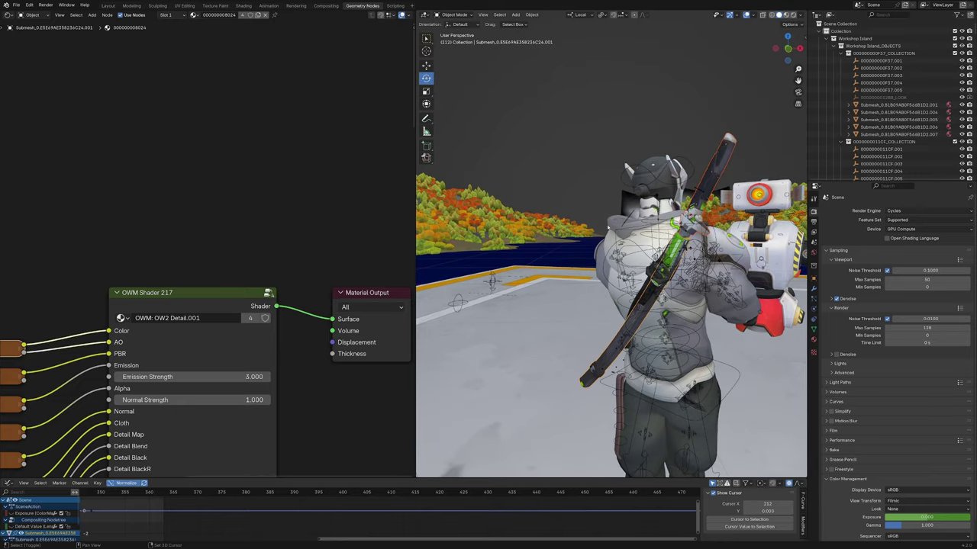
pyautogui.keyDown('shift'); pyautogui.click(645, 184); pyautogui.keyUp('shift')
pyautogui.keyDown('shift'); pyautogui.click(627, 166); pyautogui.keyUp('shift')
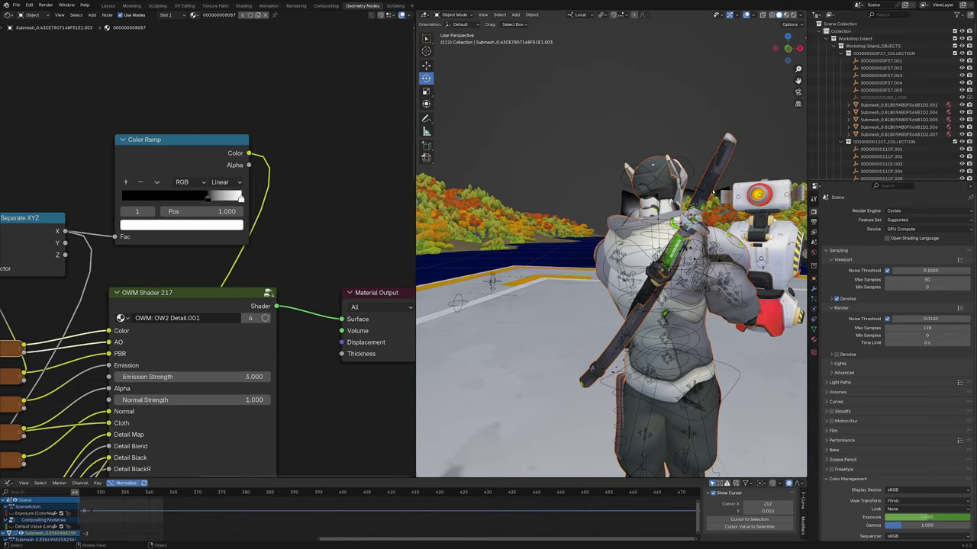
pyautogui.moveTo(714, 192); pyautogui.dragTo(561, 195, button='middle')
pyautogui.keyDown('shift'); pyautogui.moveTo(572, 381); pyautogui.dragTo(622, 298, button='middle'); pyautogui.keyUp('shift')
pyautogui.scroll(-4, 684, 258)
# Expand the first two skeletons in the Genji's Weapons collection and add their submeshes to the selection
pyautogui.scroll(-20, 843, 141)
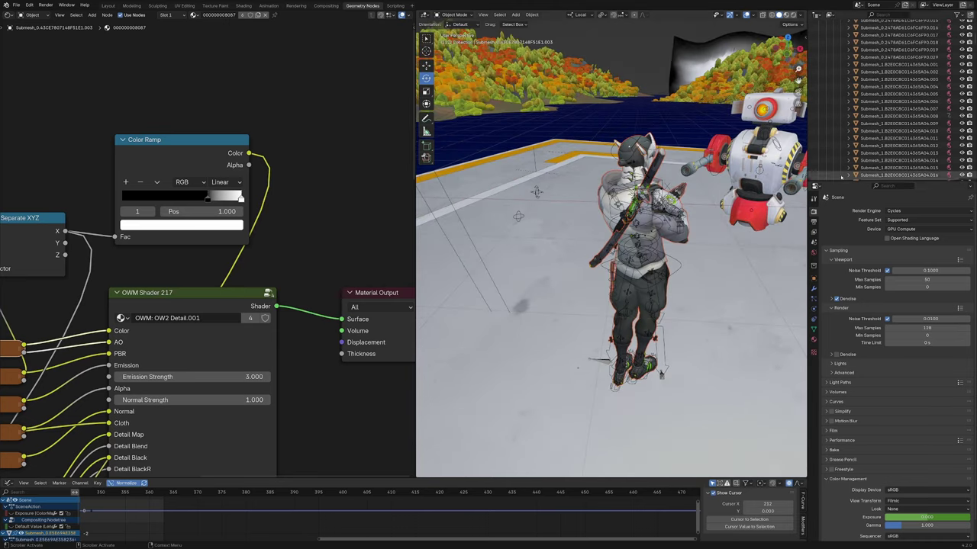
pyautogui.scroll(15, 843, 153)
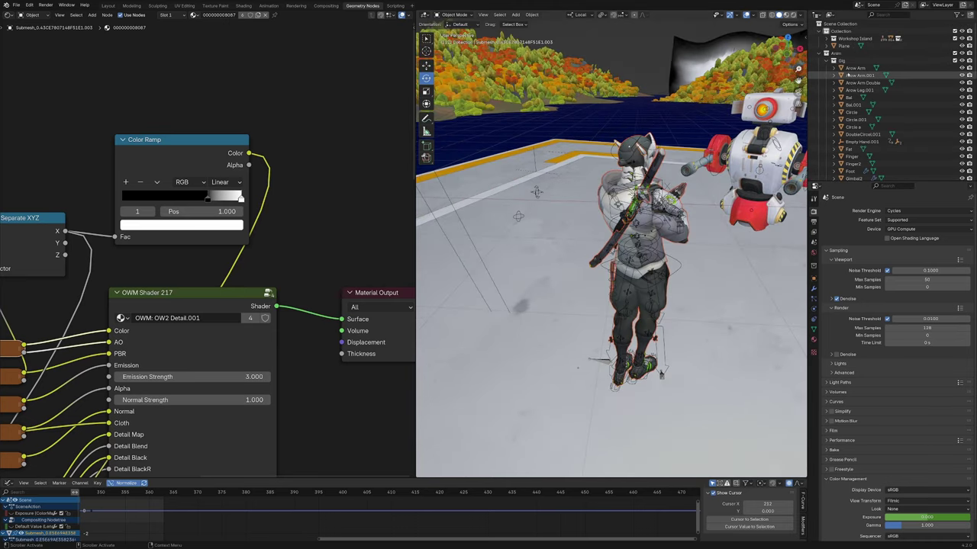
pyautogui.scroll(-12, 847, 74)
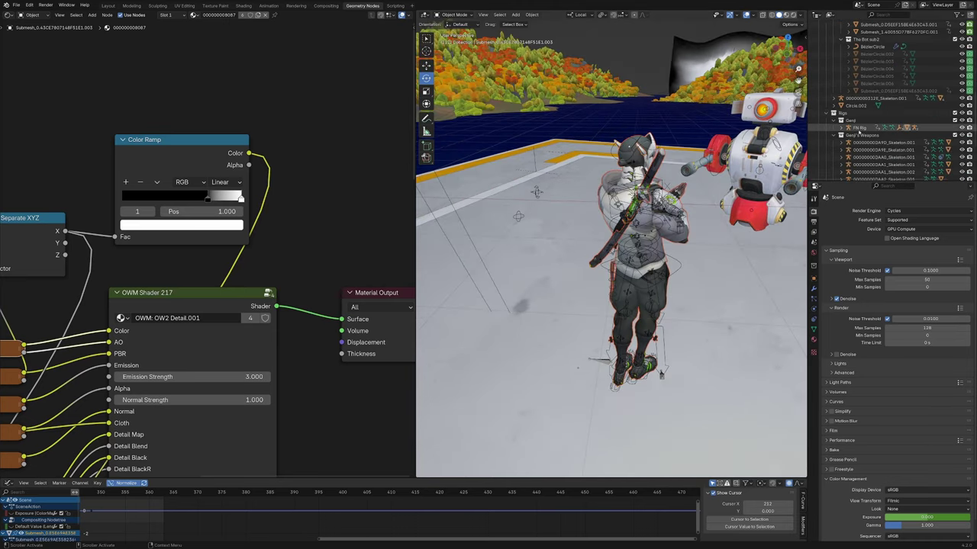
pyautogui.click(840, 143)
pyautogui.scroll(-4, 854, 143)
pyautogui.keyDown('ctrl'); pyautogui.click(870, 97); pyautogui.keyUp('ctrl')
pyautogui.click(840, 111)
pyautogui.scroll(-1, 870, 122)
pyautogui.keyDown('ctrl'); pyautogui.click(878, 122); pyautogui.keyUp('ctrl')
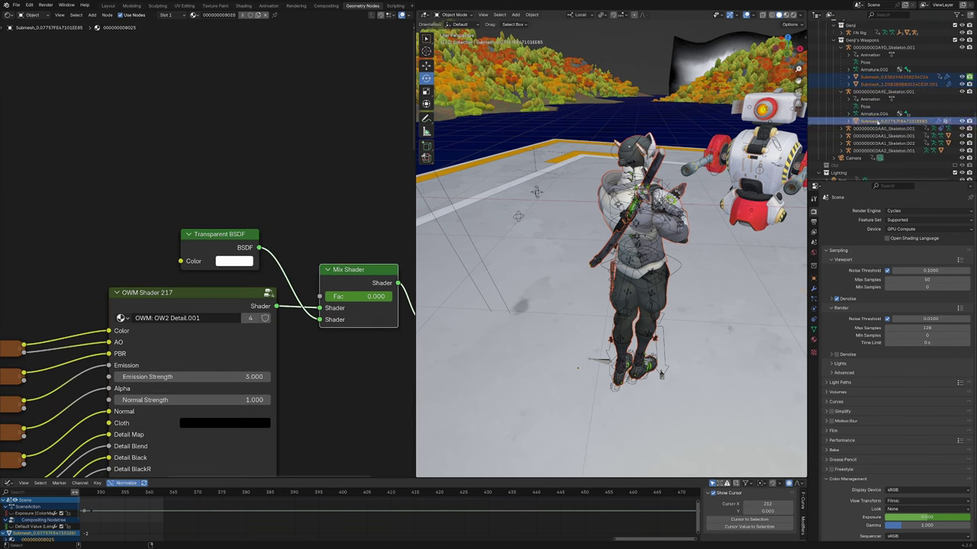
# Expand the remaining weapon skeletons in Genji's Weapons and add their submeshes to the selection
pyautogui.click(840, 129)
pyautogui.scroll(-2, 855, 134)
pyautogui.keyDown('ctrl'); pyautogui.click(872, 135); pyautogui.keyUp('ctrl')
pyautogui.keyDown('ctrl'); pyautogui.click(872, 142); pyautogui.keyUp('ctrl')
pyautogui.scroll(-1, 870, 142)
pyautogui.click(840, 134)
pyautogui.keyDown('ctrl'); pyautogui.click(880, 163); pyautogui.keyUp('ctrl')
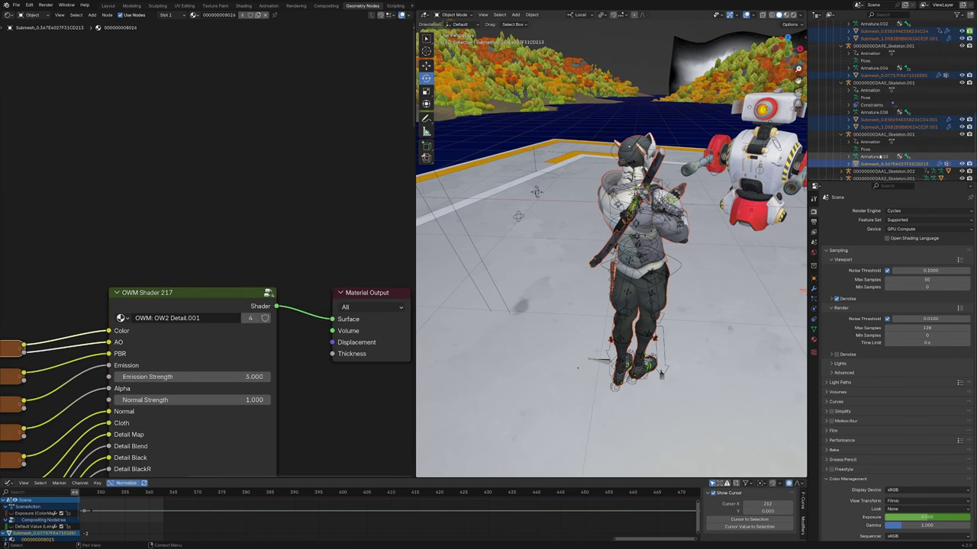
pyautogui.scroll(-3, 879, 156)
pyautogui.keyDown('ctrl'); pyautogui.click(871, 124); pyautogui.keyUp('ctrl')
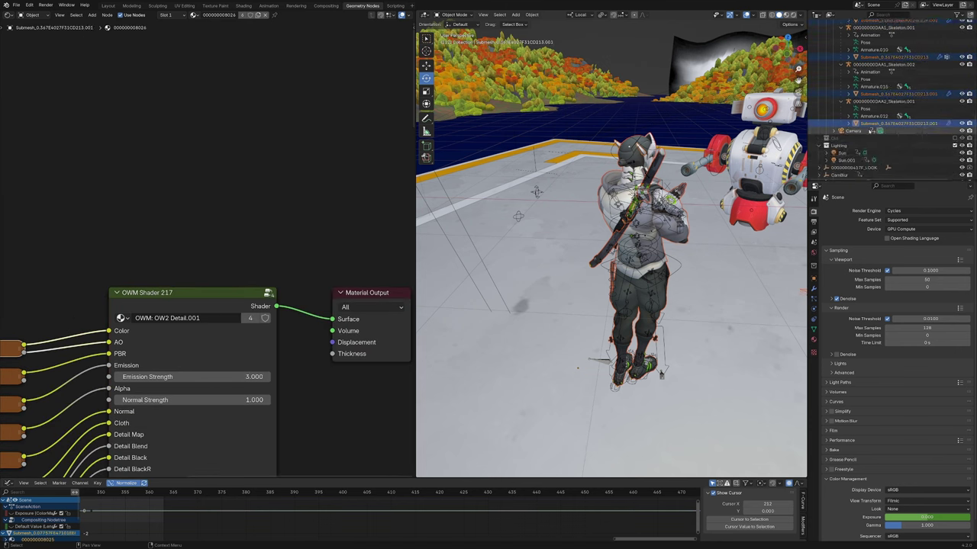
# Add the decal submesh under FN Rig to the selection and move all selected meshes to a new collection named "Genji Afterimages"
pyautogui.scroll(15, 869, 131)
pyautogui.keyDown('ctrl'); pyautogui.click(885, 144); pyautogui.keyUp('ctrl')
pyautogui.moveTo(656, 343); pyautogui.dragTo(662, 277, button='middle')
pyautogui.scroll(-4, 678, 292)
pyautogui.scroll(2, 675, 315)
pyautogui.press('m')
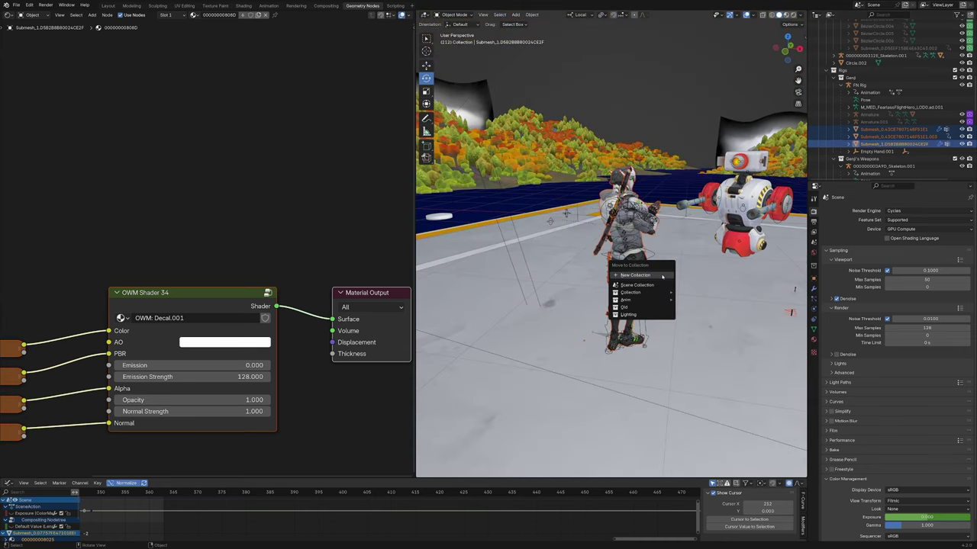
pyautogui.click(662, 275)
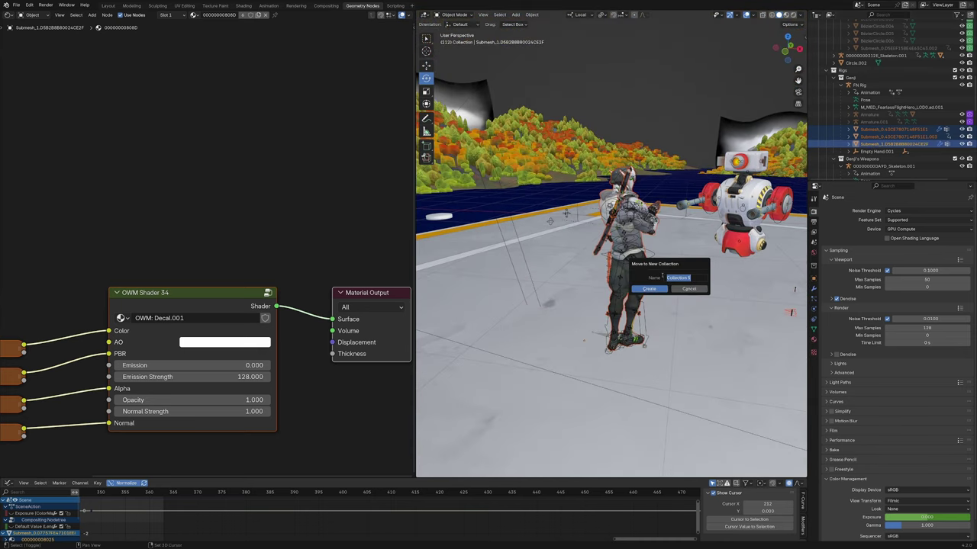
pyautogui.write('Genji Afterimages')
pyautogui.press('Return')
# Select the plane at the world origin and collapse the Anim collection in the outliner
pyautogui.press('KP_Decimal')
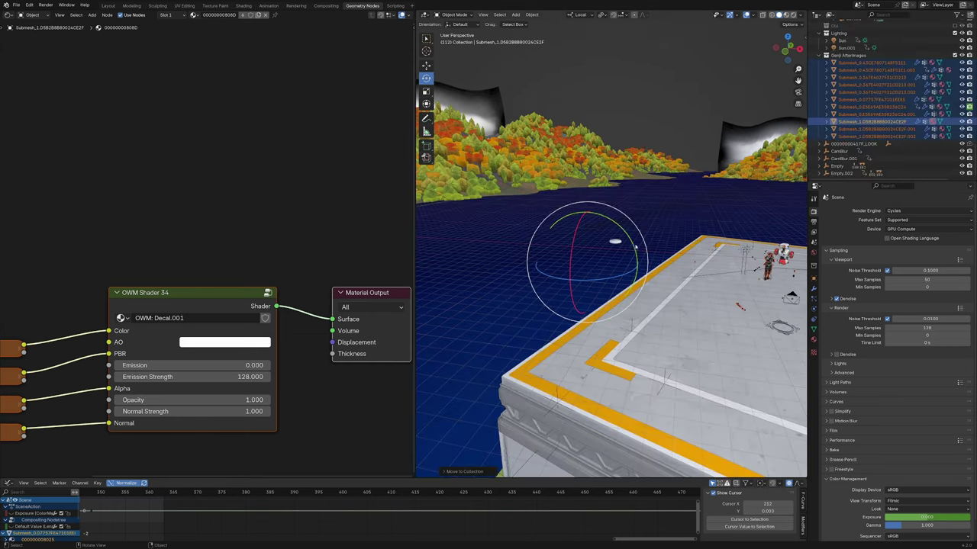
pyautogui.moveTo(513, 223); pyautogui.dragTo(592, 239, button='middle')
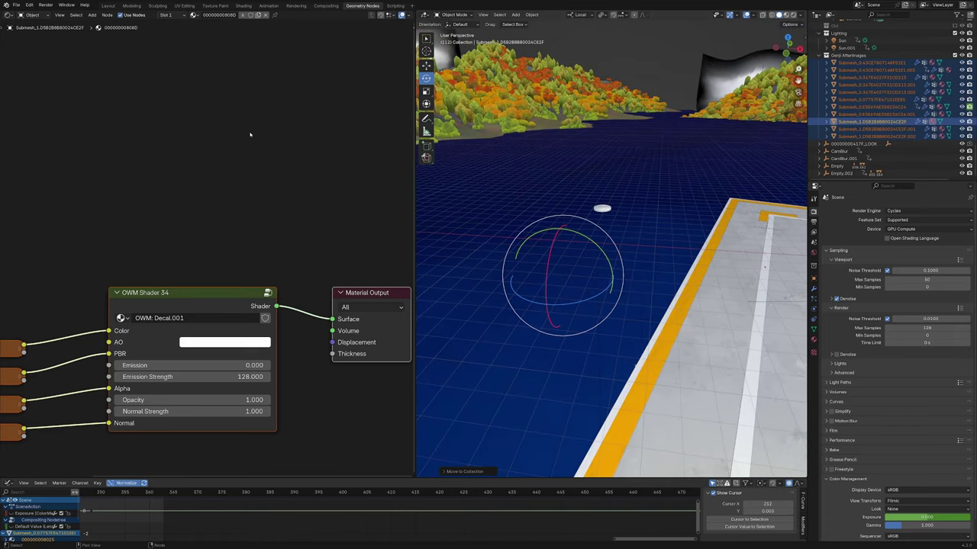
pyautogui.scroll(-2, 328, 115)
pyautogui.scroll(-8, 526, 229)
pyautogui.keyDown('shift'); pyautogui.moveTo(496, 229); pyautogui.dragTo(577, 222, button='middle'); pyautogui.keyUp('shift')
pyautogui.scroll(8, 584, 222)
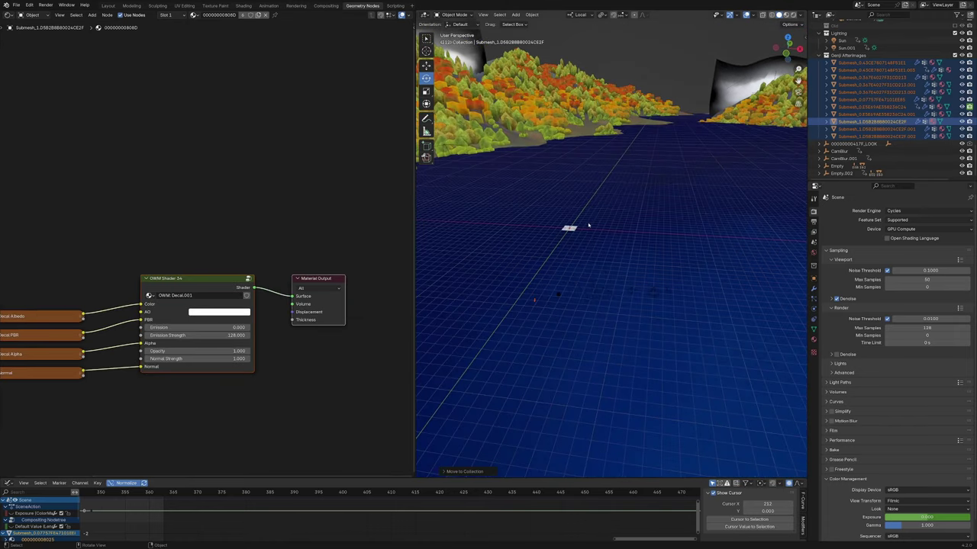
pyautogui.click(571, 227)
pyautogui.click(672, 214)
pyautogui.scroll(20, 888, 134)
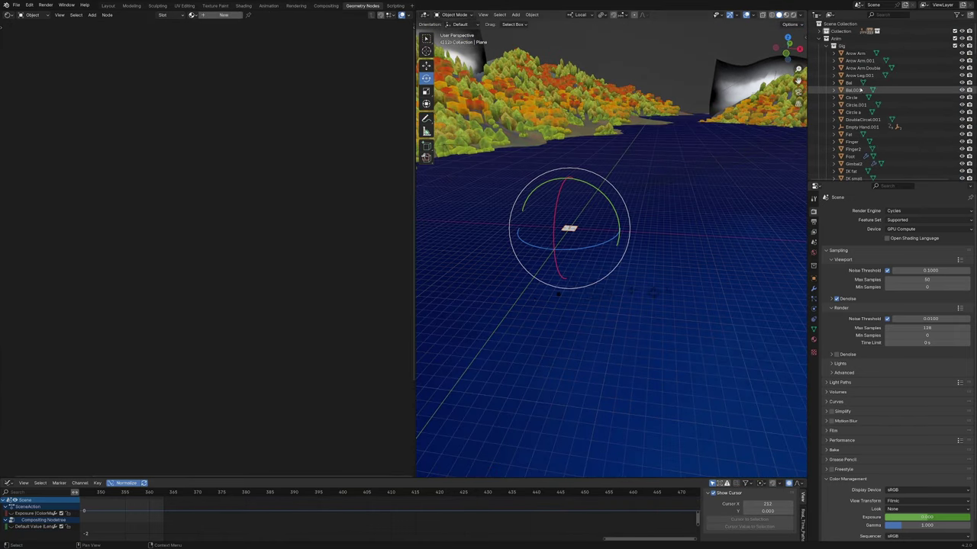
pyautogui.click(822, 46)
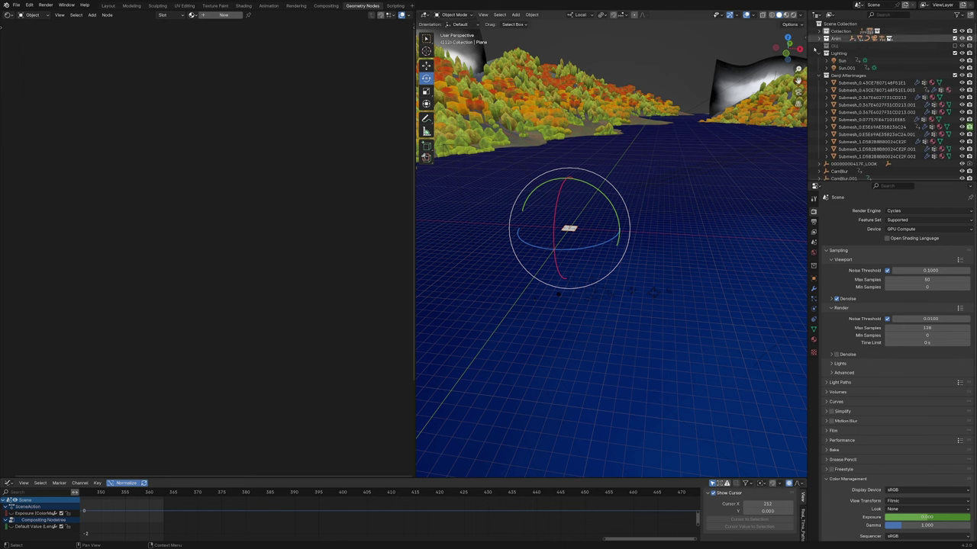
# Move the selected plane to the Scene Collection
pyautogui.moveTo(633, 229)
pyautogui.mouseDown(button='middle')
pyautogui.moveTo(650, 188)
pyautogui.moveTo(649, 228)
pyautogui.mouseUp(button='middle')
pyautogui.press('KP_0')
pyautogui.scroll(-6, 649, 197)
pyautogui.scroll(-3, 648, 229)
pyautogui.keyDown('shift'); pyautogui.moveTo(660, 177); pyautogui.dragTo(685, 226, button='middle'); pyautogui.keyUp('shift')
pyautogui.scroll(6, 684, 226)
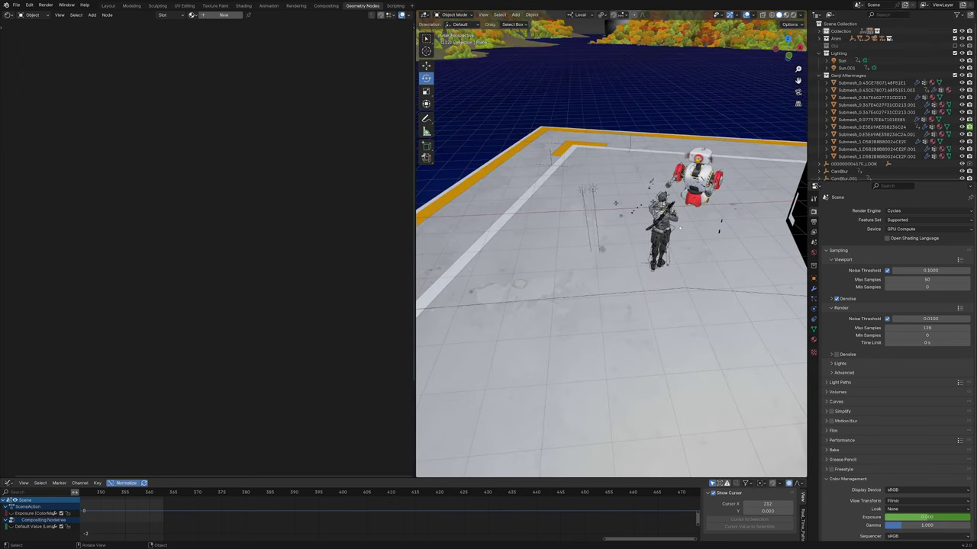
pyautogui.moveTo(615, 202); pyautogui.dragTo(604, 187, button='middle')
pyautogui.press('m')
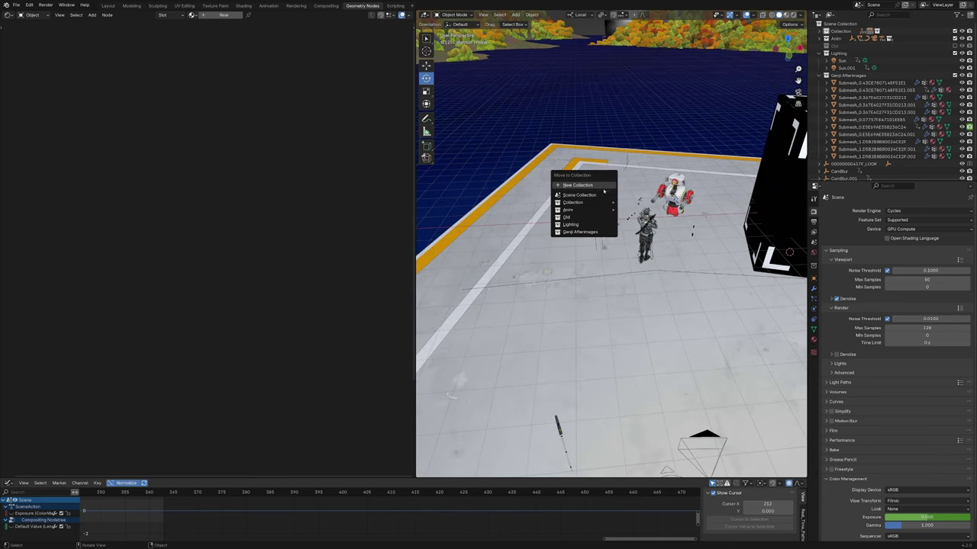
pyautogui.click(579, 195)
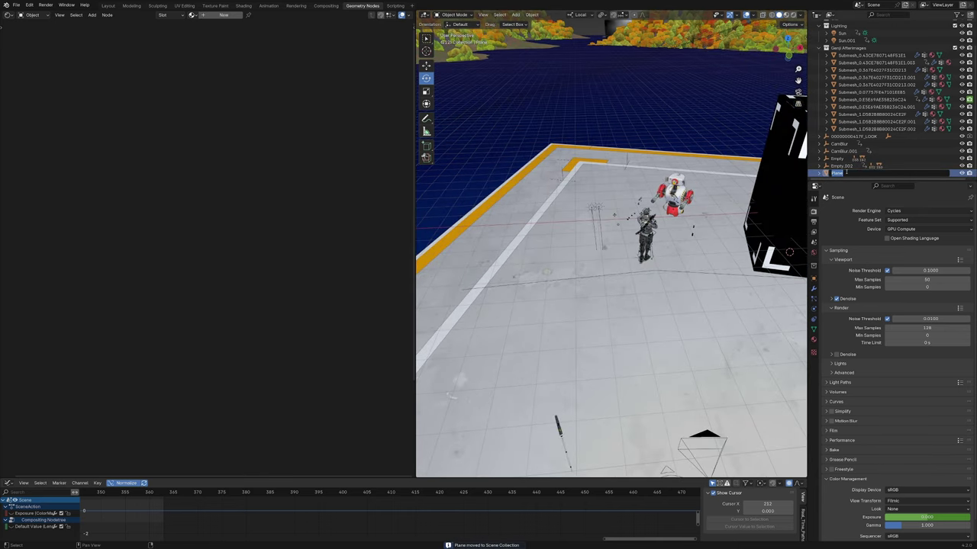
# Rename the plane to "Genji afterimages plane"
pyautogui.write('Genji afterim')
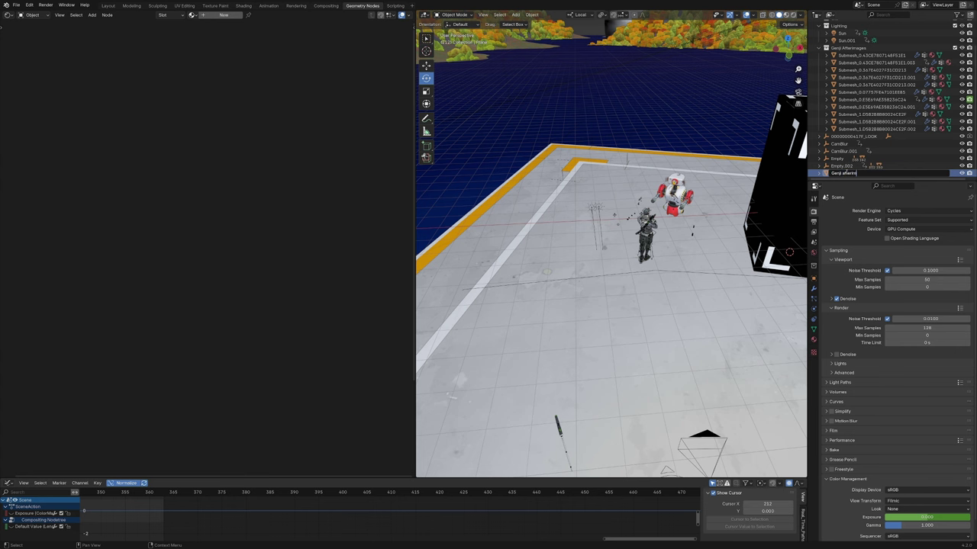
pyautogui.write('ages pla')
pyautogui.write('ne')
pyautogui.press('Return')
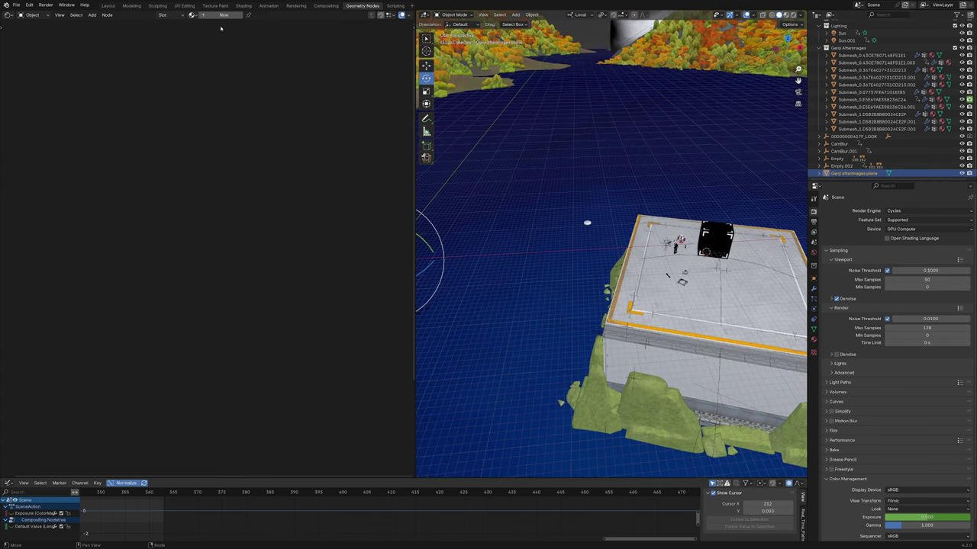
# Switch the node editor to the Geometry Node Editor and create a new geometry node tree on the afterimages plane
pyautogui.click(6, 15)
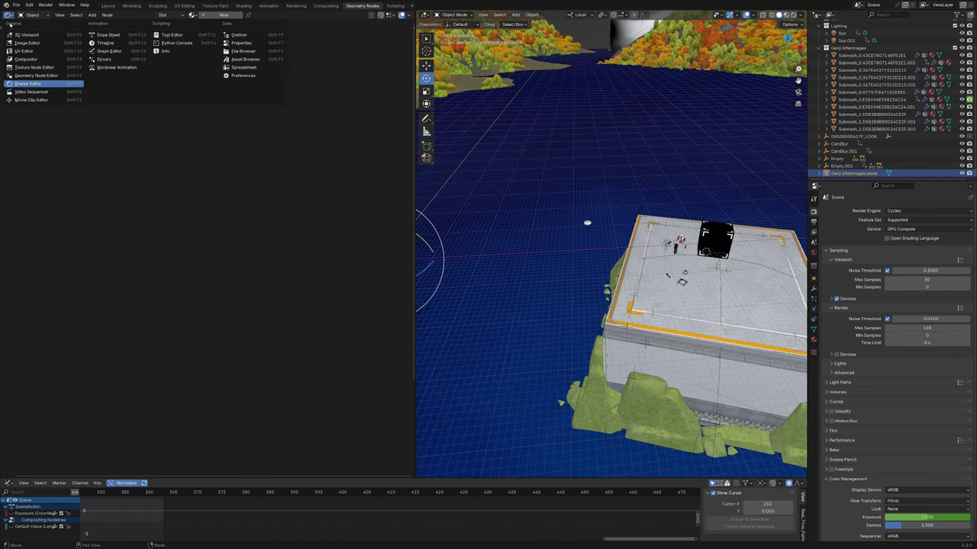
pyautogui.click(75, 77)
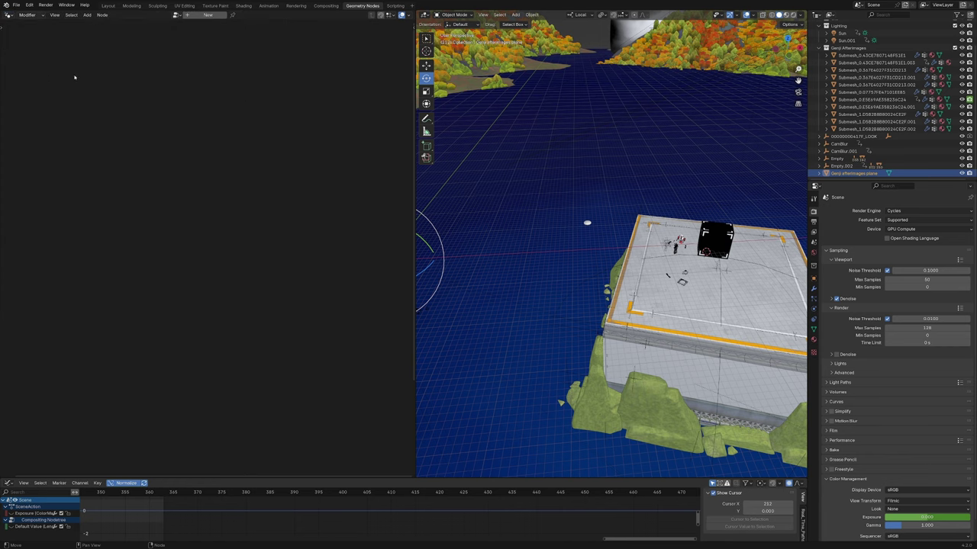
pyautogui.click(205, 16)
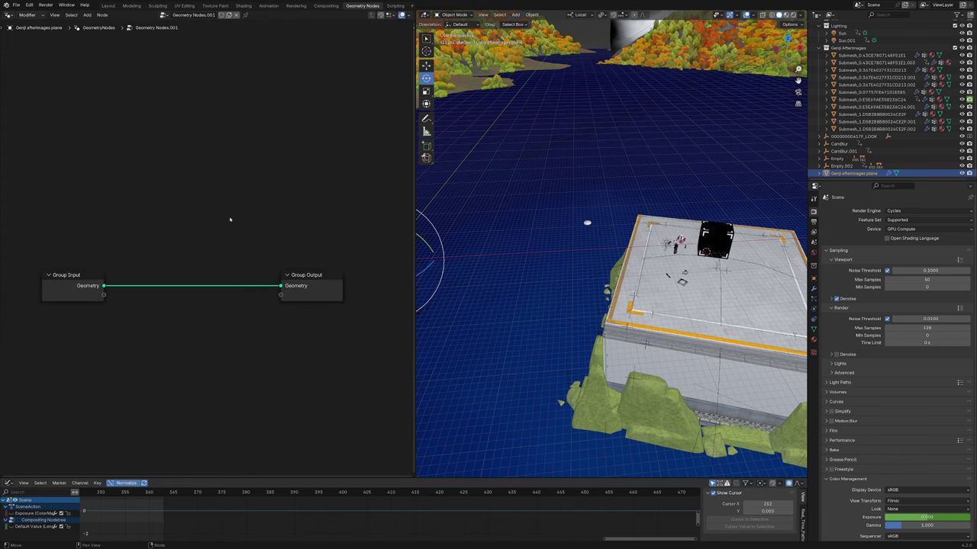
# Add a Simulation Zone above the link between Group Input and Group Output, and space the nodes apart
pyautogui.hotkey('shift', 'a')
pyautogui.write('simu')
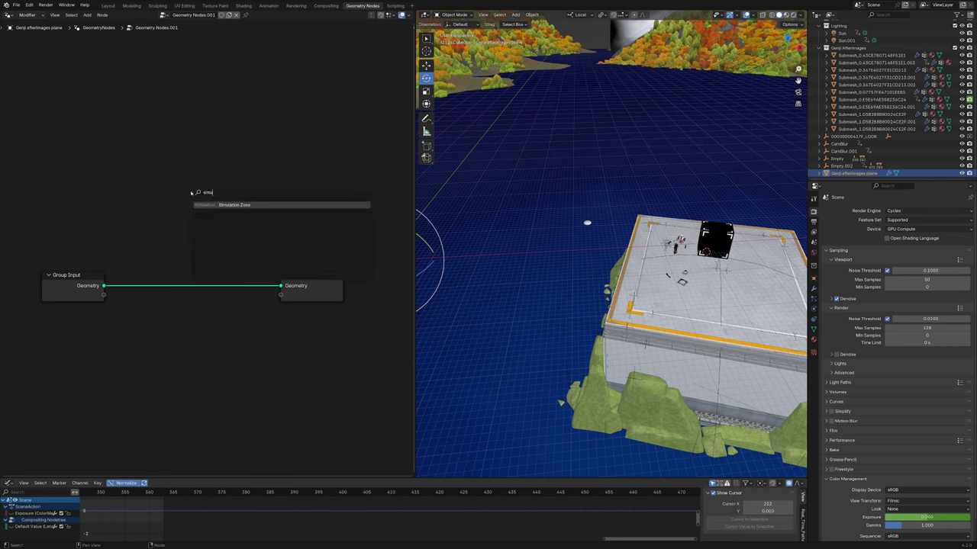
pyautogui.press('Return')
pyautogui.click(181, 258)
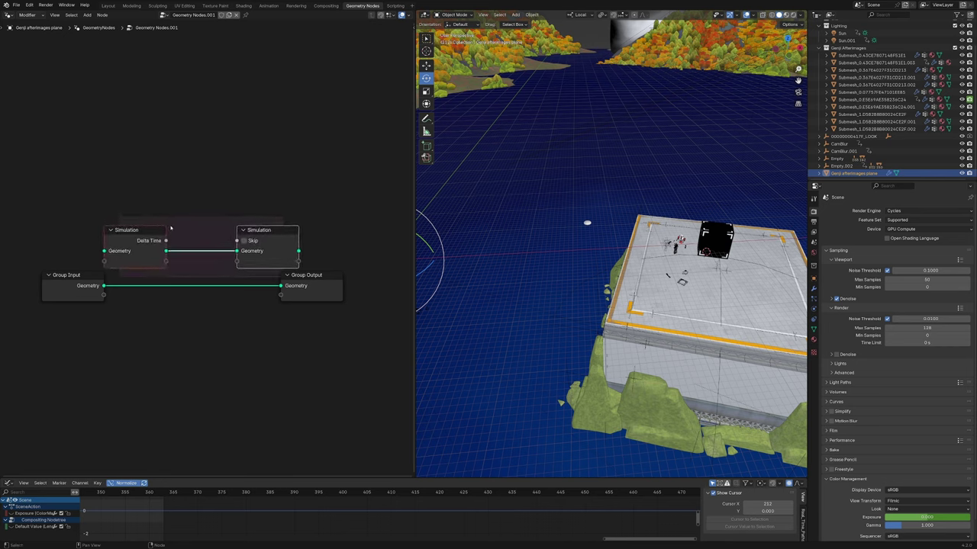
pyautogui.scroll(-1, 181, 258)
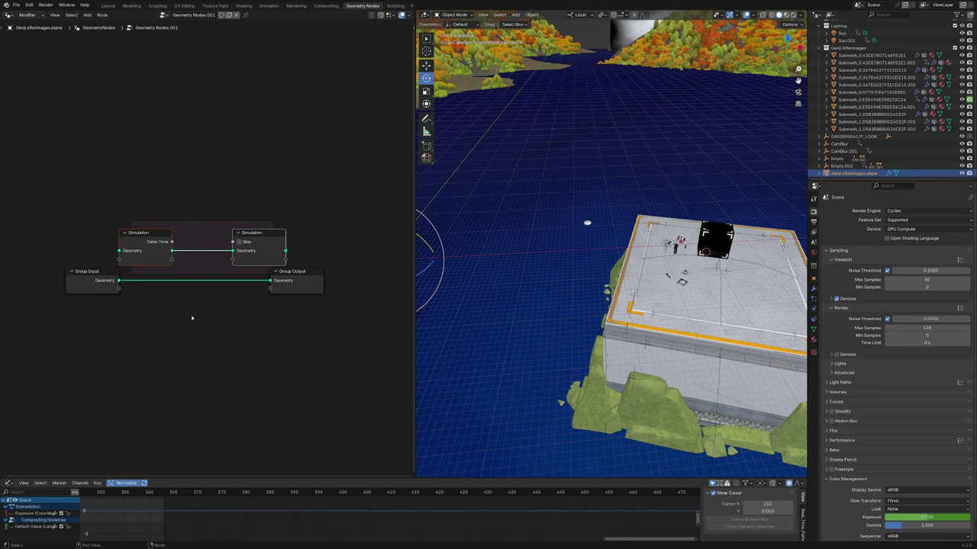
pyautogui.click(175, 324)
pyautogui.click(147, 258)
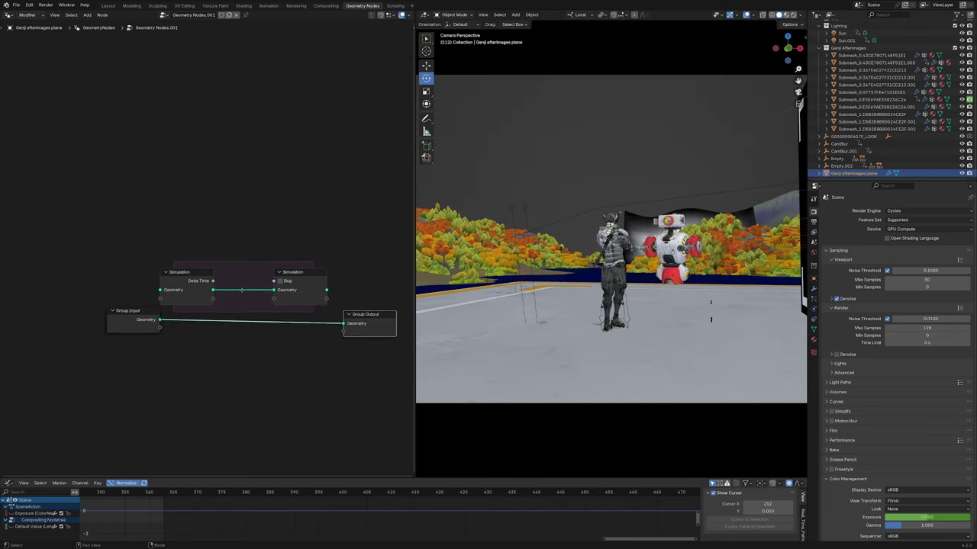
# Bring the animation range into view in the timeline and go to frame 217
pyautogui.scroll(2, 199, 279)
pyautogui.scroll(-8, 223, 520)
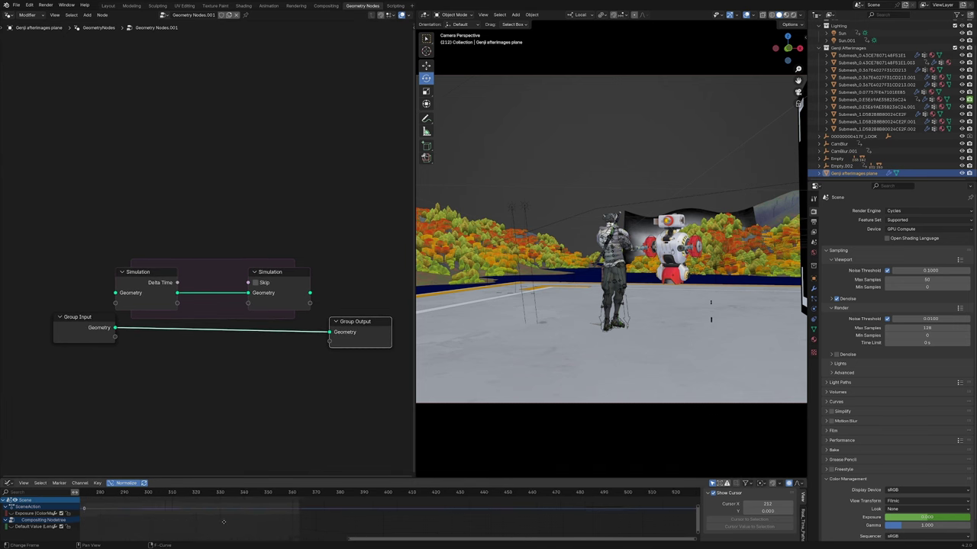
pyautogui.moveTo(225, 522); pyautogui.dragTo(463, 535, button='middle')
pyautogui.scroll(8, 586, 259)
pyautogui.scroll(-8, 603, 281)
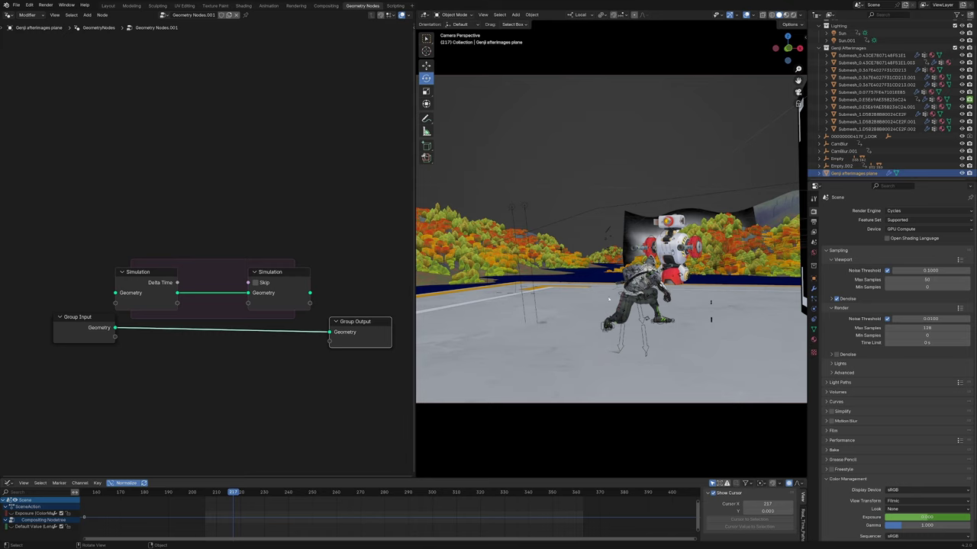
# Add a Join Geometry node on the link between the two Simulation nodes
pyautogui.scroll(2, 212, 229)
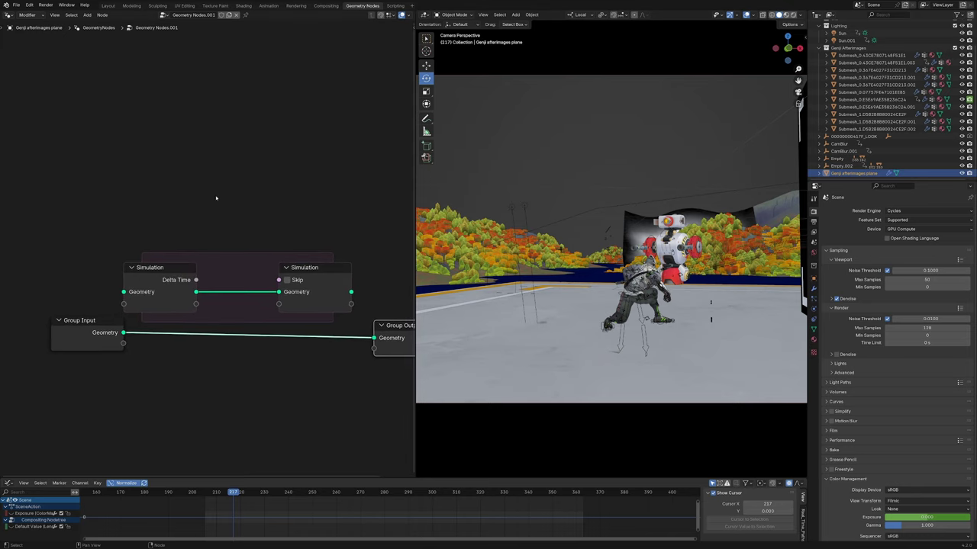
pyautogui.hotkey('shift', 'a')
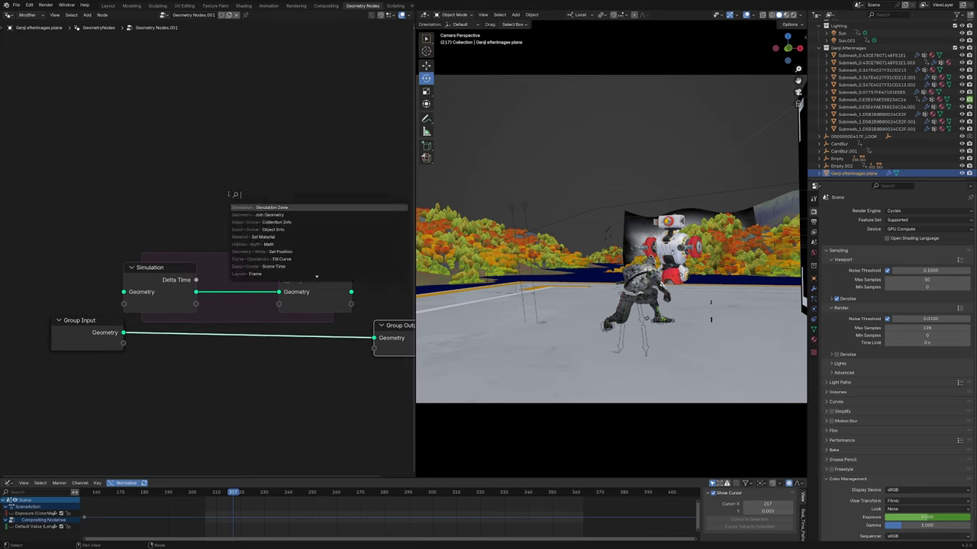
pyautogui.write('join')
pyautogui.press('Return')
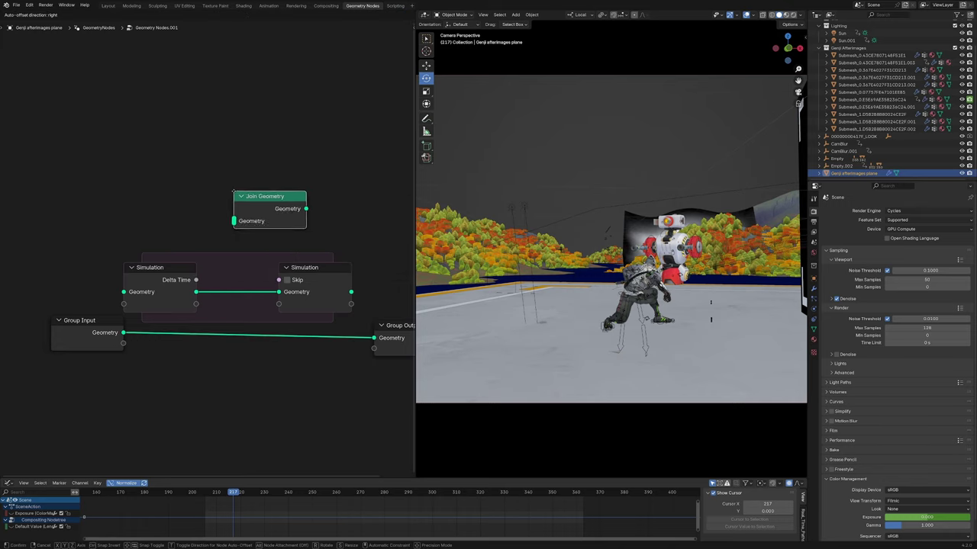
pyautogui.click(218, 268)
# Move the Group Input and Group Output nodes further below the simulation zone
pyautogui.scroll(-2, 196, 262)
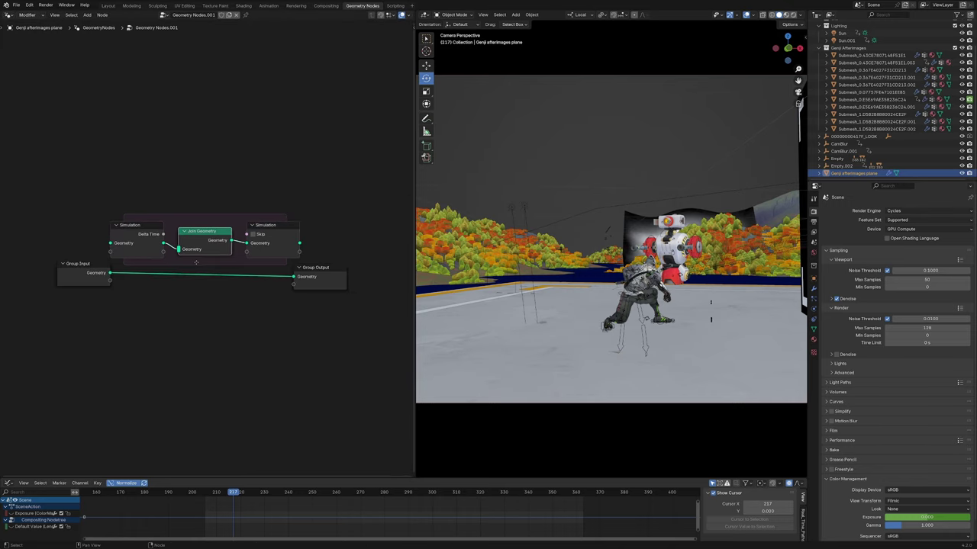
pyautogui.moveTo(197, 262); pyautogui.dragTo(193, 260, button='middle')
pyautogui.moveTo(72, 311); pyautogui.dragTo(296, 276)
pyautogui.press('g')
pyautogui.click(269, 317)
pyautogui.moveTo(269, 316); pyautogui.dragTo(320, 339, button='middle')
pyautogui.scroll(2, 217, 248)
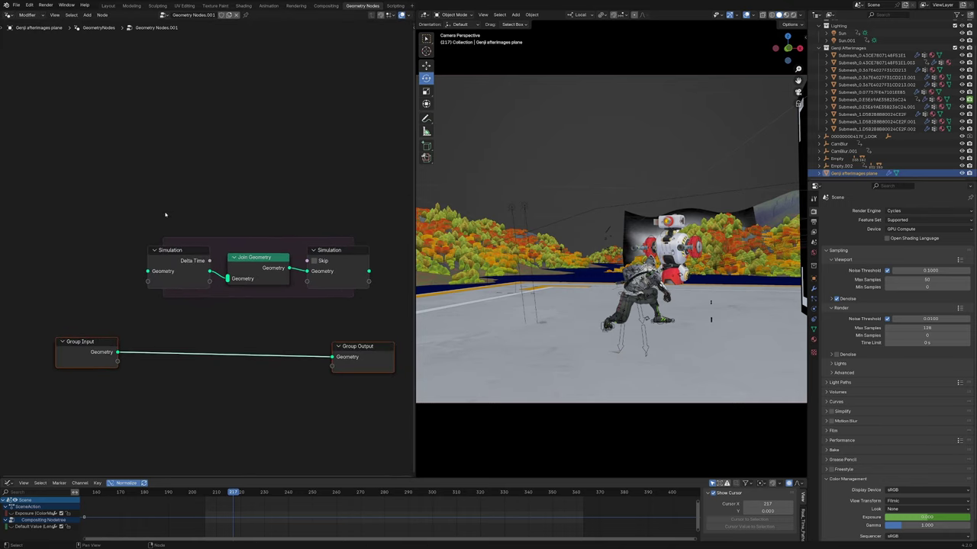
# Add a Collection Info node above the simulation zone
pyautogui.click(165, 215)
pyautogui.hotkey('shift', 'a')
pyautogui.write('colle')
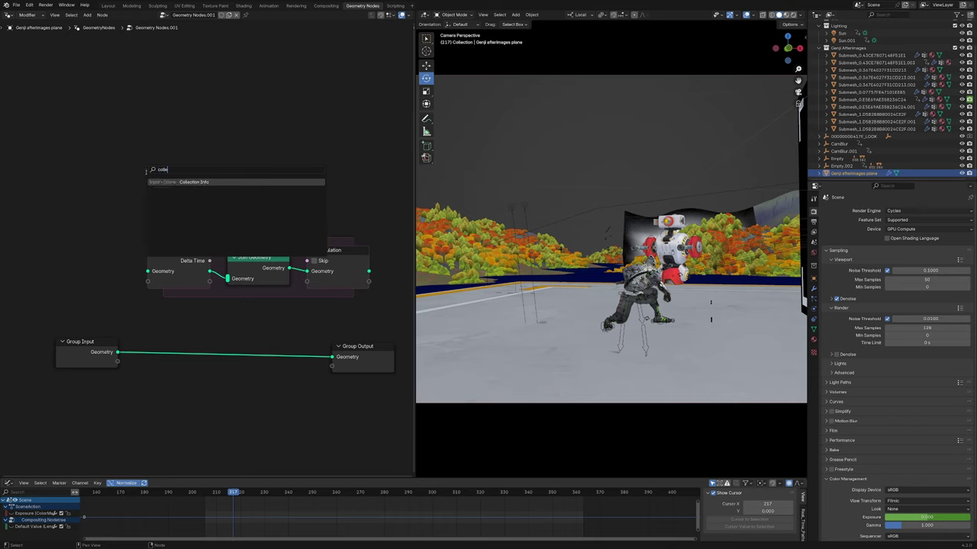
pyautogui.press('Return')
pyautogui.click(126, 149)
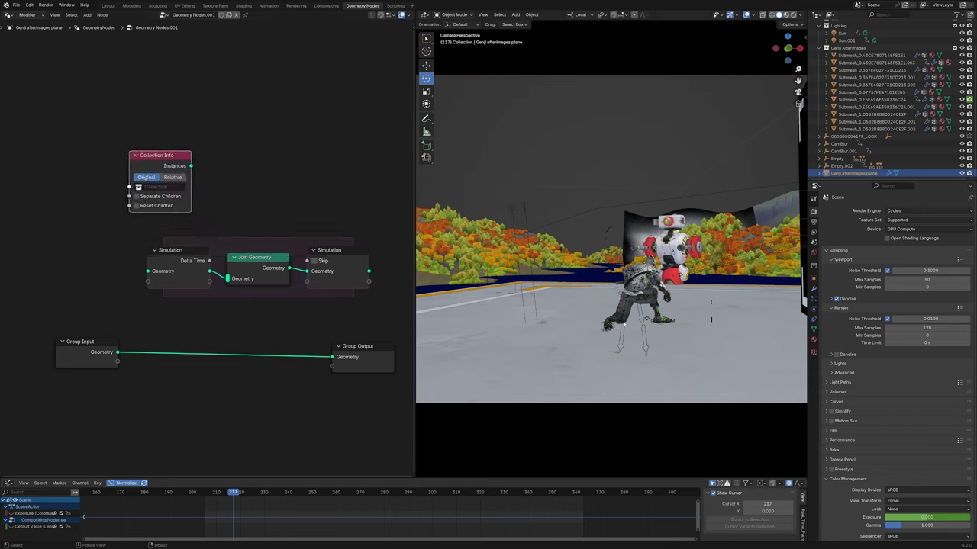
pyautogui.hotkey('shift', 'a')
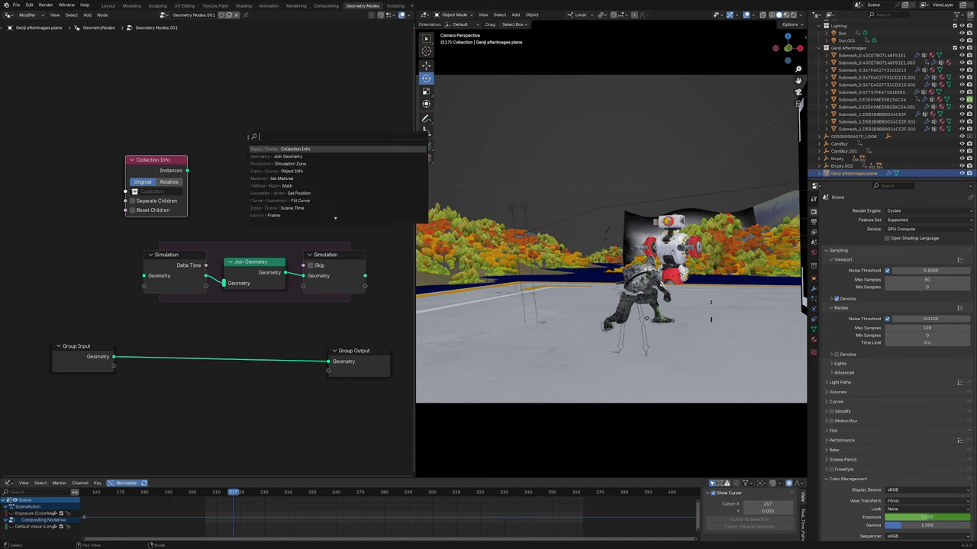
pyautogui.write('object')
pyautogui.press('Return')
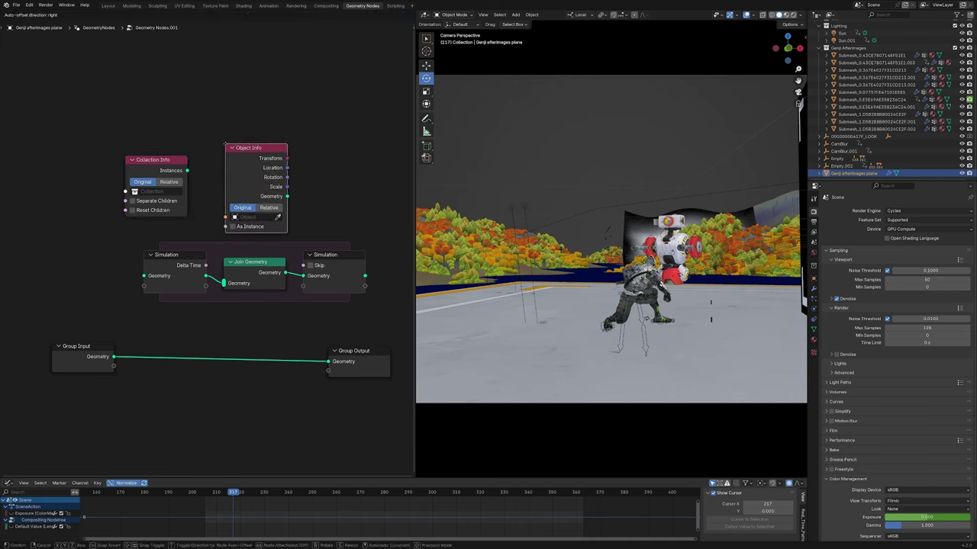
pyautogui.press('Escape')
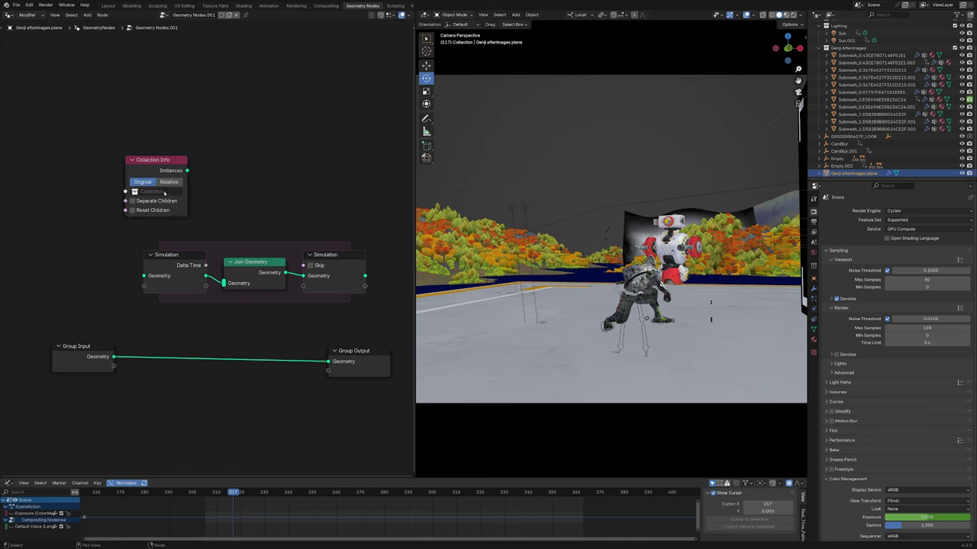
# Set the Collection Info node's collection to Genji Afterimages and preview its instances with a Viewer node
pyautogui.click(164, 191)
pyautogui.write('genj')
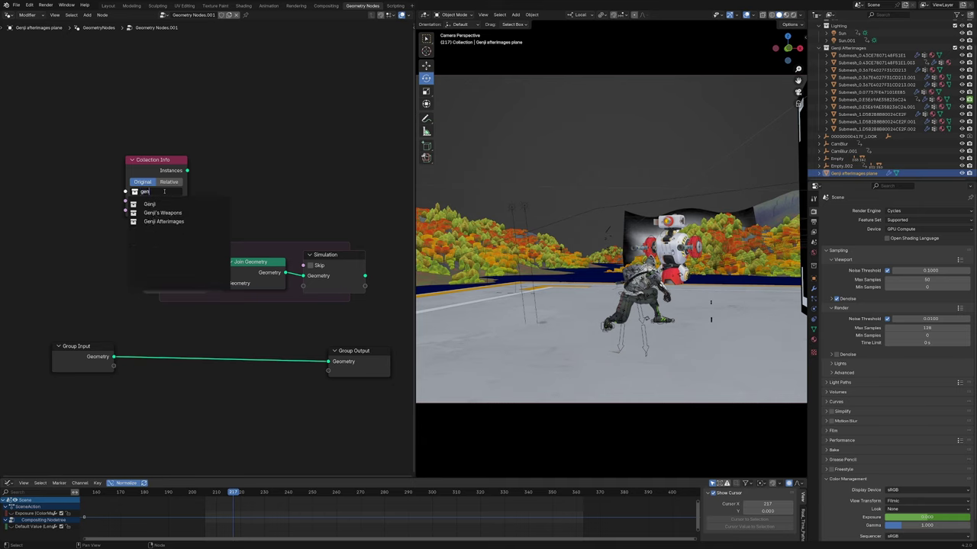
pyautogui.click(183, 222)
pyautogui.moveTo(171, 165); pyautogui.dragTo(200, 152, button='middle')
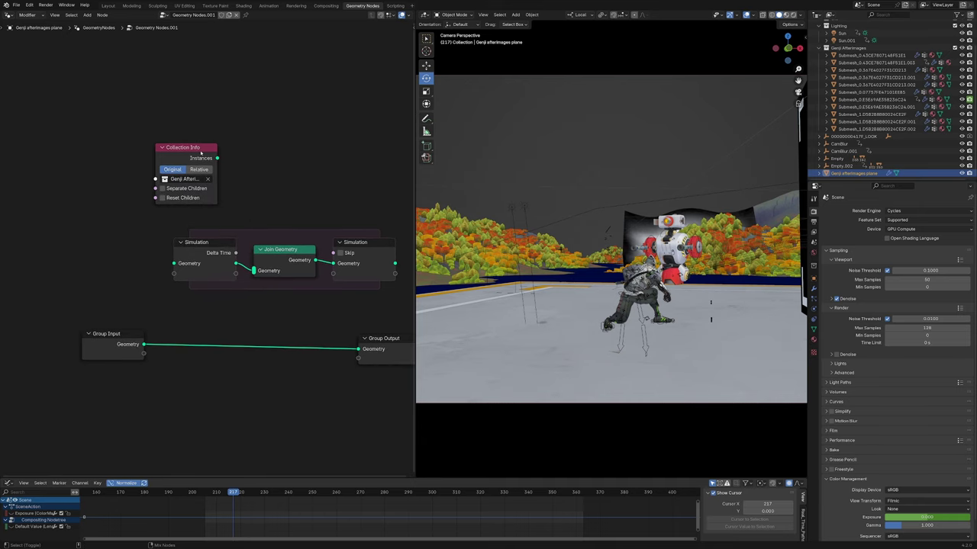
pyautogui.keyDown('ctrl'); pyautogui.keyDown('shift'); pyautogui.click(200, 153); pyautogui.keyUp('shift'); pyautogui.keyUp('ctrl')
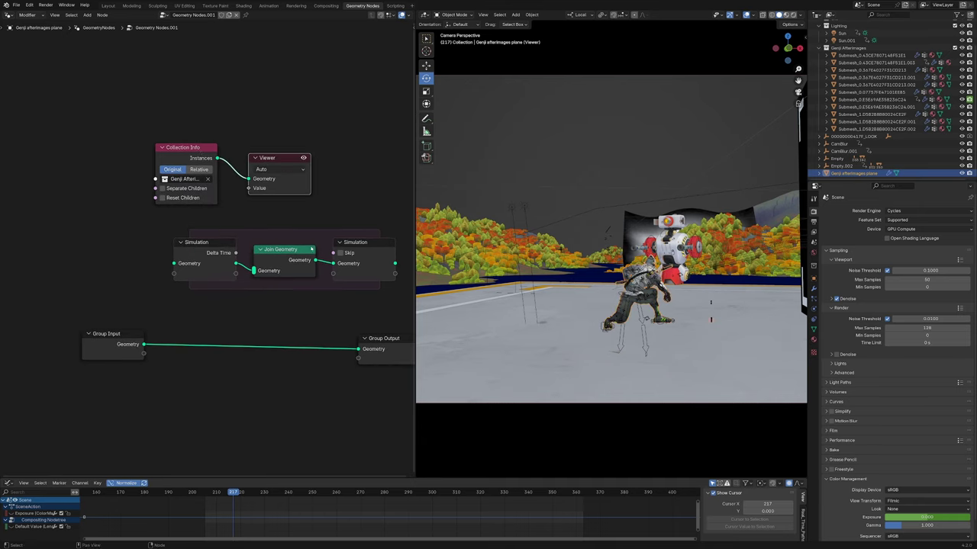
# Look up the Node Wrangler add-on in the preferences to check that it is enabled, and close the preferences
pyautogui.click(29, 5)
pyautogui.click(46, 93)
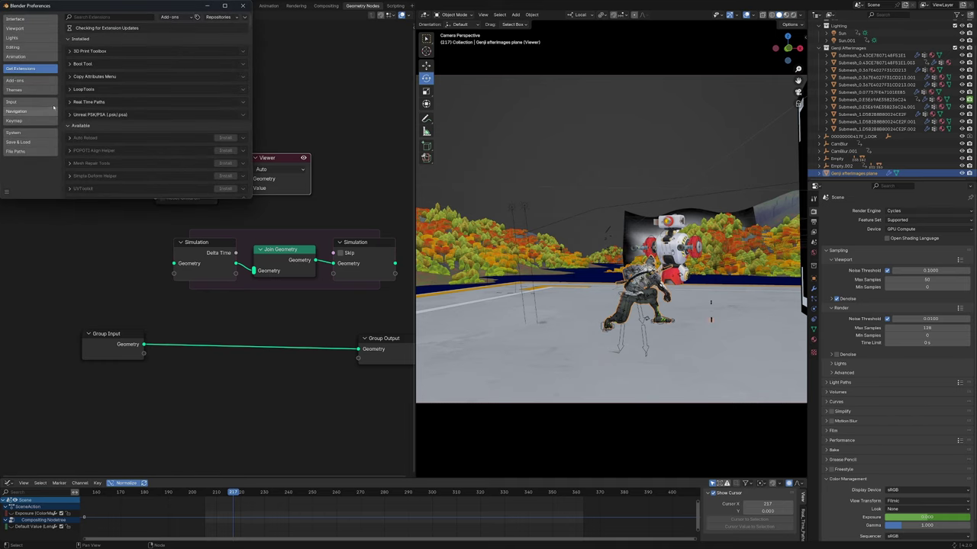
pyautogui.click(118, 17)
pyautogui.click(23, 81)
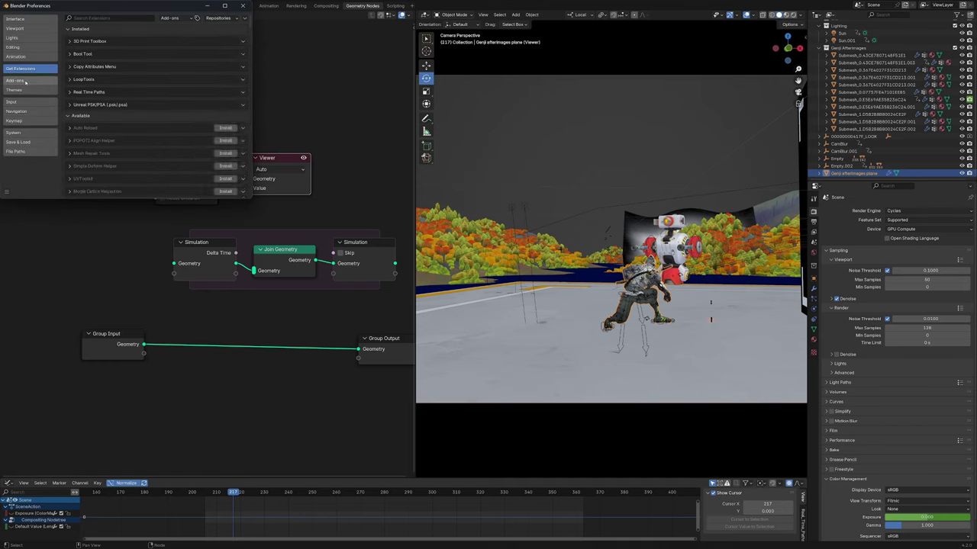
pyautogui.click(23, 81)
pyautogui.click(94, 17)
pyautogui.write('wm')
pyautogui.press('BackSpace')
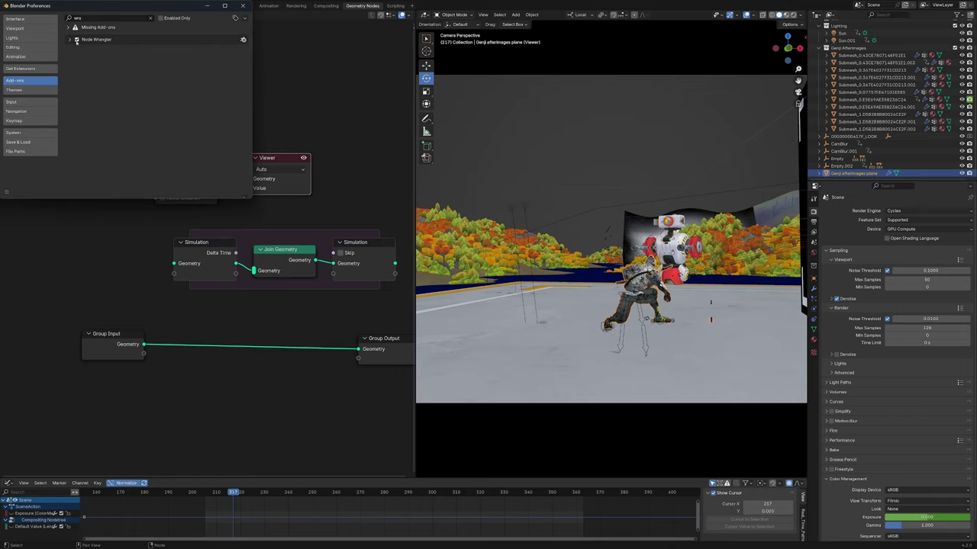
pyautogui.click(243, 5)
# Toggle the Viewer preview of the Collection Info node's instances off and back on
pyautogui.click(191, 158)
pyautogui.keyDown('ctrl'); pyautogui.keyDown('shift'); pyautogui.click(190, 158); pyautogui.keyUp('shift'); pyautogui.keyUp('ctrl')
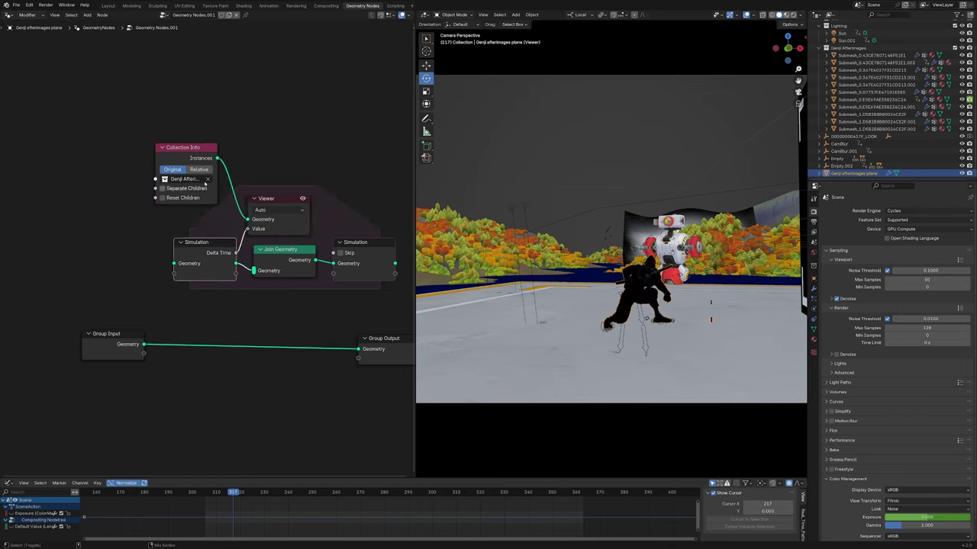
pyautogui.moveTo(279, 200); pyautogui.dragTo(281, 159)
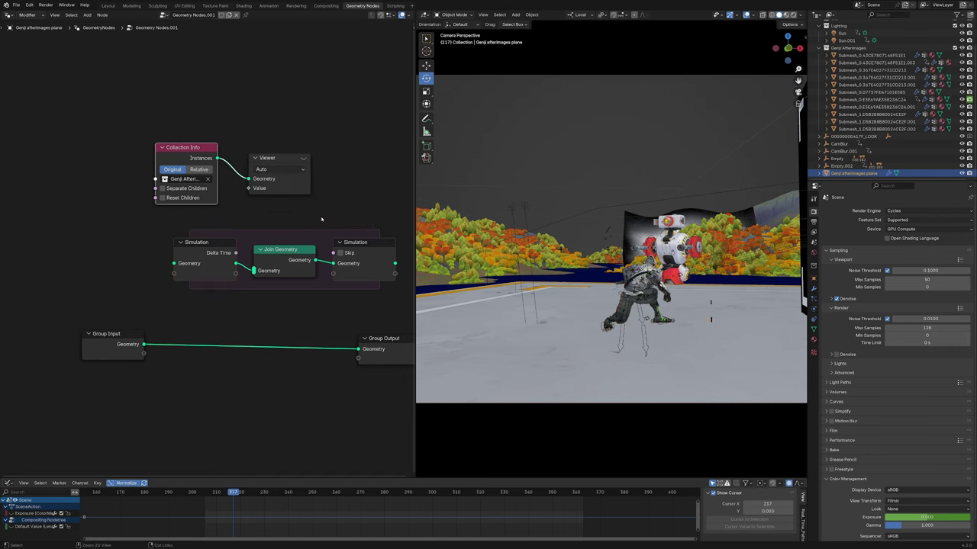
pyautogui.click(302, 171)
# Try to move the afterimages plane to separate the previewed instances from the original character
pyautogui.scroll(5, 685, 351)
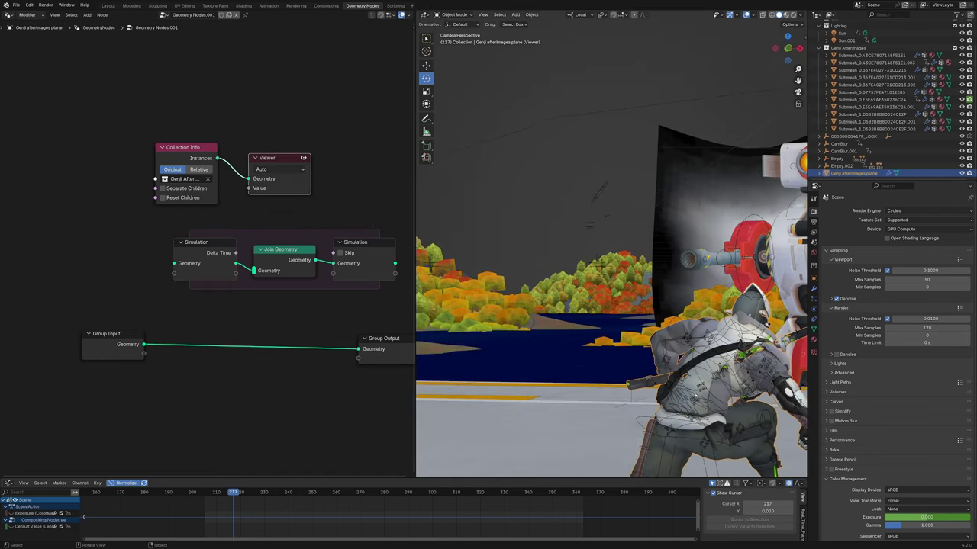
pyautogui.press('g')
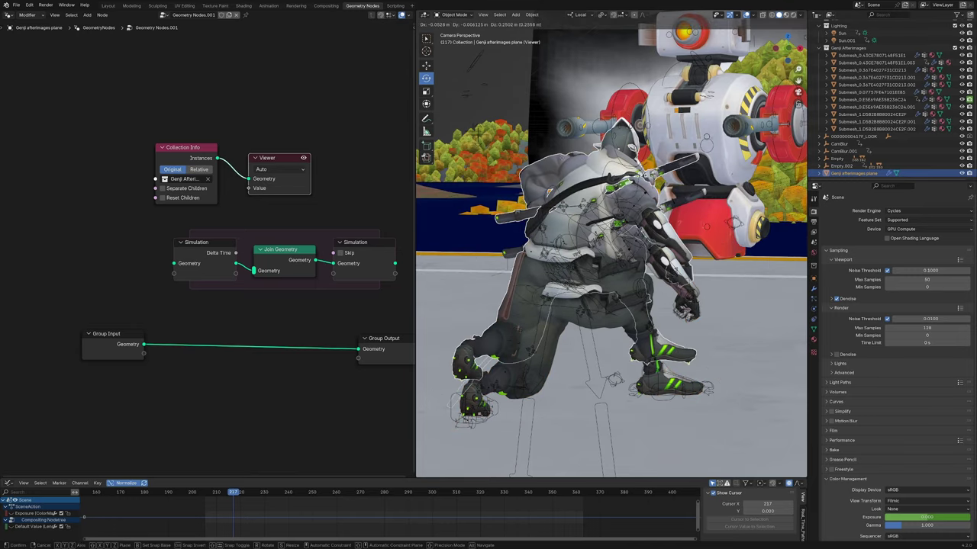
pyautogui.press('Return')
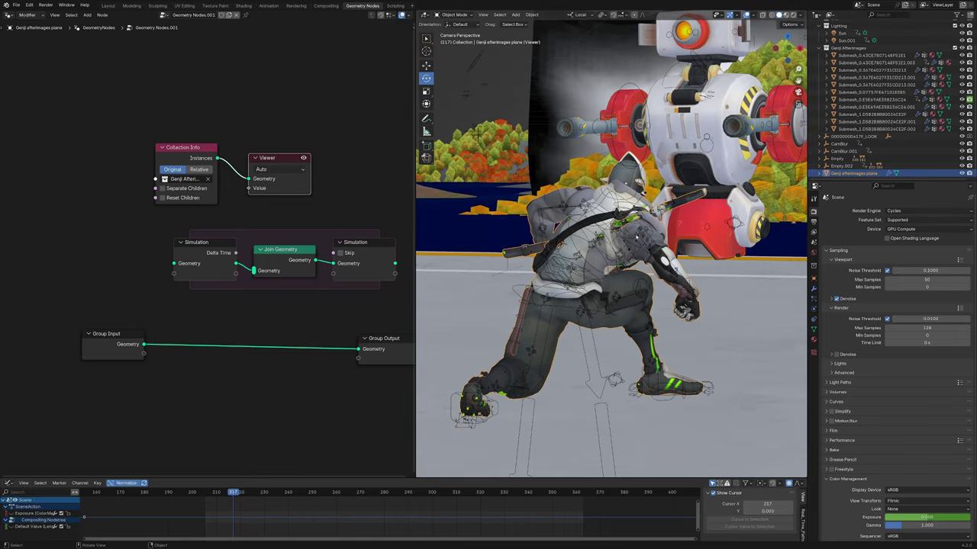
# Connect the Collection Info node's Instances output to the Join Geometry node inside the simulation zone
pyautogui.scroll(-4, 206, 199)
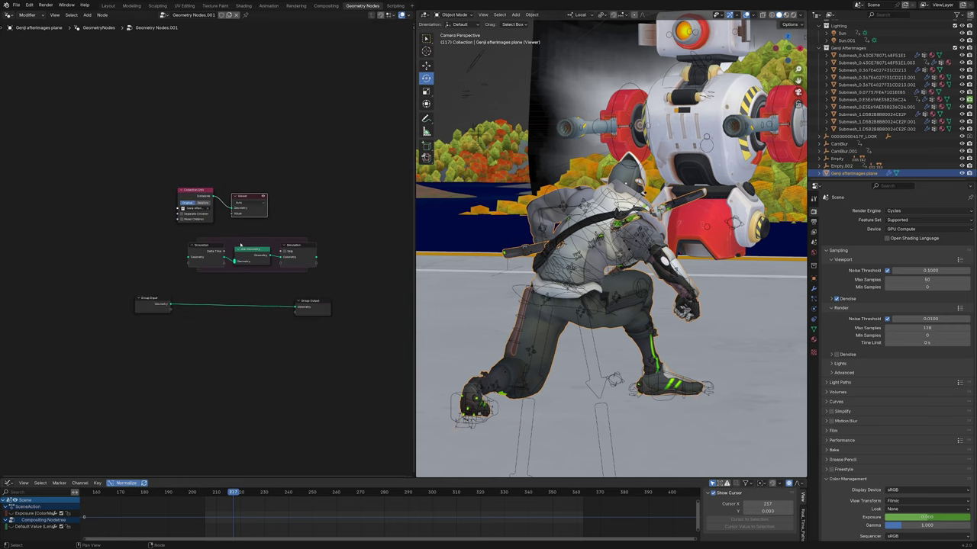
pyautogui.scroll(3, 185, 171)
pyautogui.moveTo(183, 166); pyautogui.dragTo(148, 259)
pyautogui.click(241, 260)
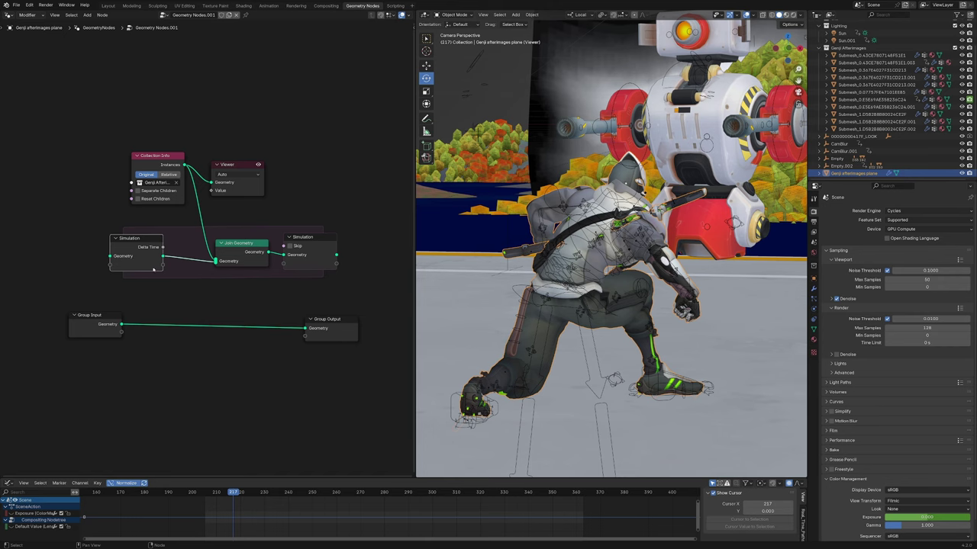
# Move the Group Output aside and connect the simulation zone's Geometry output to it
pyautogui.moveTo(358, 276); pyautogui.dragTo(312, 278, button='middle')
pyautogui.moveTo(283, 323); pyautogui.dragTo(377, 317)
pyautogui.moveTo(290, 259); pyautogui.dragTo(349, 326)
# Connect the simulation zone's Geometry output to the Viewer and play the animation to preview the afterimages
pyautogui.moveTo(198, 186); pyautogui.dragTo(360, 218)
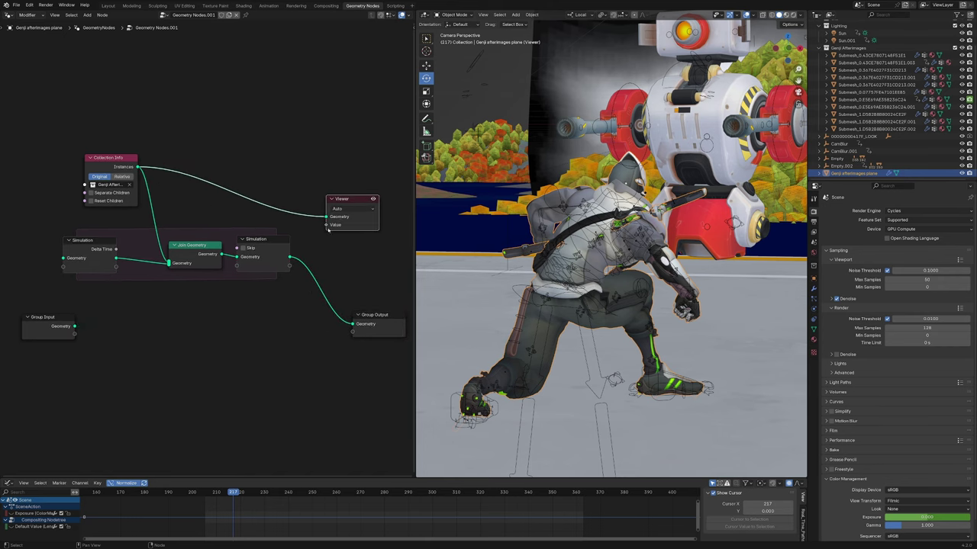
pyautogui.keyDown('ctrl'); pyautogui.keyDown('shift'); pyautogui.click(262, 248); pyautogui.keyUp('shift'); pyautogui.keyUp('ctrl')
pyautogui.keyDown('ctrl'); pyautogui.keyDown('shift'); pyautogui.click(250, 263); pyautogui.keyUp('shift'); pyautogui.keyUp('ctrl')
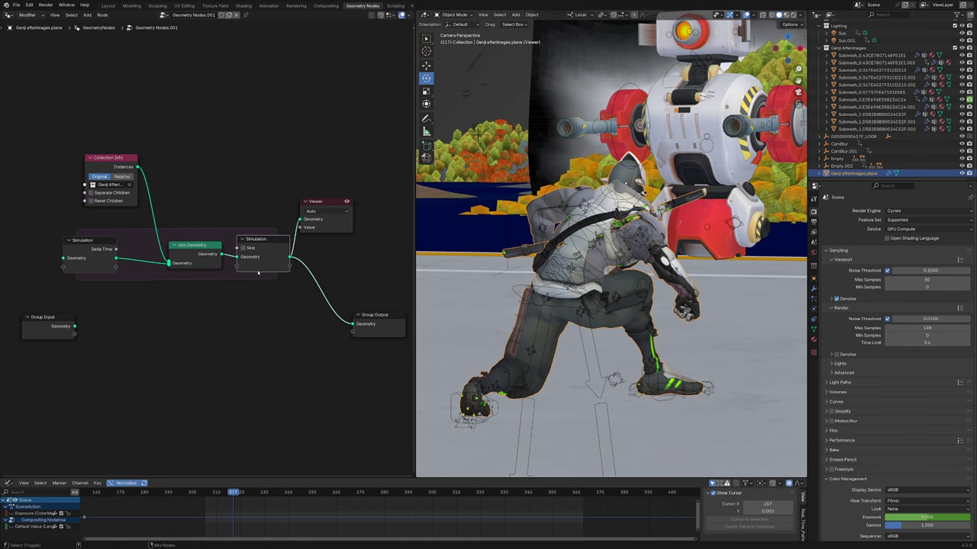
pyautogui.press('space')
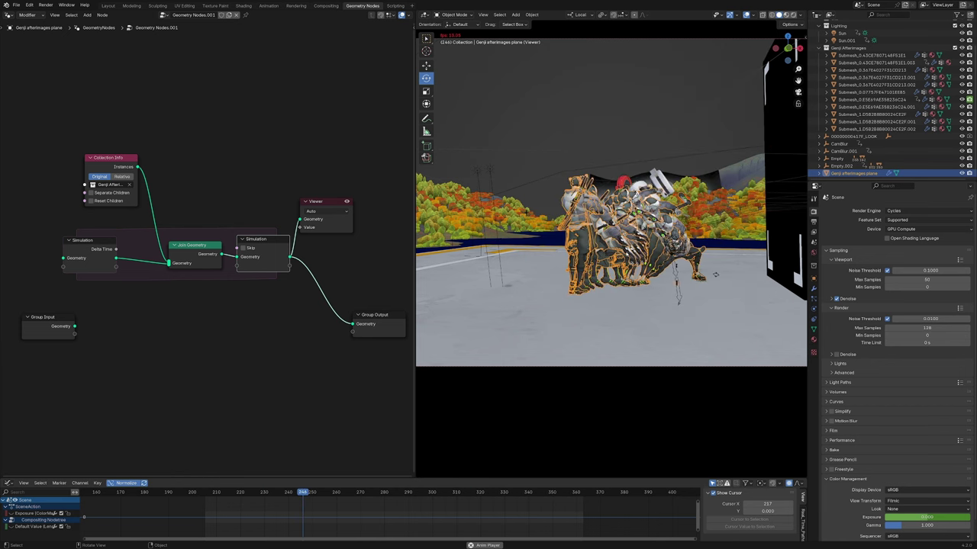
# Scrub the timeline to frame 293 to examine the accumulated afterimage trail
pyautogui.scroll(-1, 611, 244)
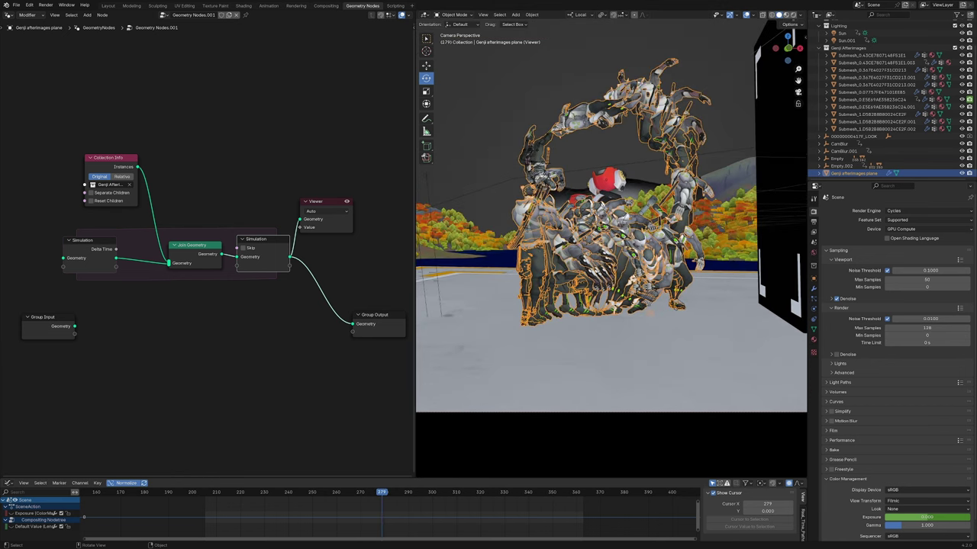
pyautogui.moveTo(385, 494); pyautogui.dragTo(415, 495)
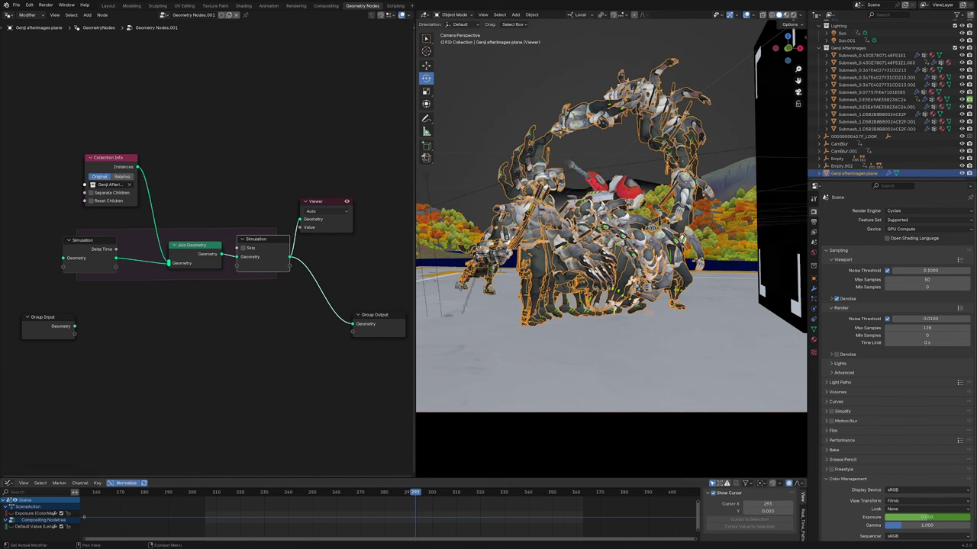
pyautogui.scroll(-1, 174, 325)
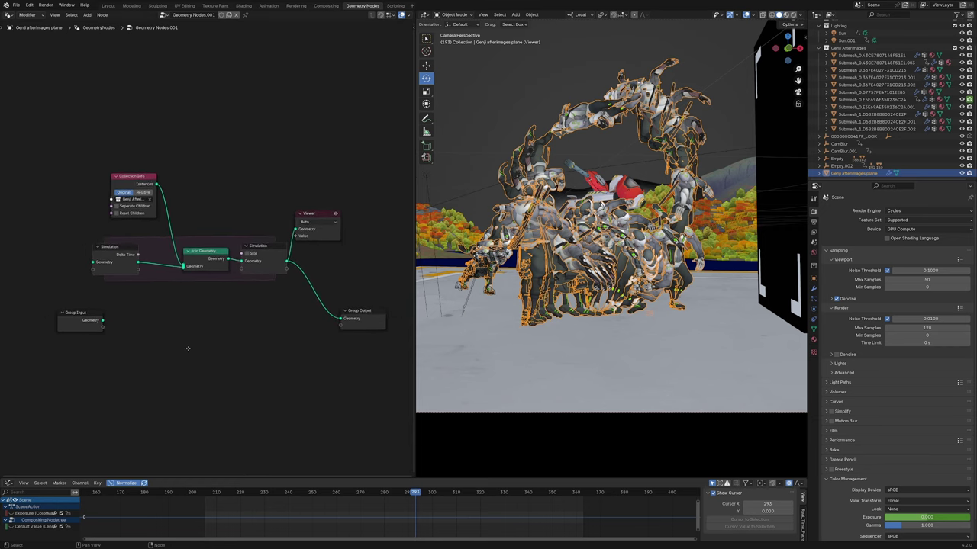
# Move the Collection Info node closer to the simulation zone
pyautogui.moveTo(187, 347); pyautogui.dragTo(186, 352, button='middle')
pyautogui.moveTo(38, 180); pyautogui.dragTo(308, 379)
pyautogui.scroll(1, 229, 290)
pyautogui.moveTo(191, 278); pyautogui.dragTo(235, 291, button='middle')
pyautogui.moveTo(161, 189); pyautogui.dragTo(145, 206)
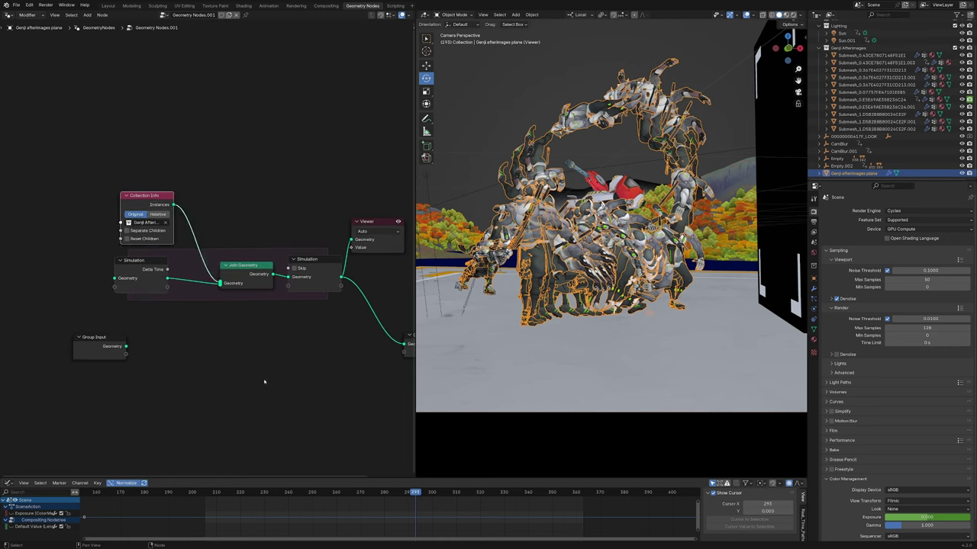
# Add a Named Attribute node below the simulation input and move the Group Input node out of its way
pyautogui.scroll(1, 248, 383)
pyautogui.moveTo(247, 383); pyautogui.dragTo(250, 394, button='middle')
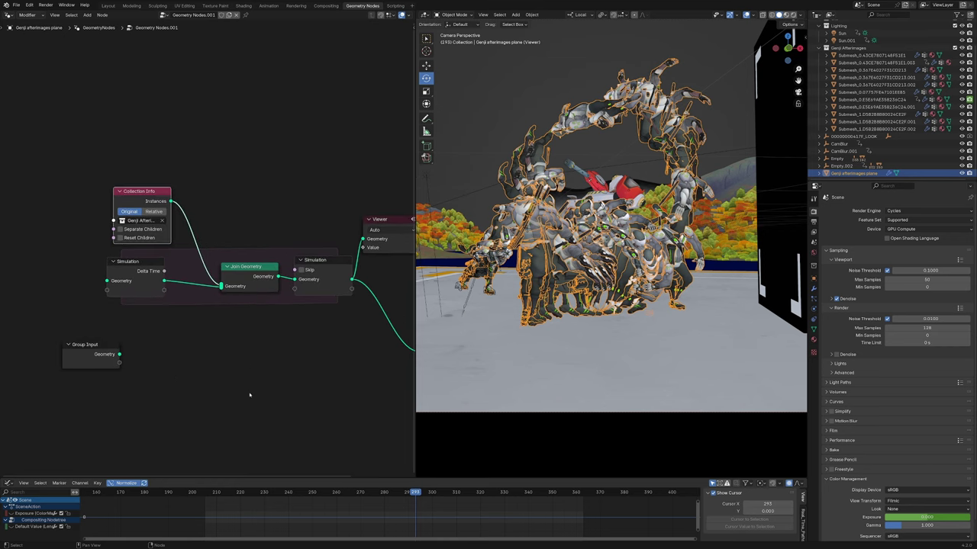
pyautogui.click(212, 363)
pyautogui.hotkey('shift', 'a')
pyautogui.click(218, 367)
pyautogui.write('named')
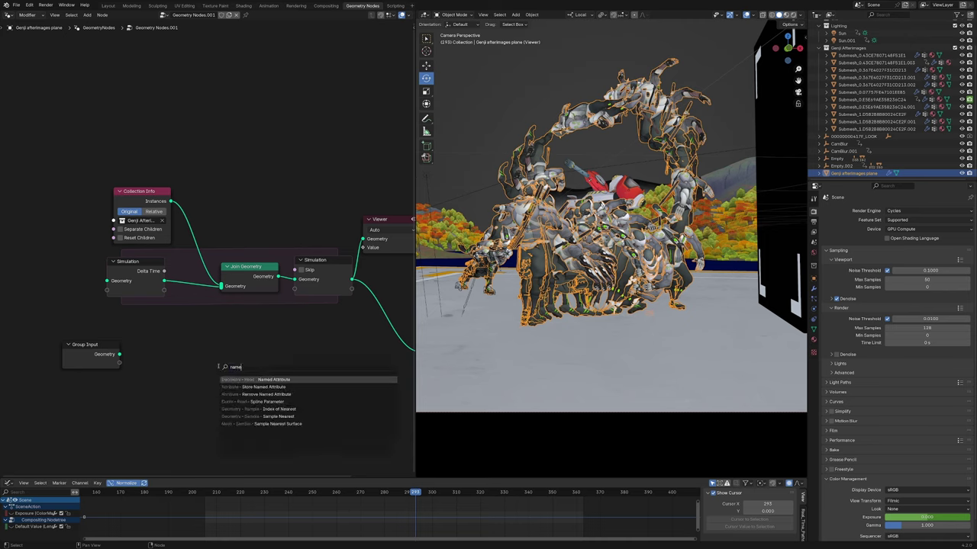
pyautogui.press('Return')
pyautogui.click(109, 310)
pyautogui.moveTo(97, 364); pyautogui.dragTo(41, 416)
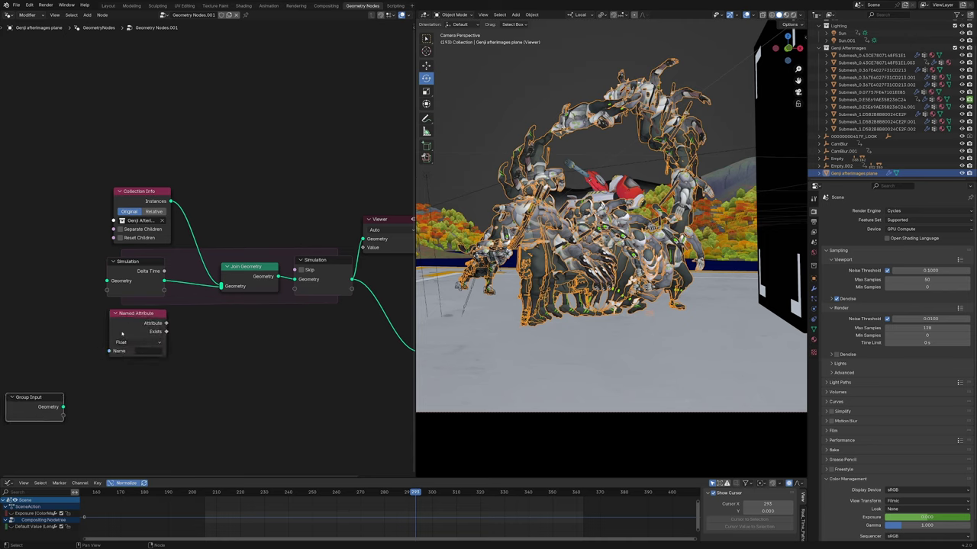
# Set the Named Attribute node's name to Age
pyautogui.moveTo(125, 328); pyautogui.dragTo(150, 325, button='middle')
pyautogui.click(155, 318)
pyautogui.scroll(1, 164, 335)
pyautogui.click(172, 354)
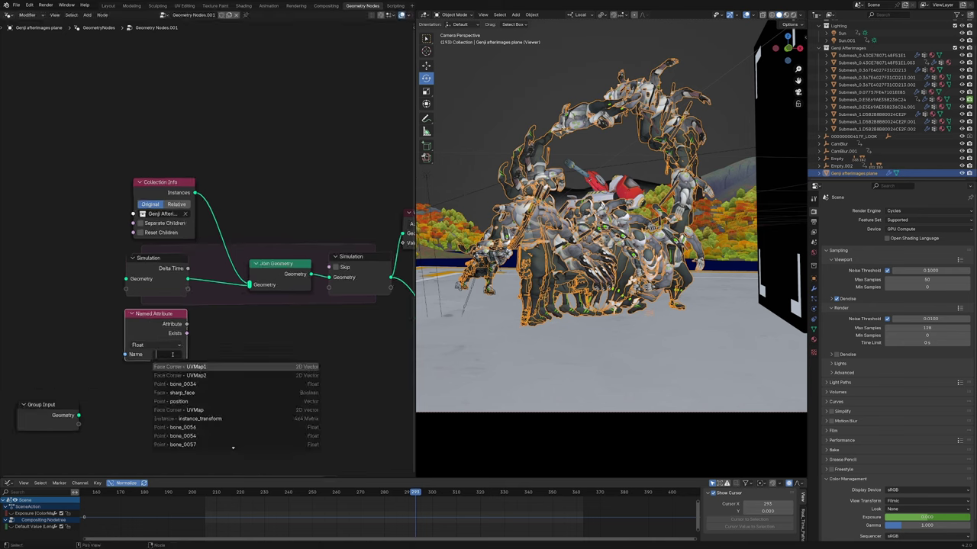
pyautogui.write('Age')
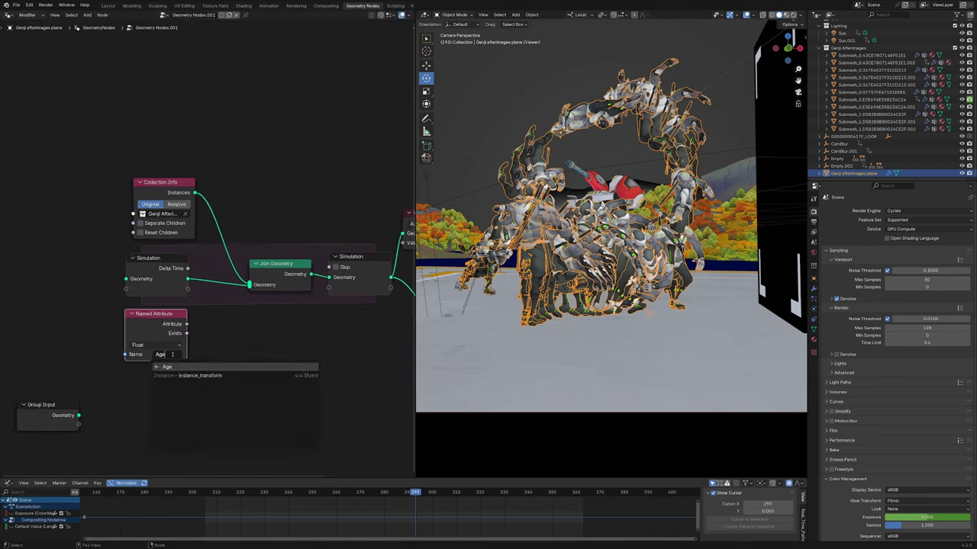
pyautogui.press('Return')
# Shift the simulation output, Viewer and Group Output nodes away from Join Geometry to widen the simulation zone
pyautogui.scroll(-5, 242, 363)
pyautogui.moveTo(250, 365); pyautogui.dragTo(196, 368, button='middle')
pyautogui.click(195, 366)
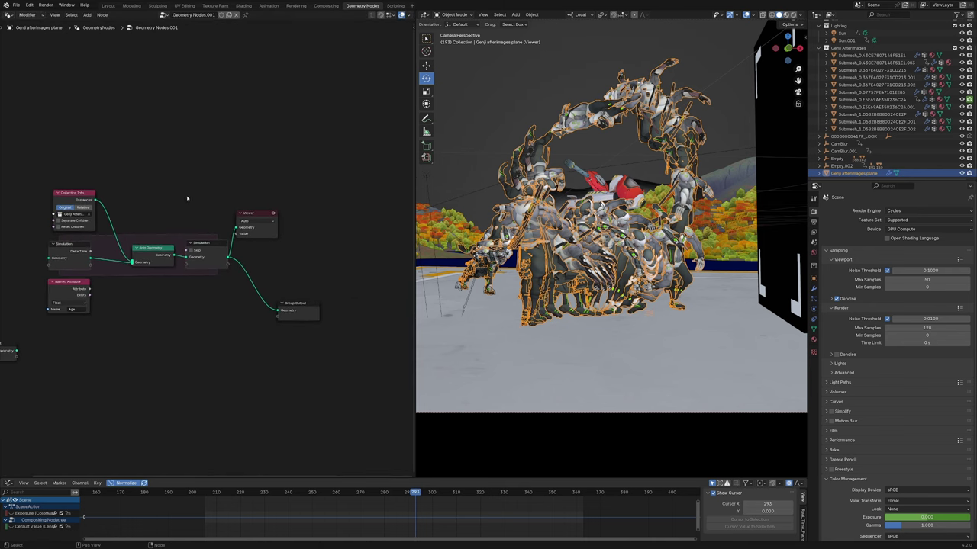
pyautogui.moveTo(187, 198); pyautogui.dragTo(313, 324)
pyautogui.press('g')
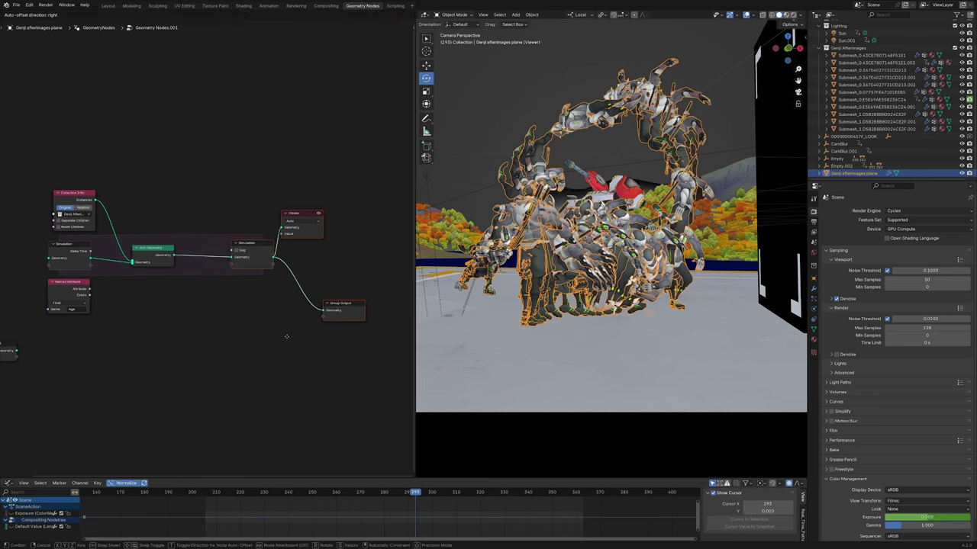
pyautogui.click(286, 336)
# Insert a Store Named Attribute node between Join Geometry and the simulation output
pyautogui.scroll(2, 131, 276)
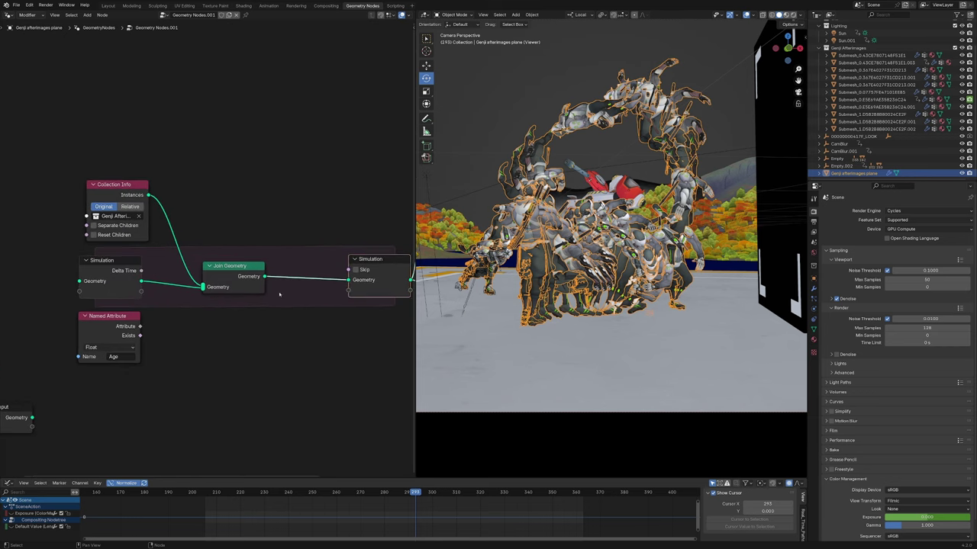
pyautogui.moveTo(316, 313); pyautogui.dragTo(304, 317, button='middle')
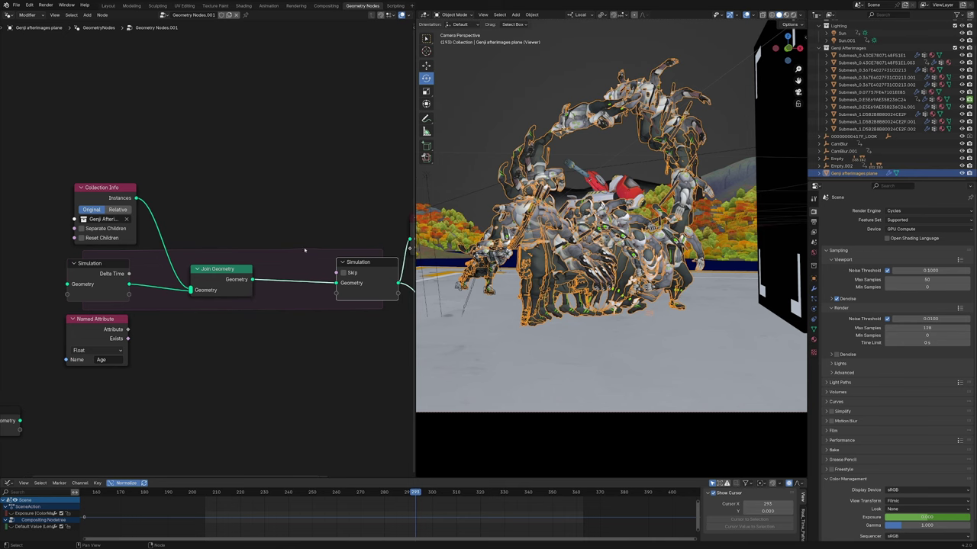
pyautogui.hotkey('shift', 'a')
pyautogui.write('s')
pyautogui.write('sto')
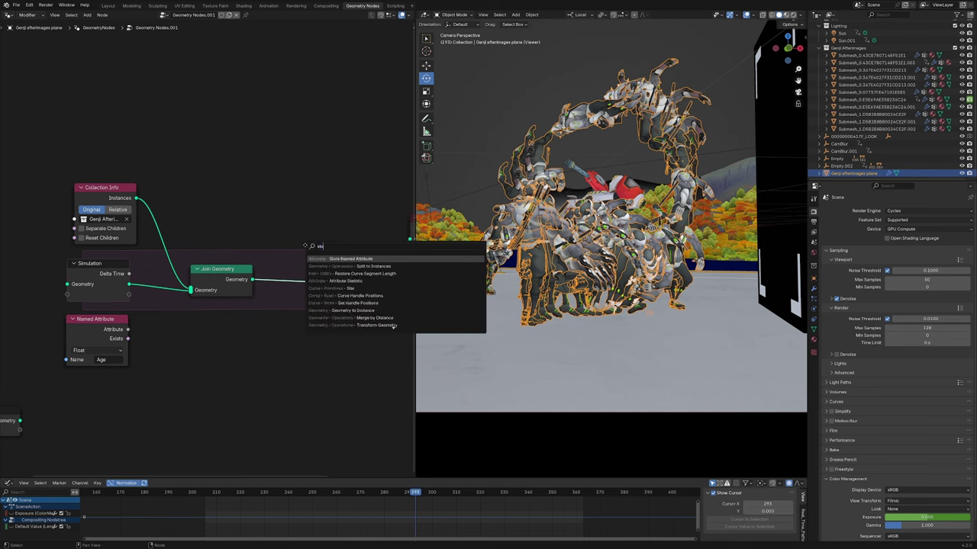
pyautogui.press('Return')
pyautogui.click(239, 283)
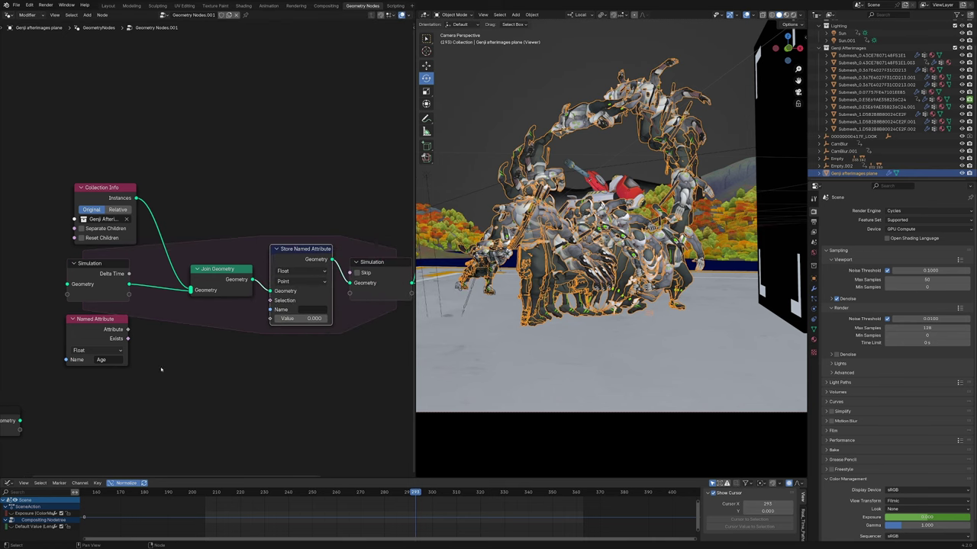
# Name the stored attribute Age and connect the Named Attribute's Attribute output to its Value input
pyautogui.moveTo(313, 310); pyautogui.dragTo(299, 301, button='middle')
pyautogui.click(299, 301)
pyautogui.write('Age')
pyautogui.press('Return')
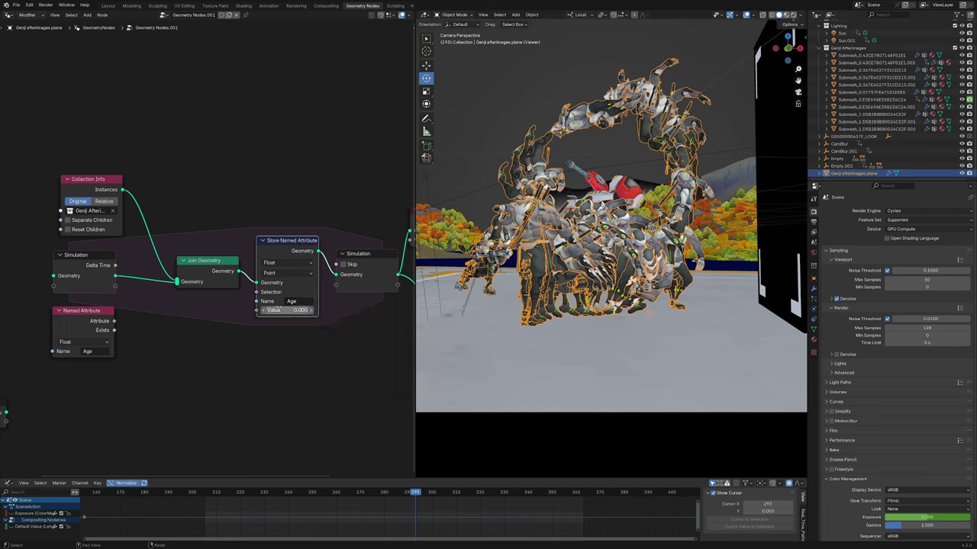
pyautogui.moveTo(190, 307); pyautogui.dragTo(201, 307, button='middle')
pyautogui.moveTo(125, 320); pyautogui.dragTo(268, 310)
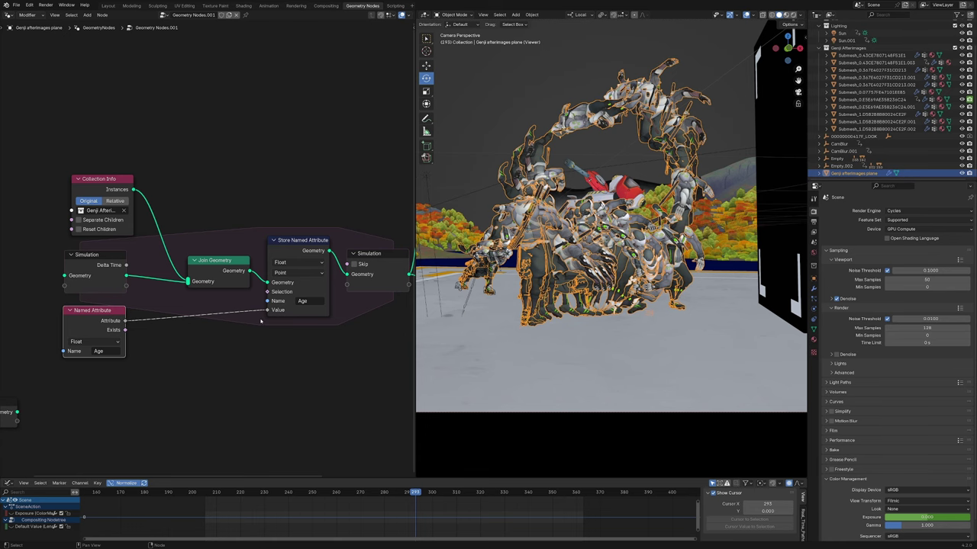
# Scrub back to frame 268 and examine the individual afterimages up close in the viewport
pyautogui.moveTo(370, 342); pyautogui.dragTo(351, 358, button='middle')
pyautogui.scroll(3, 450, 362)
pyautogui.keyDown('shift'); pyautogui.moveTo(451, 362); pyautogui.dragTo(421, 480, button='middle'); pyautogui.keyUp('shift')
pyautogui.scroll(2, 617, 194)
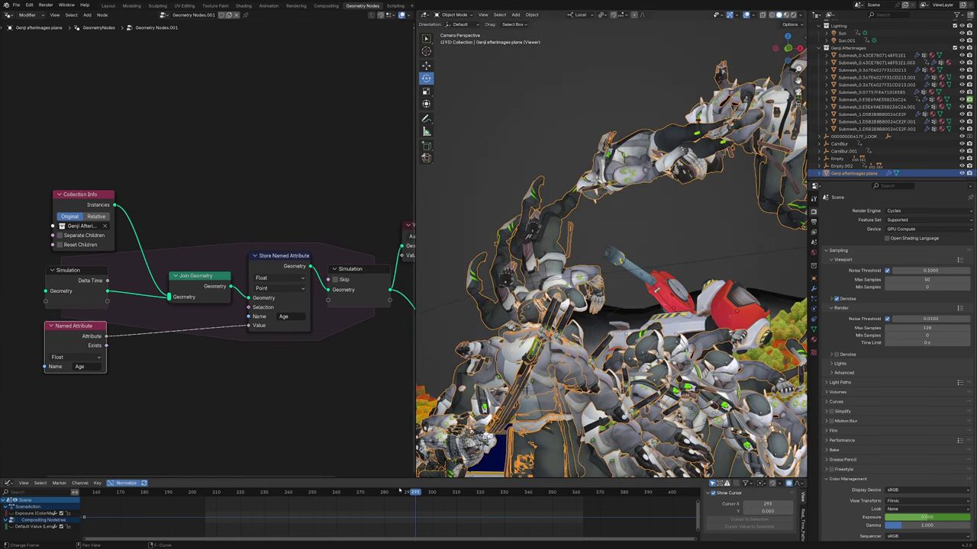
pyautogui.keyDown('alt'); pyautogui.scroll(20, 629, 284); pyautogui.keyUp('alt')
pyautogui.keyDown('alt'); pyautogui.scroll(-2, 629, 284); pyautogui.keyUp('alt')
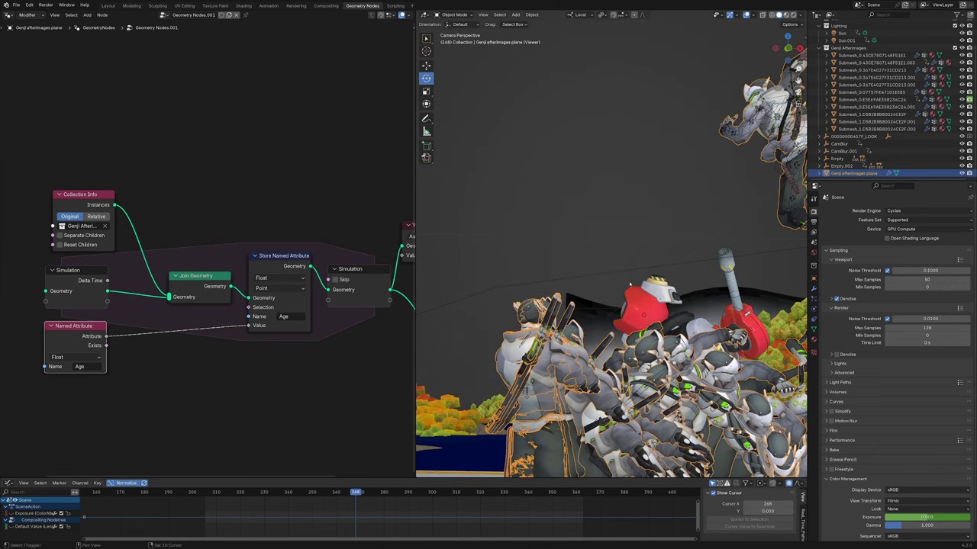
pyautogui.keyDown('shift'); pyautogui.moveTo(751, 165); pyautogui.dragTo(613, 209, button='middle'); pyautogui.keyUp('shift')
pyautogui.scroll(2, 613, 209)
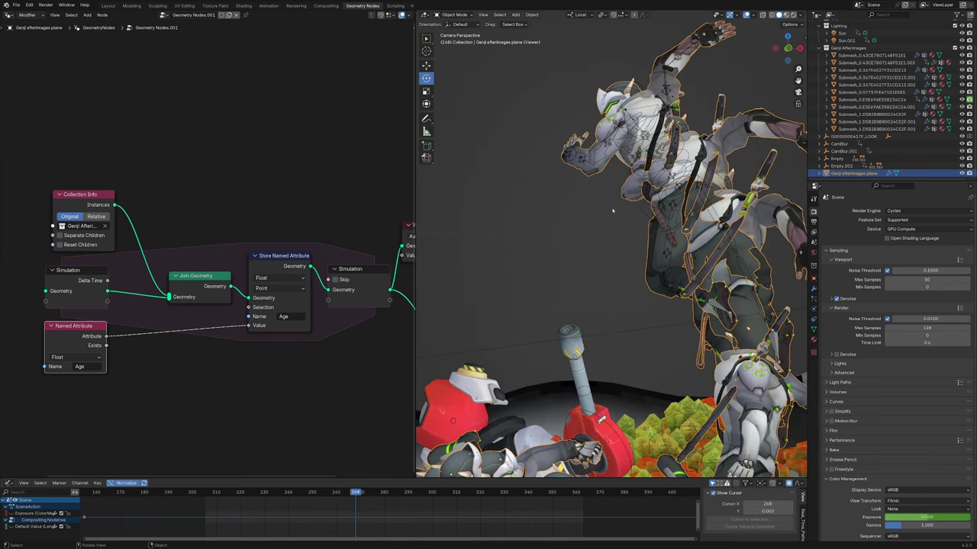
pyautogui.keyDown('alt'); pyautogui.scroll(-1, 613, 210); pyautogui.keyUp('alt')
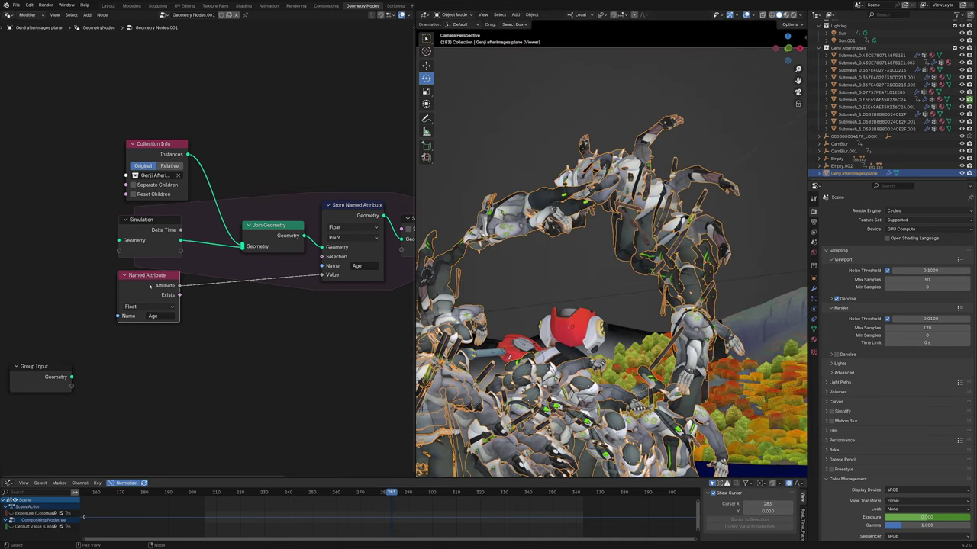
# Insert an Add math node between Named Attribute and Store Named Attribute and set its second value to 1
pyautogui.moveTo(150, 287); pyautogui.dragTo(144, 314)
pyautogui.hotkey('shift', 'a')
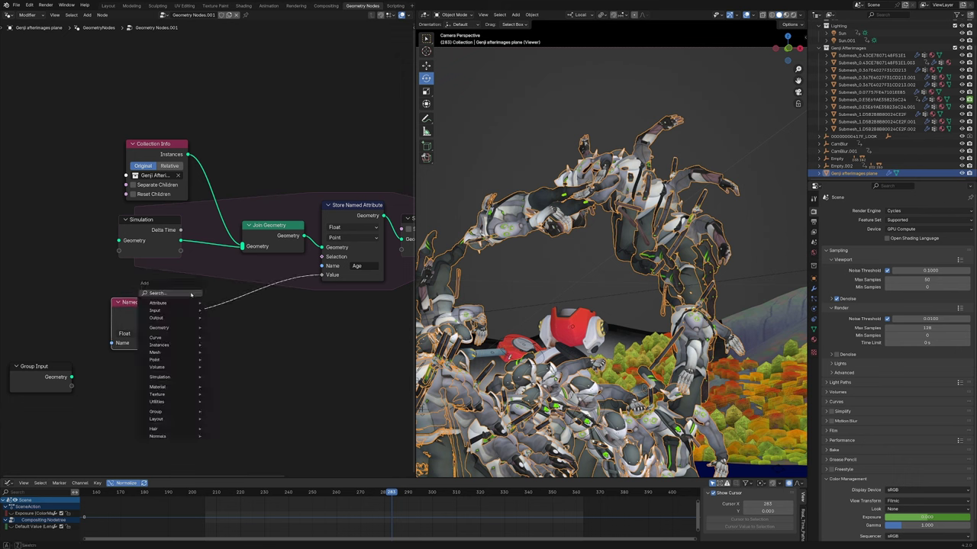
pyautogui.click(191, 294)
pyautogui.write('add')
pyautogui.press('Return')
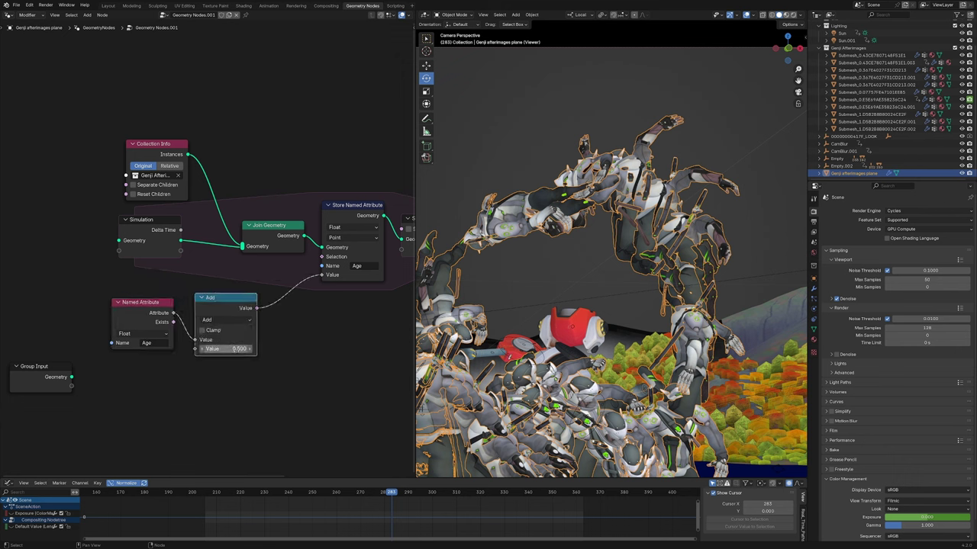
pyautogui.click(228, 348)
pyautogui.write('1')
pyautogui.press('Return')
# Set the Store Named Attribute node's domain to Instance
pyautogui.moveTo(196, 279); pyautogui.dragTo(158, 285, button='middle')
pyautogui.moveTo(284, 287); pyautogui.dragTo(253, 296, button='middle')
pyautogui.scroll(1, 252, 297)
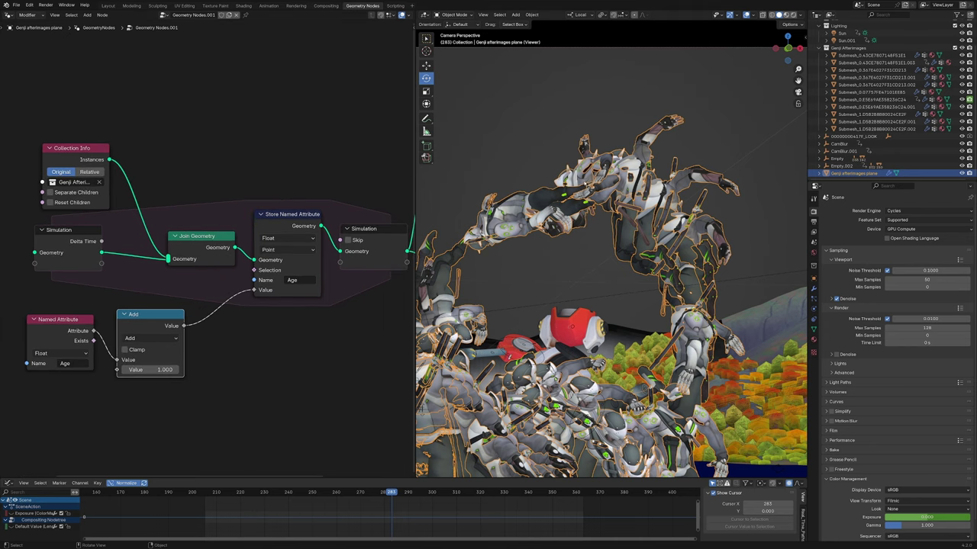
pyautogui.scroll(2, 601, 148)
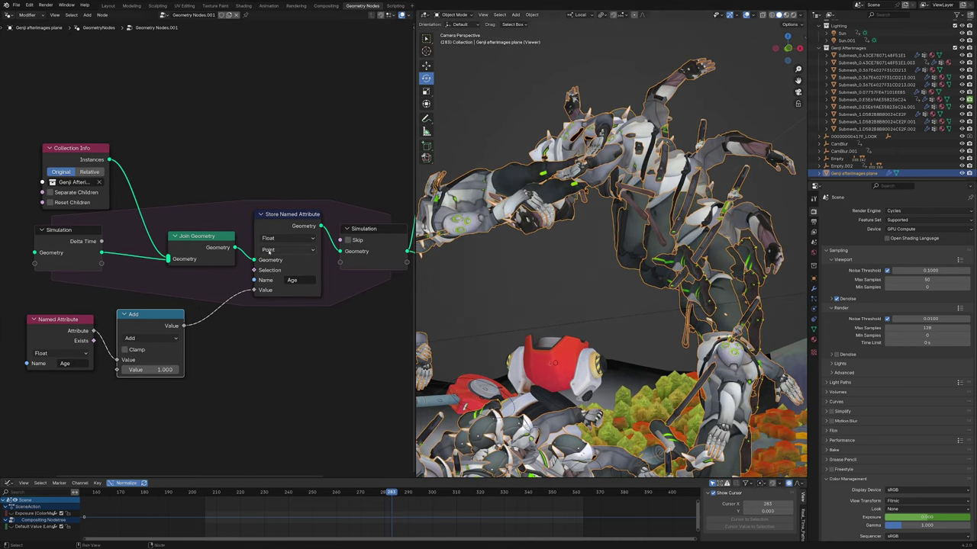
pyautogui.moveTo(329, 258); pyautogui.dragTo(304, 256, button='middle')
pyautogui.click(261, 248)
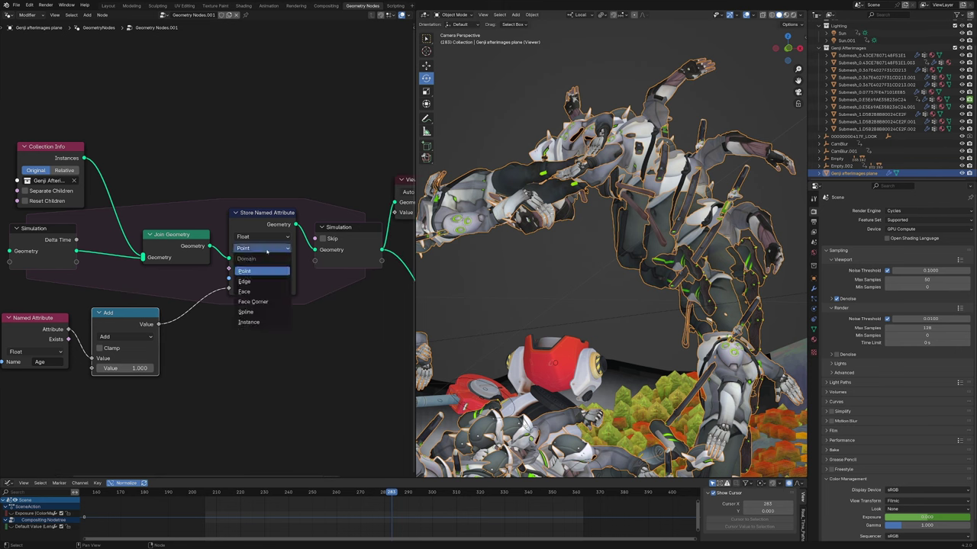
pyautogui.click(260, 222)
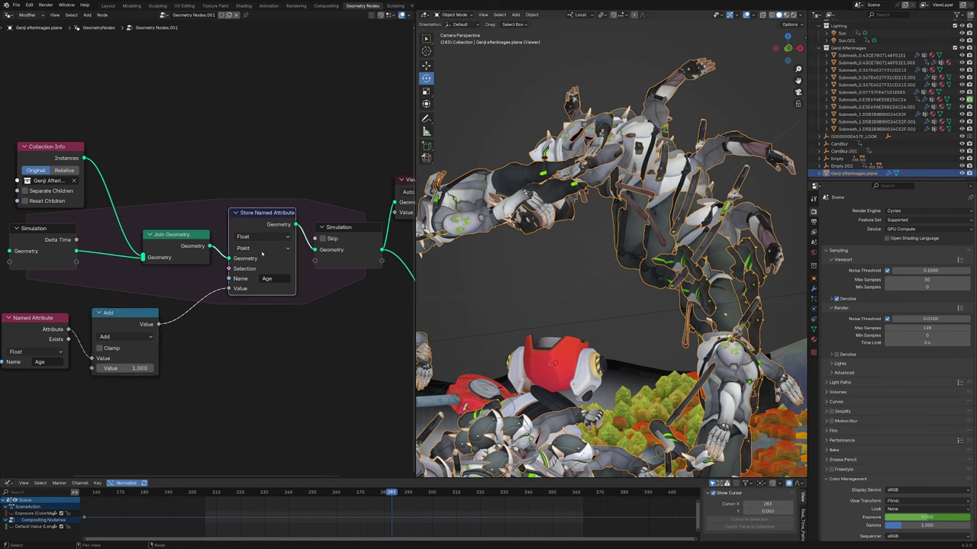
pyautogui.click(261, 248)
pyautogui.click(259, 322)
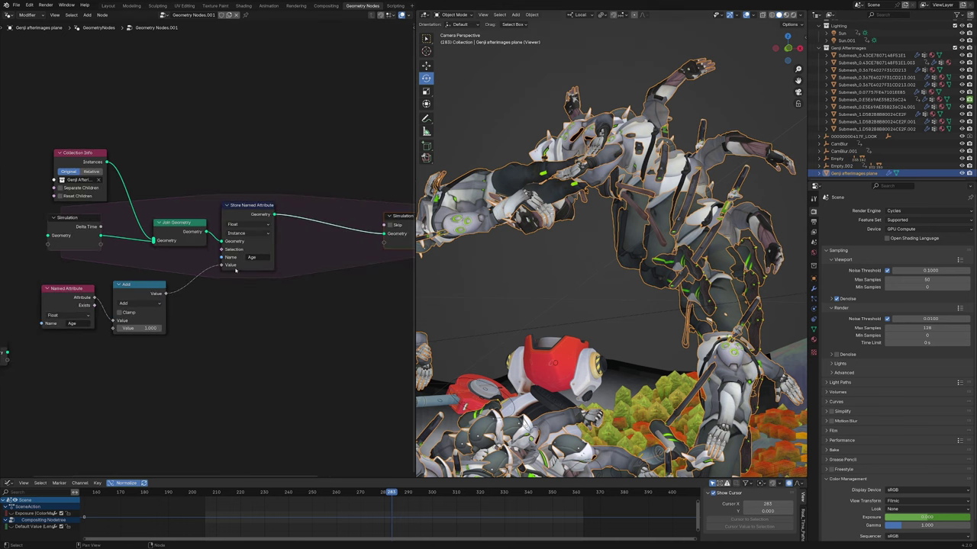
# Insert a Capture Attribute node between Store Named Attribute and the simulation output, with its domain set to Instance
pyautogui.scroll(1, 235, 270)
pyautogui.moveTo(365, 238); pyautogui.dragTo(342, 260, button='middle')
pyautogui.hotkey('shift', 'a')
pyautogui.click(304, 183)
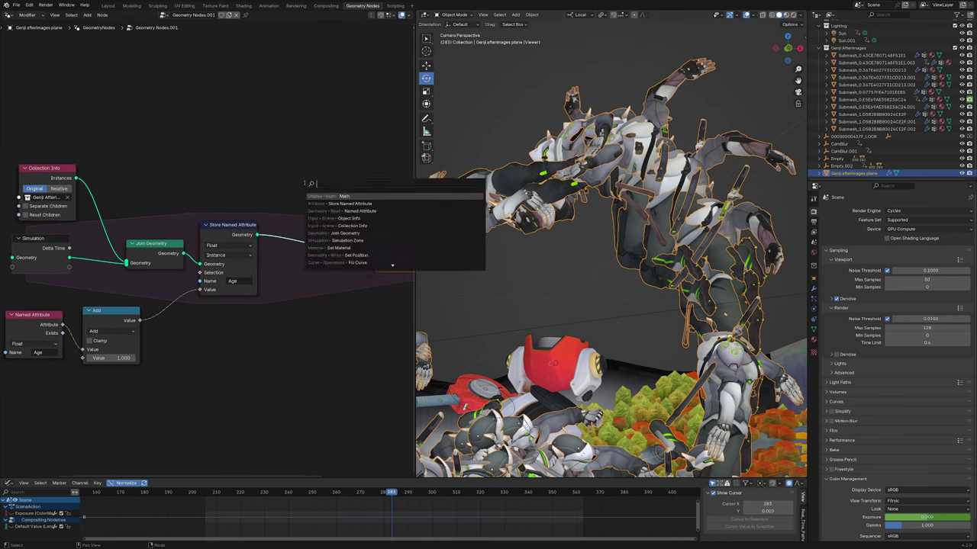
pyautogui.write('cap')
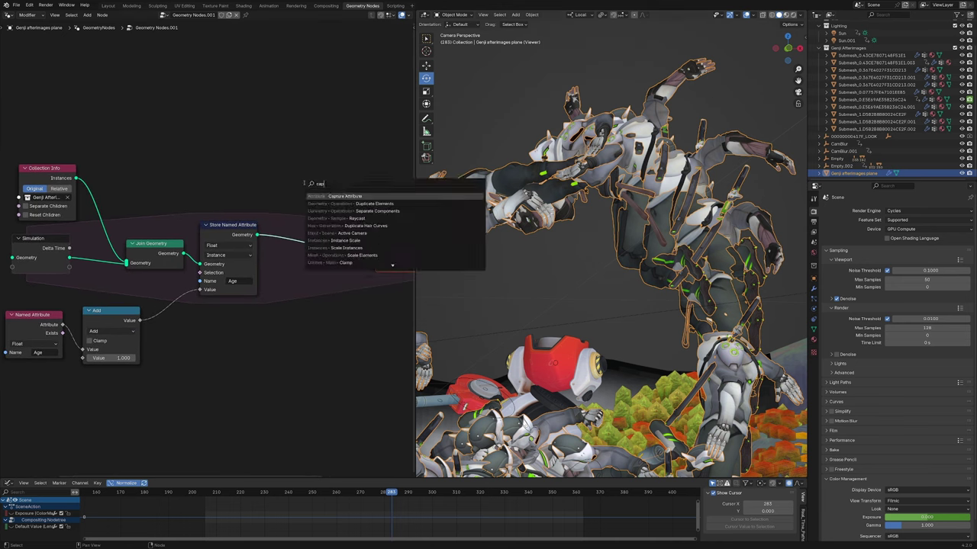
pyautogui.press('Return')
pyautogui.click(309, 232)
pyautogui.click(309, 241)
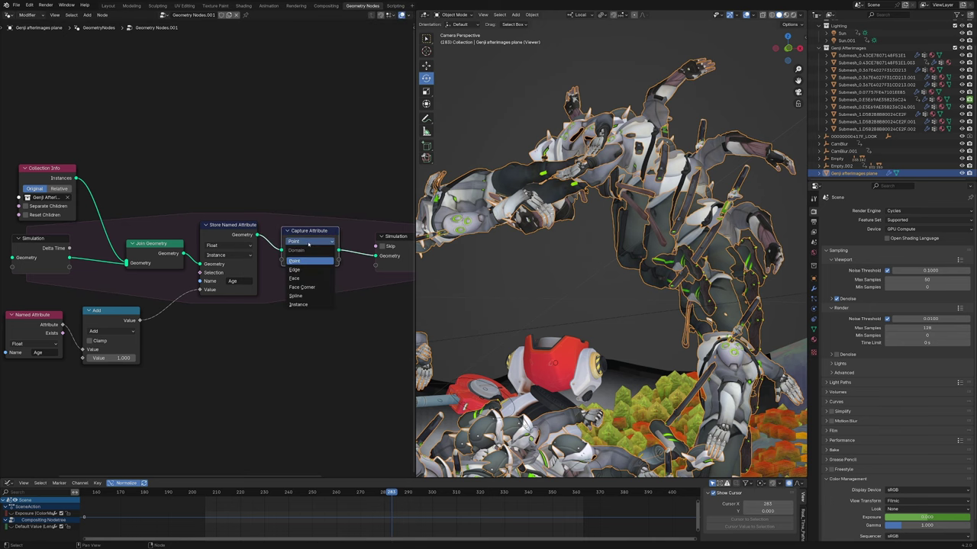
pyautogui.click(301, 305)
# Connect the Named Attribute's Attribute output to the Capture Attribute node
pyautogui.moveTo(175, 336); pyautogui.dragTo(242, 309, button='middle')
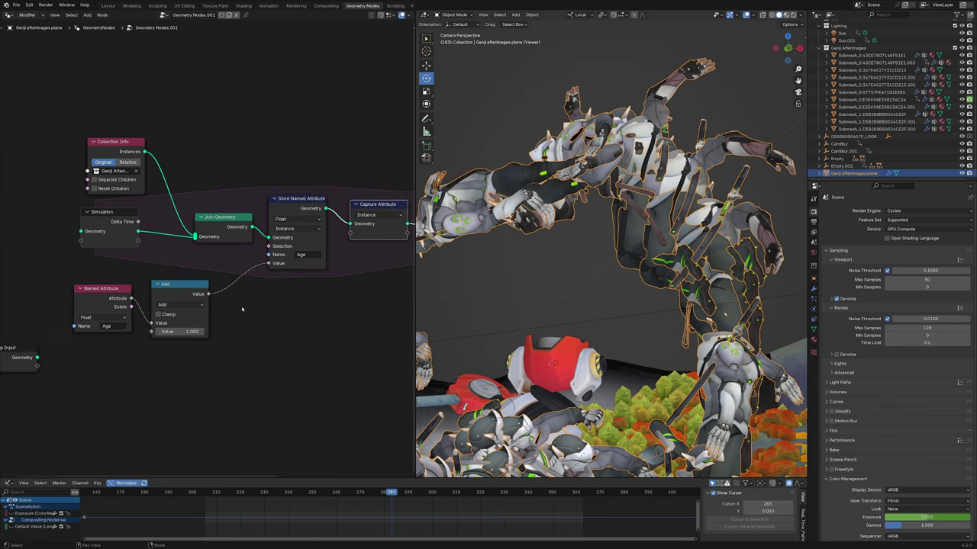
pyautogui.moveTo(131, 297); pyautogui.dragTo(351, 233)
pyautogui.moveTo(380, 237); pyautogui.dragTo(277, 256, button='middle')
pyautogui.moveTo(181, 275); pyautogui.dragTo(247, 252, button='middle')
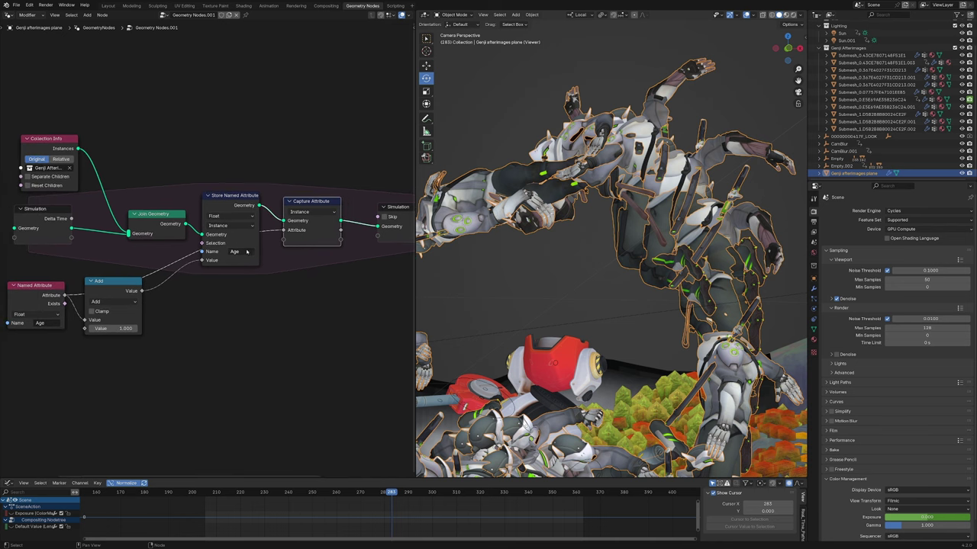
pyautogui.click(239, 258)
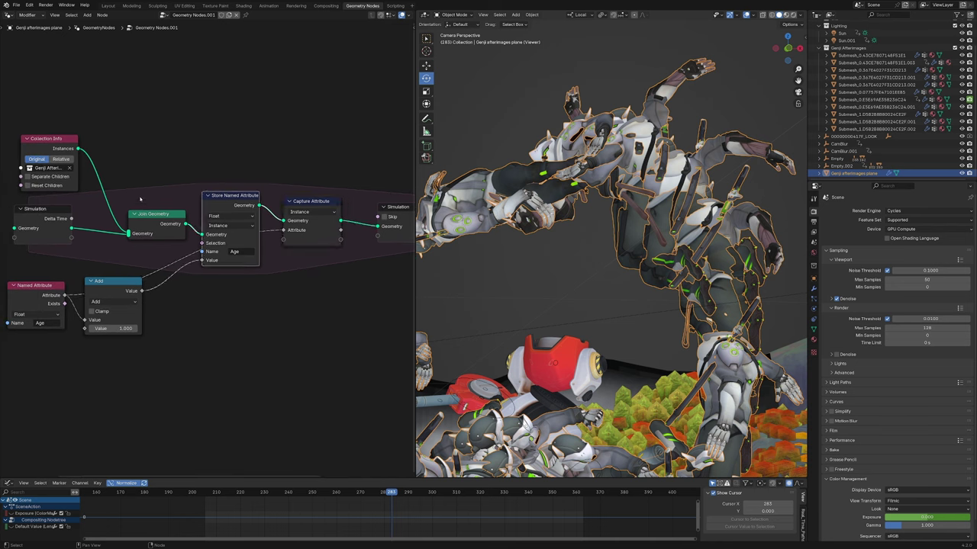
# Insert a Delete Geometry node between Capture Attribute and the simulation output
pyautogui.moveTo(351, 259); pyautogui.dragTo(185, 277, button='middle')
pyautogui.moveTo(211, 165); pyautogui.dragTo(311, 270)
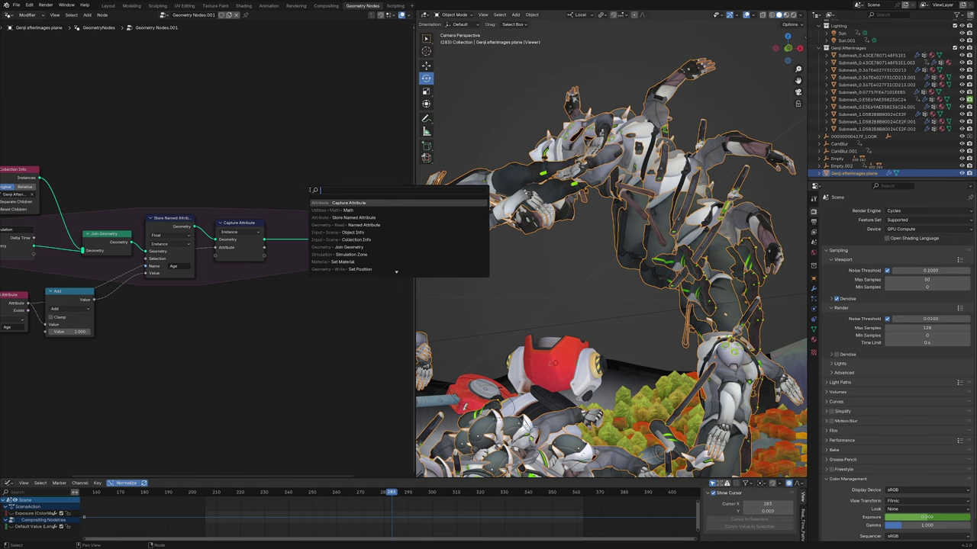
pyautogui.write('delete')
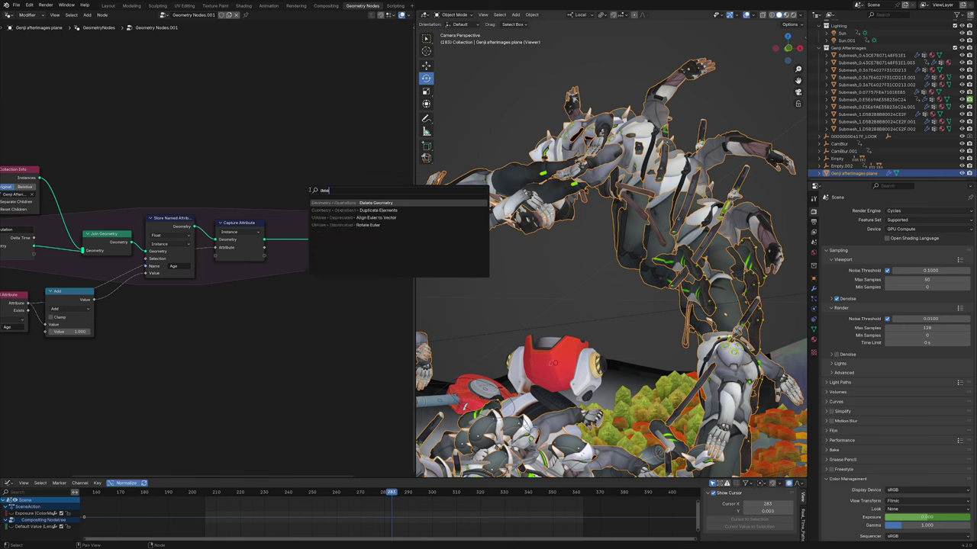
pyautogui.press('Return')
pyautogui.click(283, 218)
pyautogui.moveTo(233, 327); pyautogui.dragTo(268, 318, button='middle')
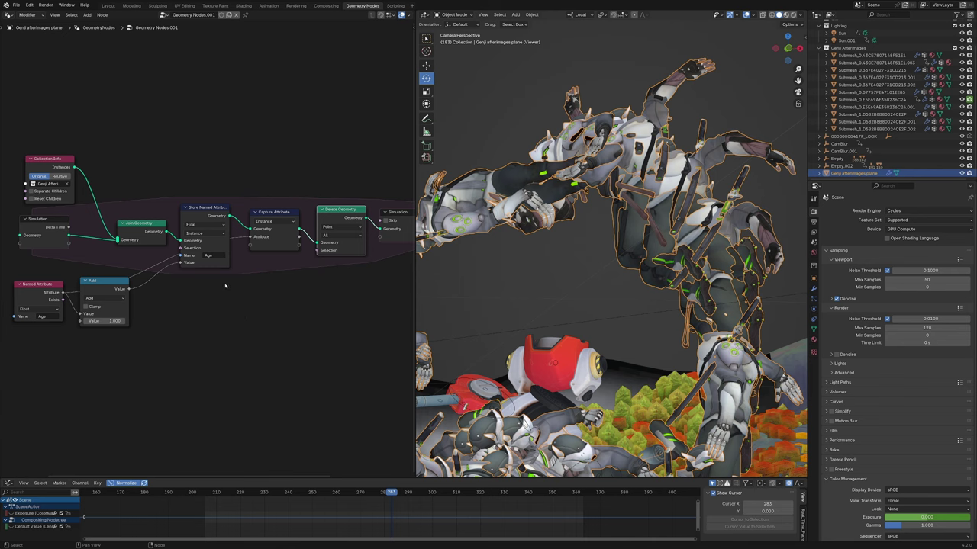
# Duplicate the Add math node and place the copy below the Capture Attribute node
pyautogui.scroll(1, 265, 299)
pyautogui.hotkey('shift', 'a')
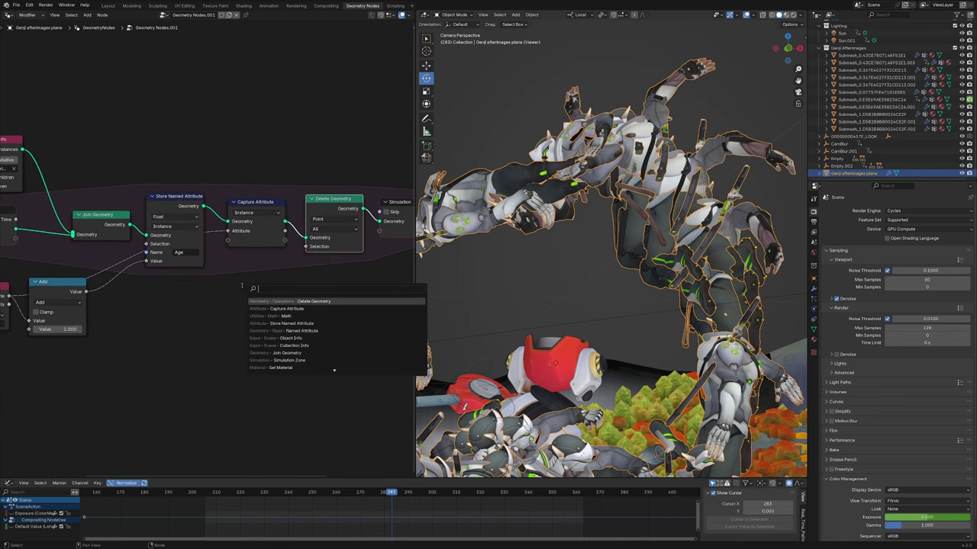
pyautogui.press('Escape')
pyautogui.moveTo(242, 287); pyautogui.dragTo(304, 288, button='middle')
pyautogui.click(143, 284)
pyautogui.hotkey('shift', 'd')
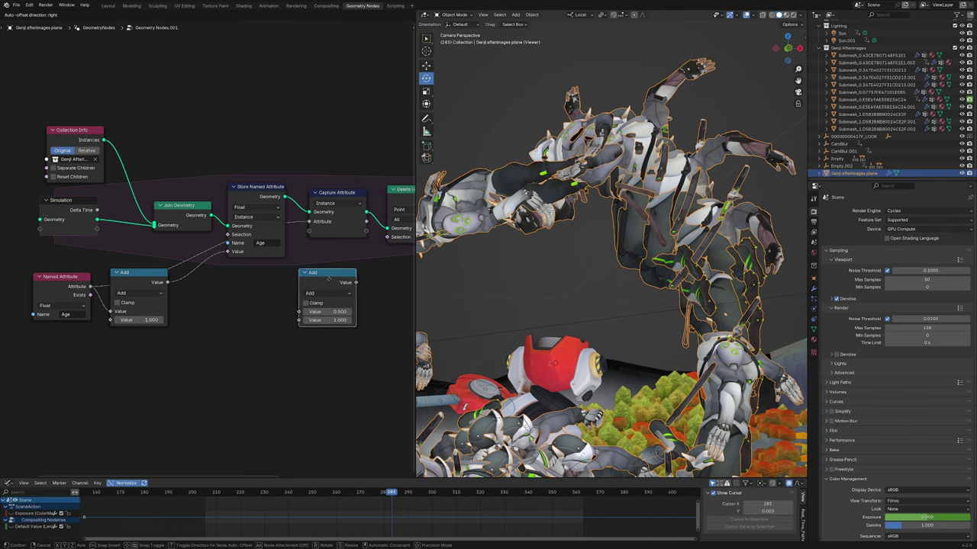
pyautogui.click(308, 288)
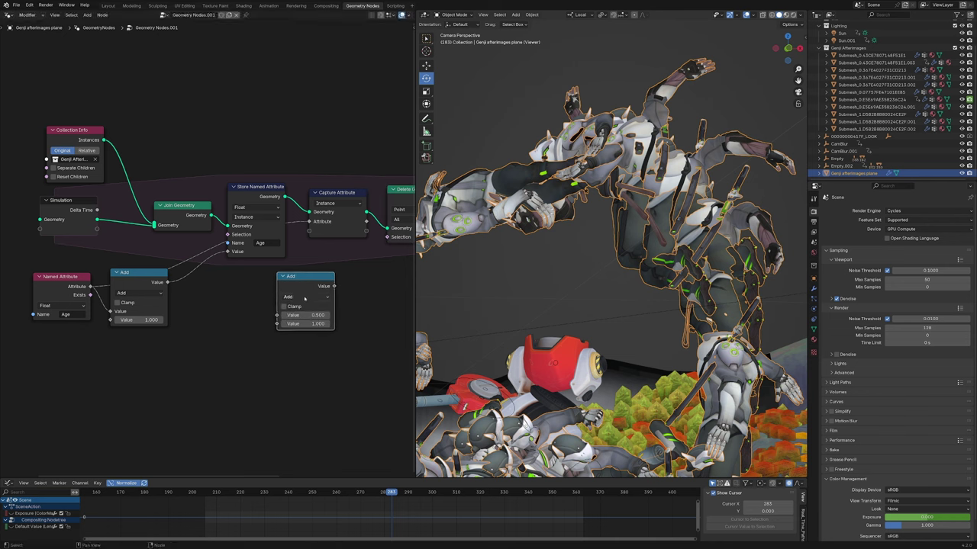
# Set the duplicated math node's operation to Greater Than with a threshold of 10
pyautogui.scroll(1, 305, 299)
pyautogui.click(323, 301)
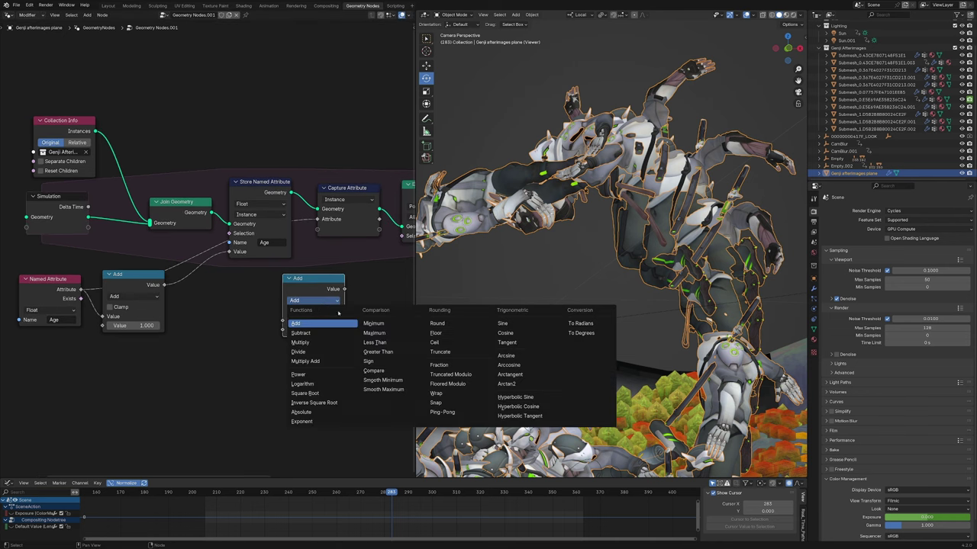
pyautogui.click(378, 352)
pyautogui.click(318, 330)
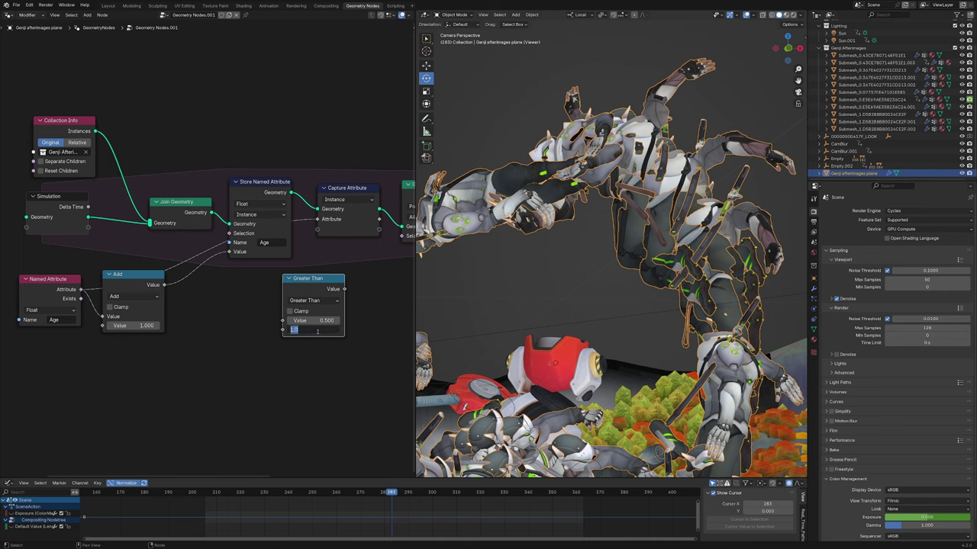
pyautogui.write('10')
pyautogui.press('Return')
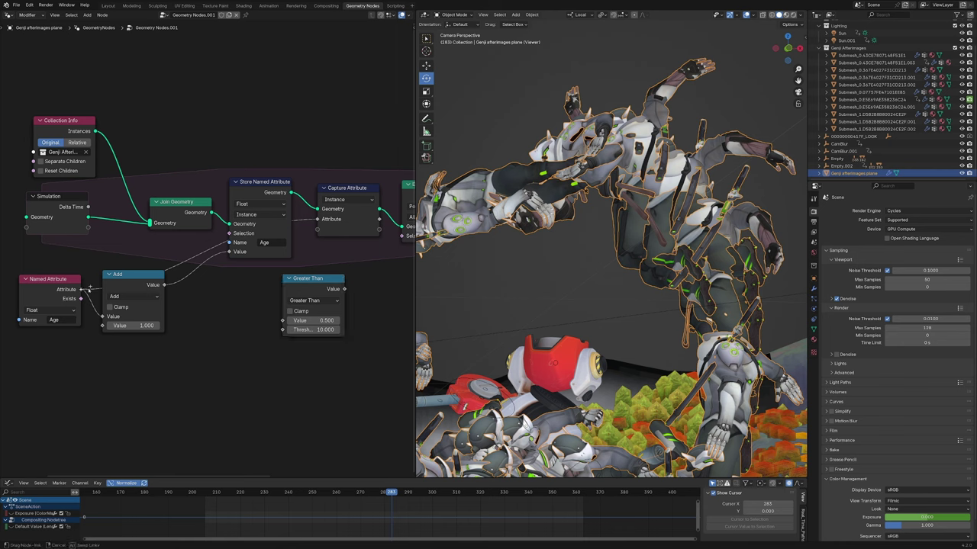
# Wire the Named Attribute through Greater Than into Delete Geometry's Selection, and set Delete Geometry's domain to Instance
pyautogui.moveTo(163, 284); pyautogui.dragTo(283, 320)
pyautogui.moveTo(339, 298); pyautogui.dragTo(216, 305, button='middle')
pyautogui.moveTo(202, 290); pyautogui.dragTo(278, 242)
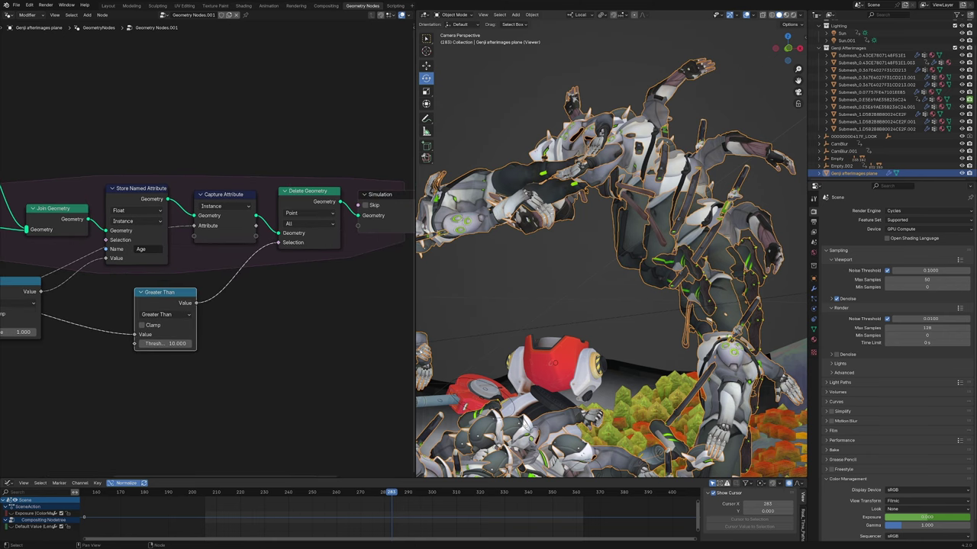
pyautogui.click(302, 213)
pyautogui.click(296, 271)
# Play the animation to check the trail, and feed Greater Than's value from the Add node's output instead
pyautogui.press('space')
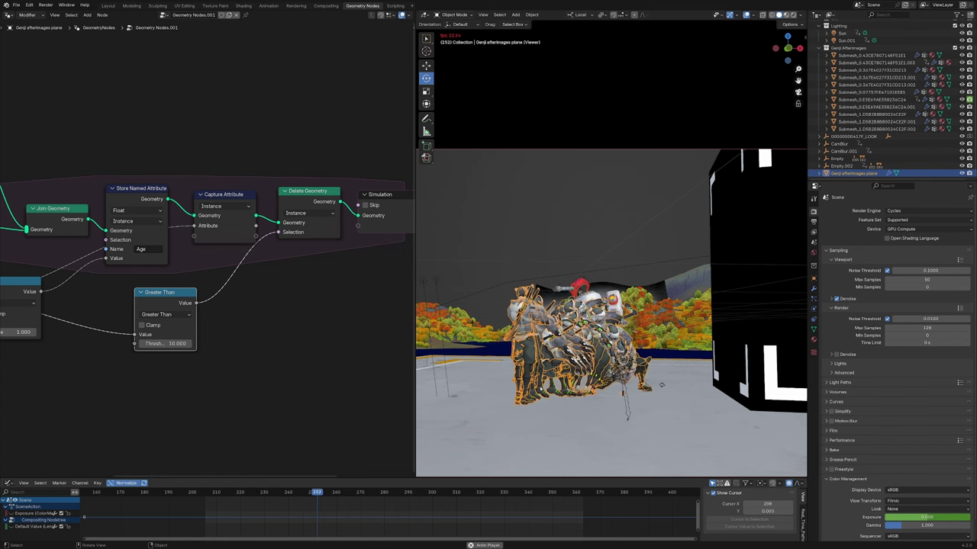
pyautogui.moveTo(96, 317); pyautogui.dragTo(237, 295, button='middle')
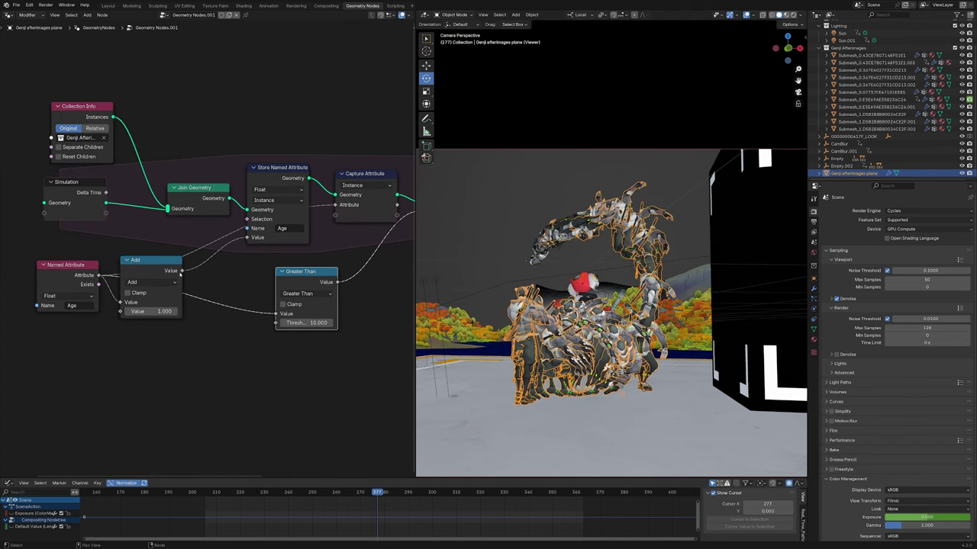
pyautogui.moveTo(277, 349); pyautogui.dragTo(220, 351, button='middle')
# Switch the Graph Editor area to the Timeline
pyautogui.click(39, 483)
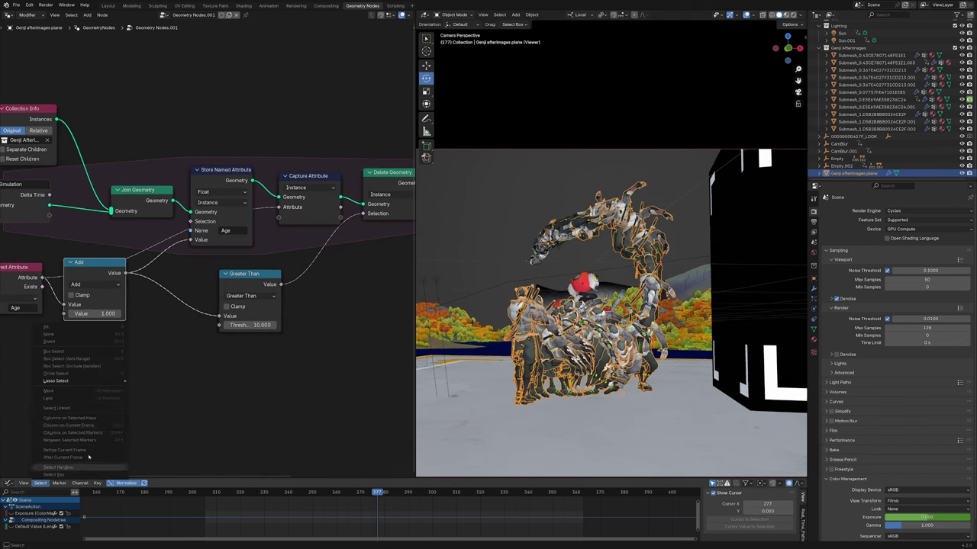
pyautogui.click(9, 483)
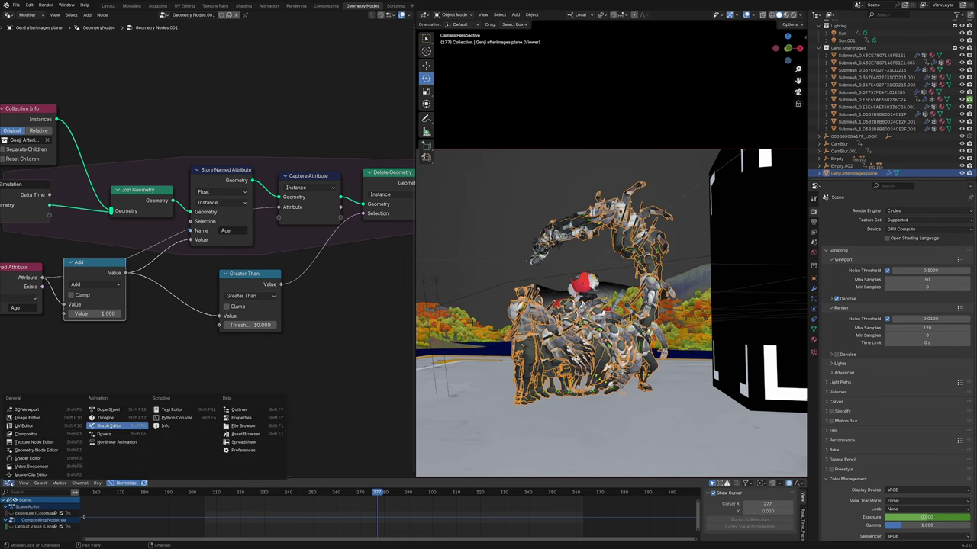
pyautogui.click(107, 418)
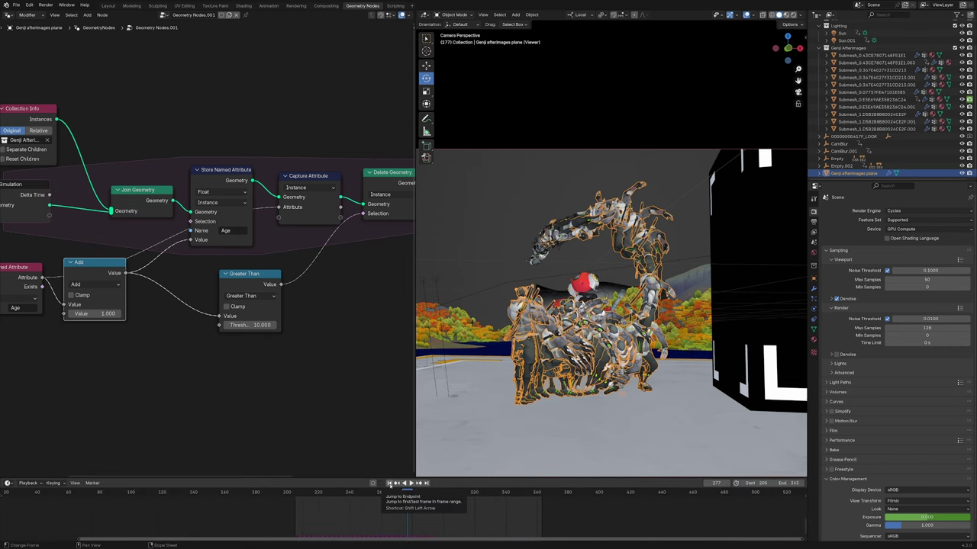
# Play the animation from its first frame to check how old afterimages are removed from the trail
pyautogui.click(390, 483)
pyautogui.click(410, 483)
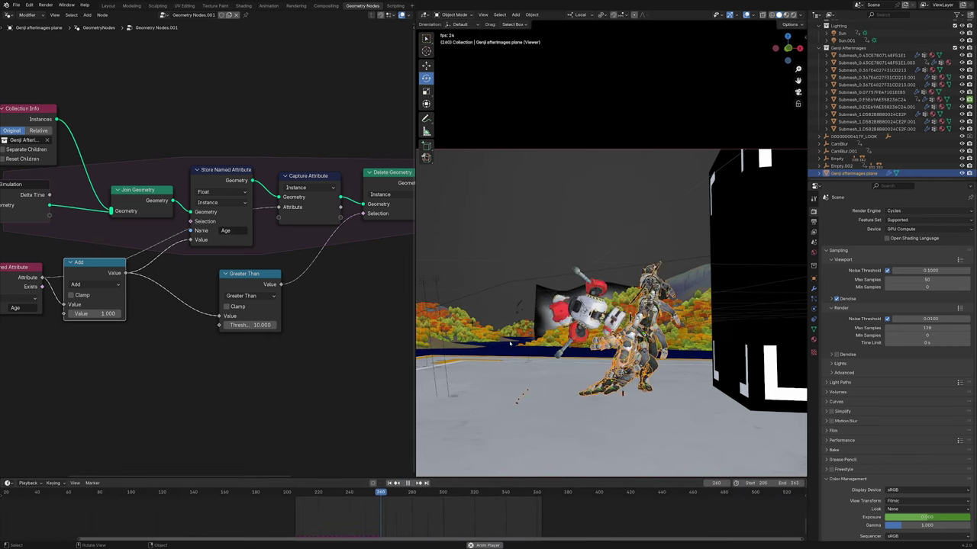
pyautogui.press('space')
pyautogui.moveTo(101, 279); pyautogui.dragTo(206, 279, button='middle')
pyautogui.moveTo(371, 312); pyautogui.dragTo(221, 327, button='middle')
pyautogui.press('space')
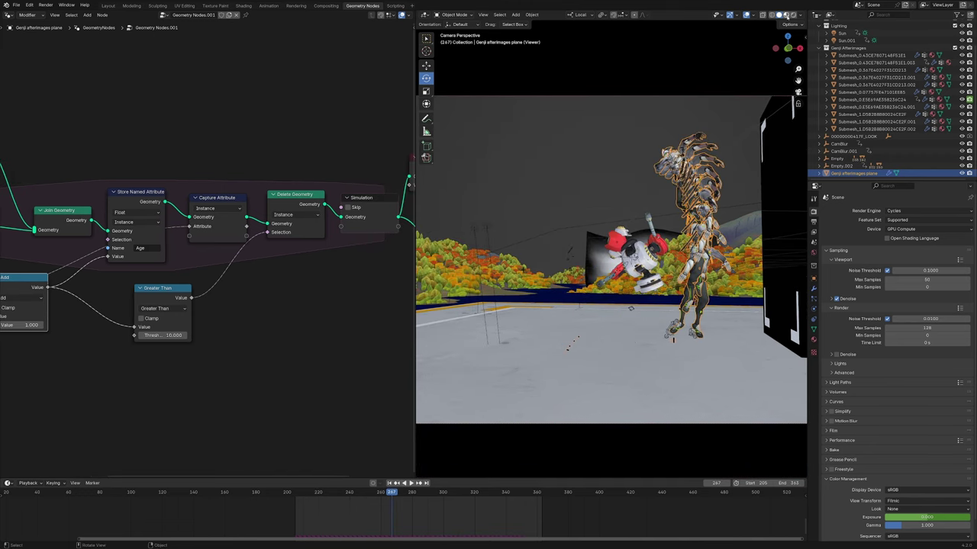
# Switch the 3D viewport to Material Preview shading and turn off the viewport overlays
pyautogui.scroll(1, 663, 328)
pyautogui.keyDown('shift'); pyautogui.moveTo(663, 328); pyautogui.dragTo(547, 359, button='middle'); pyautogui.keyUp('shift')
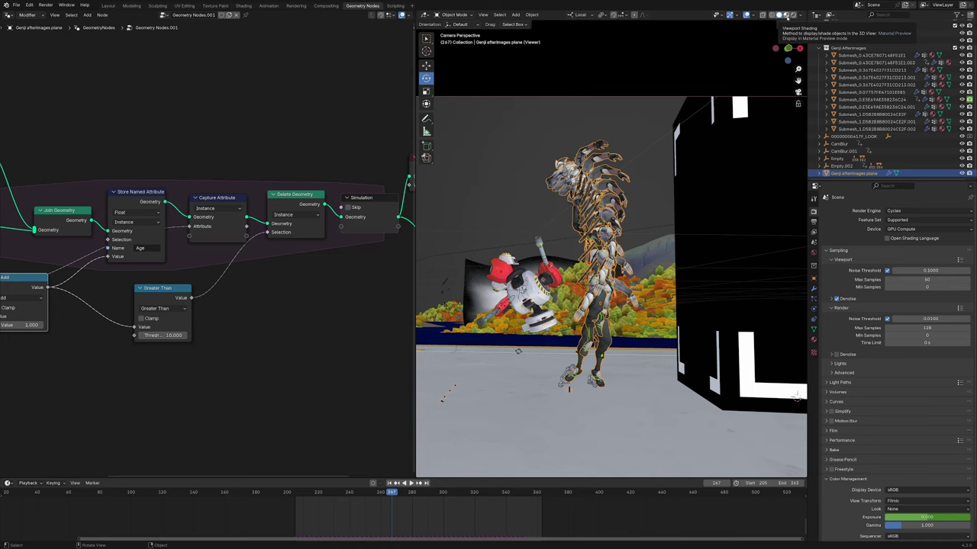
pyautogui.click(786, 15)
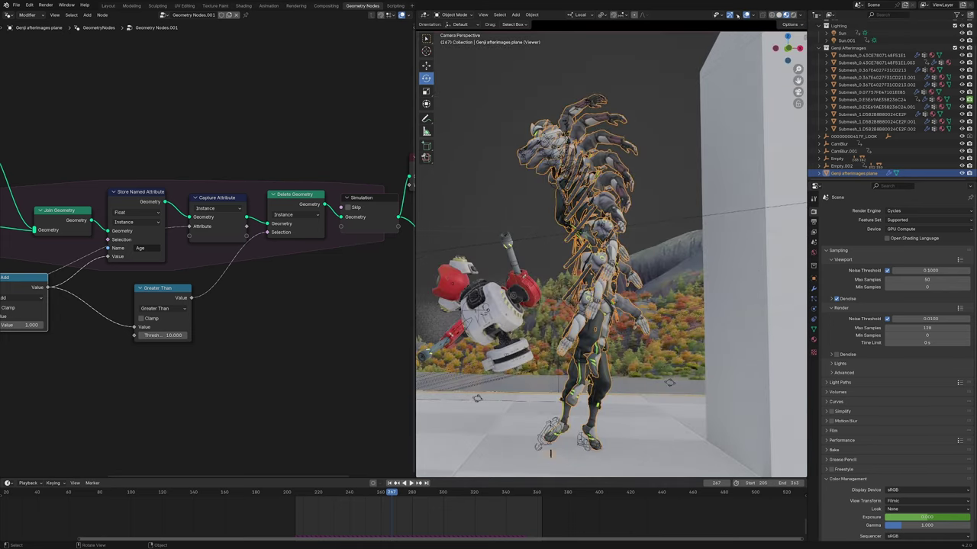
pyautogui.click(746, 14)
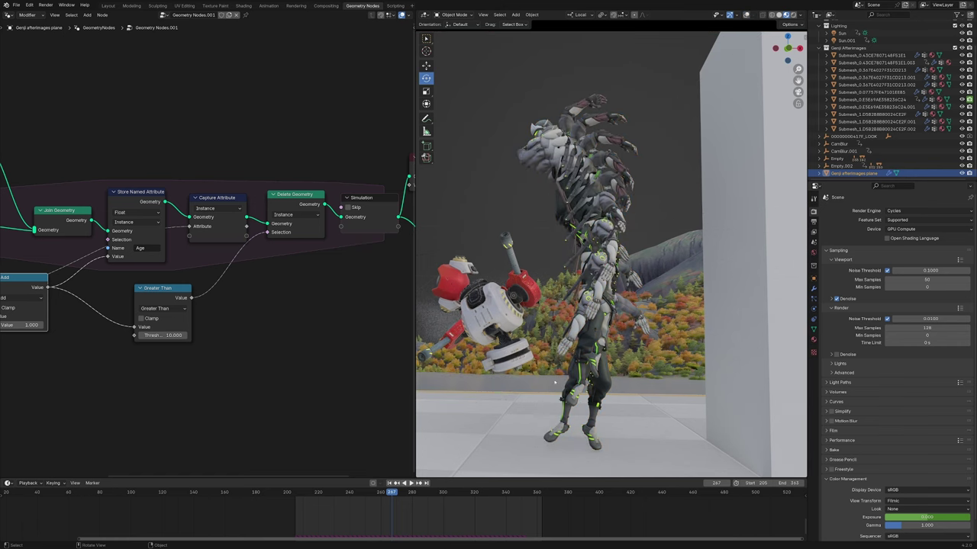
# Play the animation on to frame 310 and examine the afterimages on the wall
pyautogui.press('space')
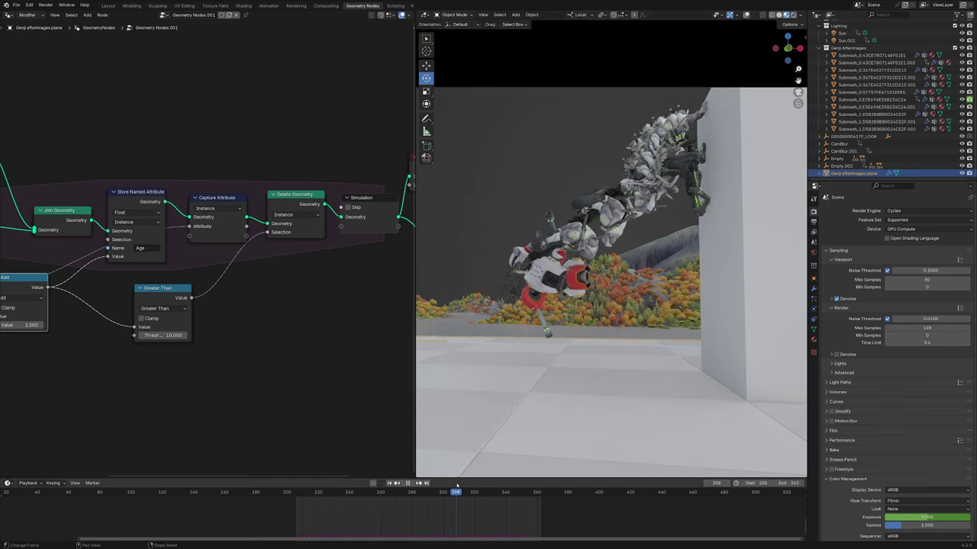
pyautogui.press('space')
pyautogui.scroll(1, 698, 241)
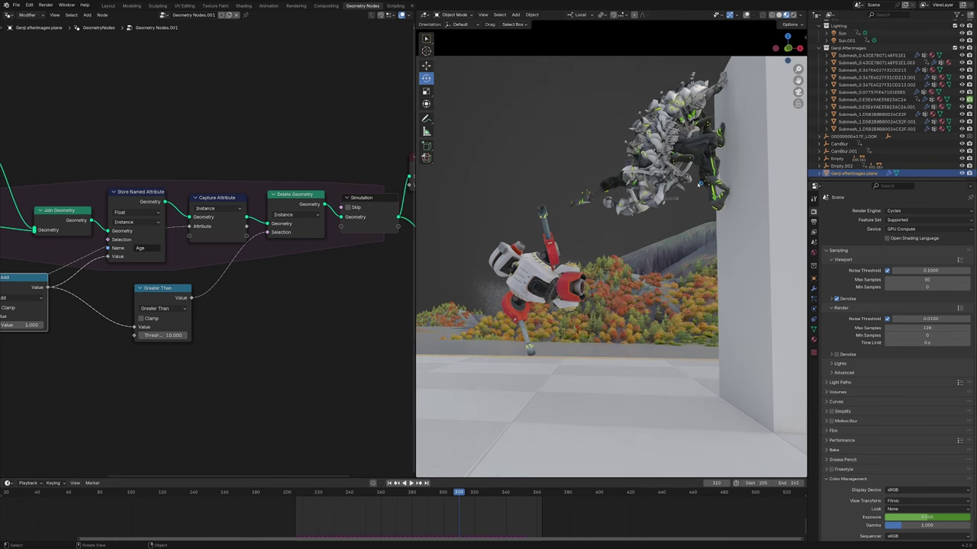
pyautogui.keyDown('shift'); pyautogui.moveTo(715, 138); pyautogui.dragTo(694, 200, button='middle'); pyautogui.keyUp('shift')
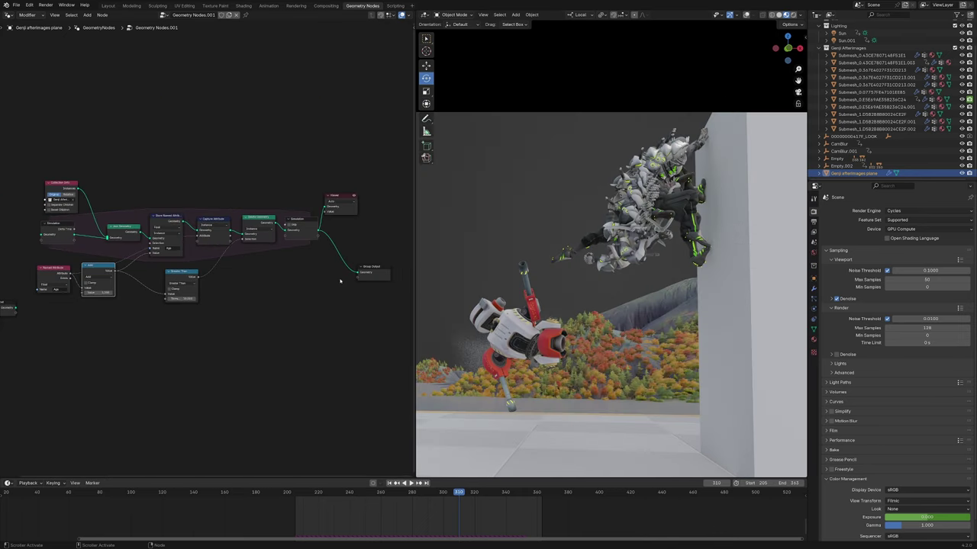
# Move the Viewer and Group Output nodes farther from the simulation zone and join their links through a reroute
pyautogui.moveTo(355, 299); pyautogui.dragTo(288, 301, button='middle')
pyautogui.moveTo(344, 140); pyautogui.dragTo(266, 329)
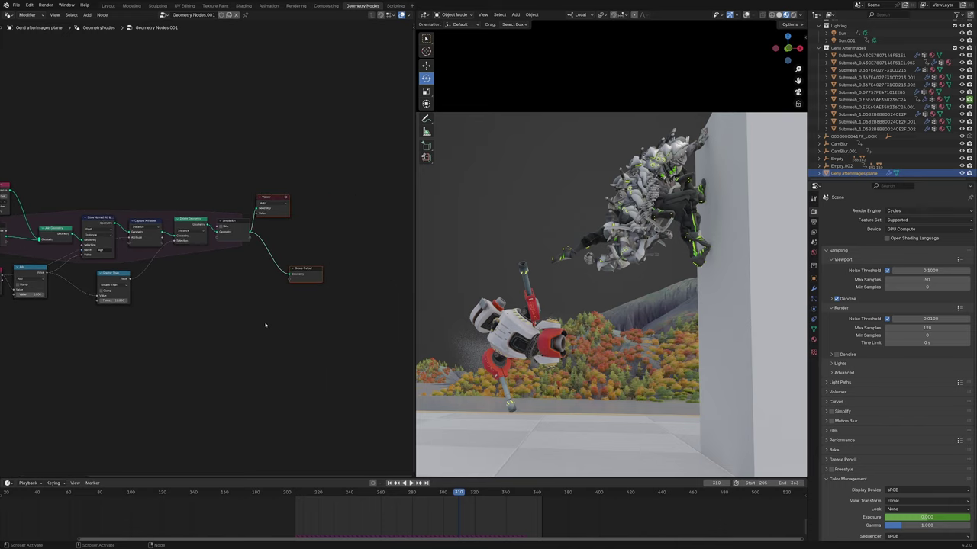
pyautogui.press('g')
pyautogui.click(375, 323)
pyautogui.scroll(2, 318, 266)
pyautogui.moveTo(309, 265); pyautogui.dragTo(202, 283, button='middle')
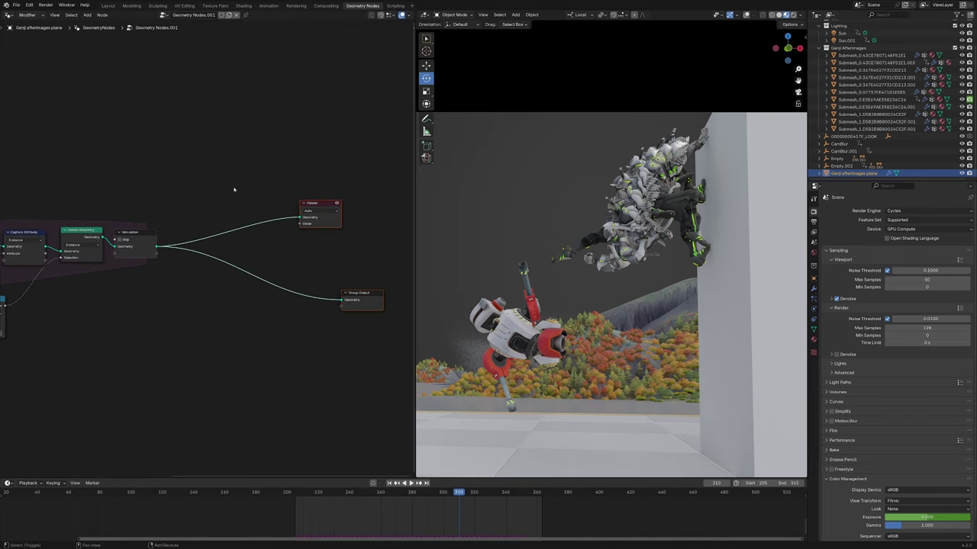
pyautogui.keyDown('shift'); pyautogui.moveTo(234, 190); pyautogui.dragTo(221, 311, button='right'); pyautogui.keyUp('shift')
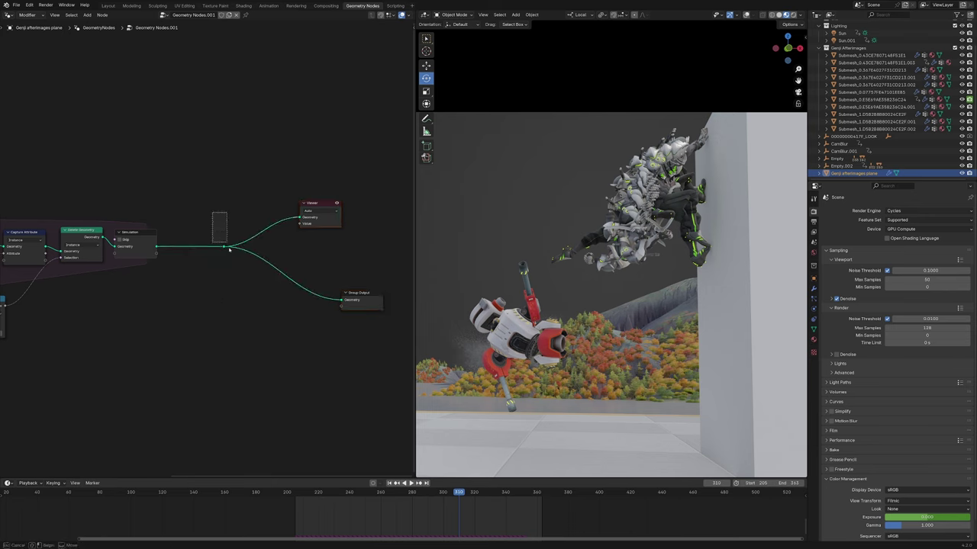
pyautogui.moveTo(225, 247); pyautogui.dragTo(281, 261)
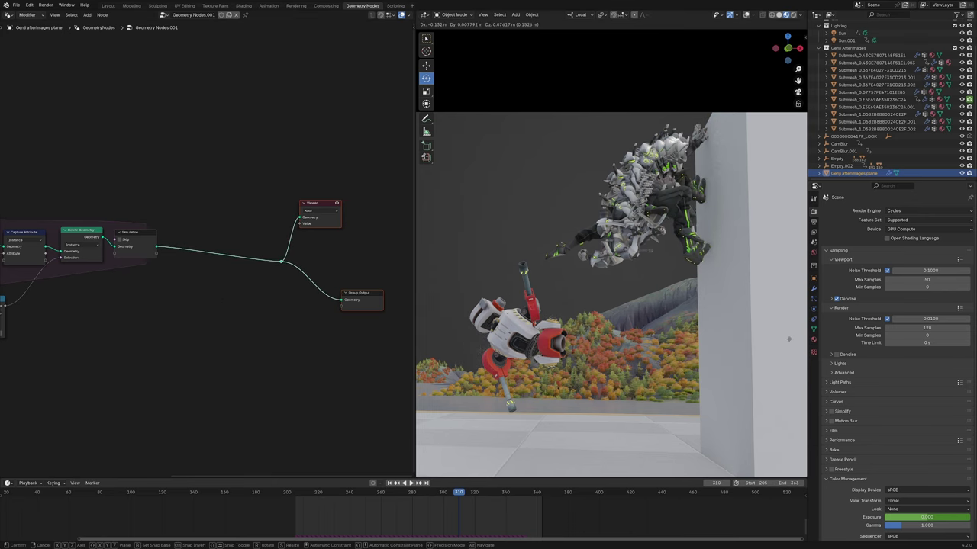
# Insert a Set Material node between the simulation output and the reroute
pyautogui.scroll(1, 252, 229)
pyautogui.hotkey('shift', 'a')
pyautogui.write('set')
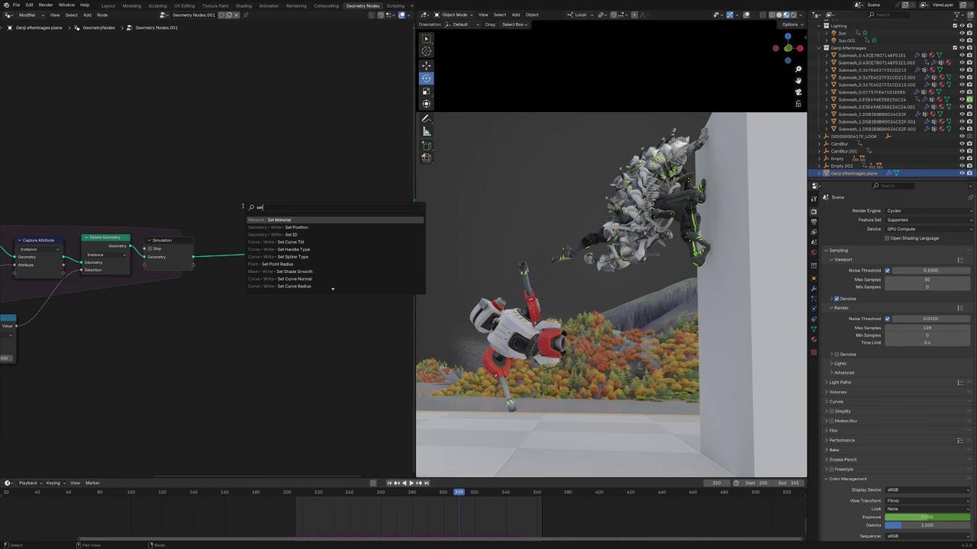
pyautogui.press('Return')
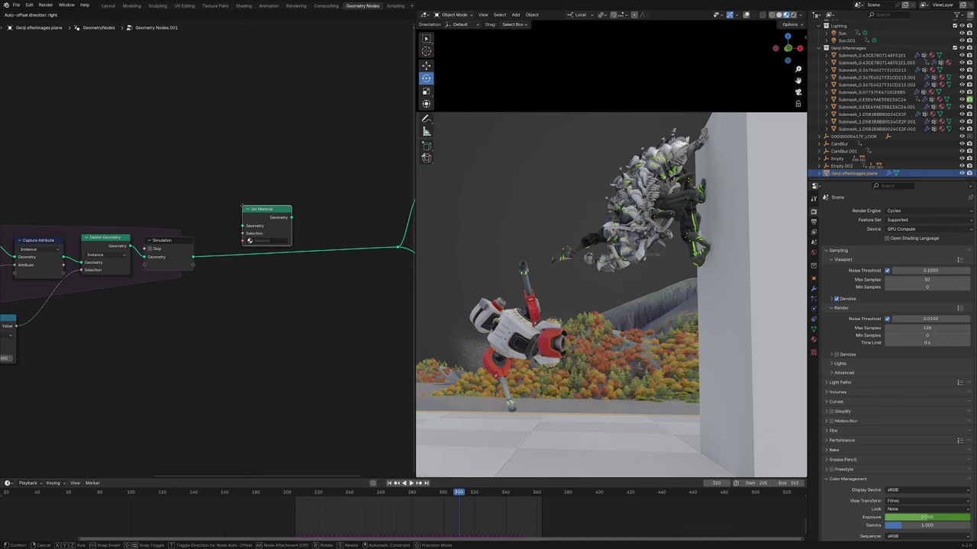
pyautogui.click(250, 236)
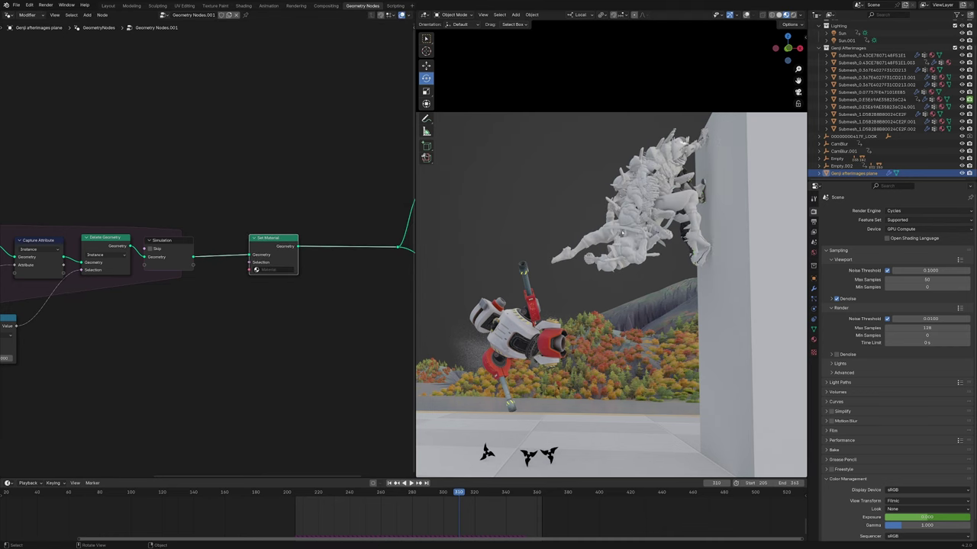
# Create a new material on the Genji afterimages plane and name it Ghosting
pyautogui.scroll(1, 645, 200)
pyautogui.keyDown('shift'); pyautogui.moveTo(645, 200); pyautogui.dragTo(620, 248, button='middle'); pyautogui.keyUp('shift')
pyautogui.scroll(3, 620, 249)
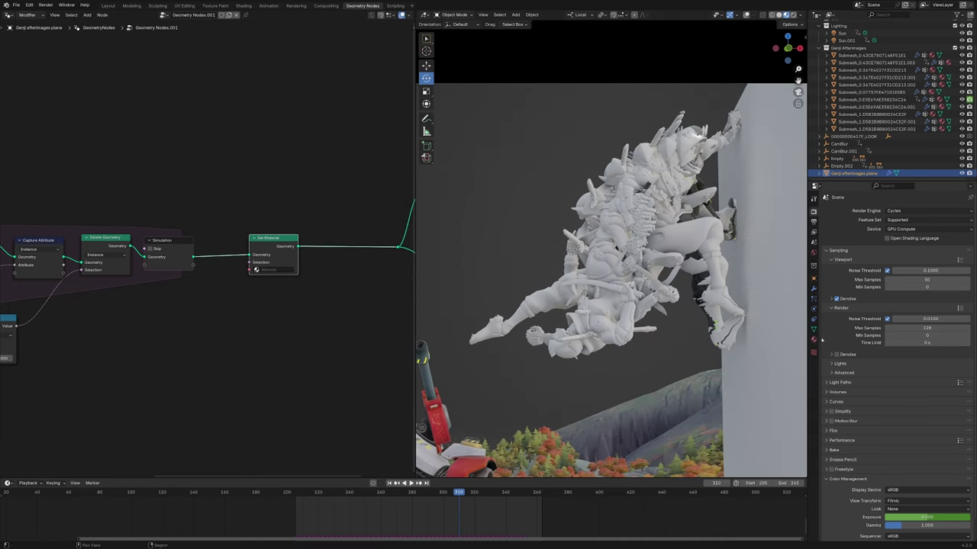
pyautogui.click(814, 340)
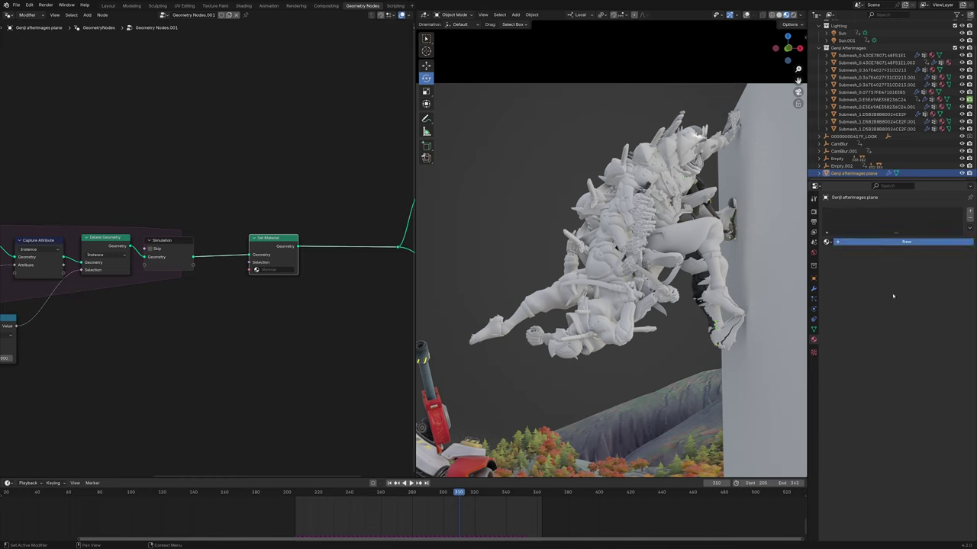
pyautogui.click(885, 241)
pyautogui.doubleClick(863, 242)
pyautogui.write('Gho')
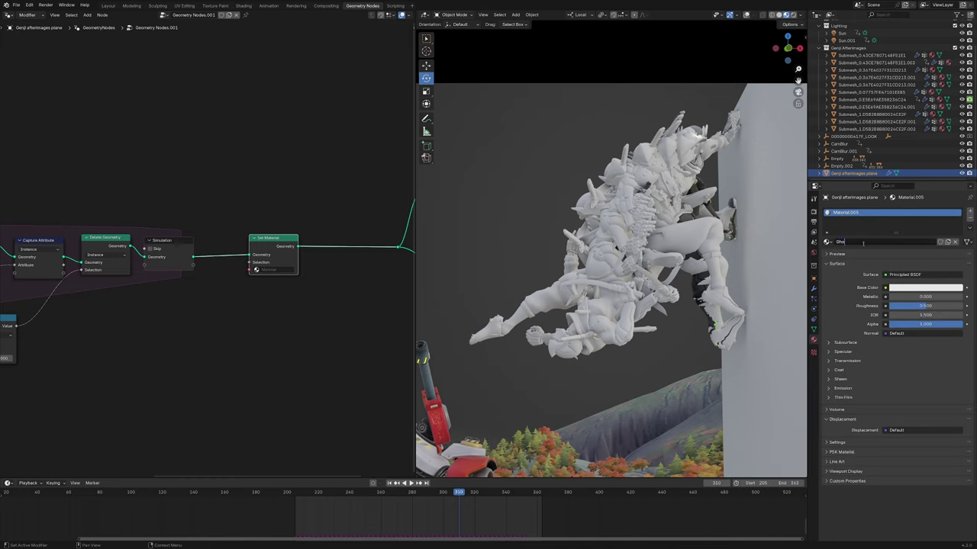
pyautogui.write('sting')
pyautogui.press('Return')
# Assign the Ghosting material to the Set Material node
pyautogui.click(272, 271)
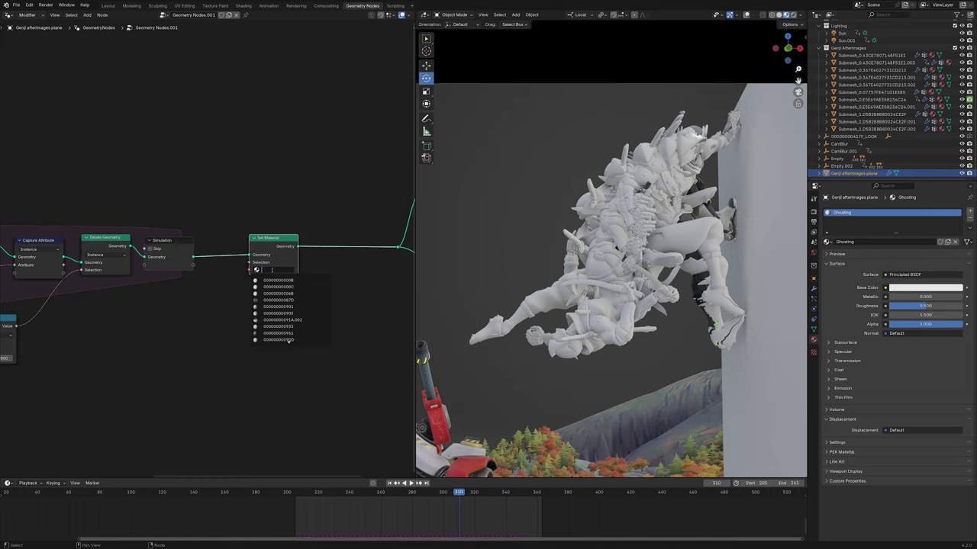
pyautogui.write('ghos')
pyautogui.press('Return')
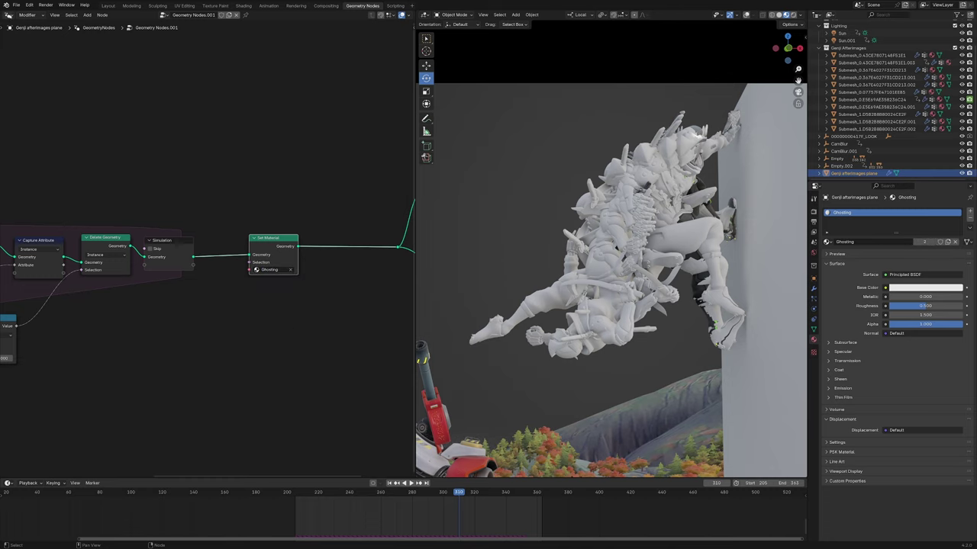
# Open the Ghosting material's shader nodes and lower the Principled BSDF Alpha to 0.094
pyautogui.click(9, 16)
pyautogui.click(42, 84)
pyautogui.moveTo(89, 279); pyautogui.dragTo(220, 295, button='middle')
pyautogui.scroll(-2, 221, 294)
pyautogui.scroll(1, 203, 311)
pyautogui.moveTo(122, 295); pyautogui.dragTo(276, 351, button='middle')
pyautogui.scroll(2, 203, 311)
pyautogui.moveTo(267, 265); pyautogui.dragTo(171, 265)
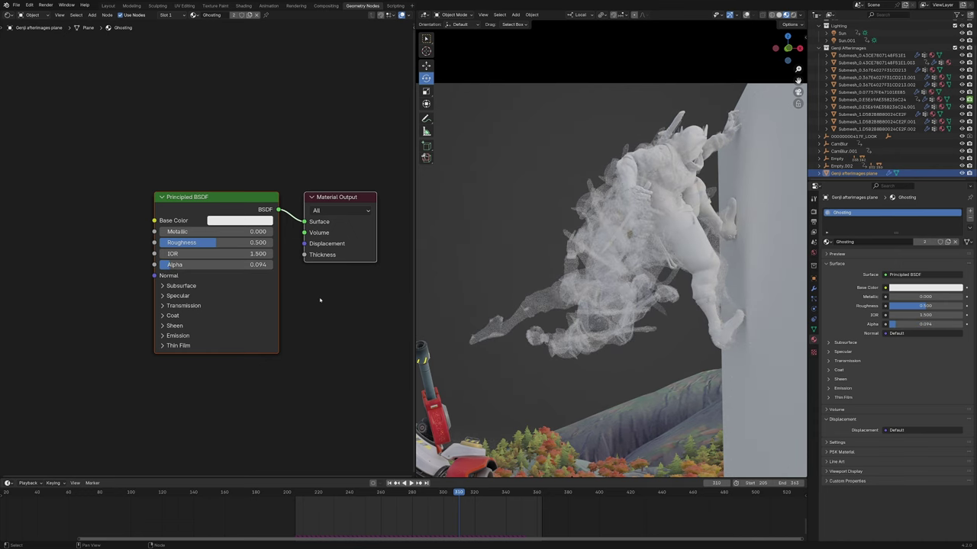
# Play the animation from near the start of the frame range to review the transparent afterimages
pyautogui.press('space')
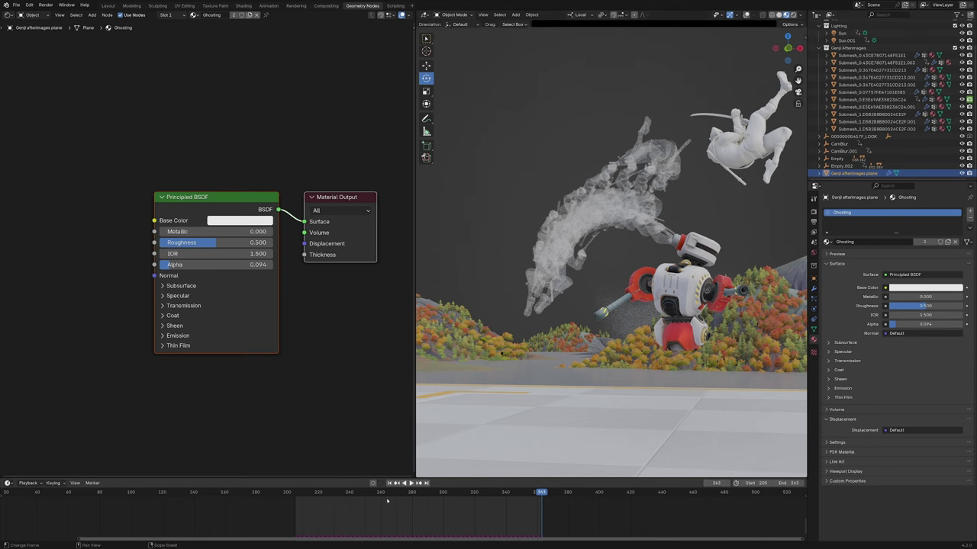
pyautogui.click(298, 494)
pyautogui.press('space')
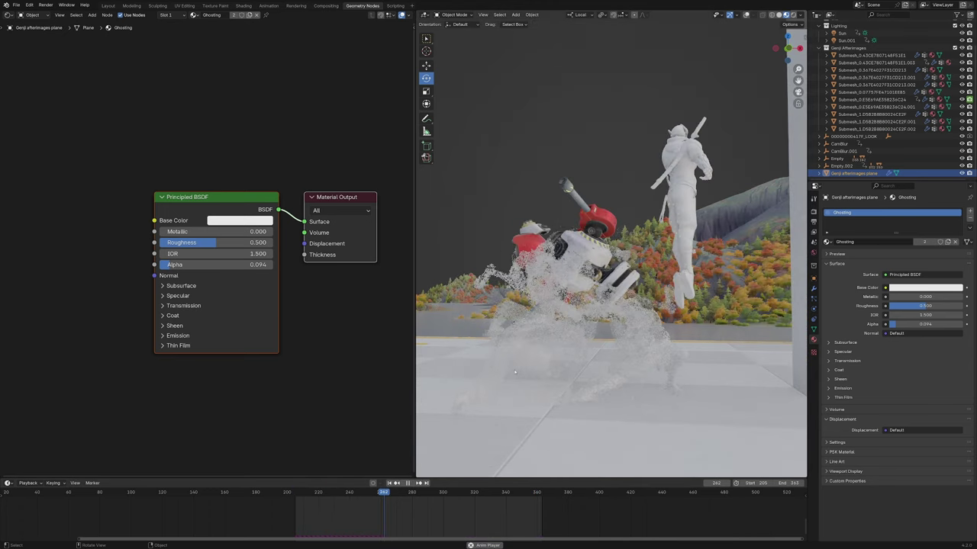
pyautogui.press('space')
pyautogui.keyDown('shift'); pyautogui.moveTo(515, 372); pyautogui.dragTo(599, 370, button='middle'); pyautogui.keyUp('shift')
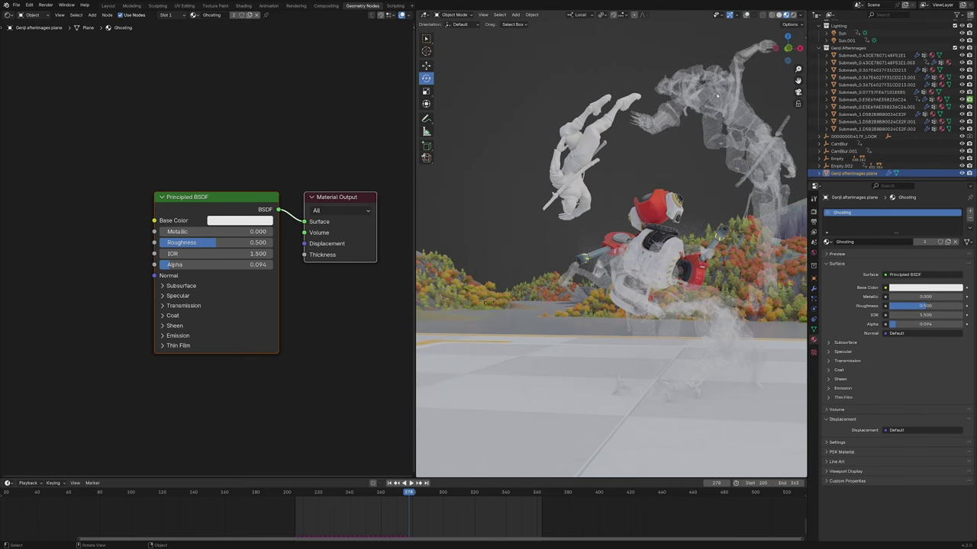
# Return to the geometry nodes and insert a Bake node between the simulation output and Set Material
pyautogui.click(10, 15)
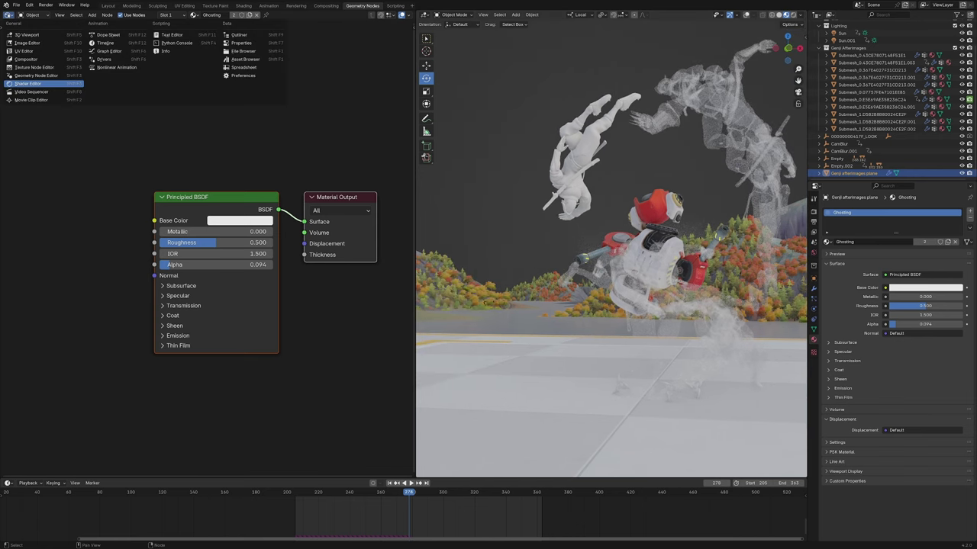
pyautogui.click(38, 77)
pyautogui.scroll(-6, 122, 167)
pyautogui.moveTo(349, 259); pyautogui.dragTo(214, 246, button='middle')
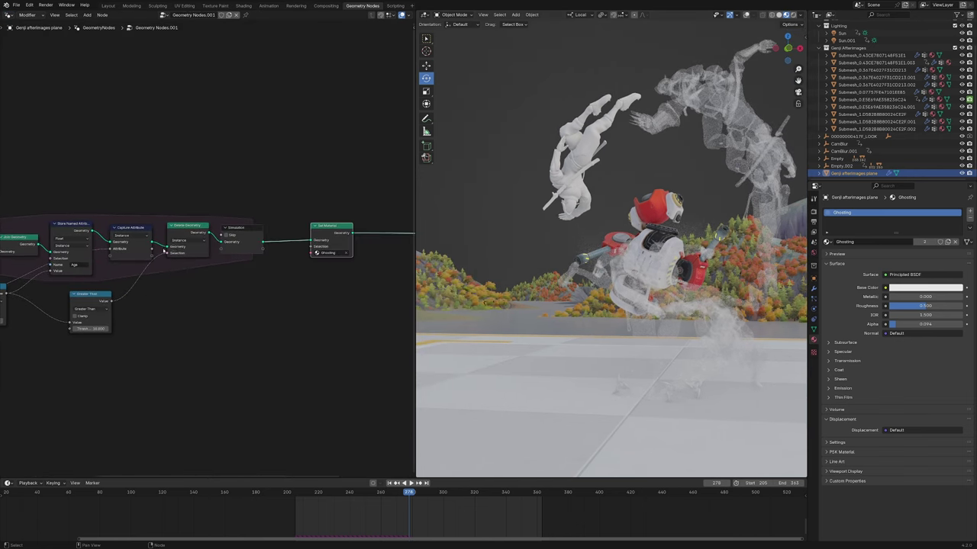
pyautogui.scroll(5, 214, 246)
pyautogui.moveTo(316, 203); pyautogui.dragTo(241, 215, button='middle')
pyautogui.hotkey('shift', 'a')
pyautogui.click(241, 215)
pyautogui.write('bake')
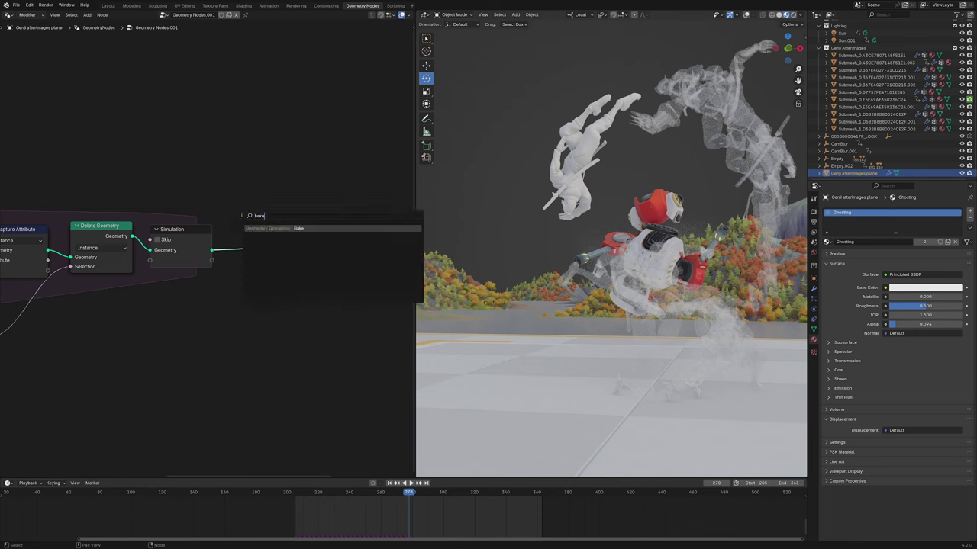
pyautogui.press('Return')
pyautogui.click(269, 246)
pyautogui.scroll(2, 252, 266)
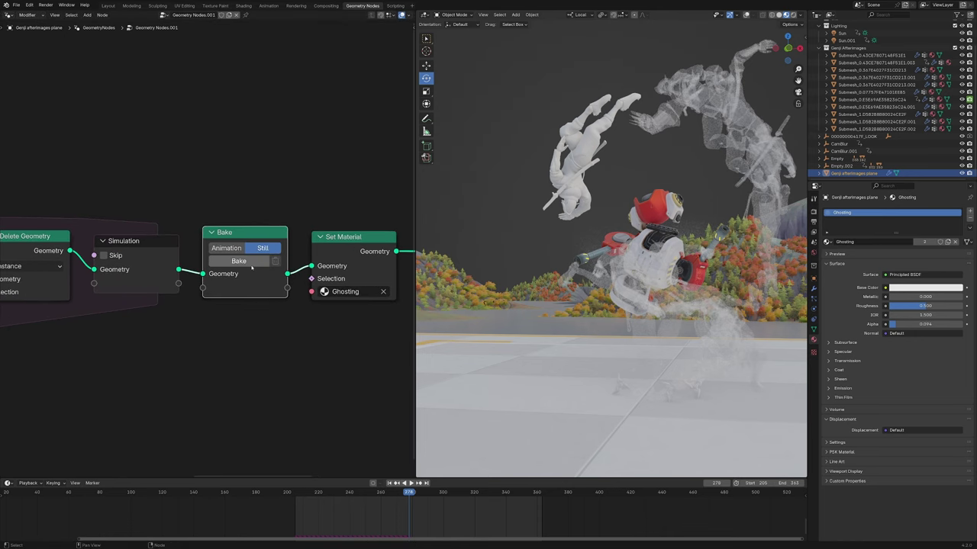
# Bake a still frame, discard it, and bake the node again in Animation mode
pyautogui.click(250, 263)
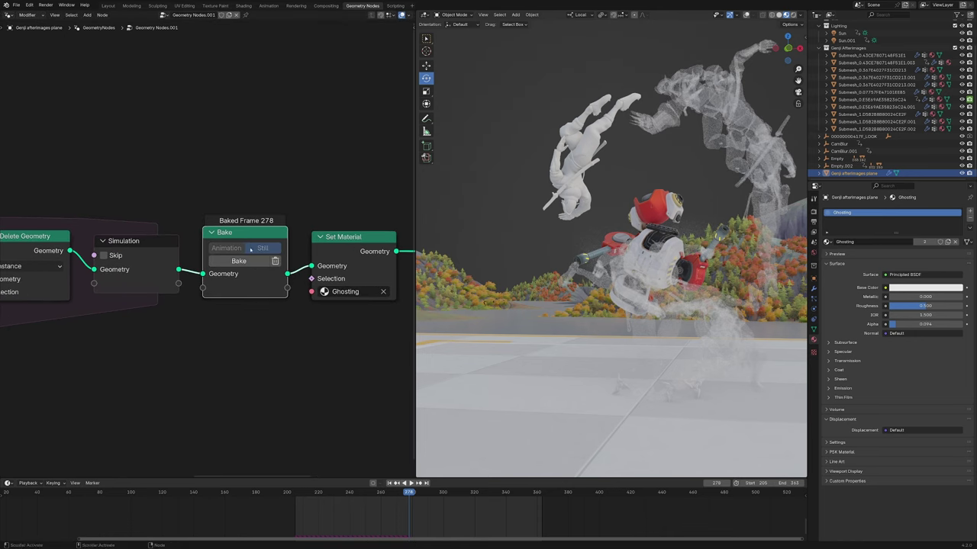
pyautogui.click(275, 261)
pyautogui.click(226, 248)
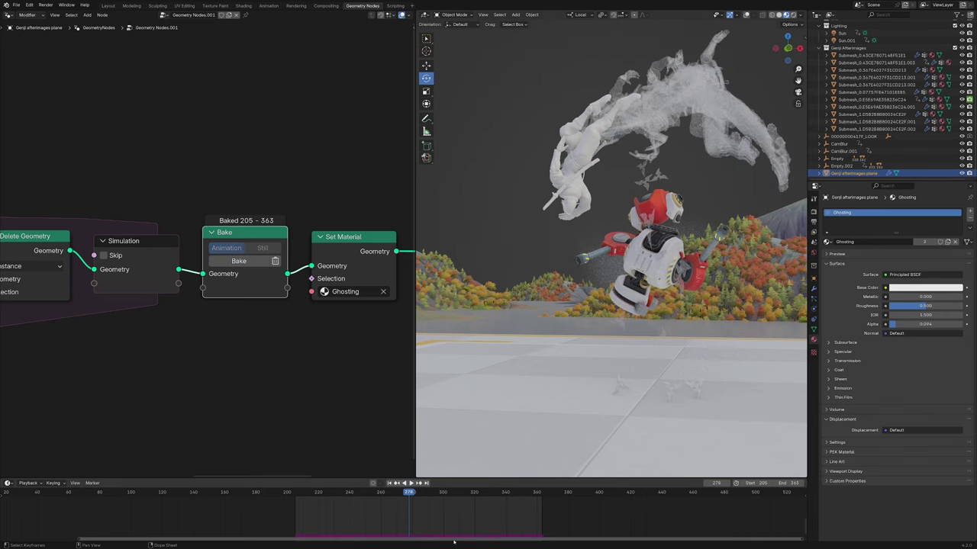
# Play the baked animation through the camera and scrub the frames outside it to check the afterimage trail
pyautogui.moveTo(443, 495)
pyautogui.mouseDown()
pyautogui.moveTo(432, 495)
pyautogui.moveTo(456, 495)
pyautogui.mouseUp()
pyautogui.press('KP_0')
pyautogui.press('space')
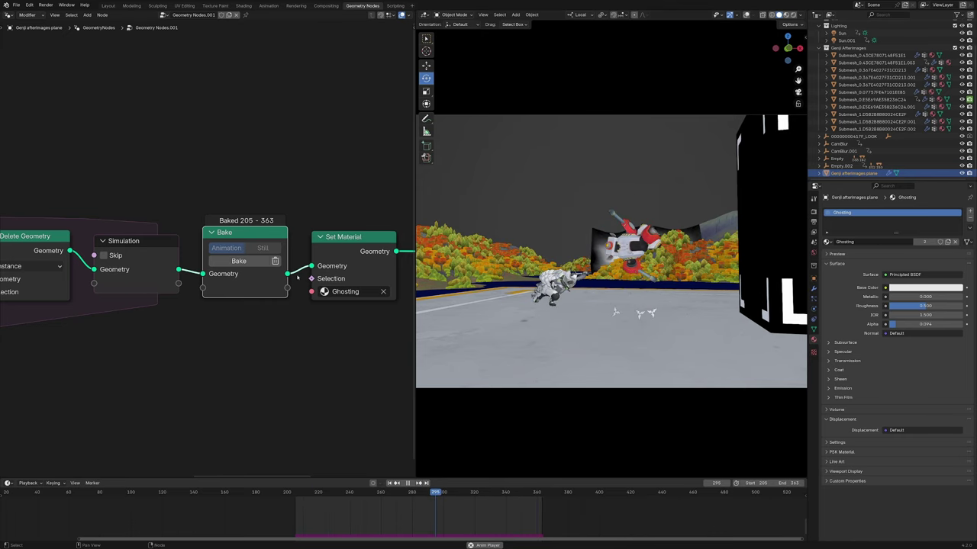
pyautogui.press('space')
pyautogui.scroll(-5, 300, 381)
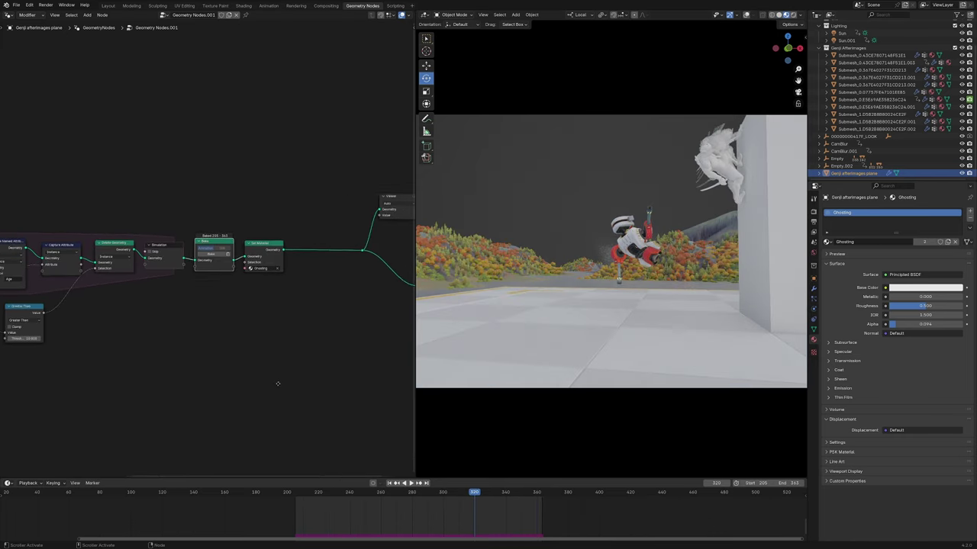
pyautogui.press('KP_0')
pyautogui.moveTo(482, 492); pyautogui.dragTo(490, 492)
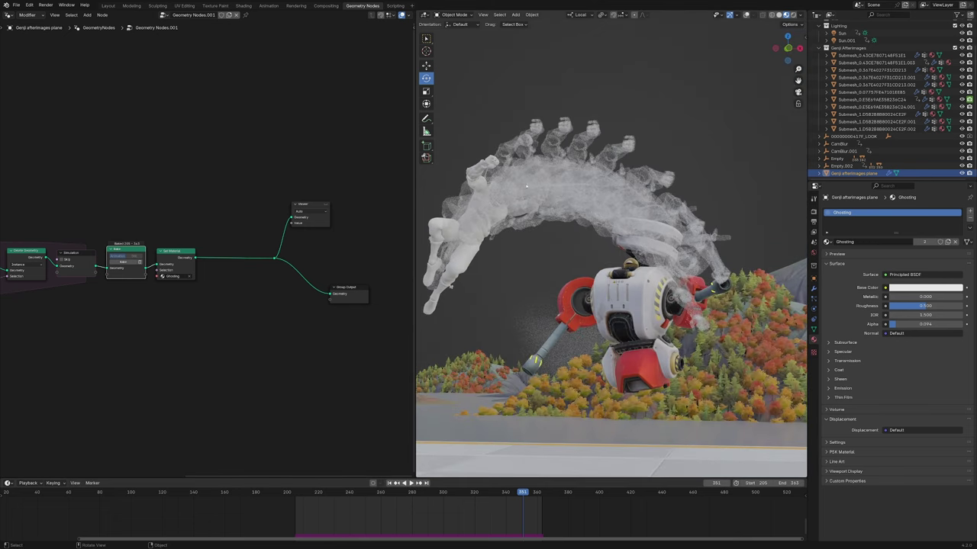
# Link the Capture Attribute node's Attribute output to a new socket on the simulation output
pyautogui.scroll(-2, 148, 364)
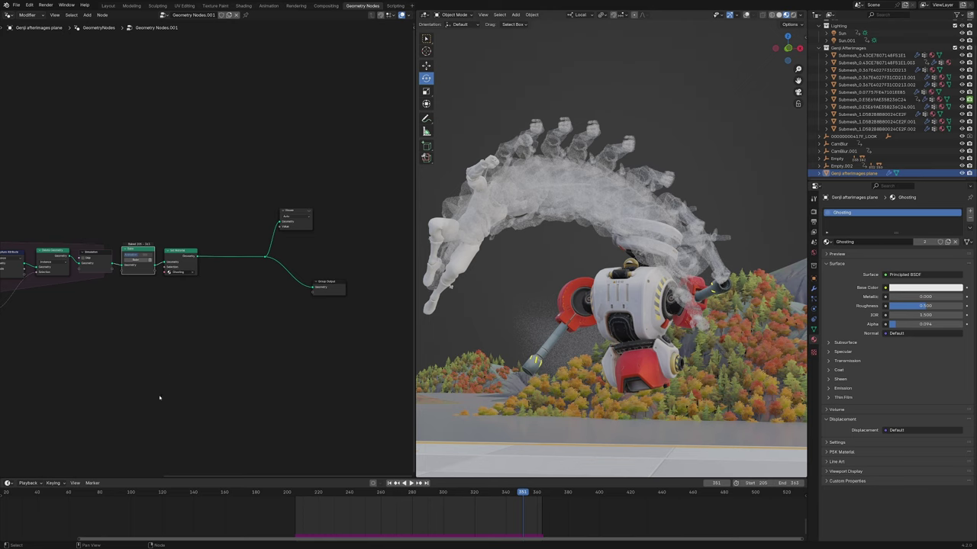
pyautogui.scroll(5, 159, 397)
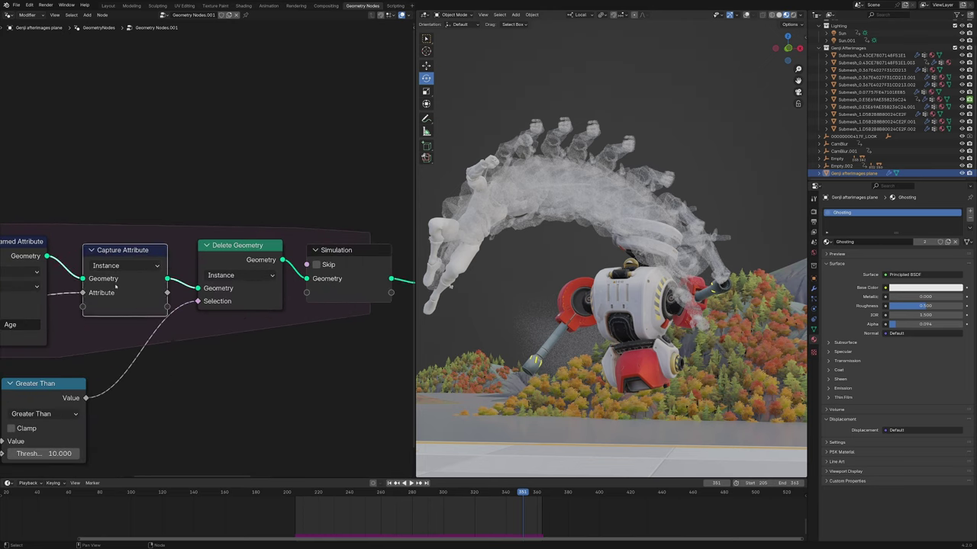
pyautogui.scroll(-1, 200, 350)
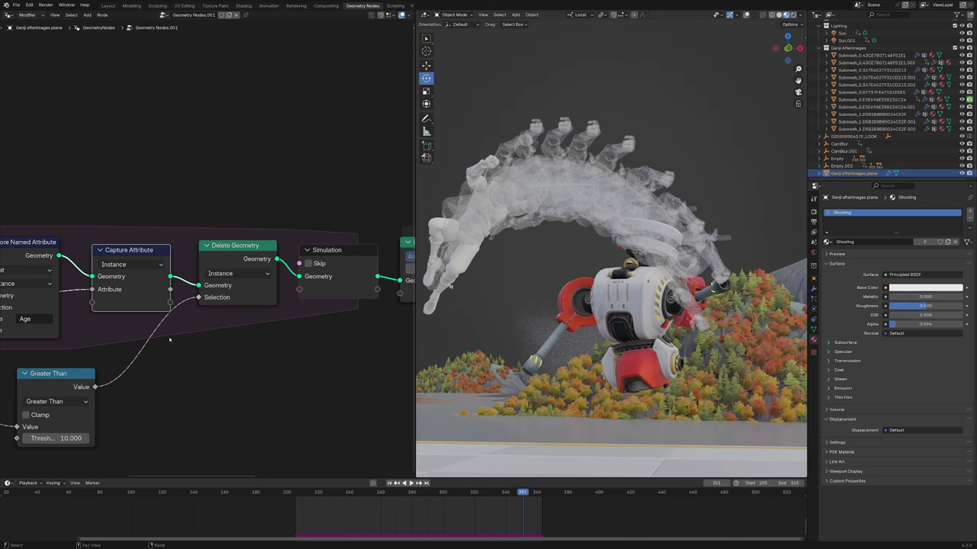
pyautogui.moveTo(171, 289)
pyautogui.scroll(-2, 225, 370)
pyautogui.moveTo(235, 373); pyautogui.dragTo(179, 366, button='middle')
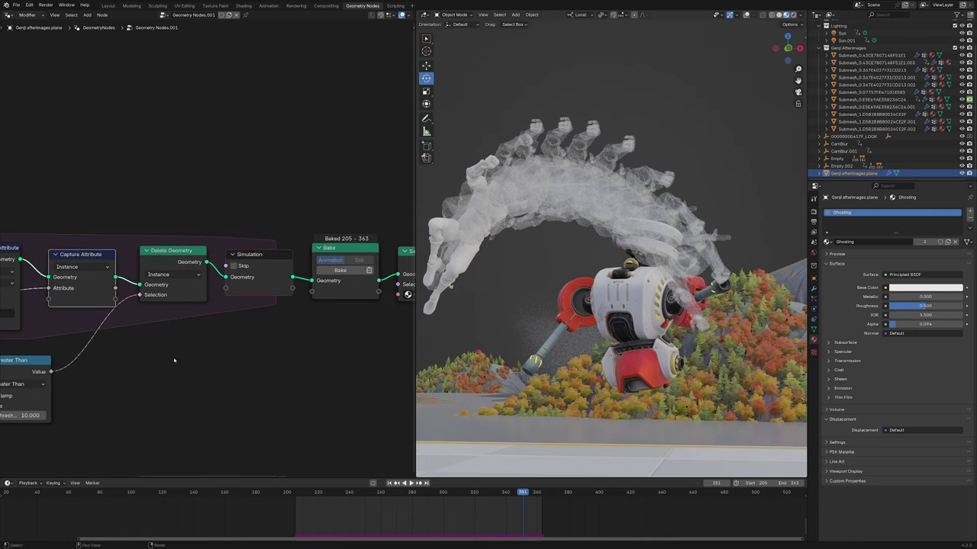
pyautogui.moveTo(115, 288); pyautogui.dragTo(117, 289)
pyautogui.moveTo(140, 278); pyautogui.dragTo(241, 280)
pyautogui.moveTo(241, 280); pyautogui.dragTo(242, 279)
# Insert a Store Named Attribute node between Set Material and the reroute, with the attribute name Age
pyautogui.hotkey('shift', 'a')
pyautogui.write('s')
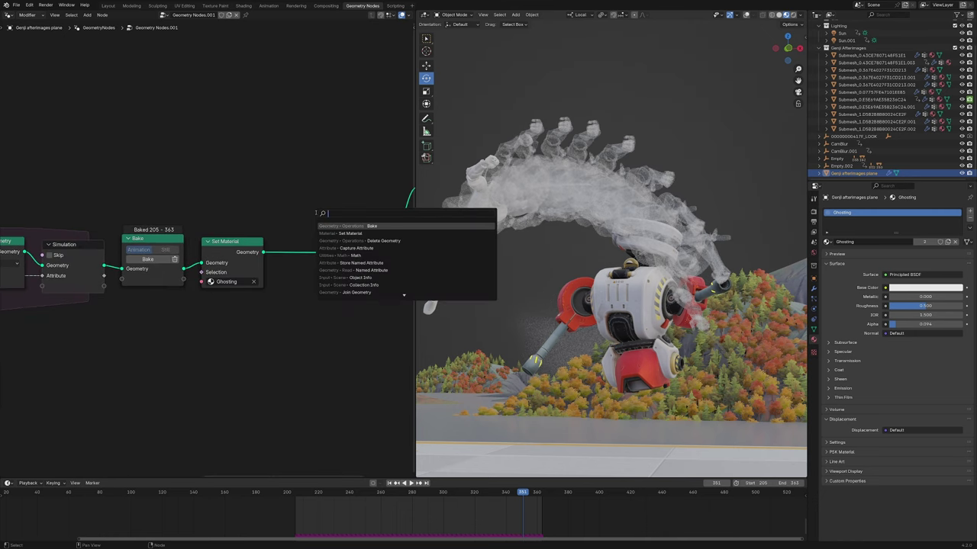
pyautogui.write('store')
pyautogui.press('Return')
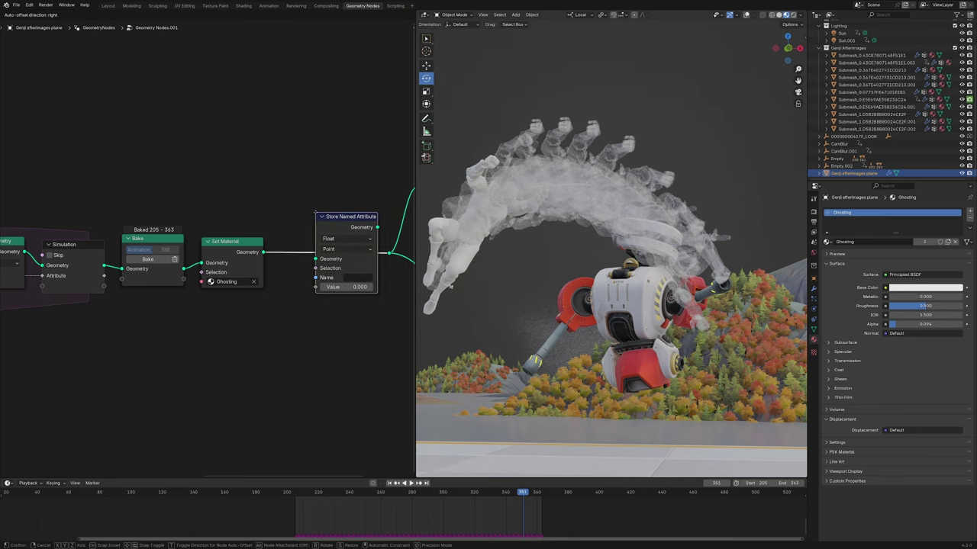
pyautogui.click(290, 214)
pyautogui.moveTo(196, 308); pyautogui.dragTo(234, 294, button='middle')
pyautogui.click(367, 264)
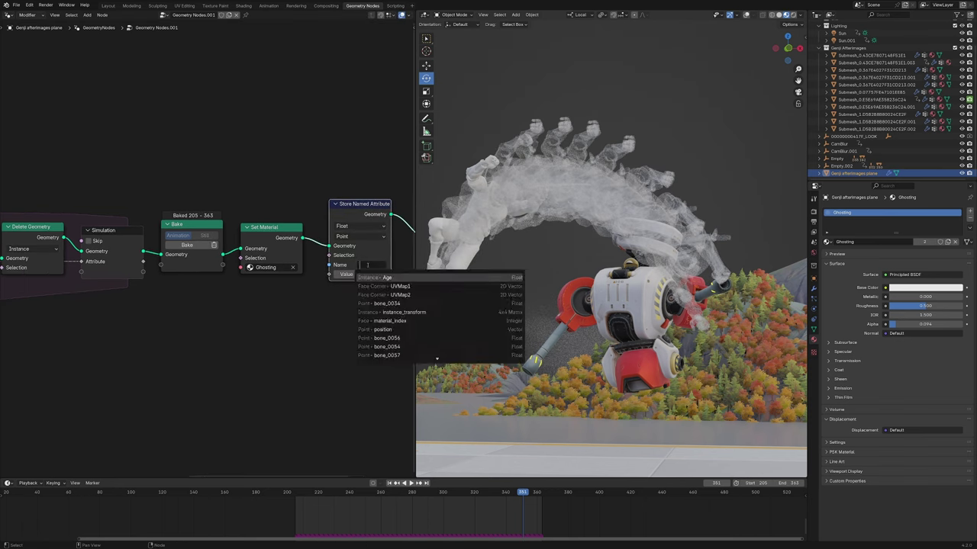
pyautogui.write('Age')
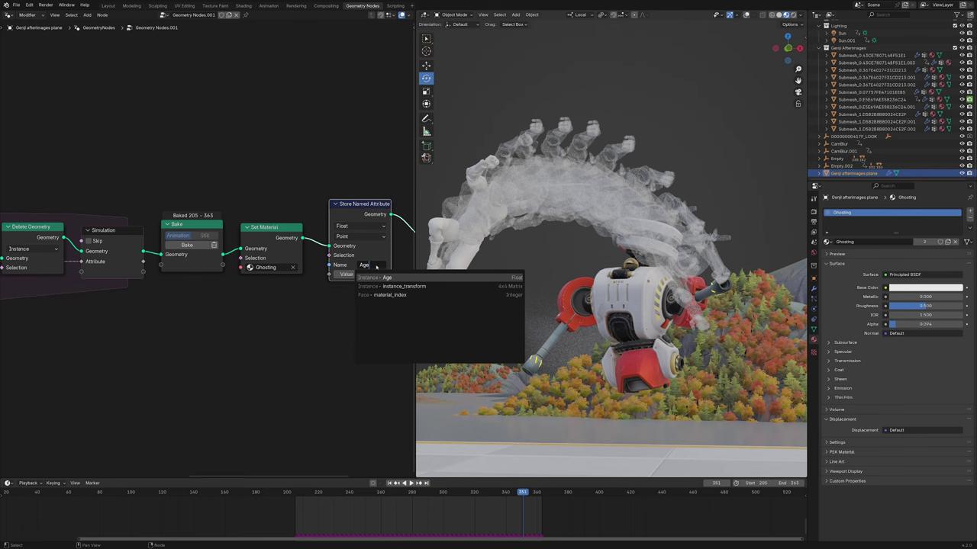
pyautogui.press('Return')
pyautogui.scroll(-1, 123, 306)
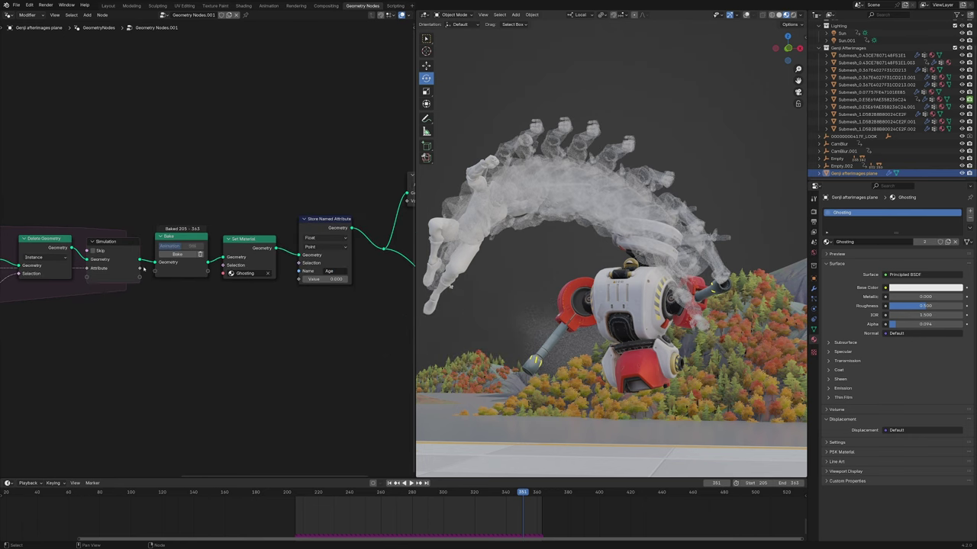
# Link the simulation's Attribute output to the Value of the new Store Named Attribute node and set its domain to Instance
pyautogui.moveTo(140, 269); pyautogui.dragTo(298, 279)
pyautogui.scroll(1, 290, 278)
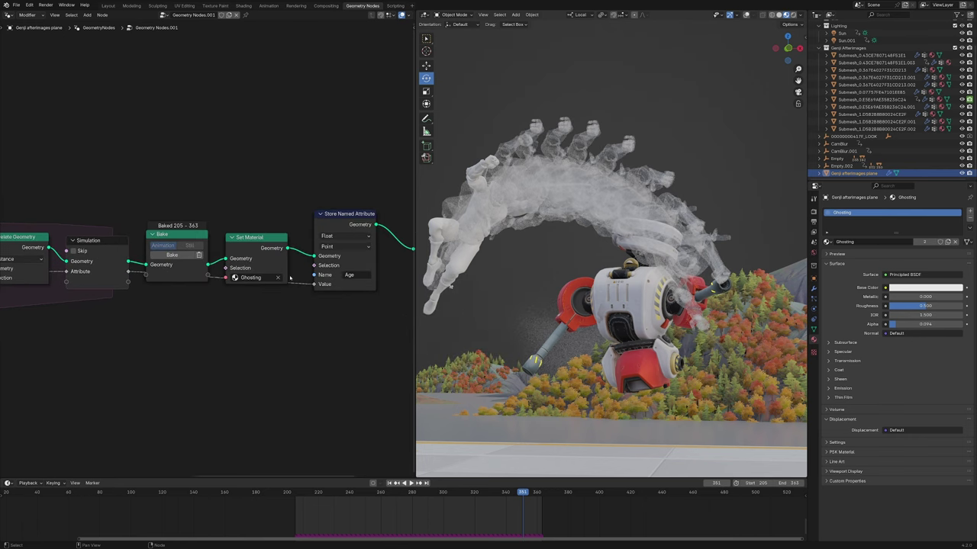
pyautogui.click(336, 245)
pyautogui.click(345, 315)
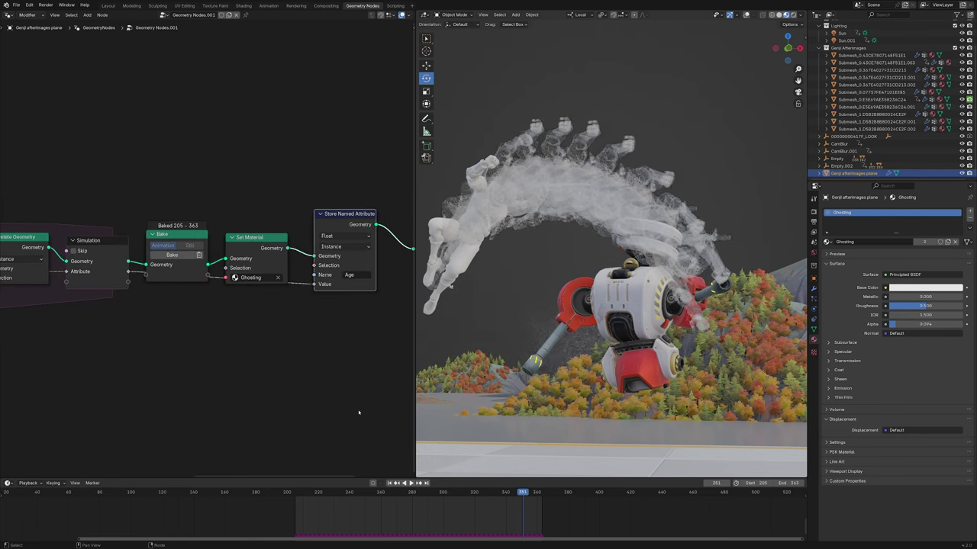
# Switch to the Ghosting material's shader nodes and add an Attribute node above the Principled BSDF
pyautogui.moveTo(350, 329); pyautogui.dragTo(171, 326, button='middle')
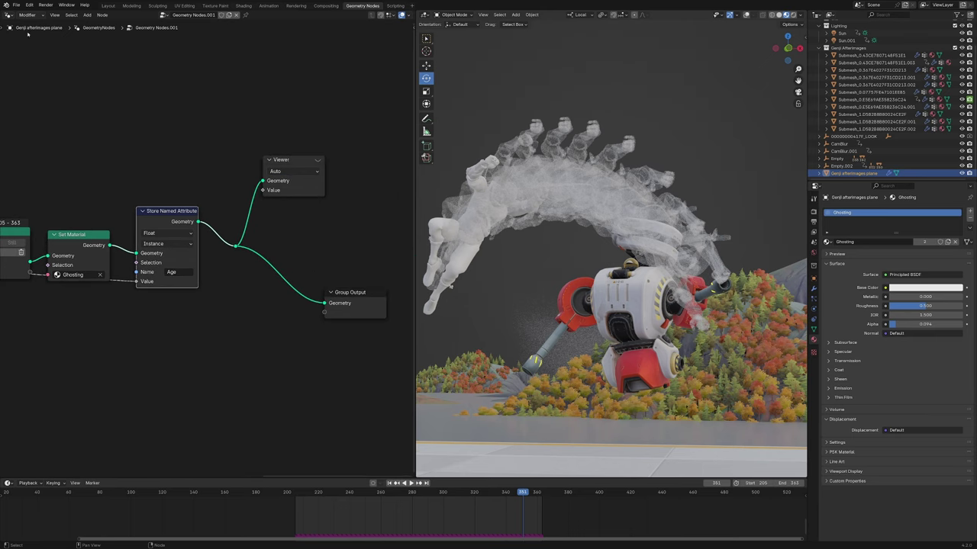
pyautogui.click(9, 14)
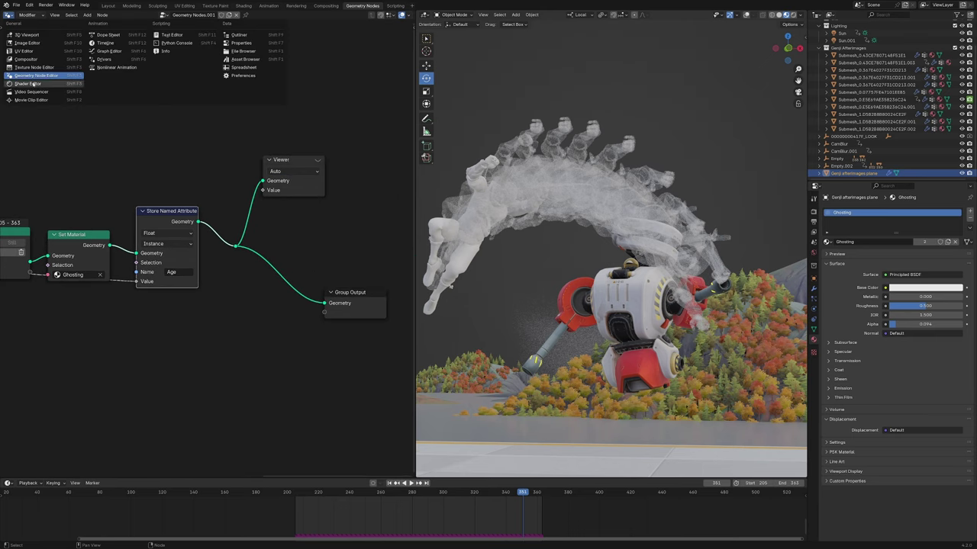
pyautogui.click(38, 84)
pyautogui.press('Home')
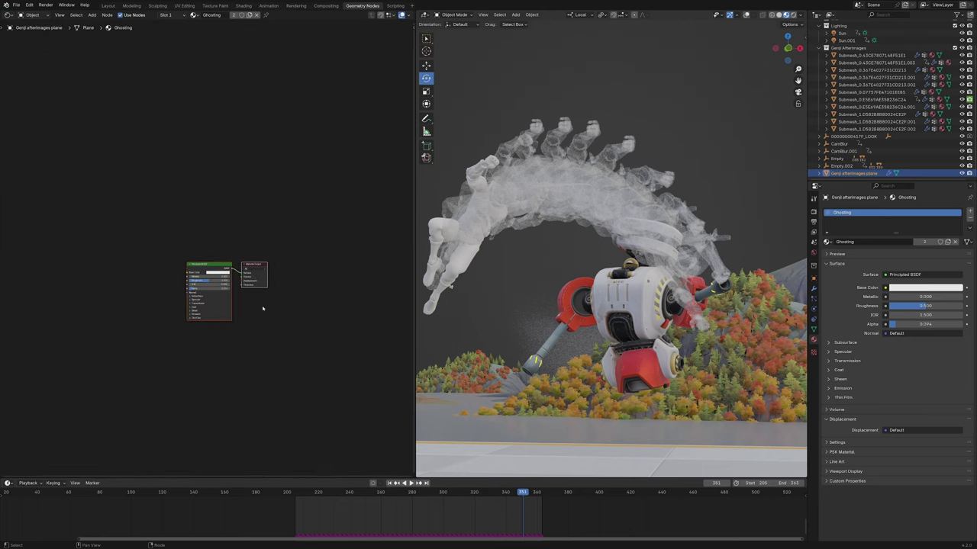
pyautogui.hotkey('shift', 'a')
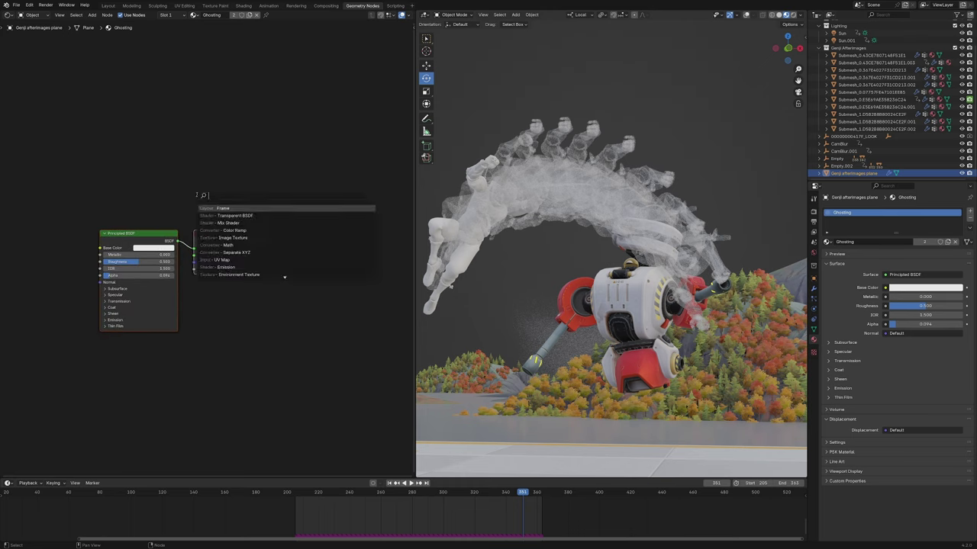
pyautogui.write('attribute')
pyautogui.press('Return')
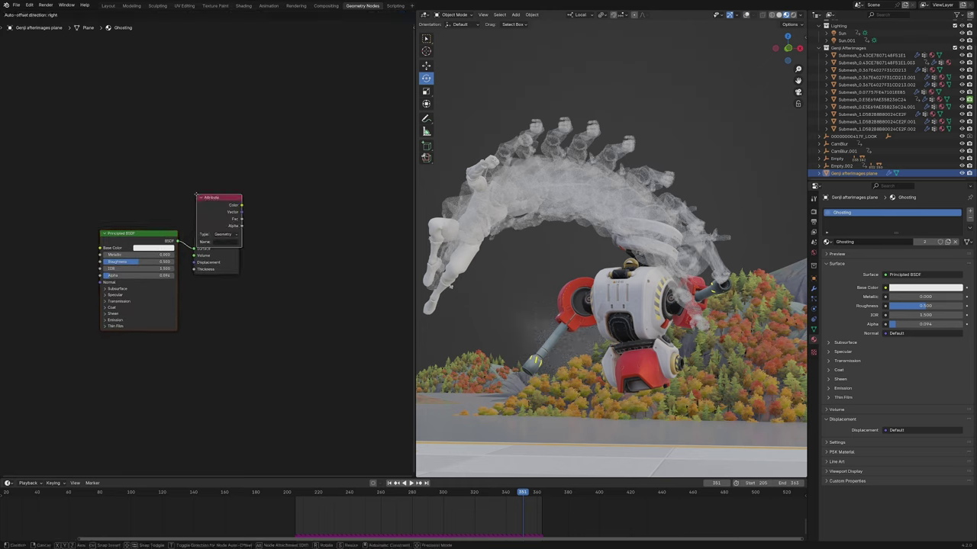
pyautogui.click(128, 165)
# Set the Attribute node's name to Age and link its Color output to the Material Output's Surface
pyautogui.scroll(2, 117, 214)
pyautogui.click(181, 211)
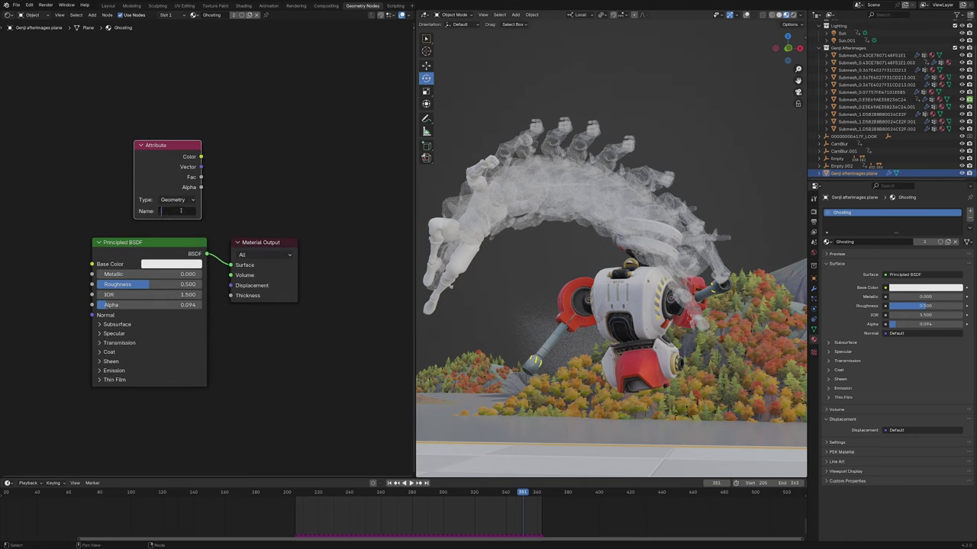
pyautogui.write('Age')
pyautogui.press('Return')
pyautogui.moveTo(201, 156); pyautogui.dragTo(230, 265)
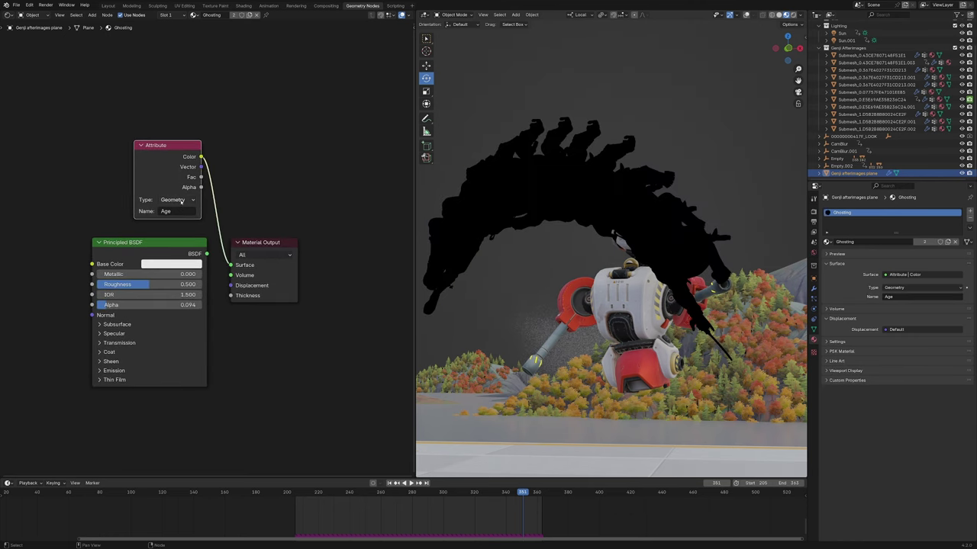
# Return to the geometry nodes and move the Set Material node and the nodes after it farther from the Bake node
pyautogui.click(11, 14)
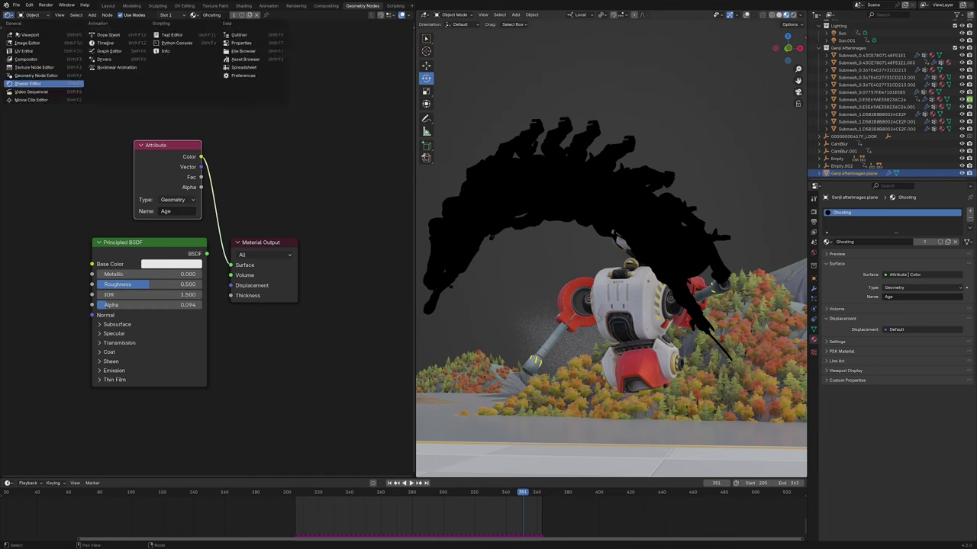
pyautogui.click(52, 76)
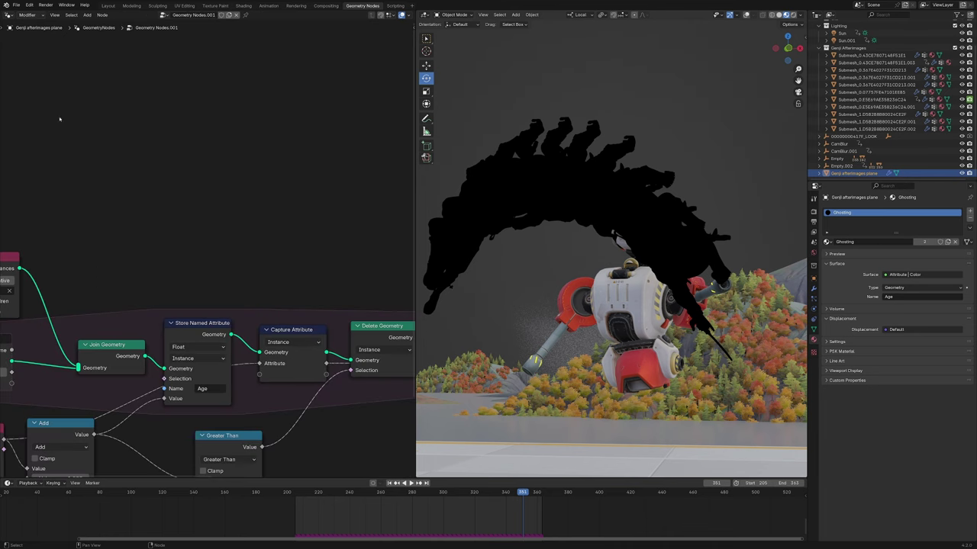
pyautogui.scroll(-3, 274, 282)
pyautogui.scroll(-3, 229, 252)
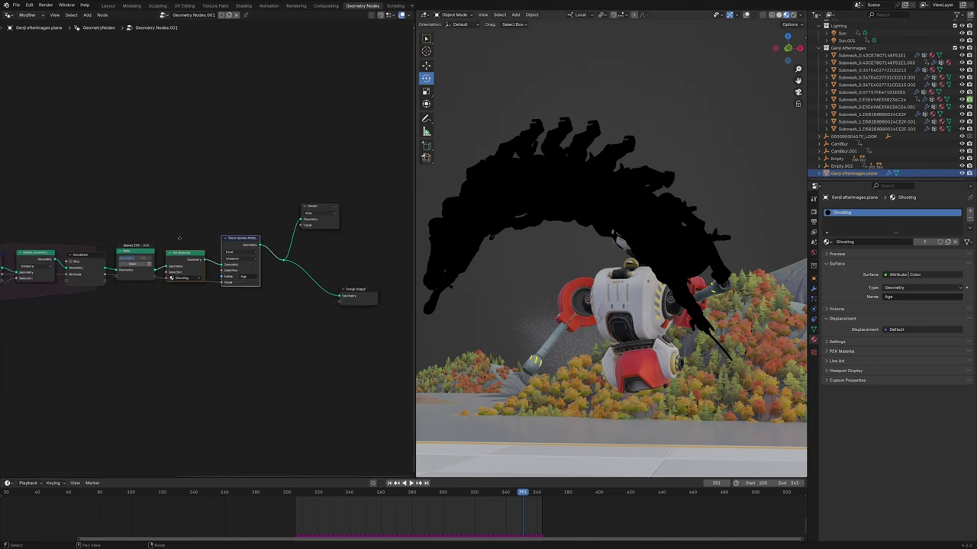
pyautogui.moveTo(245, 273); pyautogui.dragTo(346, 330)
pyautogui.press('g')
pyautogui.click(389, 327)
pyautogui.scroll(5, 207, 254)
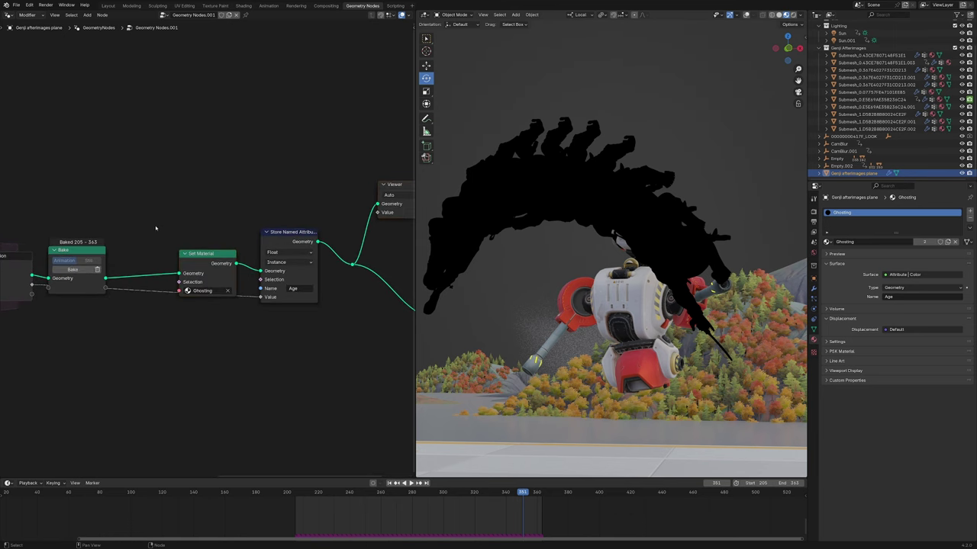
# Add a Realize Instances node between the Bake and Set Material nodes
pyautogui.hotkey('shift', 'a')
pyautogui.click(146, 204)
pyautogui.write('realize')
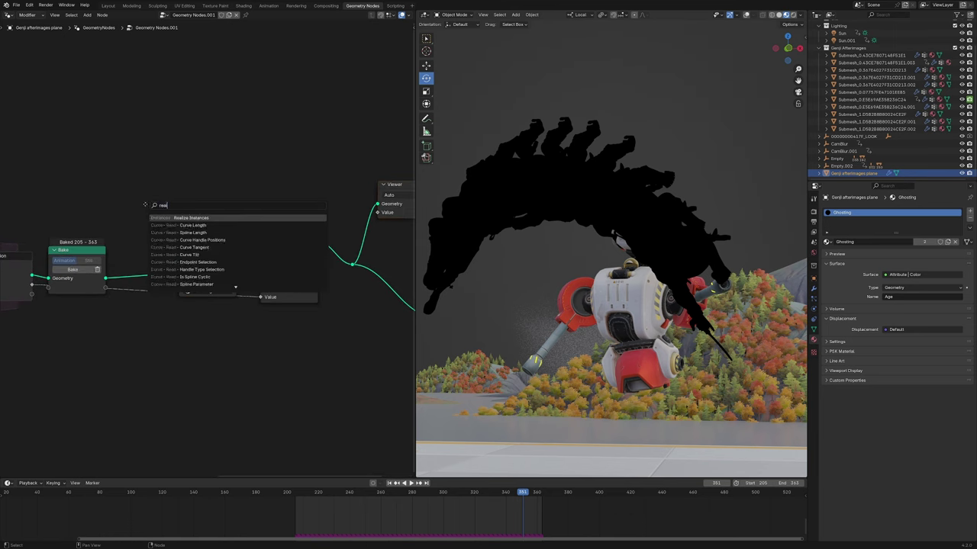
pyautogui.press('Return')
pyautogui.click(135, 228)
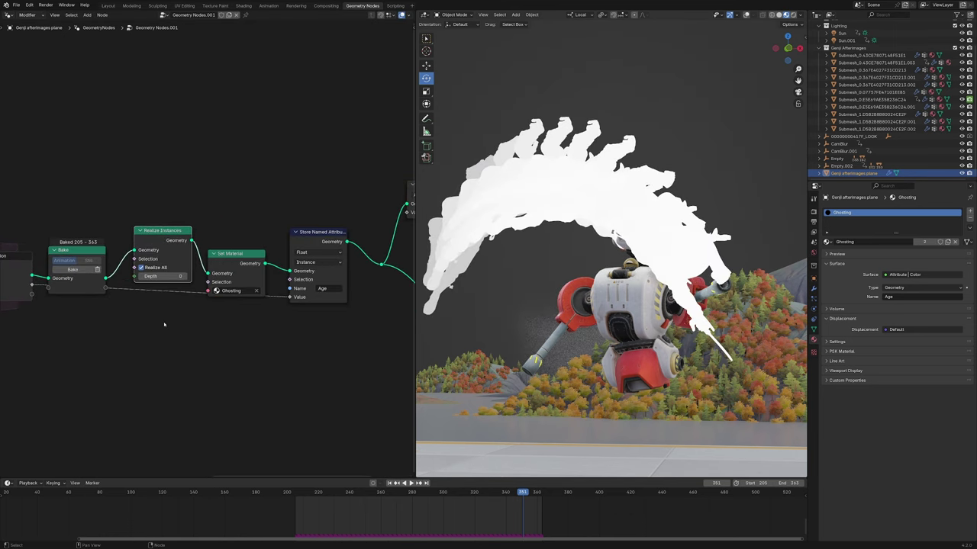
pyautogui.moveTo(550, 245); pyautogui.dragTo(581, 241, button='middle')
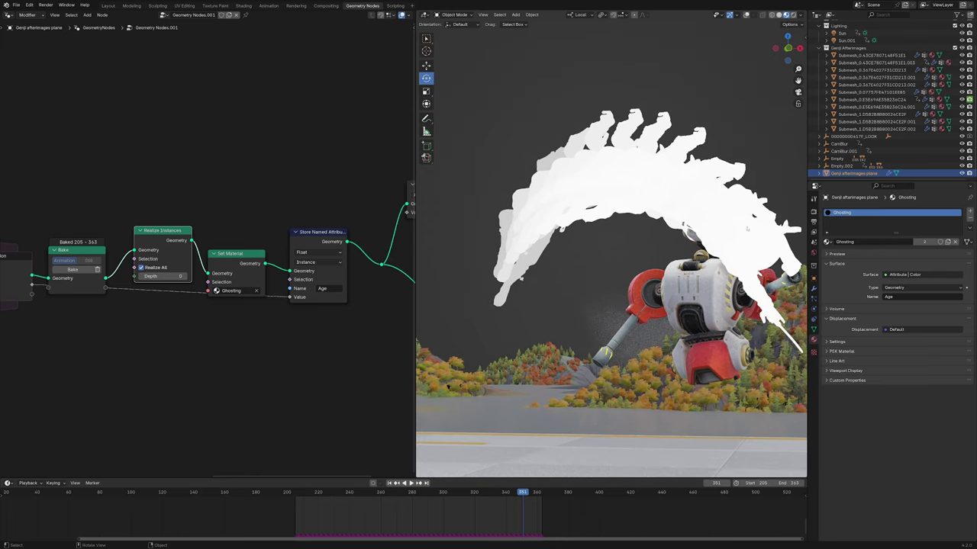
# Switch to the Ghosting material's shader nodes and bring the whole node tree into view
pyautogui.click(9, 14)
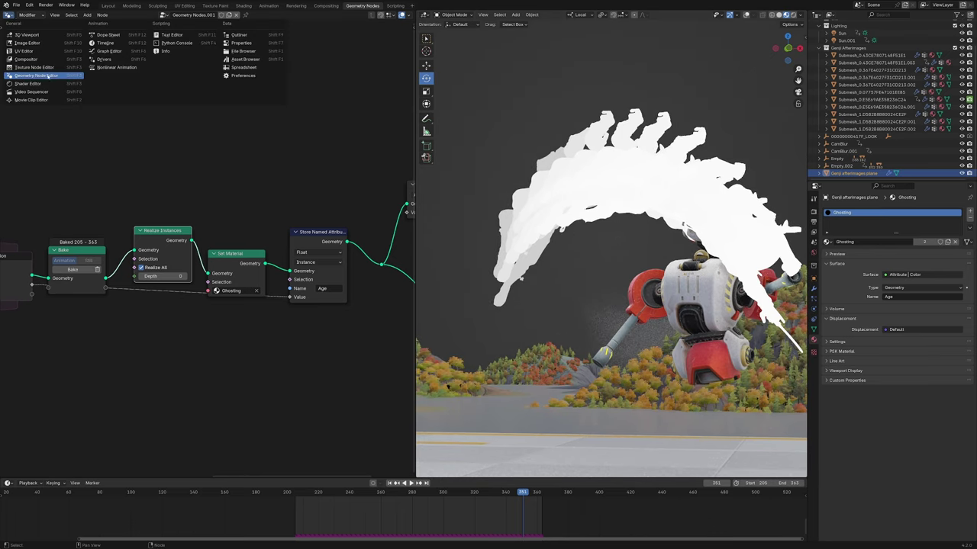
pyautogui.click(29, 84)
pyautogui.press('Home')
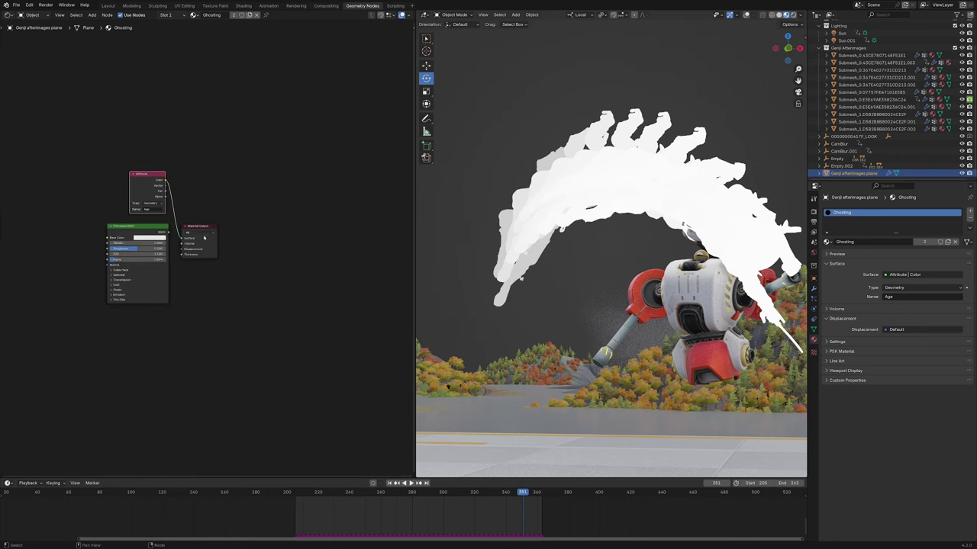
pyautogui.scroll(3, 461, 292)
# Examine how the Age attribute shades the afterimages along the trail
pyautogui.keyDown('shift'); pyautogui.moveTo(455, 292); pyautogui.dragTo(505, 216, button='middle'); pyautogui.keyUp('shift')
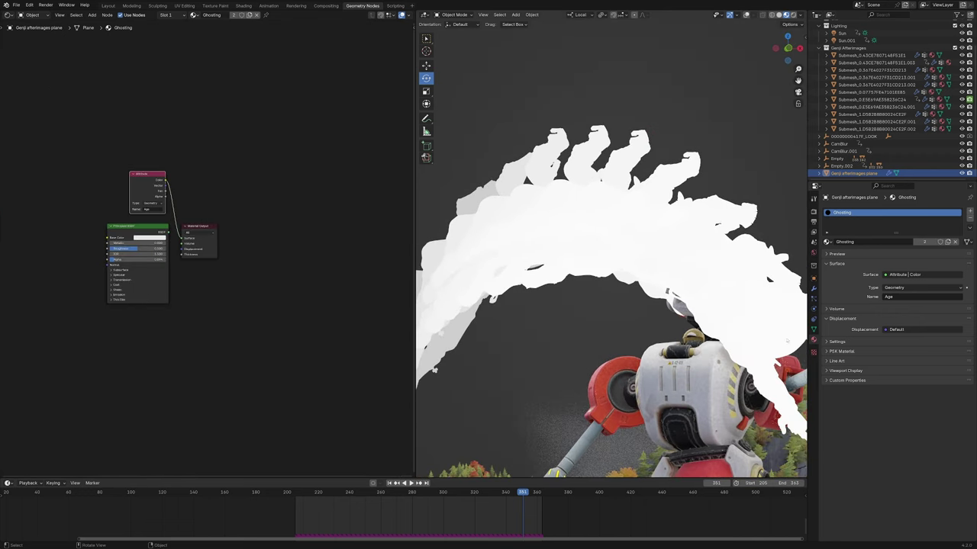
pyautogui.scroll(4, 188, 212)
pyautogui.moveTo(188, 212); pyautogui.dragTo(261, 212, button='middle')
pyautogui.scroll(-3, 580, 267)
pyautogui.keyDown('shift'); pyautogui.moveTo(588, 305); pyautogui.dragTo(599, 289, button='middle'); pyautogui.keyUp('shift')
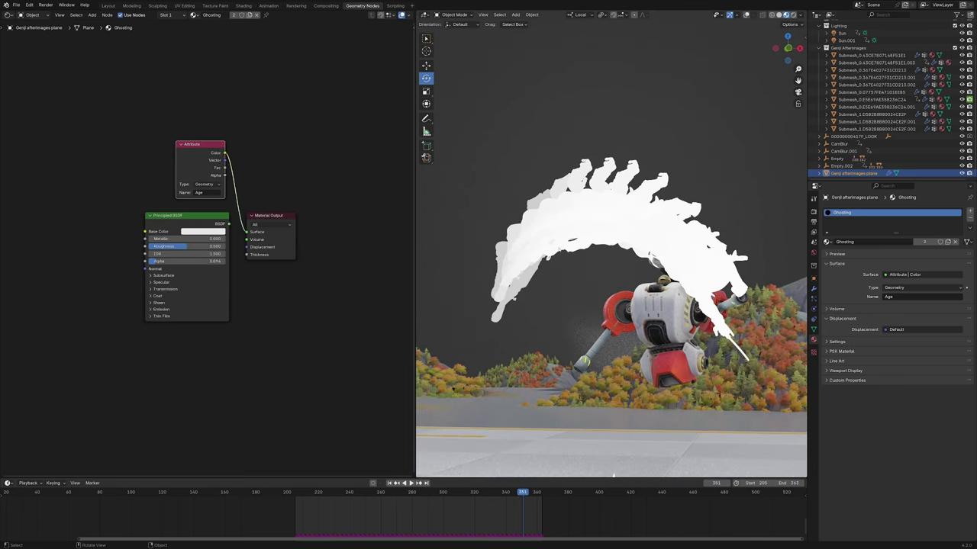
pyautogui.scroll(1, 556, 251)
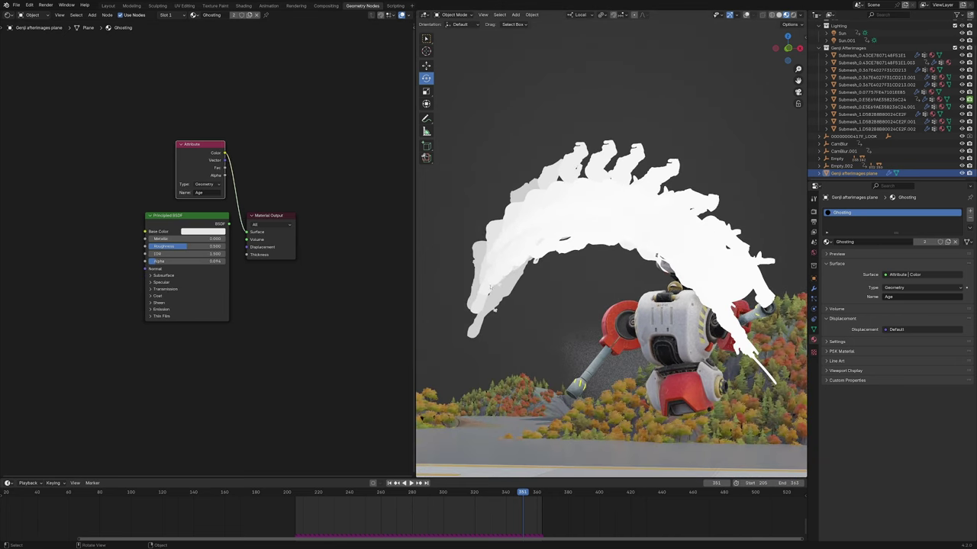
pyautogui.scroll(2, 490, 288)
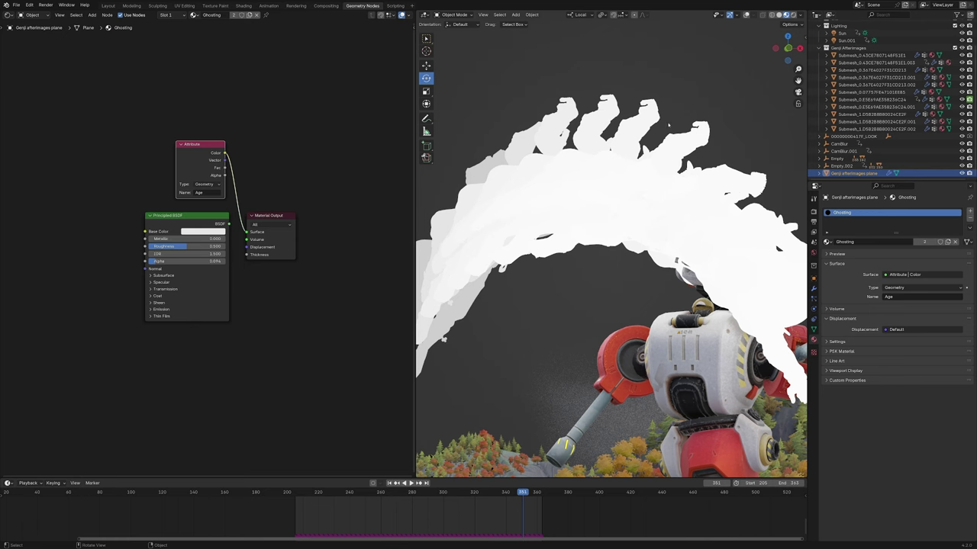
pyautogui.scroll(-3, 558, 246)
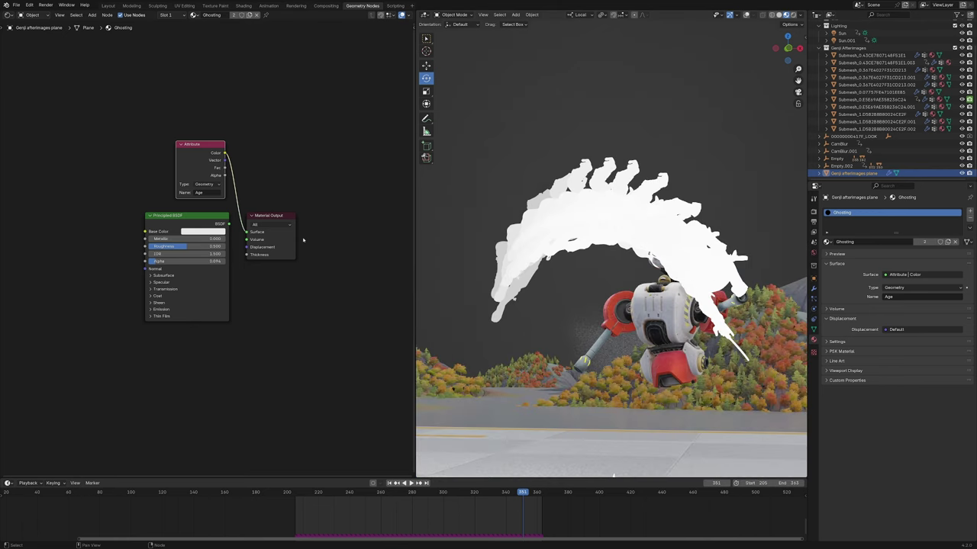
pyautogui.scroll(2, 133, 141)
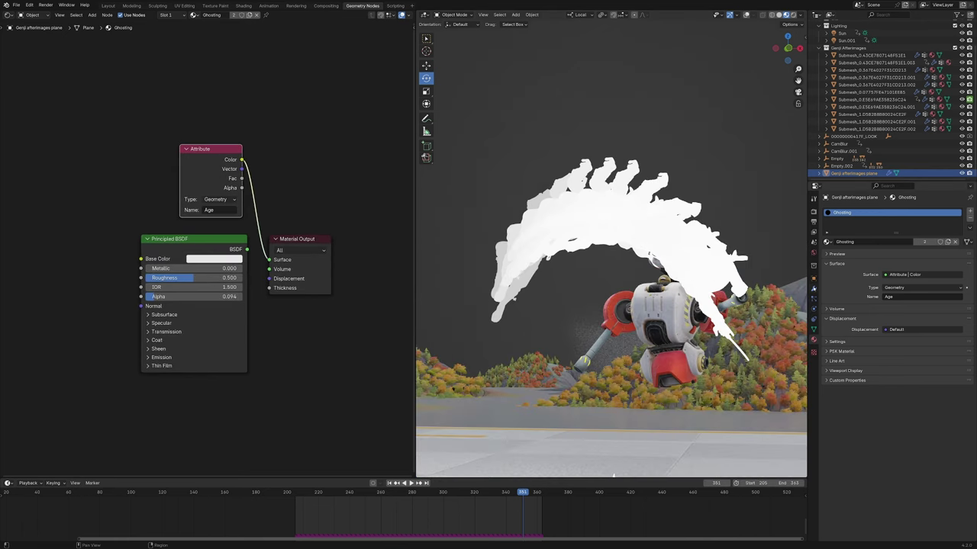
# Route the Attribute's Color through the Principled BSDF's Alpha to the Surface output and move the Attribute node farther away
pyautogui.click(814, 288)
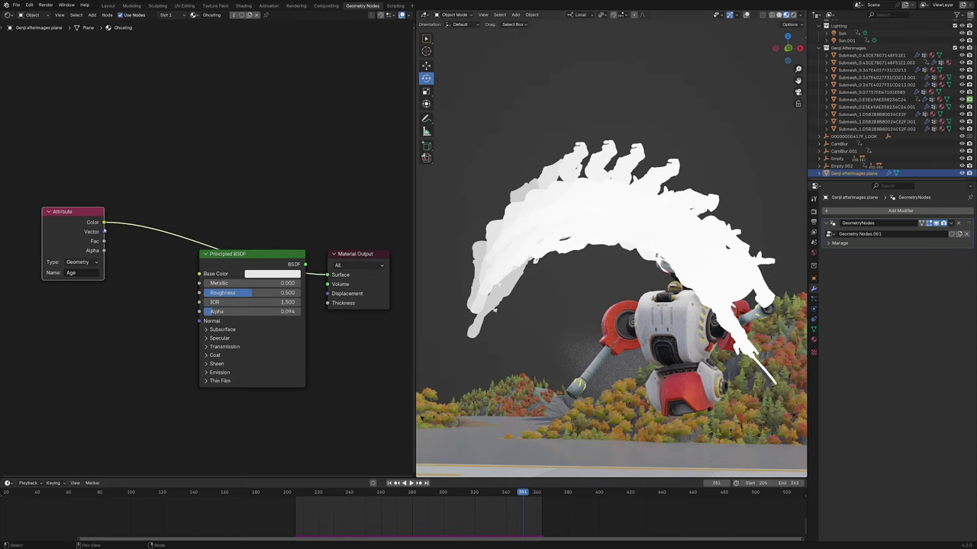
pyautogui.moveTo(103, 222); pyautogui.dragTo(202, 311)
pyautogui.click(267, 263)
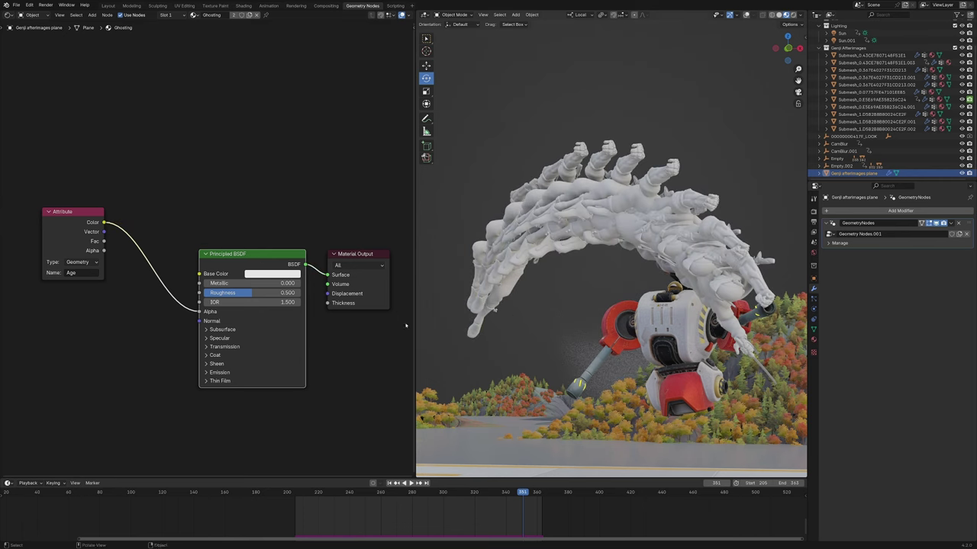
pyautogui.moveTo(84, 216); pyautogui.dragTo(221, 258, button='middle')
pyautogui.moveTo(209, 252); pyautogui.dragTo(104, 251)
pyautogui.hotkey('shift', 'a')
pyautogui.click(170, 207)
pyautogui.write('map')
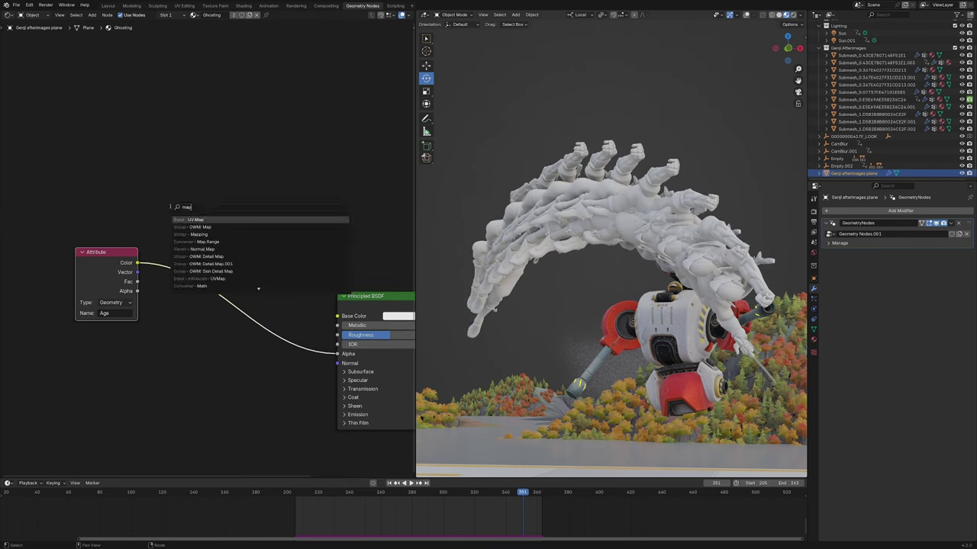
pyautogui.press('Down')
pyautogui.press('Down')
pyautogui.press('Return')
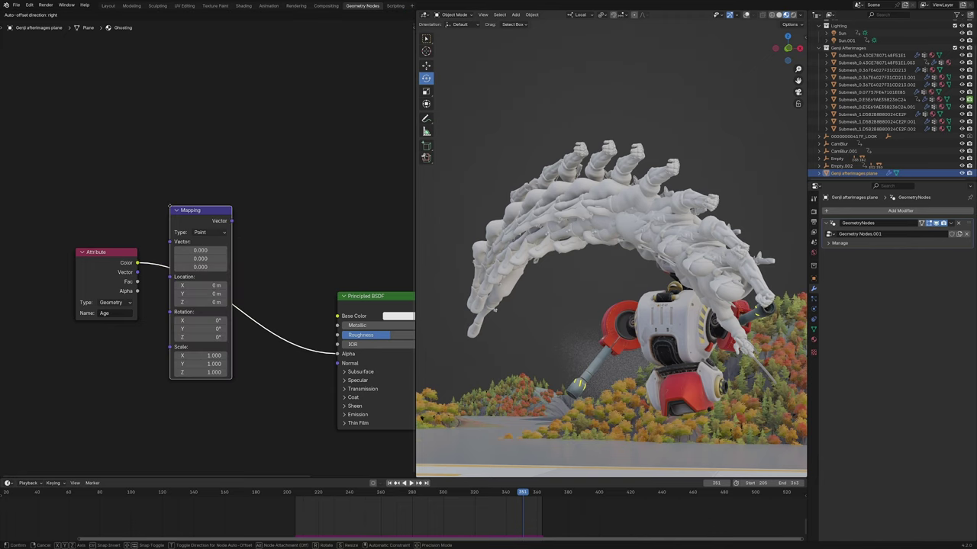
pyautogui.press('Escape')
# Add a Map Range node, linking the Attribute's Color to its Value and its Result to the Material Output's Surface
pyautogui.hotkey('shift', 'a')
pyautogui.write('map')
pyautogui.press('Down')
pyautogui.press('Down')
pyautogui.press('Down')
pyautogui.press('Return')
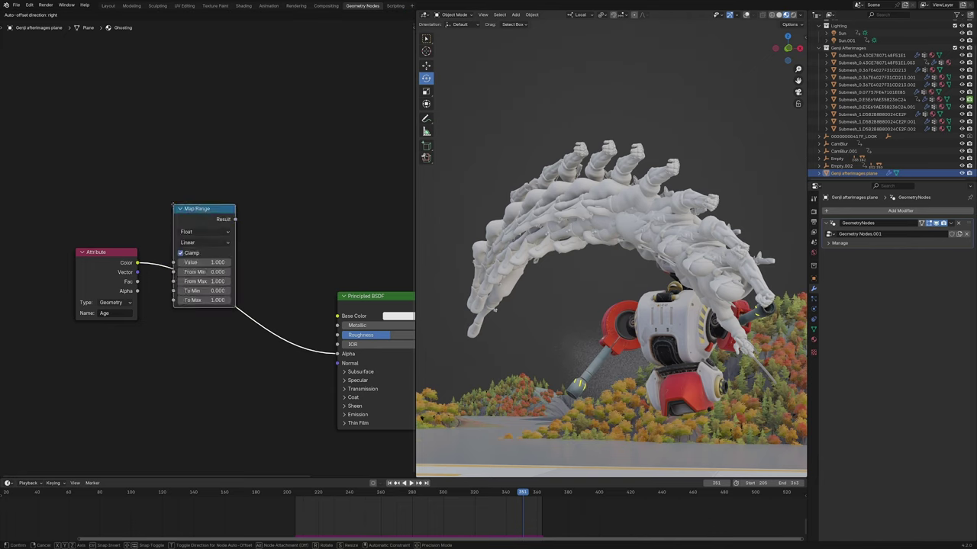
pyautogui.click(247, 177)
pyautogui.moveTo(138, 262); pyautogui.dragTo(248, 234)
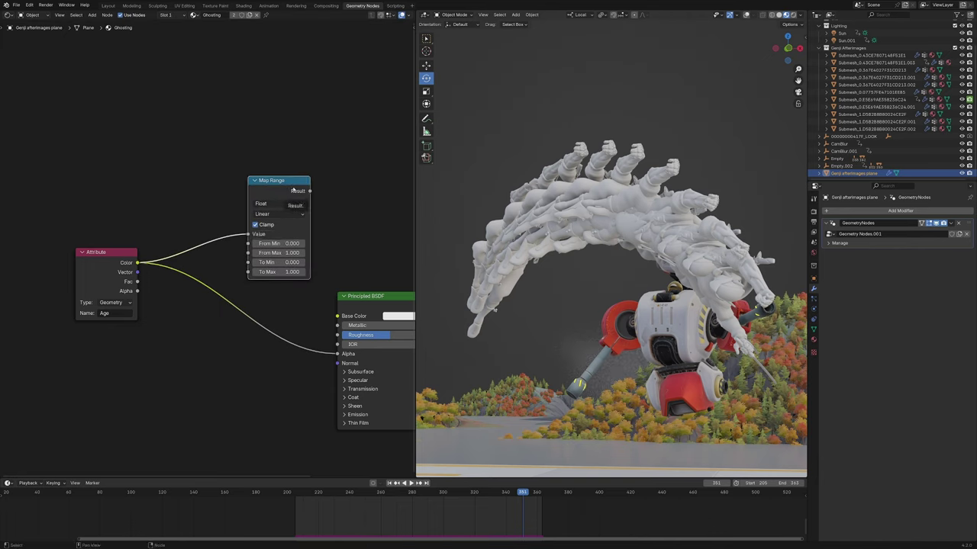
pyautogui.keyDown('ctrl'); pyautogui.keyDown('shift'); pyautogui.click(279, 201); pyautogui.keyUp('shift'); pyautogui.keyUp('ctrl')
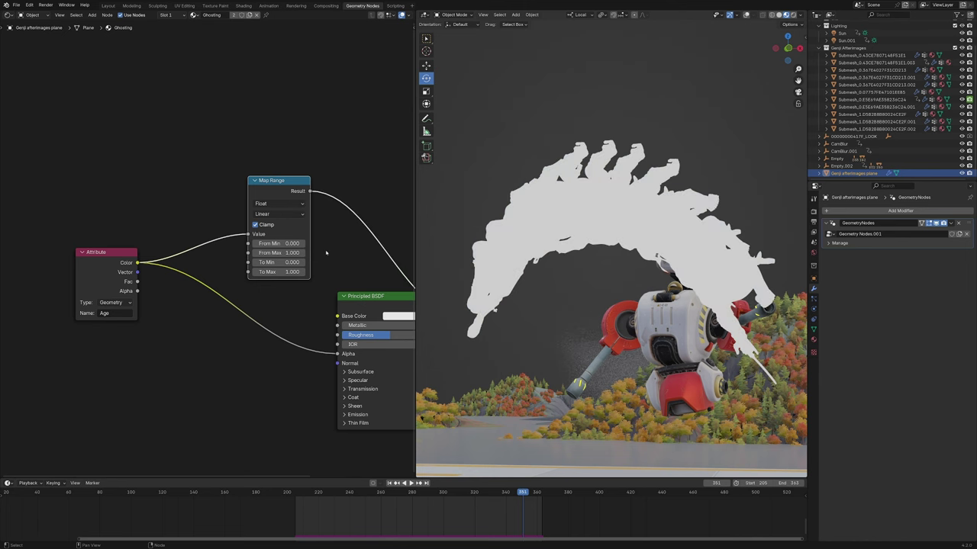
# Set the Map Range node's From Max to 10
pyautogui.moveTo(280, 203); pyautogui.dragTo(249, 206, button='middle')
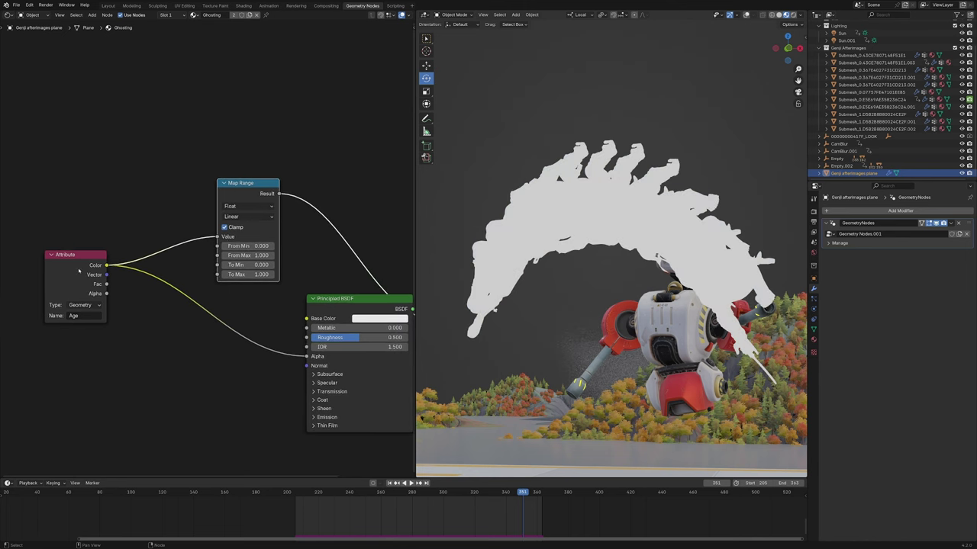
pyautogui.moveTo(248, 186); pyautogui.dragTo(245, 196)
pyautogui.scroll(3, 233, 240)
pyautogui.moveTo(248, 268); pyautogui.dragTo(218, 273, button='middle')
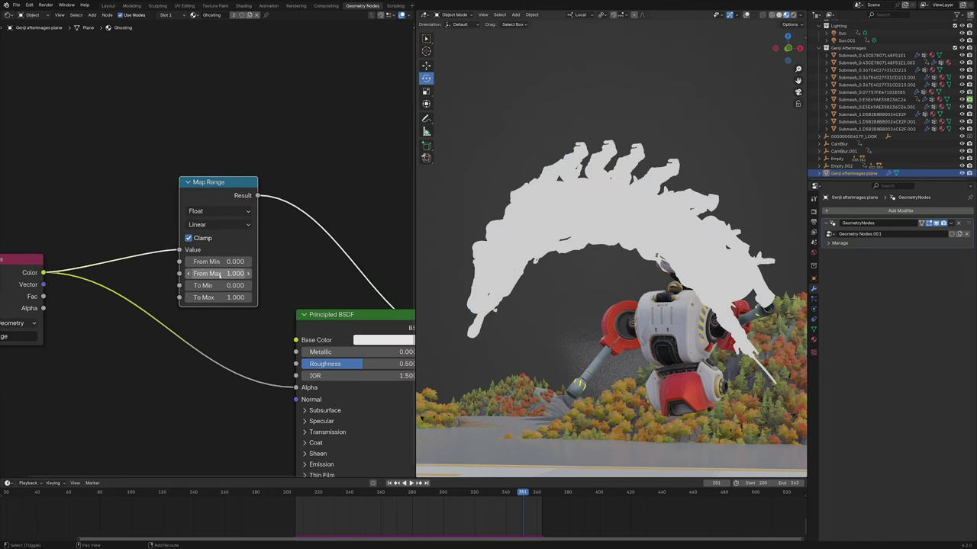
pyautogui.keyDown('shift'); pyautogui.moveTo(218, 273); pyautogui.dragTo(343, 273); pyautogui.keyUp('shift')
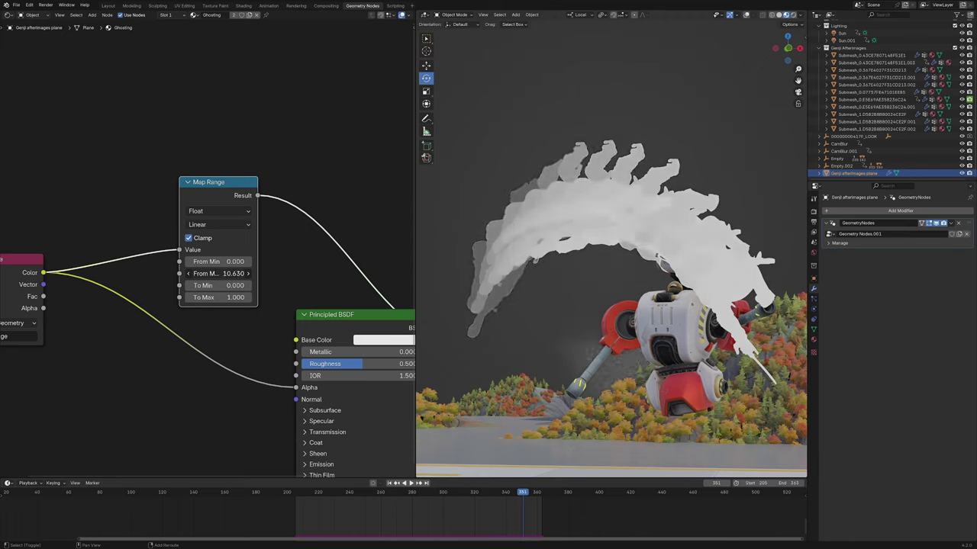
pyautogui.click(223, 273)
pyautogui.write('10')
pyautogui.press('Return')
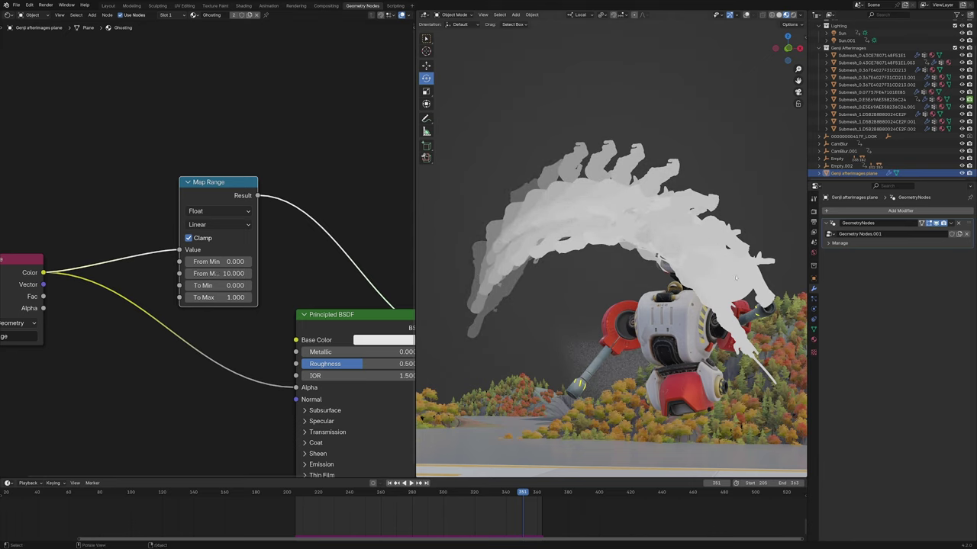
pyautogui.scroll(-1, 236, 187)
pyautogui.hotkey('shift', 'a')
pyautogui.write('colo')
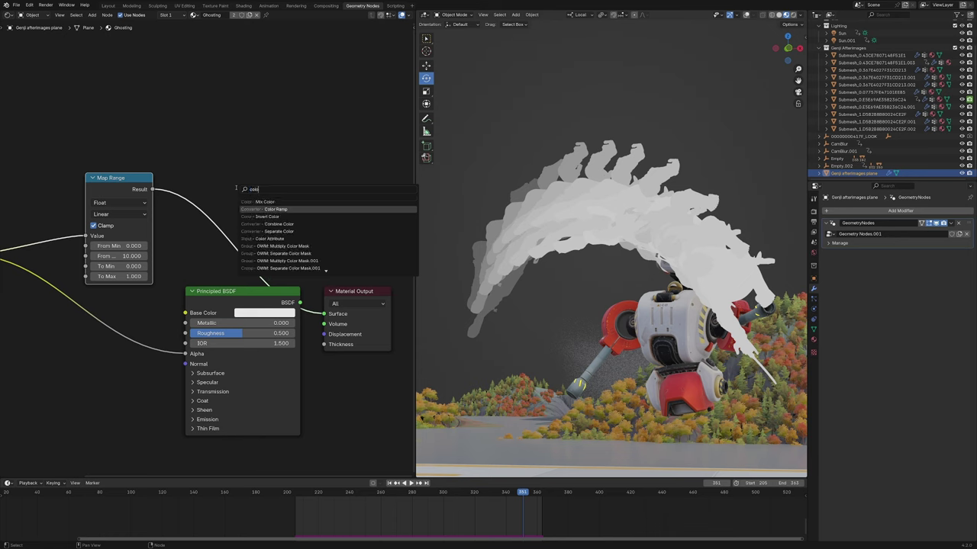
pyautogui.press('Return')
pyautogui.click(223, 189)
pyautogui.moveTo(197, 216); pyautogui.dragTo(296, 215)
pyautogui.moveTo(217, 185); pyautogui.dragTo(249, 179)
pyautogui.hotkey('ctrl', 'x')
# Move the Map Range node directly above the Principled BSDF, farther from the Attribute node
pyautogui.moveTo(225, 194); pyautogui.dragTo(312, 191)
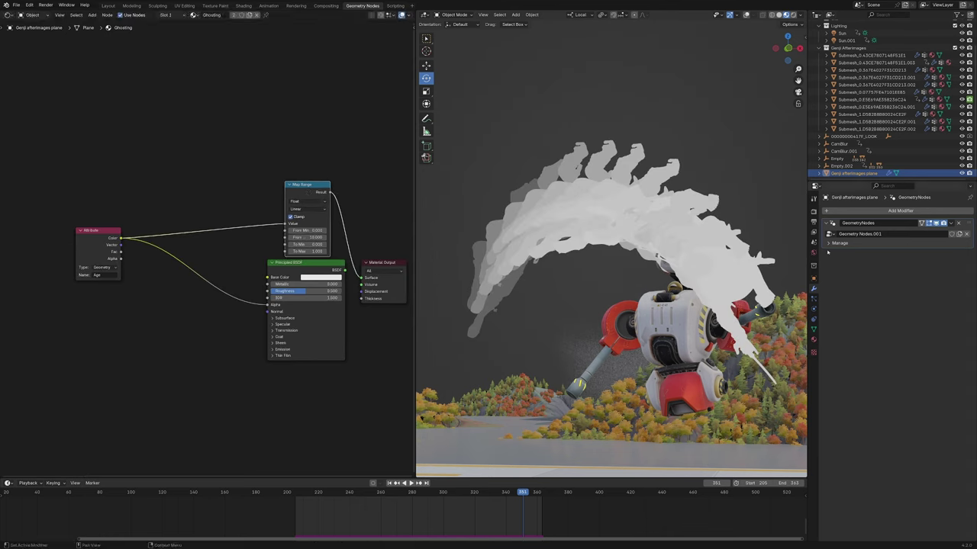
pyautogui.scroll(6, 301, 239)
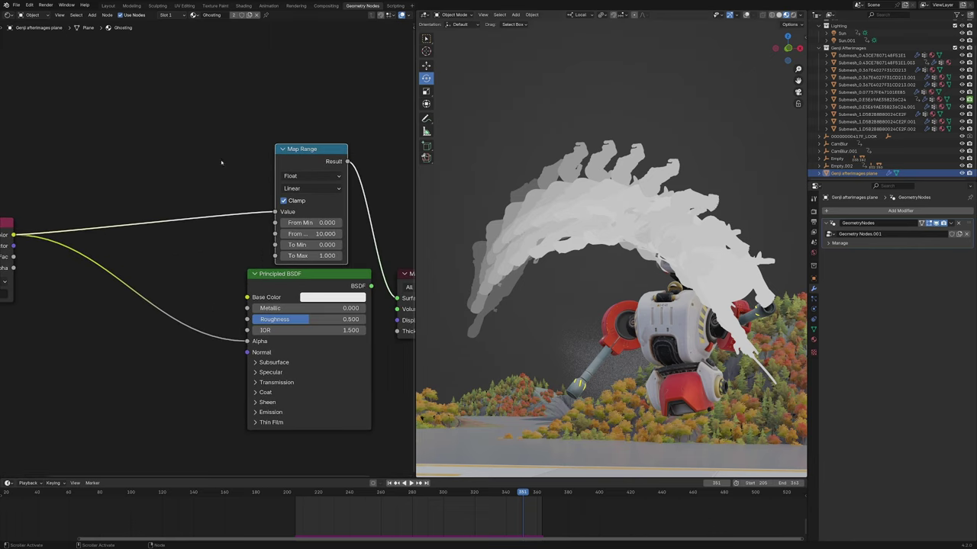
pyautogui.scroll(-4, 95, 117)
pyautogui.moveTo(107, 193); pyautogui.dragTo(197, 188, button='middle')
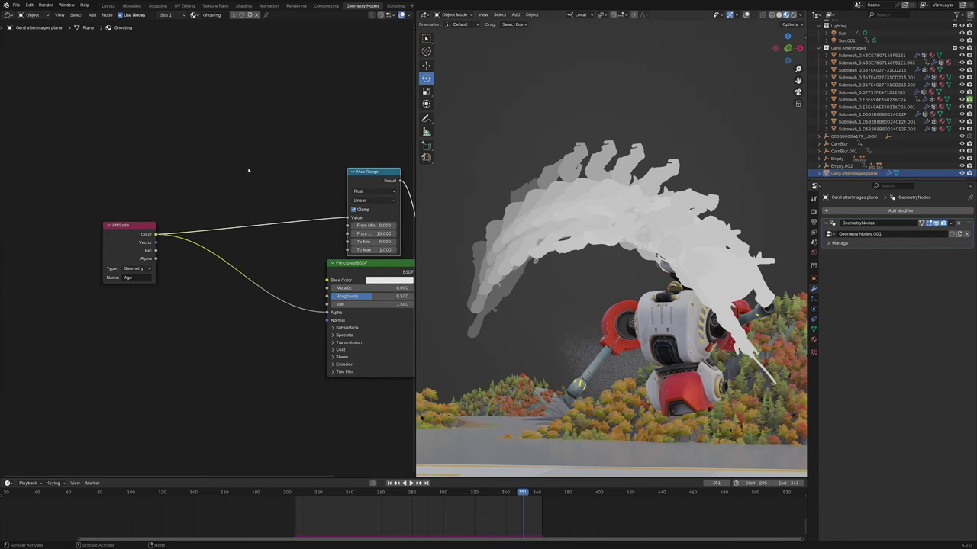
pyautogui.hscroll(2, 242, 171)
pyautogui.moveTo(237, 171); pyautogui.dragTo(323, 159, button='middle')
pyautogui.scroll(1, 323, 159)
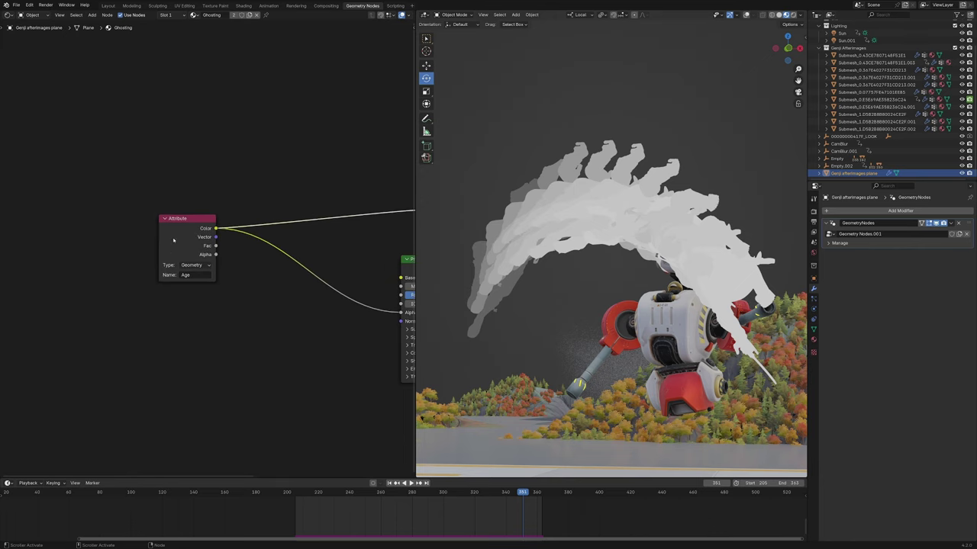
# Switch back to the geometry nodes and shift the Greater Than node slightly beneath the simulation zone
pyautogui.click(9, 14)
pyautogui.click(59, 76)
pyautogui.scroll(-6, 224, 277)
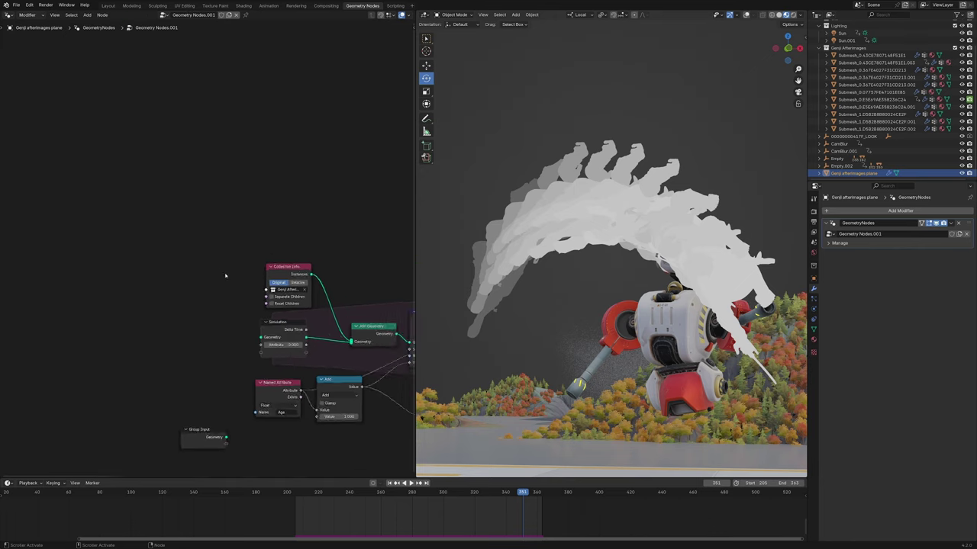
pyautogui.moveTo(264, 366); pyautogui.dragTo(103, 300, button='middle')
pyautogui.scroll(6, 107, 343)
pyautogui.moveTo(341, 260); pyautogui.dragTo(212, 260, button='middle')
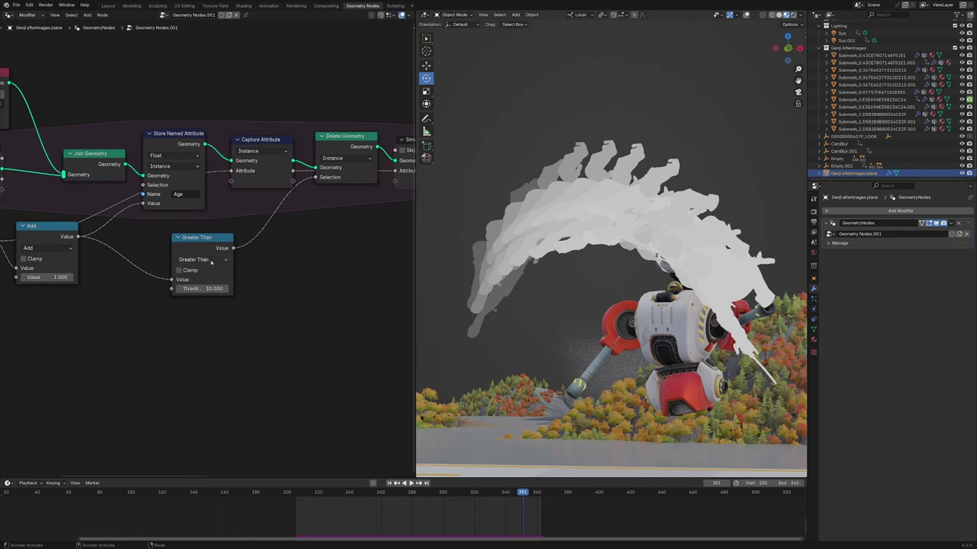
pyautogui.scroll(4, 211, 255)
pyautogui.moveTo(204, 255); pyautogui.dragTo(220, 256)
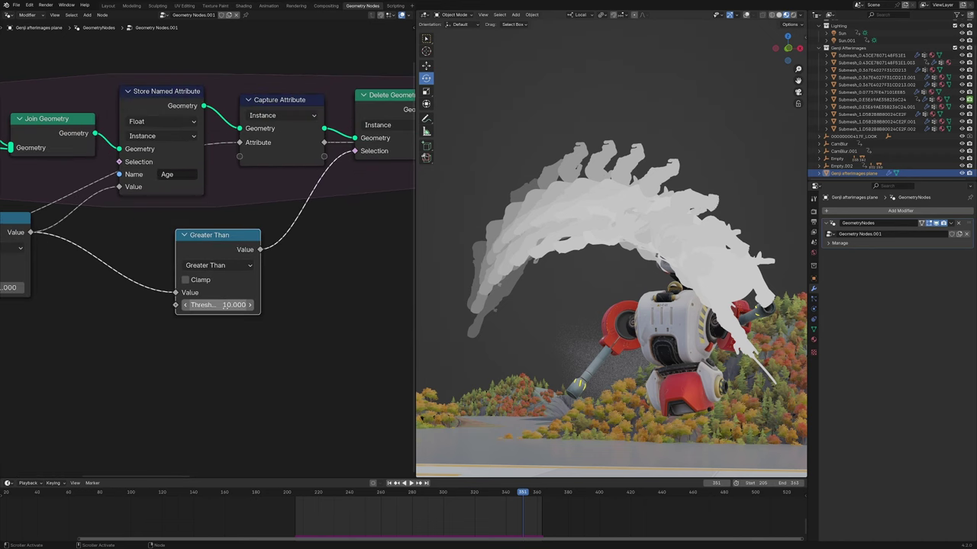
pyautogui.scroll(-3, 183, 303)
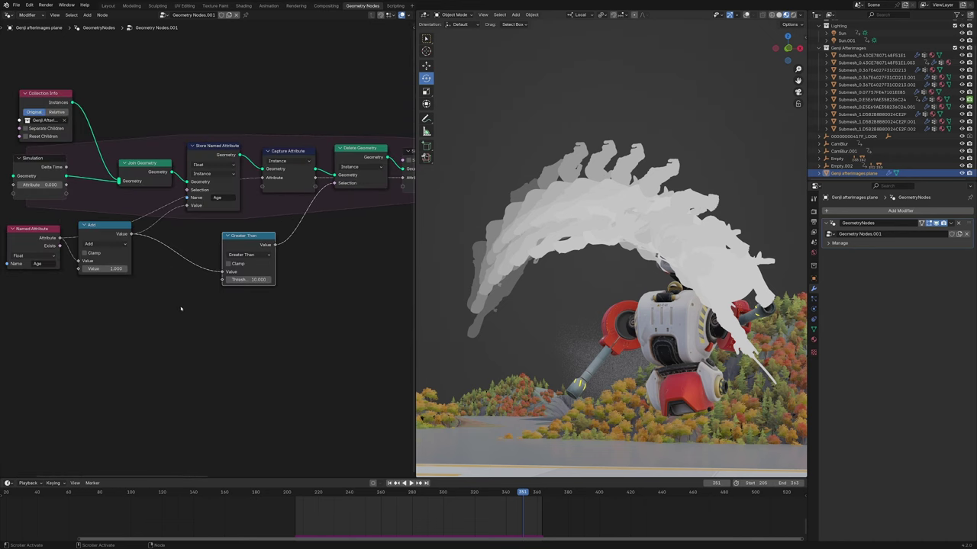
# Expose the Greater Than node's Threshold as a new socket on the Group Input node
pyautogui.moveTo(181, 308); pyautogui.dragTo(335, 292, button='middle')
pyautogui.scroll(1, 335, 291)
pyautogui.moveTo(380, 269); pyautogui.dragTo(88, 295)
pyautogui.press('Escape')
pyautogui.moveTo(377, 269); pyautogui.dragTo(87, 293)
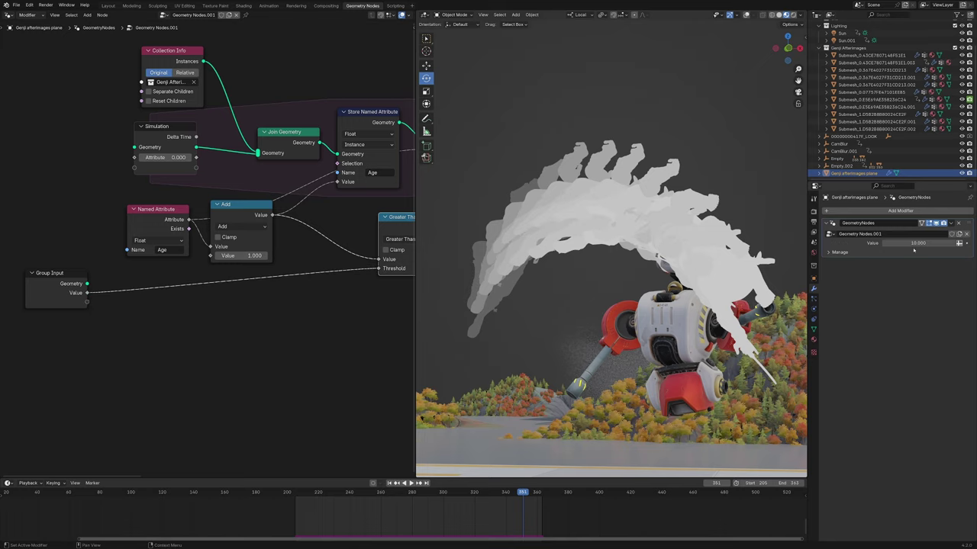
# Rename the new group input socket as Amount and set its type to Integer
pyautogui.press('n')
pyautogui.click(361, 123)
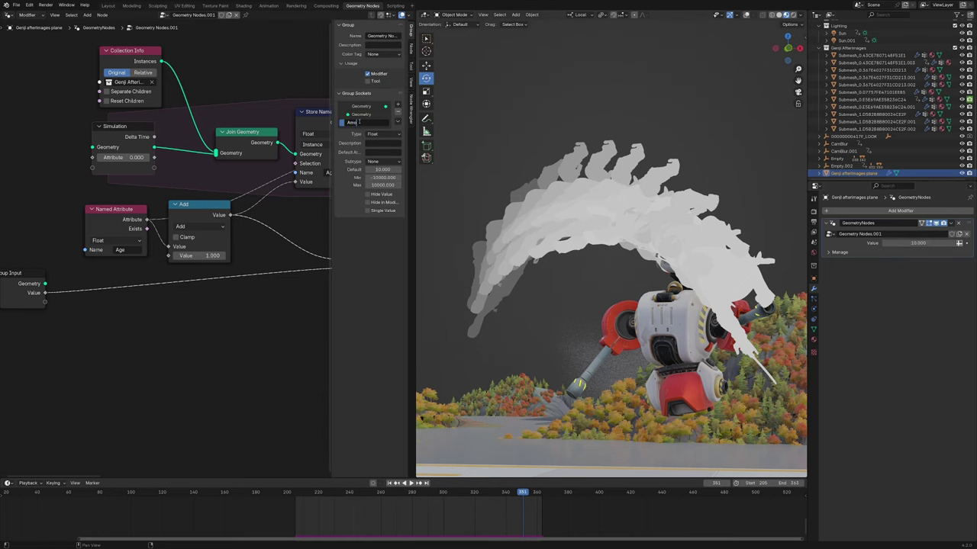
pyautogui.press('Return')
pyautogui.click(394, 135)
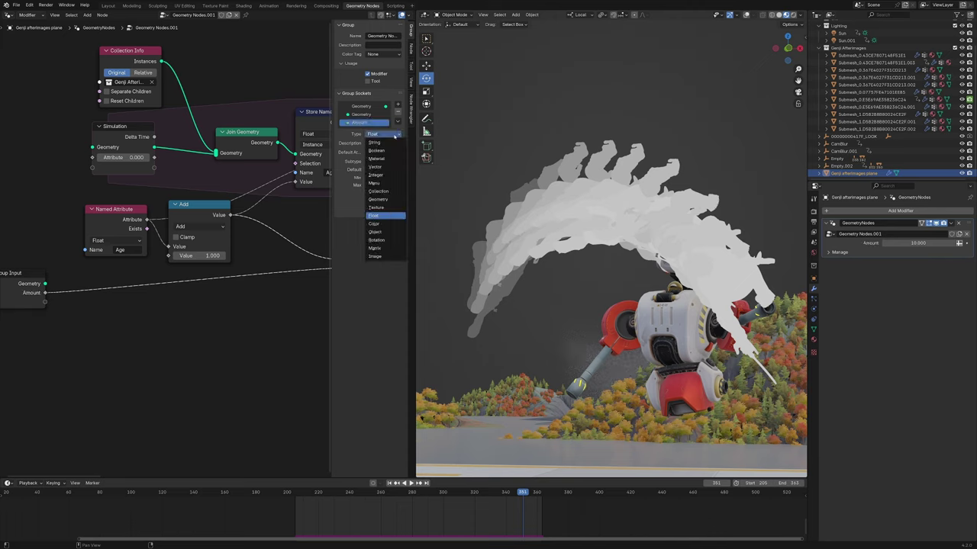
pyautogui.click(377, 175)
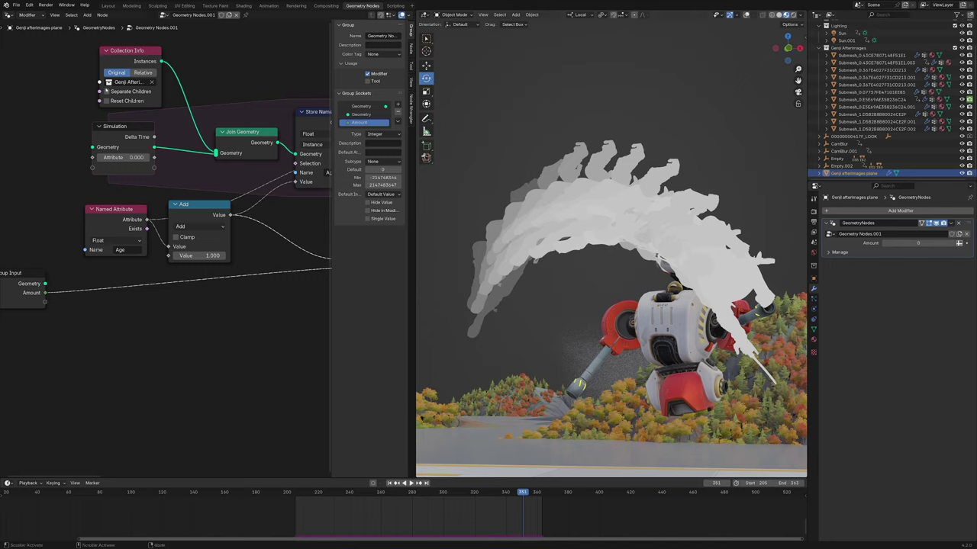
# Move the Group Input beneath the Named Attribute node, and shift the Viewer and Group Output farther from the last Store Named Attribute
pyautogui.scroll(-2, 25, 294)
pyautogui.moveTo(9, 291); pyautogui.dragTo(79, 286)
pyautogui.scroll(-3, 73, 267)
pyautogui.moveTo(61, 244); pyautogui.dragTo(177, 276, button='middle')
pyautogui.keyDown('ctrl'); pyautogui.scroll(-10, 203, 277); pyautogui.keyUp('ctrl')
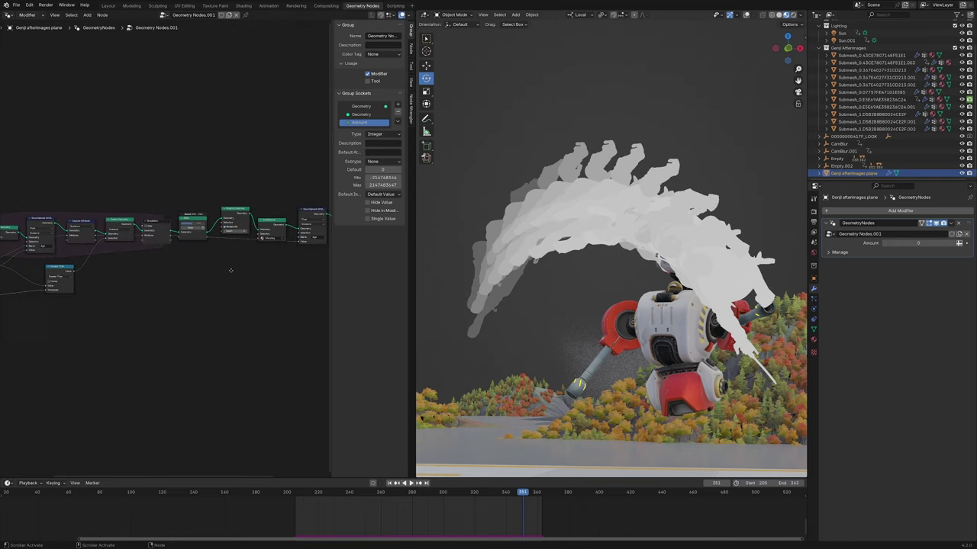
pyautogui.moveTo(158, 170); pyautogui.dragTo(294, 325)
pyautogui.press('g')
pyautogui.click(317, 322)
pyautogui.click(201, 301)
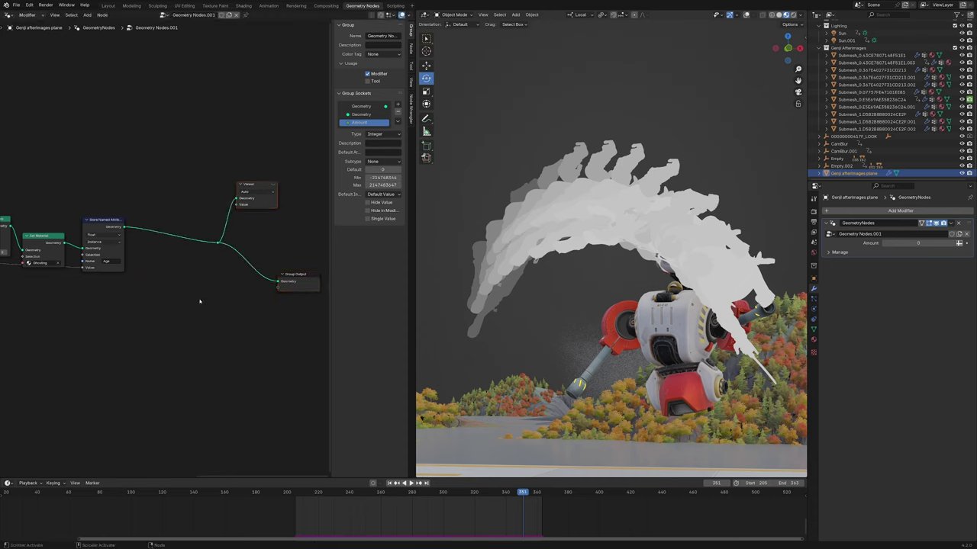
# Duplicate the final Store Named Attribute node, insert the copy after it, and name its attribute Amount
pyautogui.scroll(3, 172, 265)
pyautogui.moveTo(173, 264); pyautogui.dragTo(260, 274, button='middle')
pyautogui.click(166, 223)
pyautogui.hotkey('shift', 'd')
pyautogui.click(241, 221)
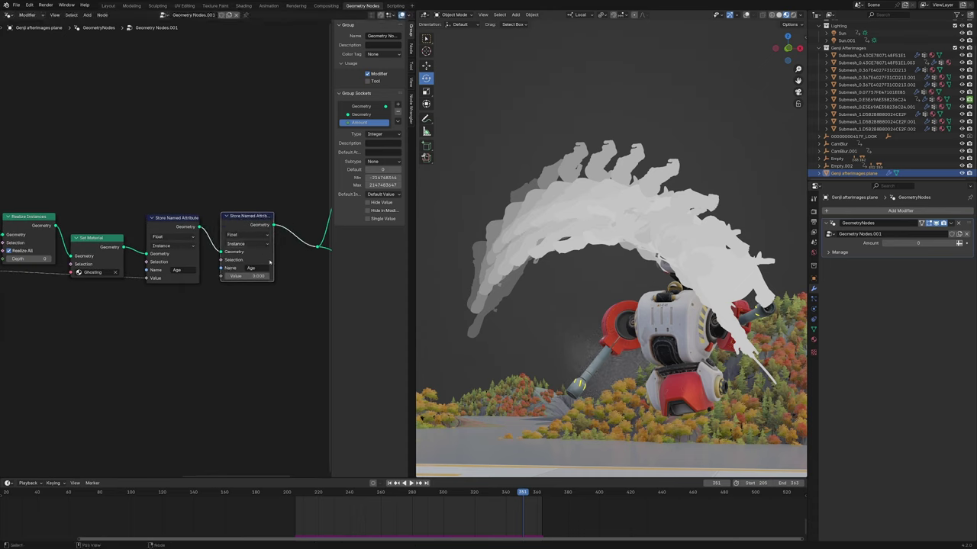
pyautogui.click(258, 268)
pyautogui.write('Amount')
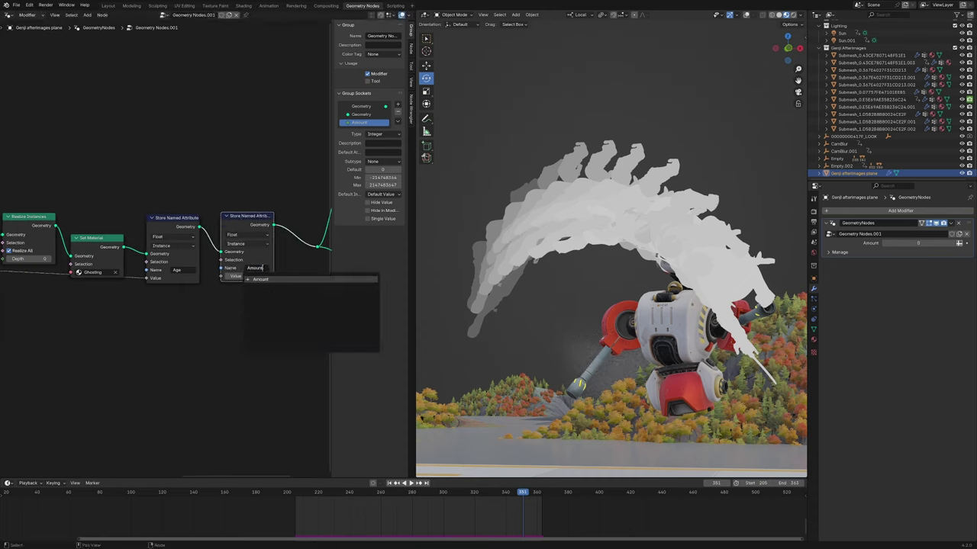
pyautogui.press('Return')
# Link the Group Input's Amount socket to the Value of the new Amount Store Named Attribute node and hide the sidebar
pyautogui.scroll(-4, 175, 268)
pyautogui.moveTo(48, 306); pyautogui.dragTo(172, 299, button='middle')
pyautogui.moveTo(50, 293); pyautogui.dragTo(197, 262, button='middle')
pyautogui.moveTo(83, 304); pyautogui.dragTo(183, 285, button='middle')
pyautogui.scroll(-3, 180, 290)
pyautogui.moveTo(451, 263); pyautogui.dragTo(266, 225)
pyautogui.scroll(4, 328, 206)
pyautogui.press('n')
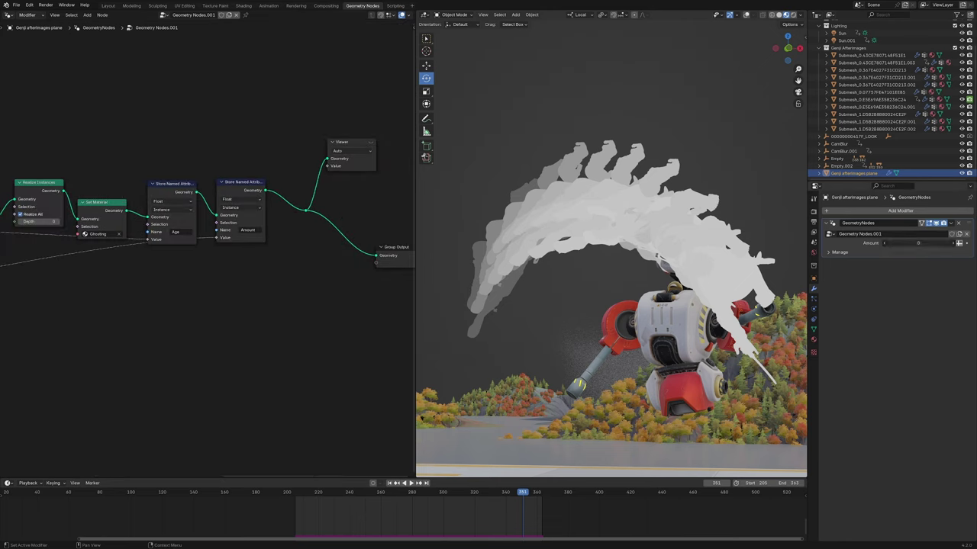
# Set the modifier's Amount to 10 and delete the existing bake from the Bake node
pyautogui.press('Return')
pyautogui.scroll(-5, 212, 254)
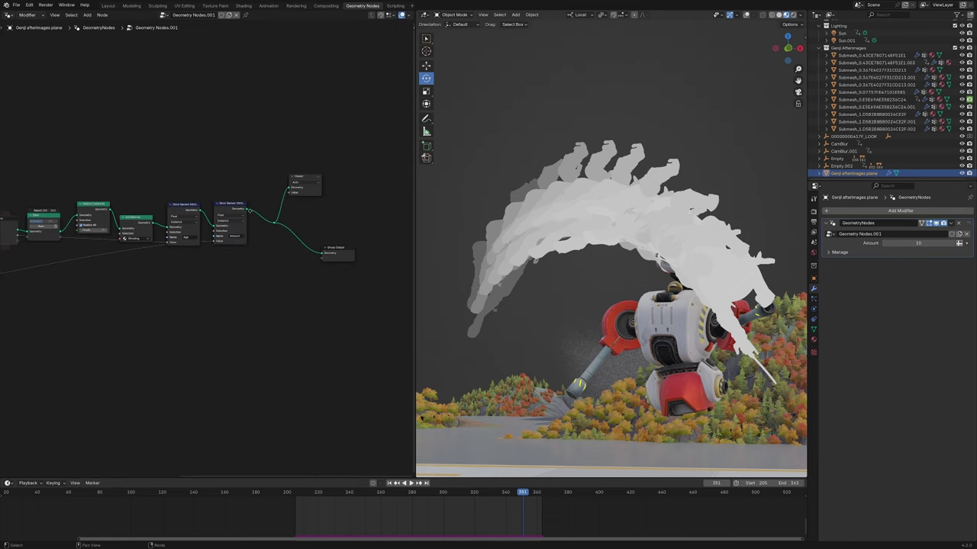
pyautogui.moveTo(212, 254); pyautogui.dragTo(243, 267, button='middle')
pyautogui.scroll(5, 90, 242)
pyautogui.moveTo(90, 242); pyautogui.dragTo(229, 224, button='middle')
pyautogui.click(225, 219)
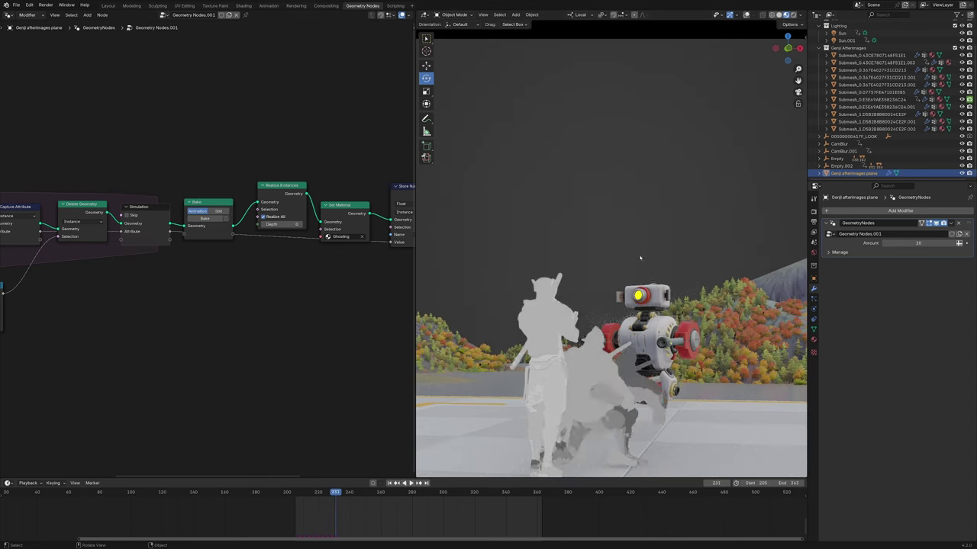
# Try a modifier Amount of 2 and play back the animation through the camera to check the afterimages
pyautogui.press('space')
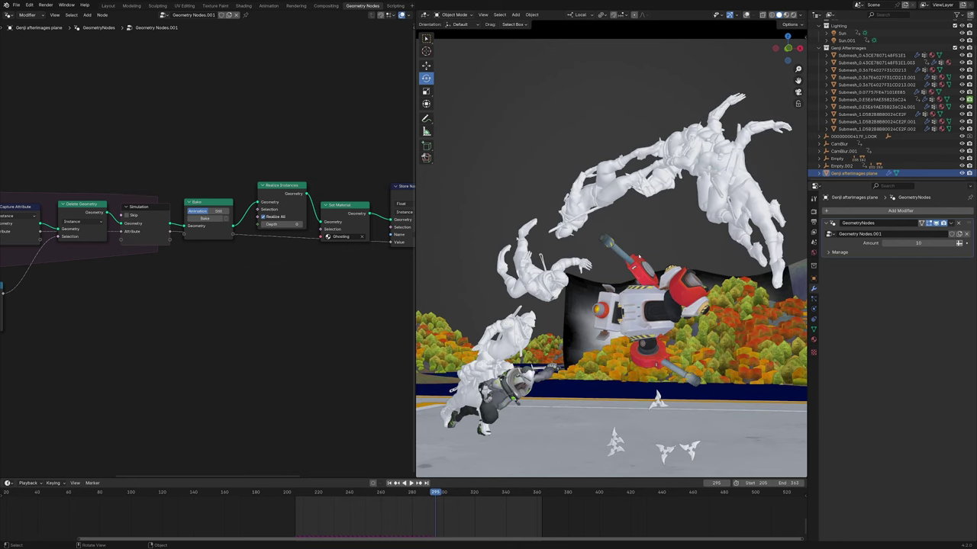
pyautogui.click(899, 245)
pyautogui.write('2')
pyautogui.press('Return')
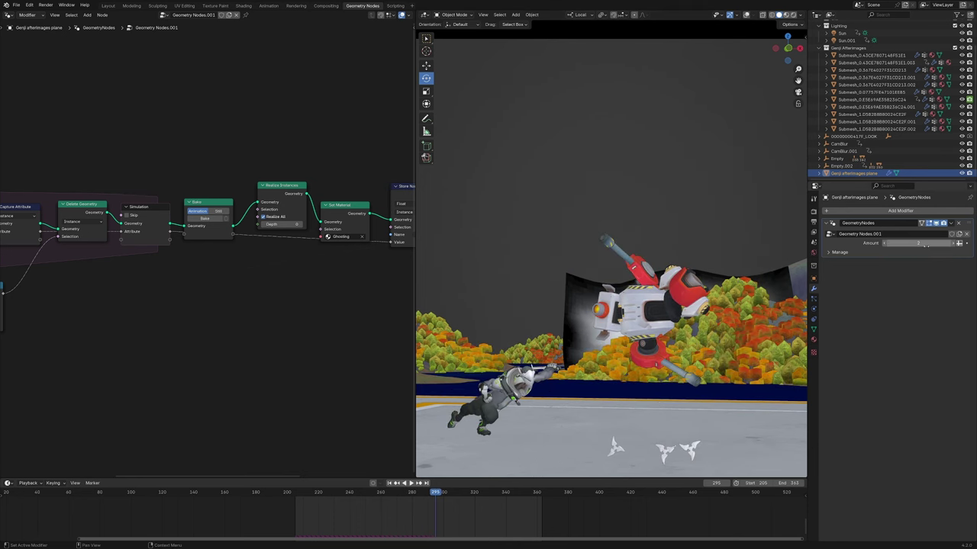
pyautogui.press('space')
pyautogui.press('KP_0')
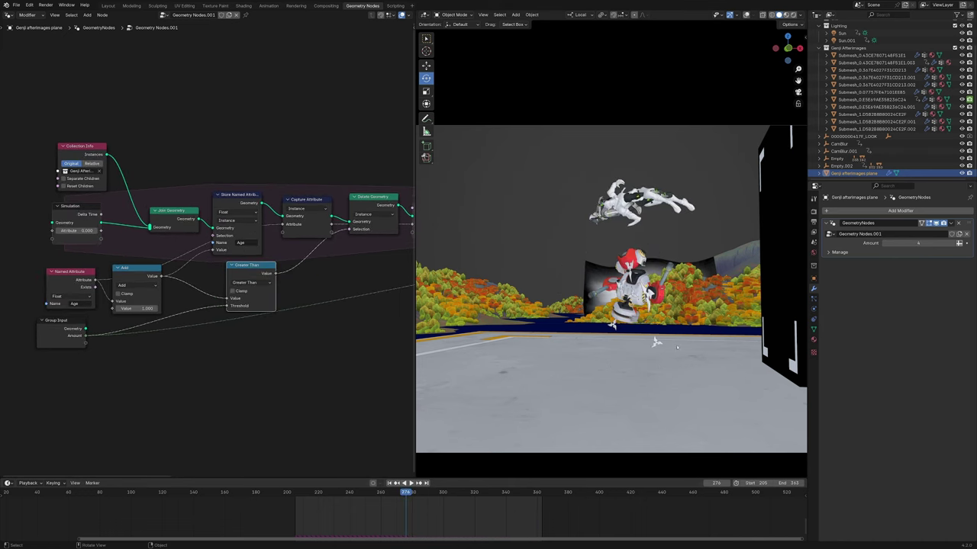
pyautogui.press('space')
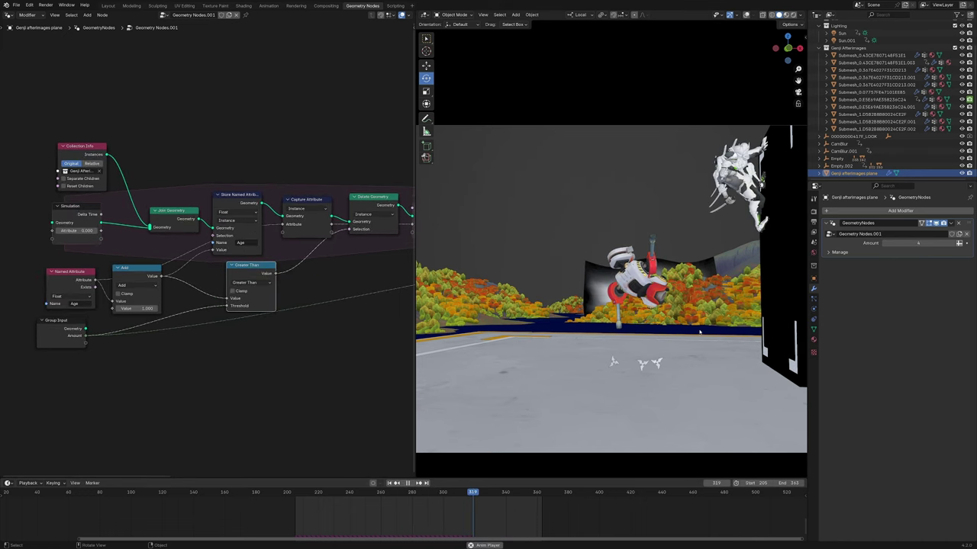
pyautogui.scroll(2, 692, 330)
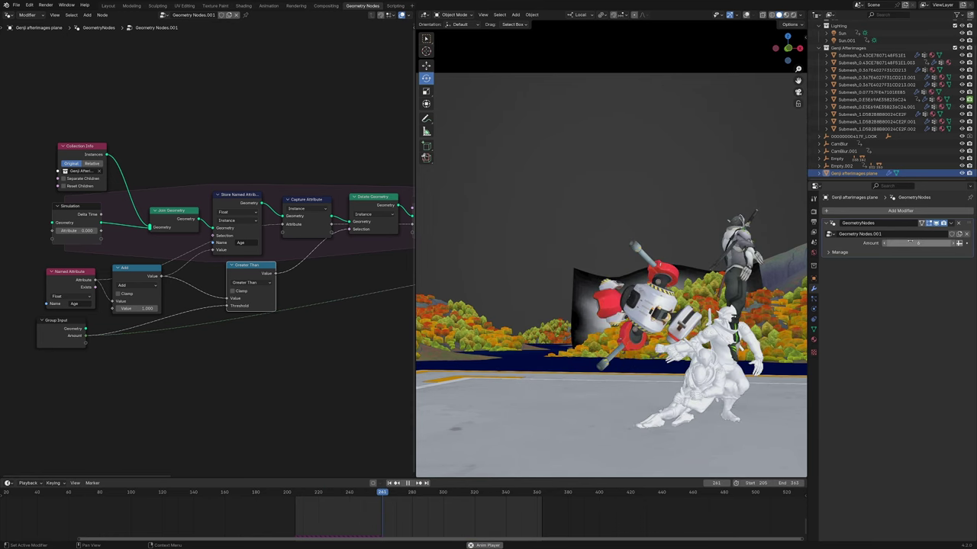
# Try a modifier Amount of 30 and play back the animation to compare the afterimage trail
pyautogui.click(923, 243)
pyautogui.write('3')
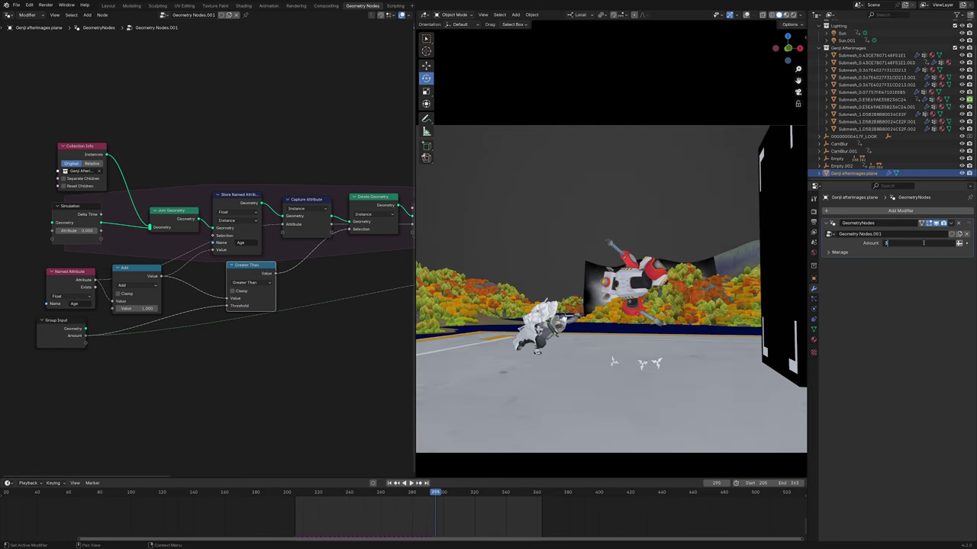
pyautogui.write('0')
pyautogui.press('Return')
pyautogui.press('space')
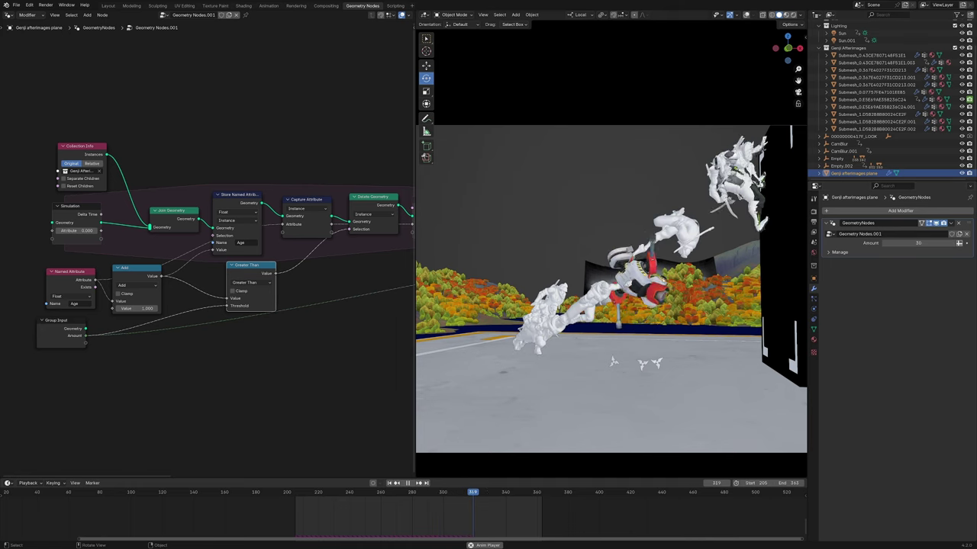
# Set the modifier's Amount to 10 and bake the afterimage simulation again in the Bake node
pyautogui.click(915, 244)
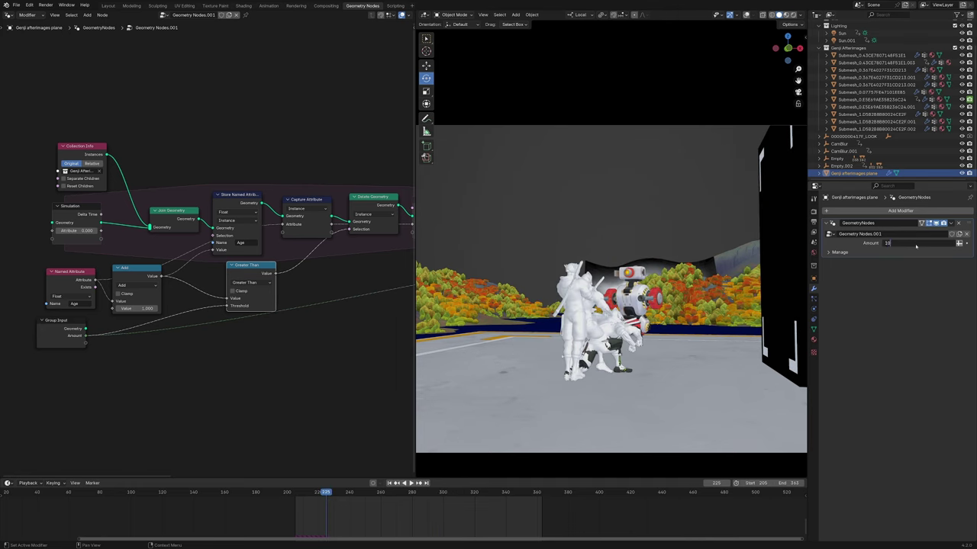
pyautogui.write('10')
pyautogui.press('Return')
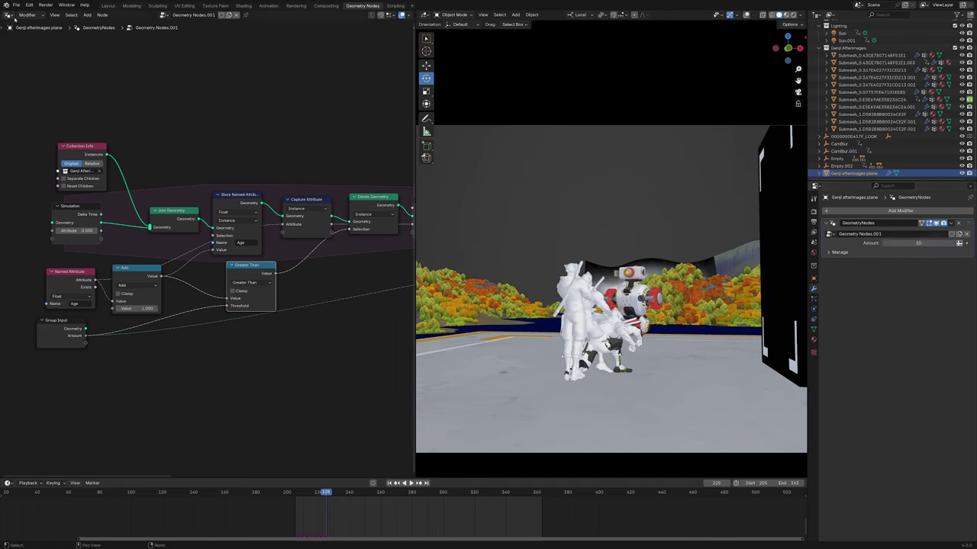
pyautogui.click(11, 16)
pyautogui.click(30, 84)
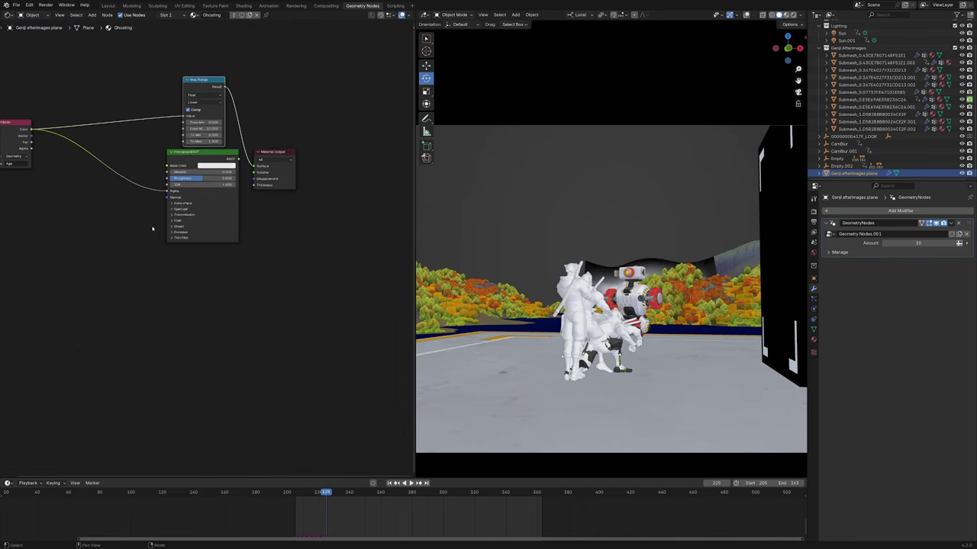
pyautogui.moveTo(151, 229); pyautogui.dragTo(185, 242, button='middle')
pyautogui.click(10, 16)
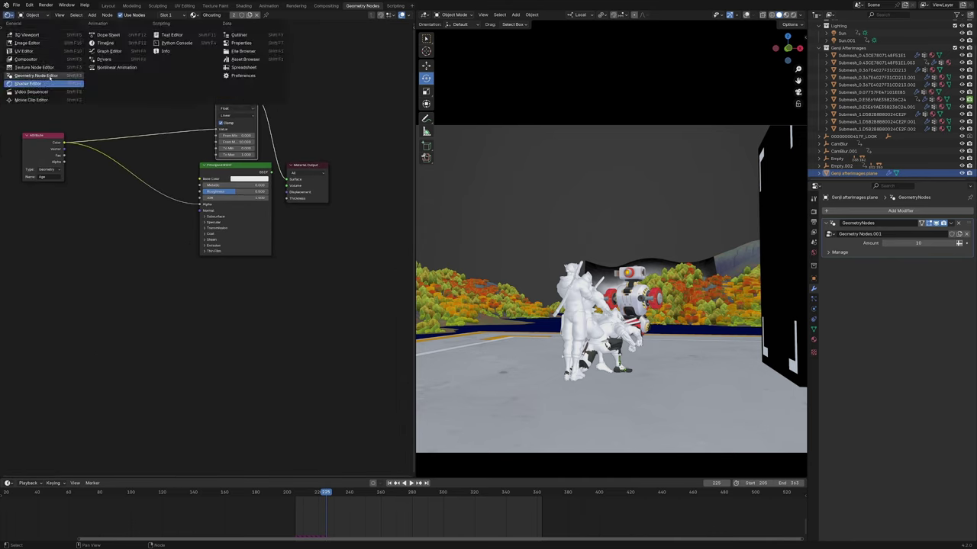
pyautogui.click(30, 76)
pyautogui.scroll(2, 302, 221)
pyautogui.moveTo(302, 222); pyautogui.dragTo(192, 229, button='middle')
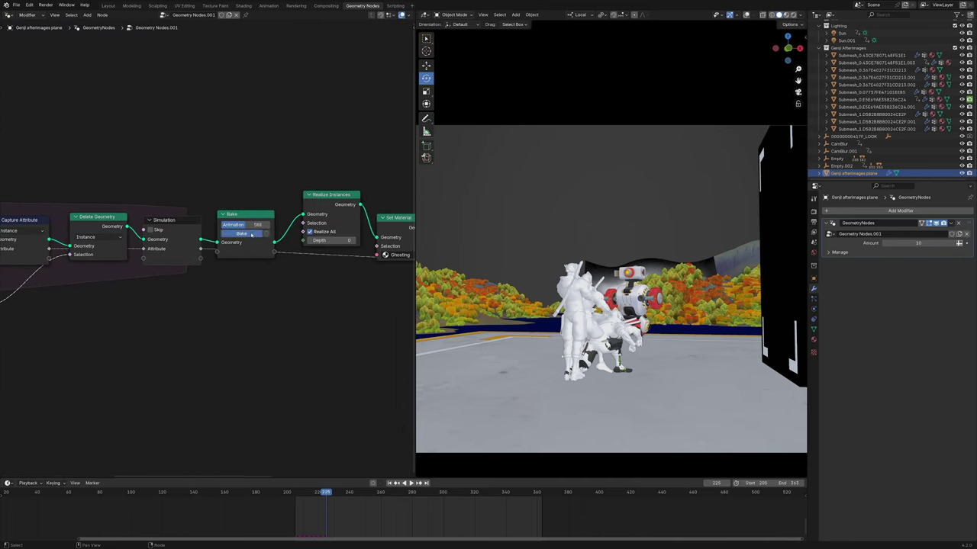
pyautogui.click(251, 234)
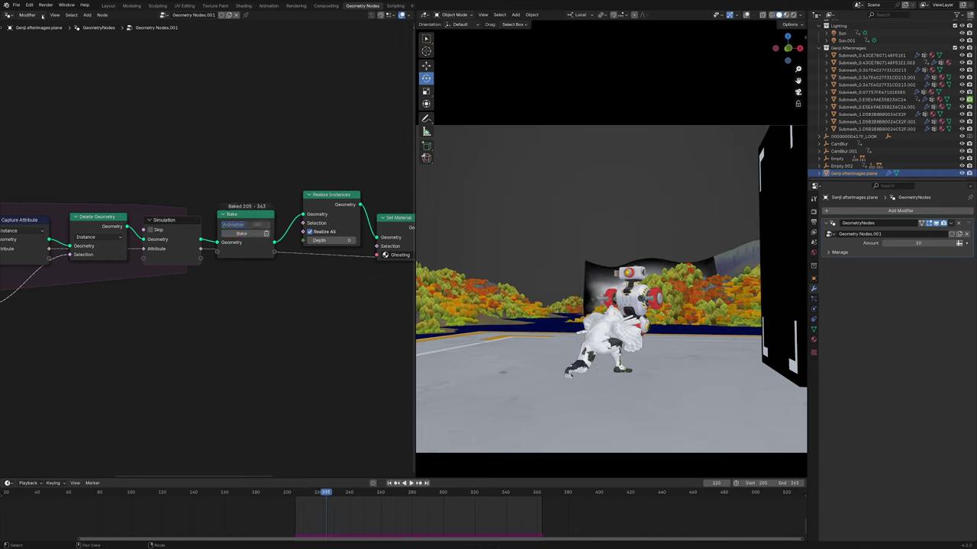
# Duplicate the Age Attribute node in the Ghosting material's shader nodes and name the copy's attribute Amount
pyautogui.click(9, 15)
pyautogui.click(38, 83)
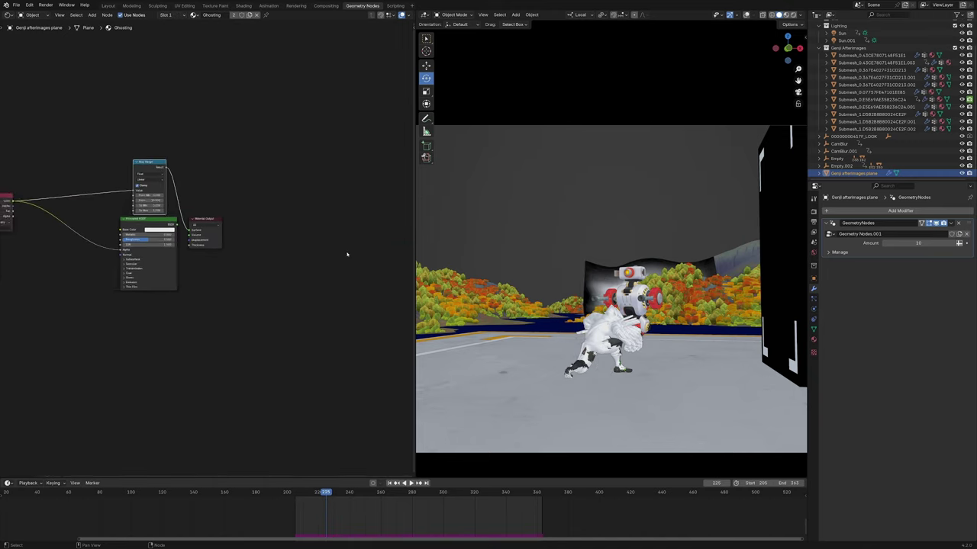
pyautogui.scroll(-3, 336, 255)
pyautogui.moveTo(115, 233); pyautogui.dragTo(326, 250, button='middle')
pyautogui.scroll(8, 211, 251)
pyautogui.click(197, 231)
pyautogui.hotkey('shift', 'd')
pyautogui.click(191, 303)
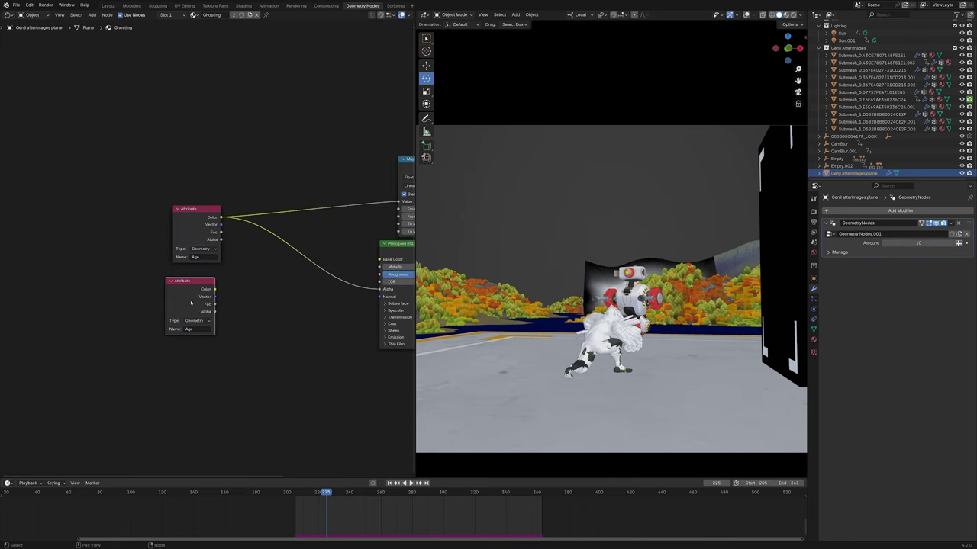
pyautogui.scroll(2, 191, 303)
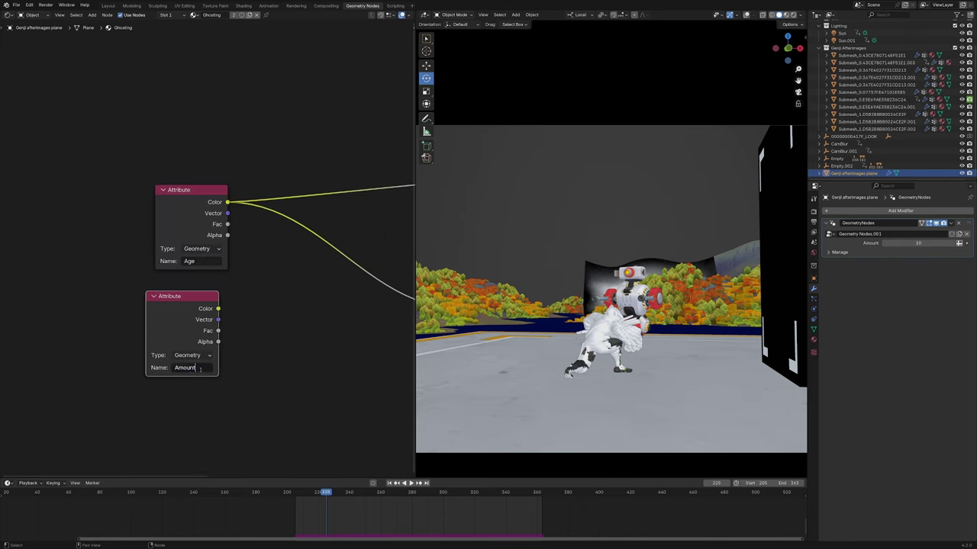
pyautogui.press('Return')
# Preview the Amount attribute's Color in Material Preview shading at frame 283 and align its node beneath the Age attribute
pyautogui.moveTo(196, 303); pyautogui.dragTo(169, 303, button='middle')
pyautogui.scroll(1, 168, 303)
pyautogui.click(787, 15)
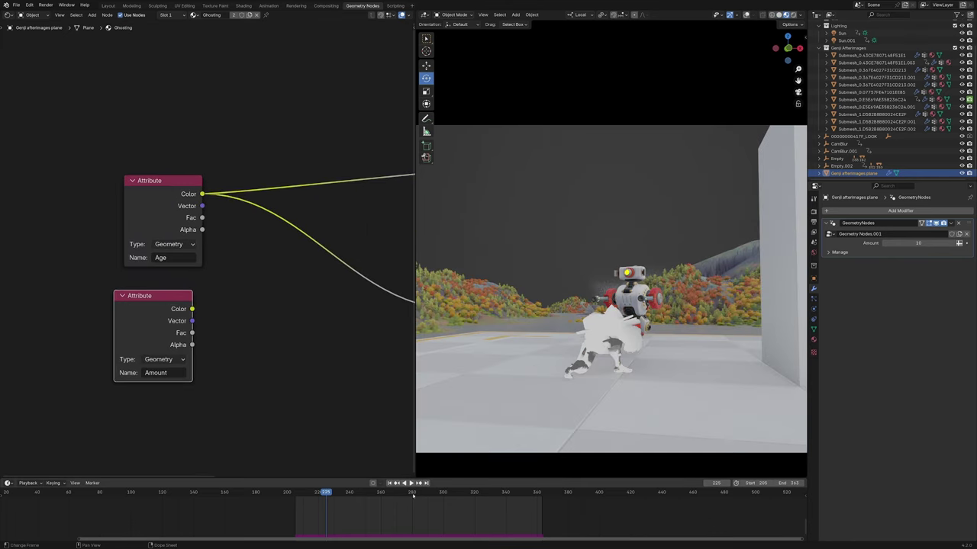
pyautogui.click(415, 494)
pyautogui.keyDown('ctrl'); pyautogui.keyDown('shift'); pyautogui.click(144, 311); pyautogui.keyUp('shift'); pyautogui.keyUp('ctrl')
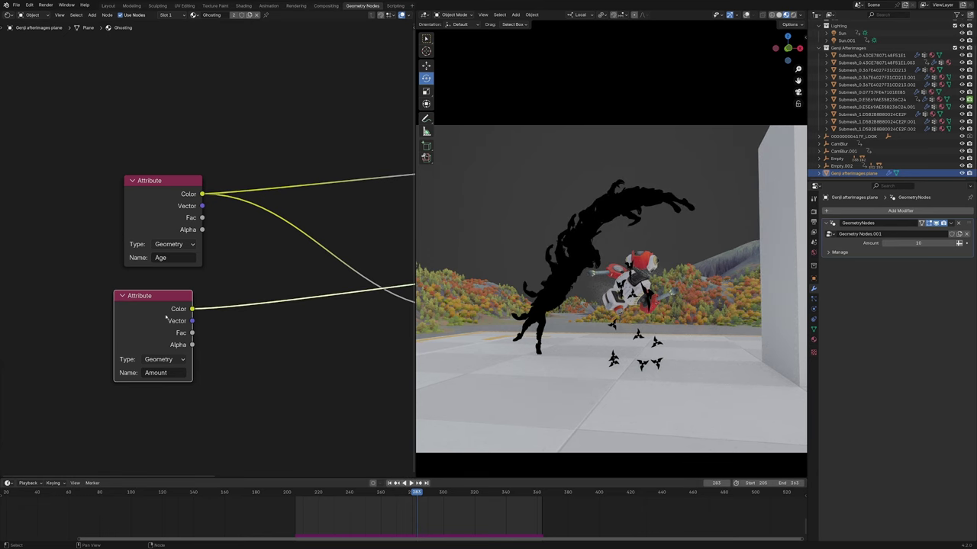
pyautogui.moveTo(168, 335); pyautogui.dragTo(181, 322)
# Switch to the geometry nodes and set the Amount Store Named Attribute node's domain to Point
pyautogui.click(9, 15)
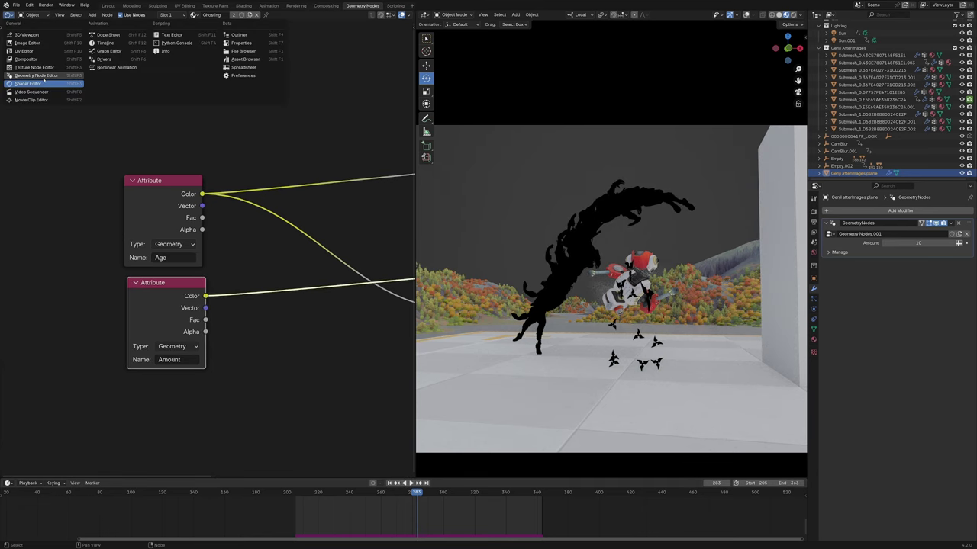
pyautogui.click(42, 76)
pyautogui.scroll(-8, 222, 306)
pyautogui.moveTo(222, 306); pyautogui.dragTo(353, 287, button='middle')
pyautogui.moveTo(295, 298); pyautogui.dragTo(221, 324, button='middle')
pyautogui.scroll(5, 220, 322)
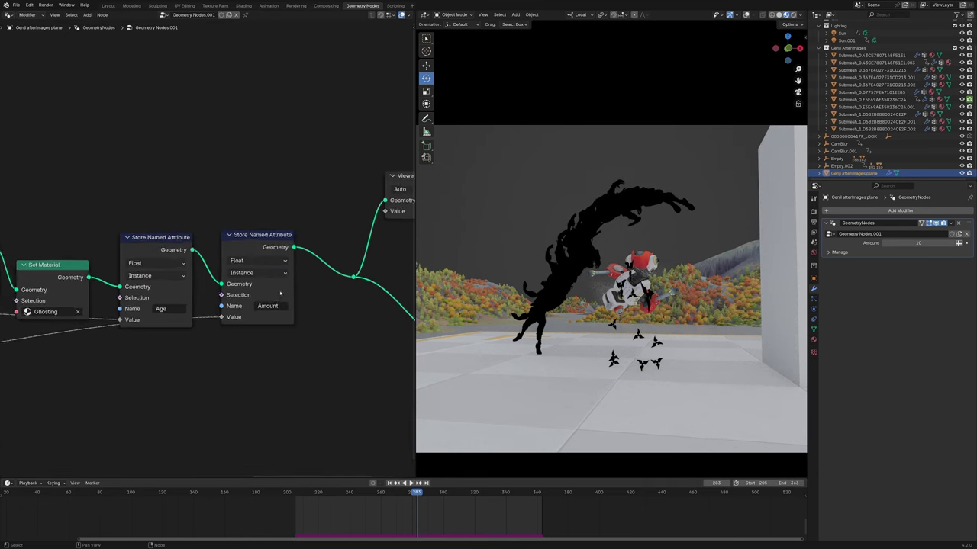
pyautogui.click(214, 268)
pyautogui.click(217, 296)
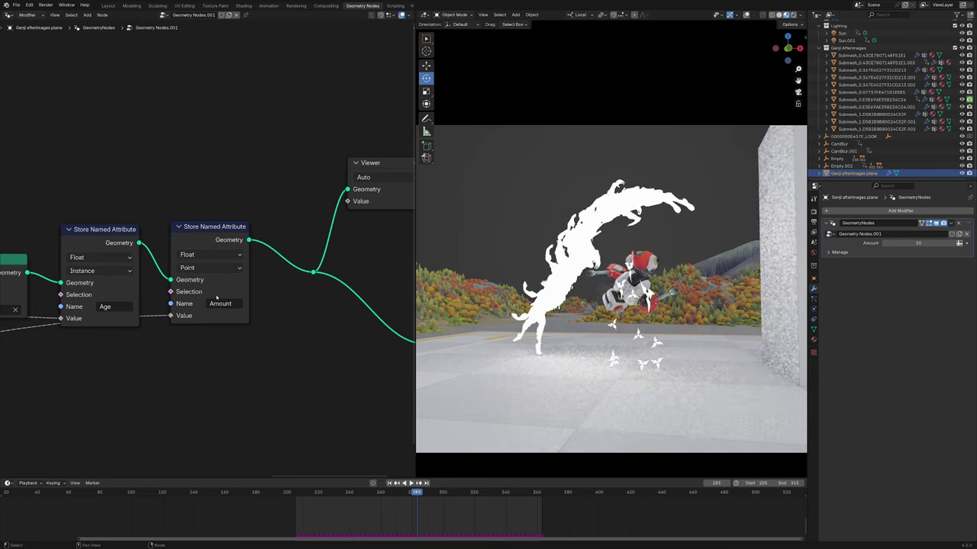
# Link the Amount attribute's Color to the Map Range's From Max in the Ghosting shader and preview the Map Range result
pyautogui.click(7, 14)
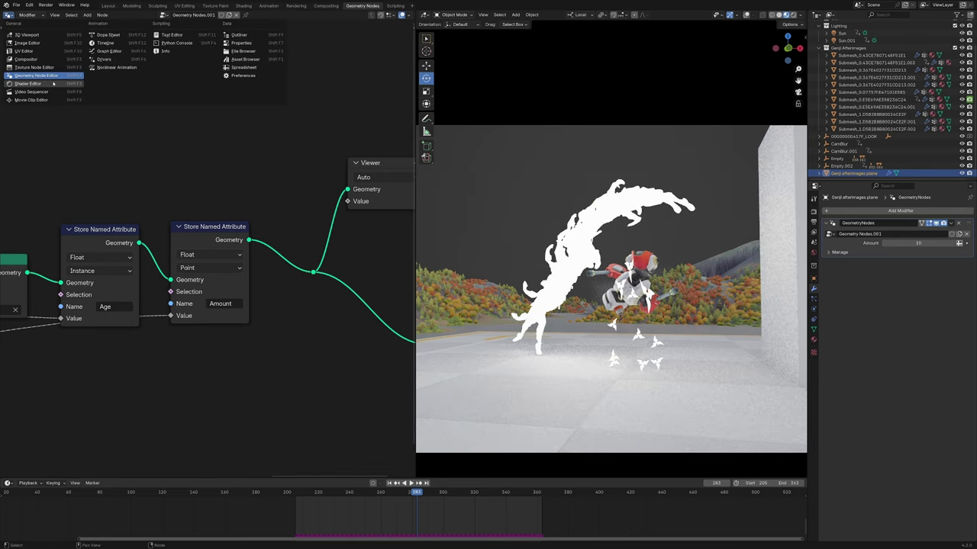
pyautogui.click(46, 82)
pyautogui.moveTo(137, 258); pyautogui.dragTo(401, 261, button='middle')
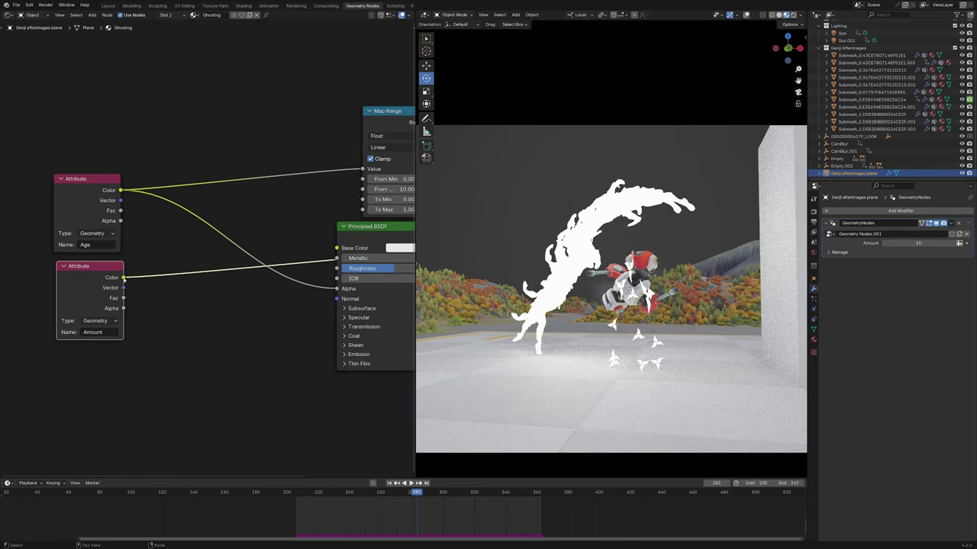
pyautogui.moveTo(124, 277)
pyautogui.mouseDown()
pyautogui.moveTo(333, 190)
pyautogui.moveTo(374, 190)
pyautogui.mouseUp()
pyautogui.moveTo(403, 126)
pyautogui.mouseDown(button='middle')
pyautogui.moveTo(295, 151)
pyautogui.moveTo(197, 158)
pyautogui.mouseUp(button='middle')
pyautogui.scroll(4, 599, 250)
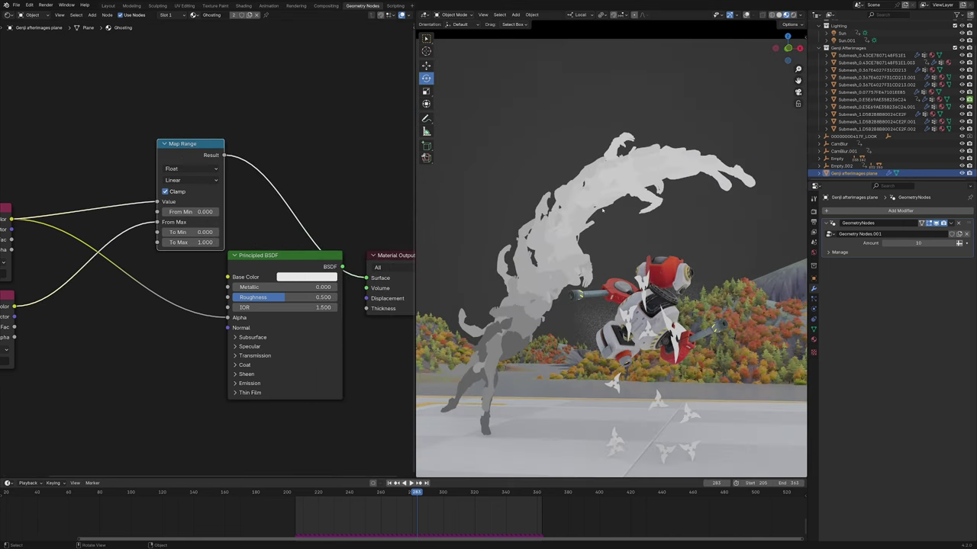
# Try raising the modifier's Amount to 15, and undo the change
pyautogui.scroll(-4, 599, 250)
pyautogui.scroll(1, 610, 250)
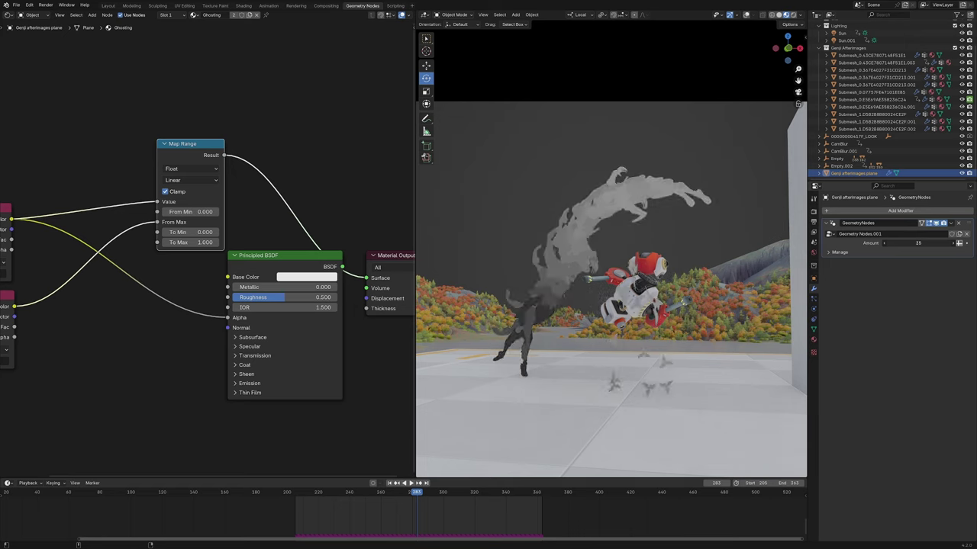
pyautogui.moveTo(919, 243); pyautogui.dragTo(939, 244)
pyautogui.hotkey('ctrl', 'z')
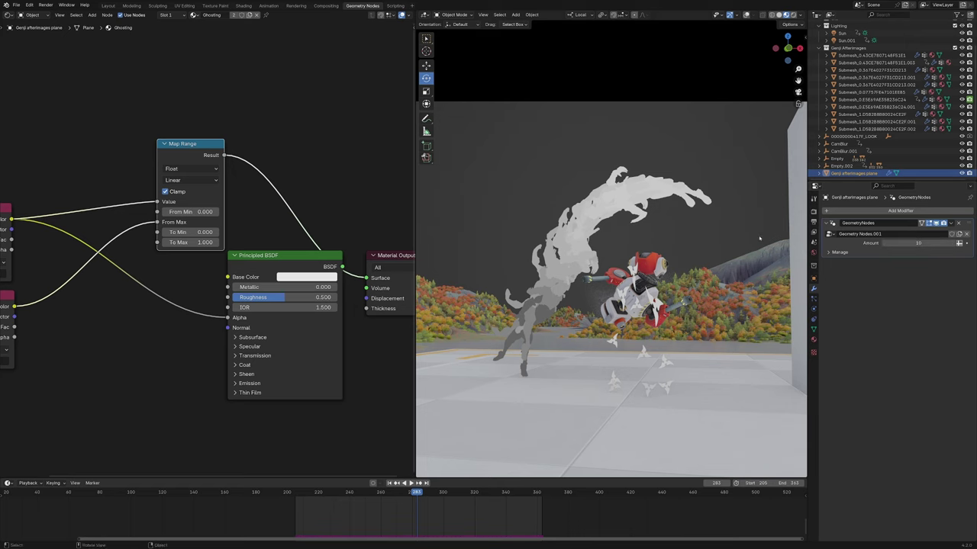
# Move the Principled BSDF and Material Output nodes away from Map Range to free space between them
pyautogui.moveTo(222, 353); pyautogui.dragTo(361, 341)
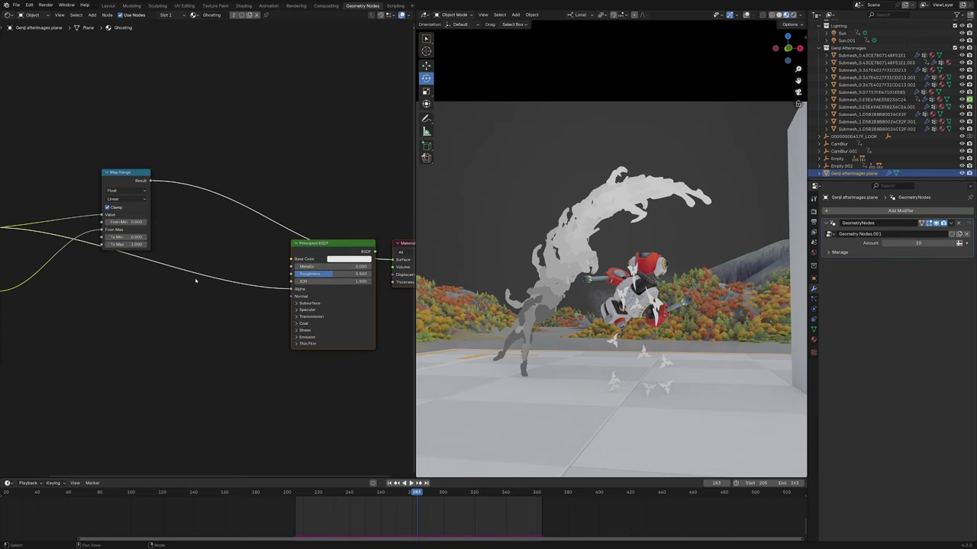
pyautogui.click(196, 278)
pyautogui.scroll(2, 213, 237)
pyautogui.moveTo(212, 236); pyautogui.dragTo(183, 273, button='middle')
pyautogui.hotkey('shift', 'a')
pyautogui.click(203, 191)
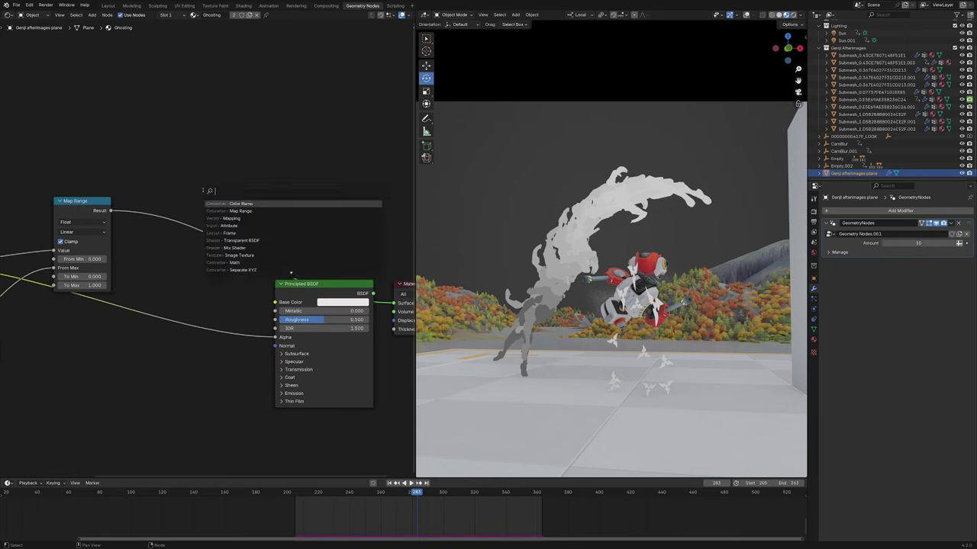
pyautogui.write('mix')
pyautogui.press('Return')
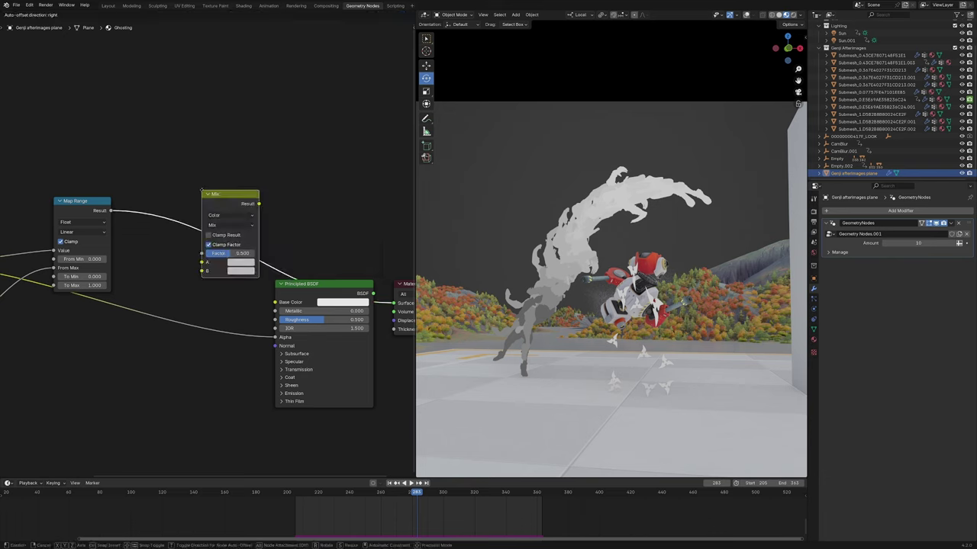
pyautogui.press('Escape')
# Insert a Color Ramp node on the link between the Map Range's Result and the Material Output
pyautogui.hotkey('shift', 'a')
pyautogui.write('color')
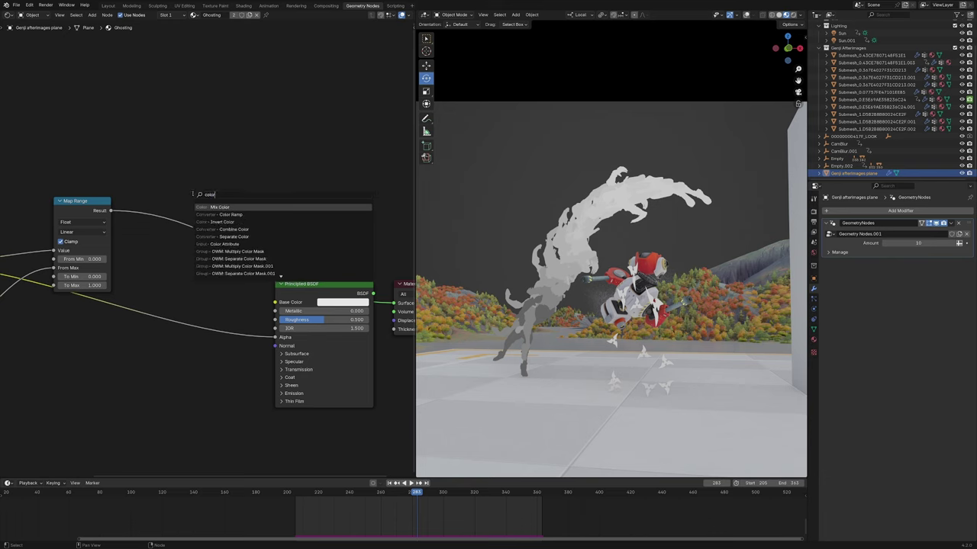
pyautogui.press('Down')
pyautogui.press('Return')
pyautogui.click(152, 194)
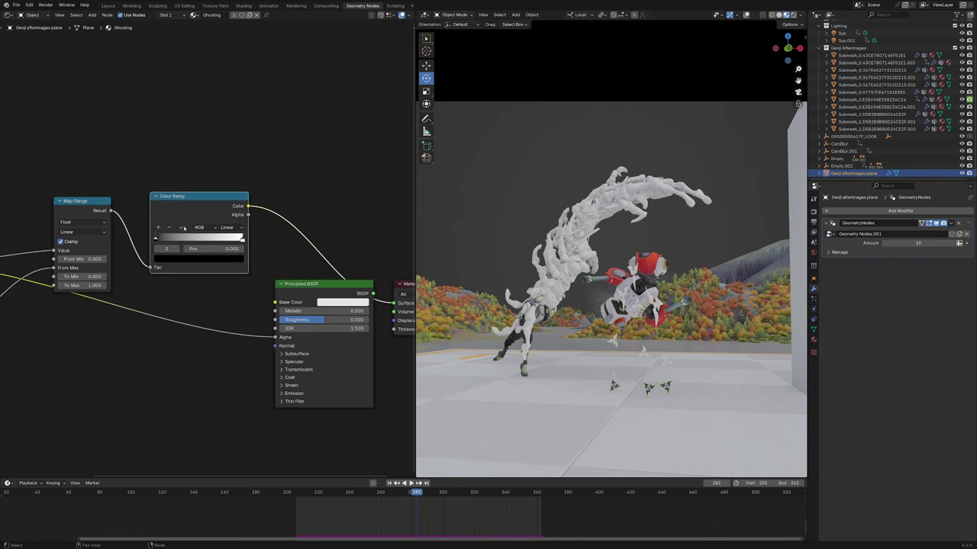
# Set the Color Ramp's color mode to HSL and its interpolation to Far
pyautogui.scroll(4, 211, 246)
pyautogui.click(206, 209)
pyautogui.click(223, 258)
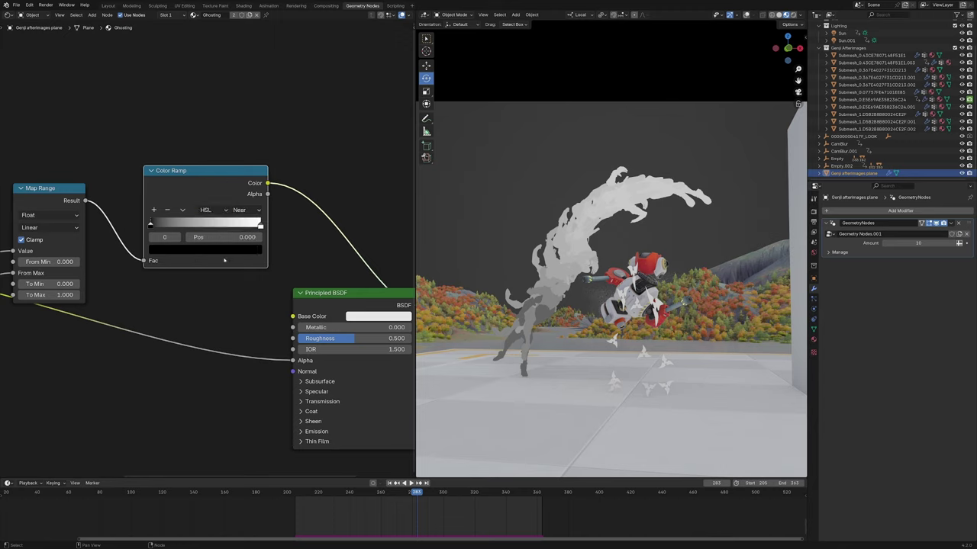
pyautogui.click(248, 210)
pyautogui.click(248, 225)
# Color the Color Ramp's first stop pure red and its last stop pure blue
pyautogui.click(185, 251)
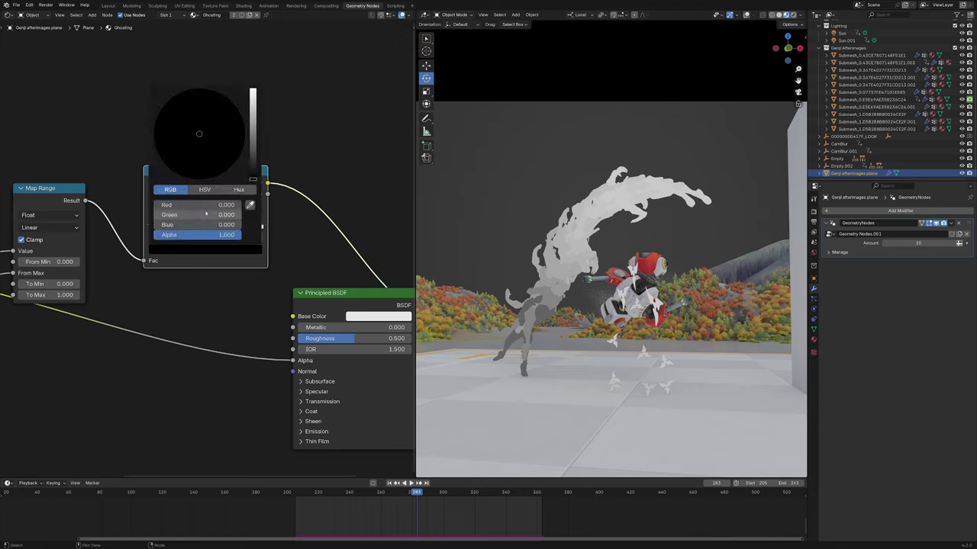
pyautogui.moveTo(202, 205); pyautogui.dragTo(267, 205)
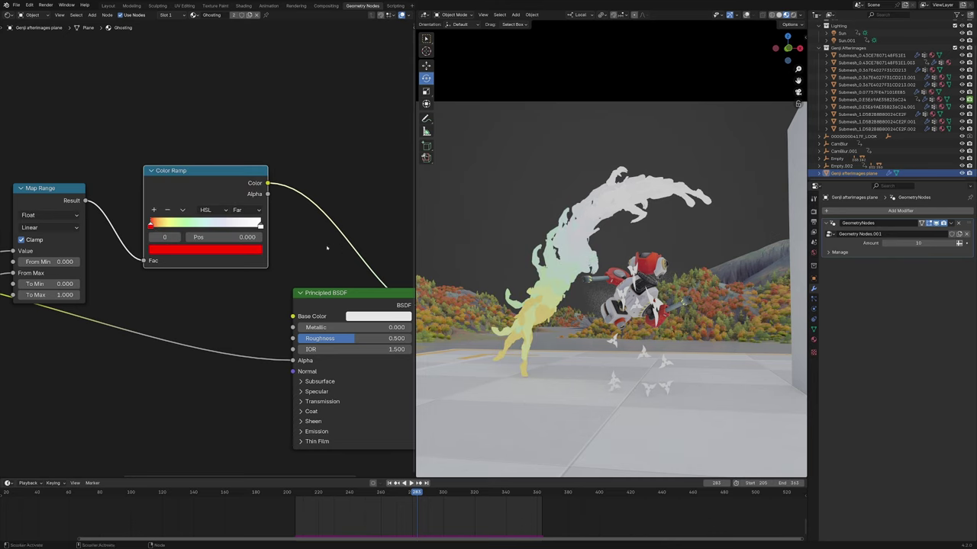
pyautogui.click(260, 226)
pyautogui.click(243, 250)
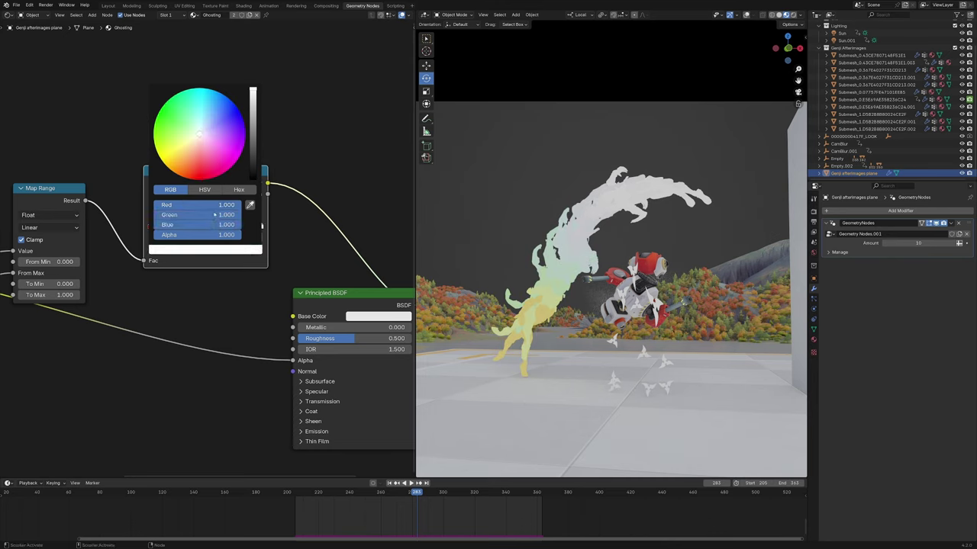
pyautogui.moveTo(229, 205); pyautogui.dragTo(153, 205)
pyautogui.moveTo(231, 215); pyautogui.dragTo(152, 215)
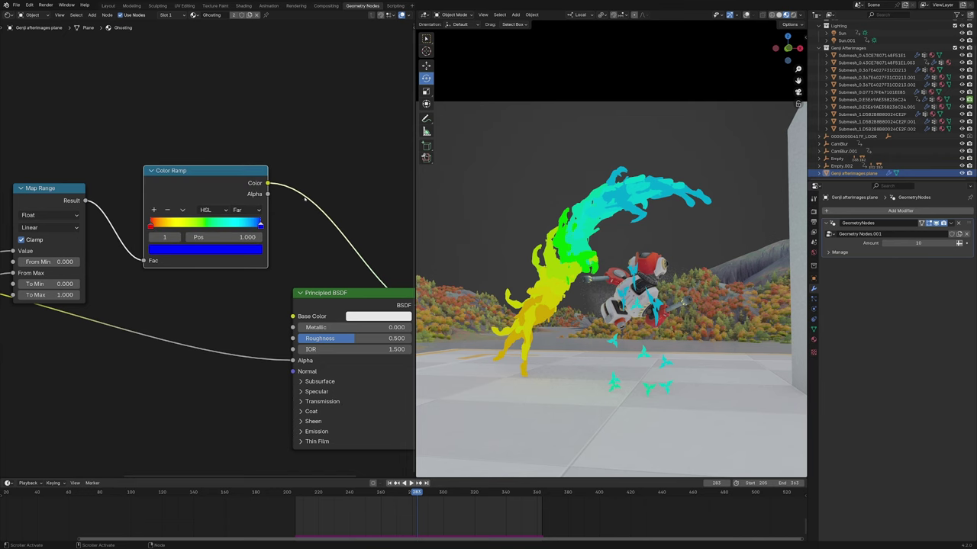
# Expand the Principled BSDF's Emission settings and link the Color Ramp's Color to the Emission Color
pyautogui.scroll(1, 592, 261)
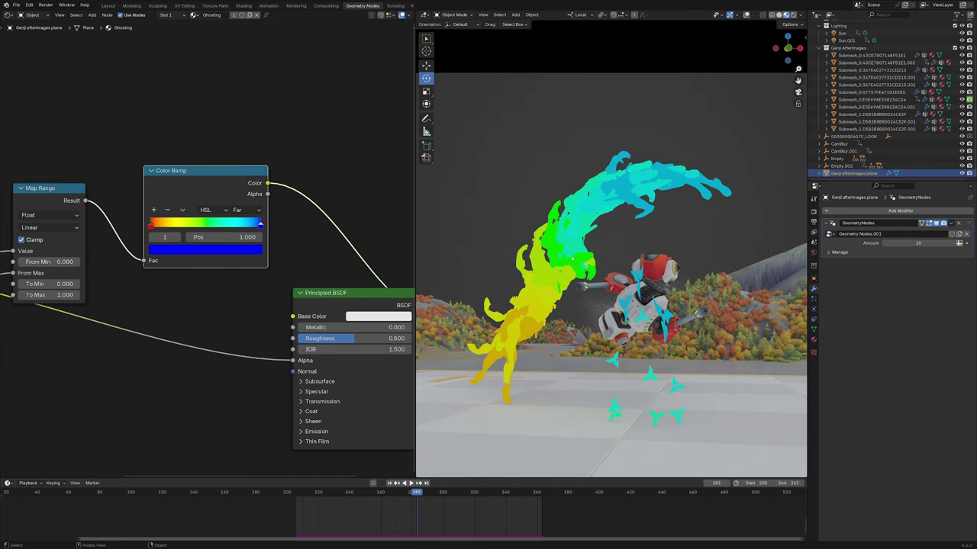
pyautogui.keyDown('shift'); pyautogui.moveTo(592, 267); pyautogui.dragTo(645, 234, button='middle'); pyautogui.keyUp('shift')
pyautogui.scroll(2, 646, 234)
pyautogui.scroll(-2, 645, 234)
pyautogui.scroll(-3, 328, 233)
pyautogui.moveTo(328, 233); pyautogui.dragTo(235, 147, button='middle')
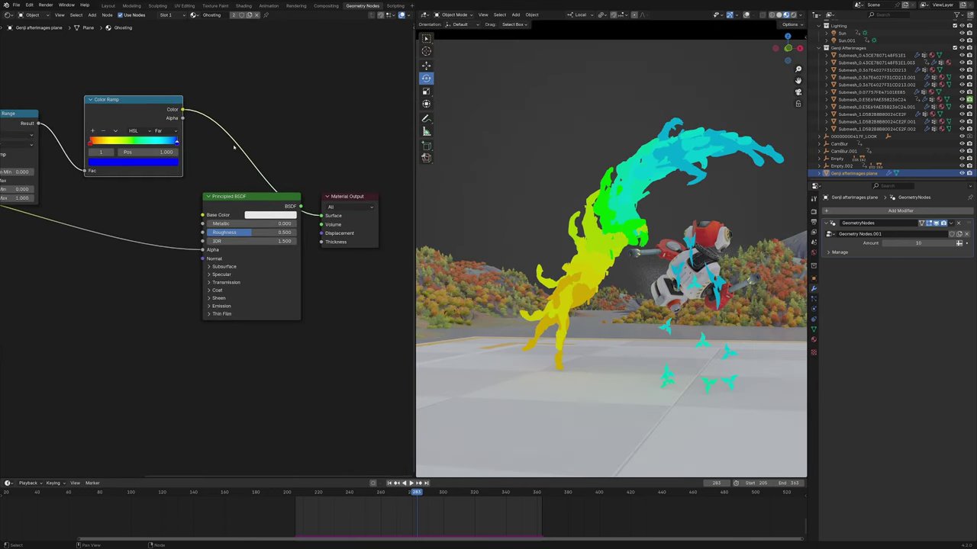
pyautogui.click(221, 306)
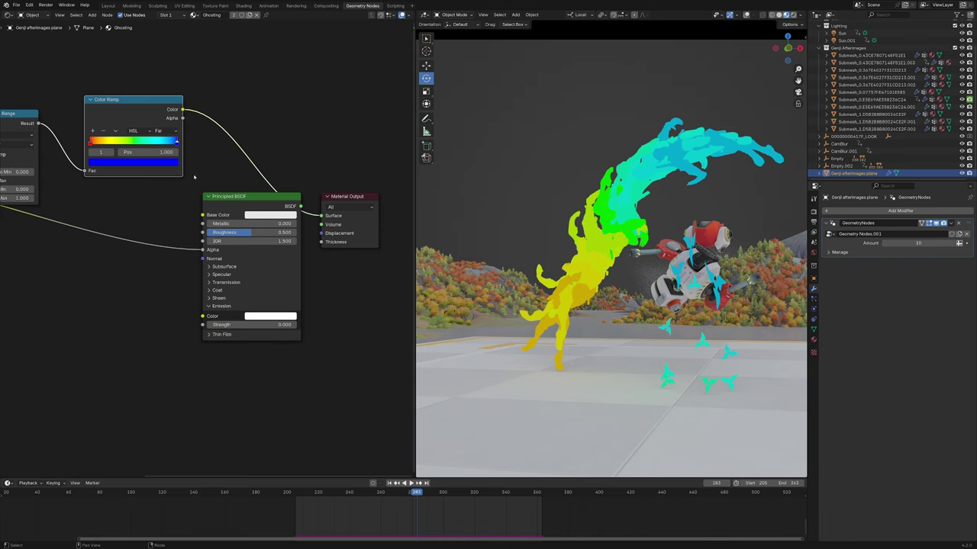
pyautogui.moveTo(182, 110); pyautogui.dragTo(209, 289)
pyautogui.moveTo(202, 316); pyautogui.dragTo(202, 316)
# Link the Map Range's Result to the Principled BSDF's Alpha and preview the Map Range output
pyautogui.moveTo(164, 290); pyautogui.dragTo(274, 293, button='middle')
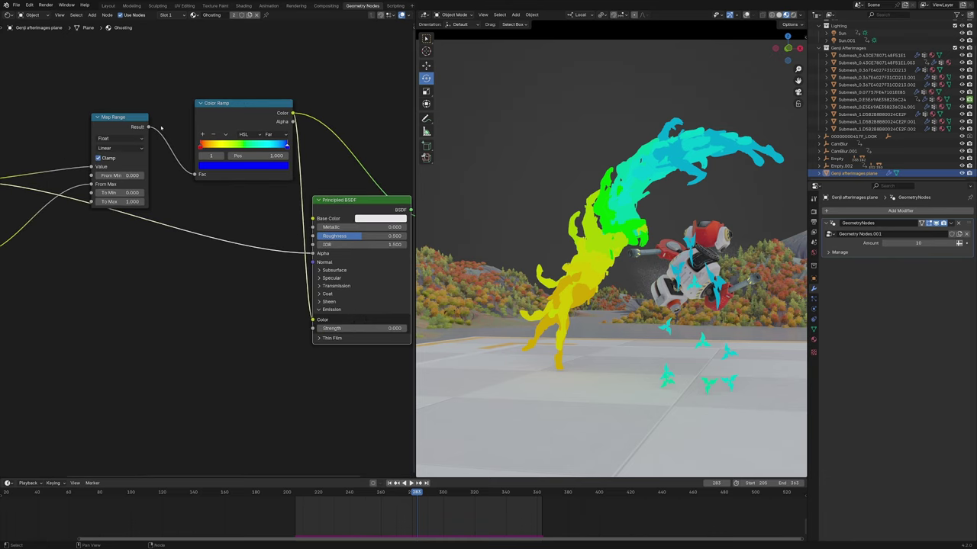
pyautogui.moveTo(149, 127); pyautogui.dragTo(313, 253)
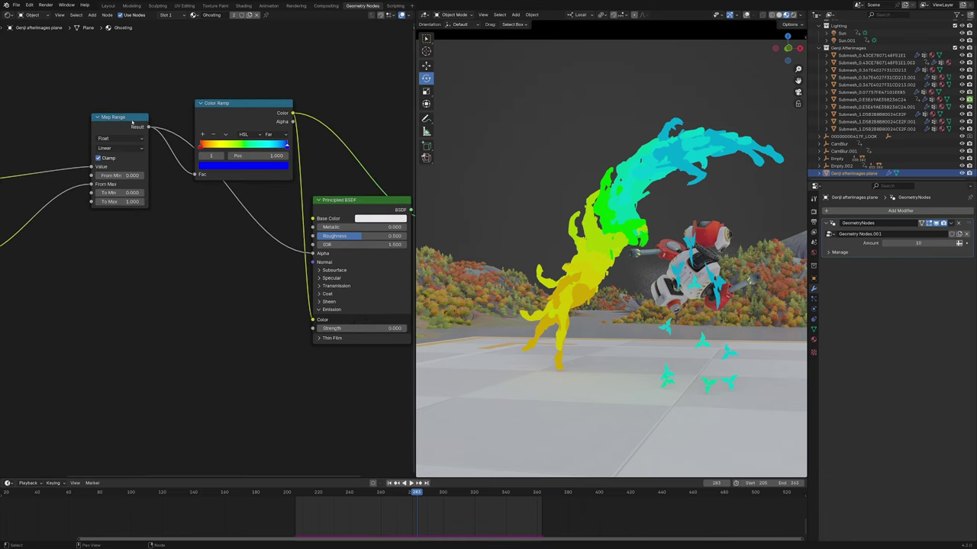
pyautogui.keyDown('ctrl'); pyautogui.keyDown('shift'); pyautogui.click(121, 119); pyautogui.keyUp('shift'); pyautogui.keyUp('ctrl')
# Insert an Invert Color node on the link between the Map Range and the Principled BSDF's Alpha
pyautogui.hotkey('shift', 'a')
pyautogui.click(235, 205)
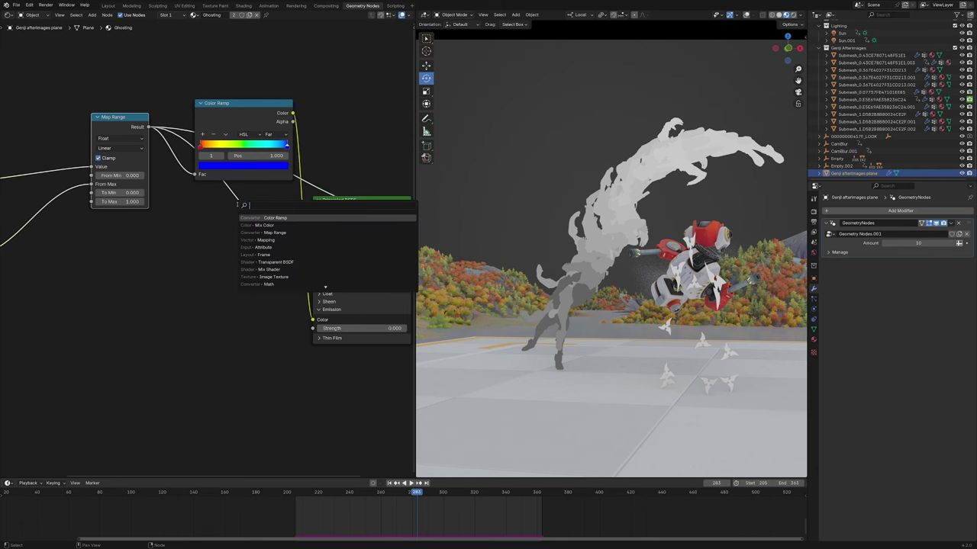
pyautogui.write('in')
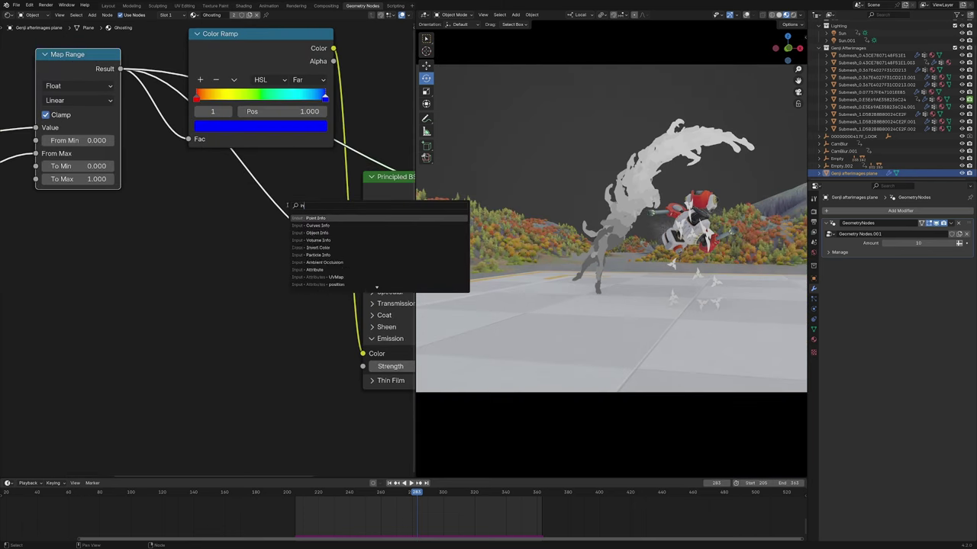
pyautogui.write('v')
pyautogui.press('Return')
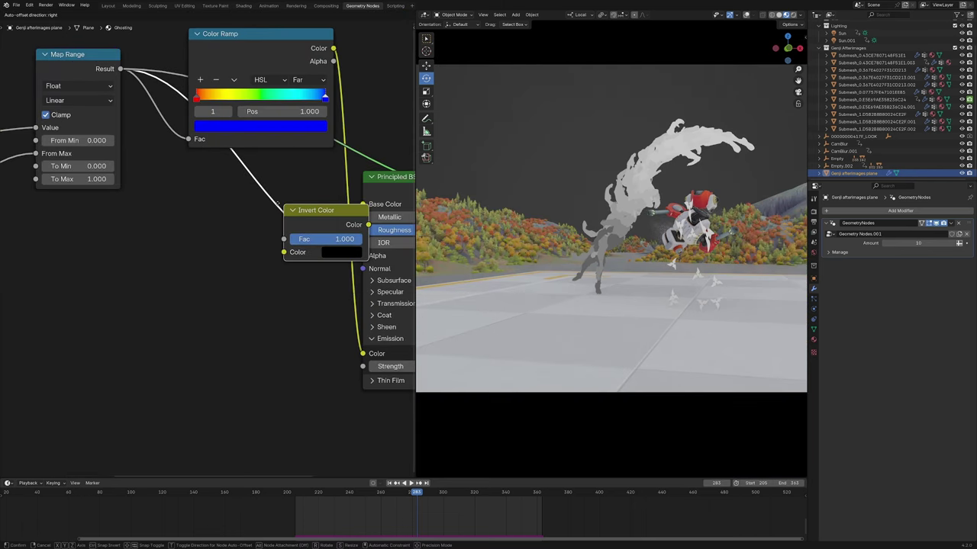
pyautogui.click(227, 206)
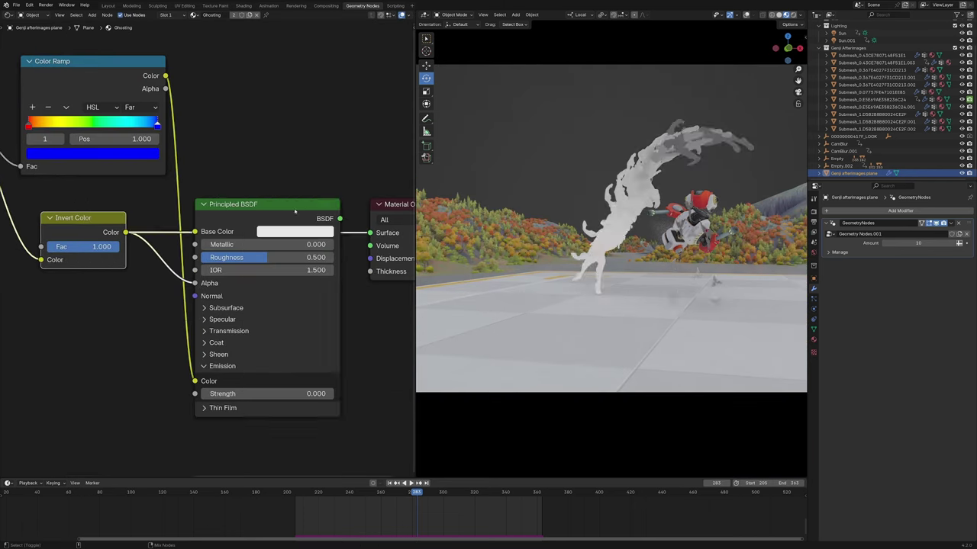
# Route the Principled BSDF back into the Material Output's Surface and inspect the afterimages up close
pyautogui.keyDown('ctrl'); pyautogui.keyDown('shift'); pyautogui.click(295, 211); pyautogui.keyUp('shift'); pyautogui.keyUp('ctrl')
pyautogui.scroll(1, 644, 205)
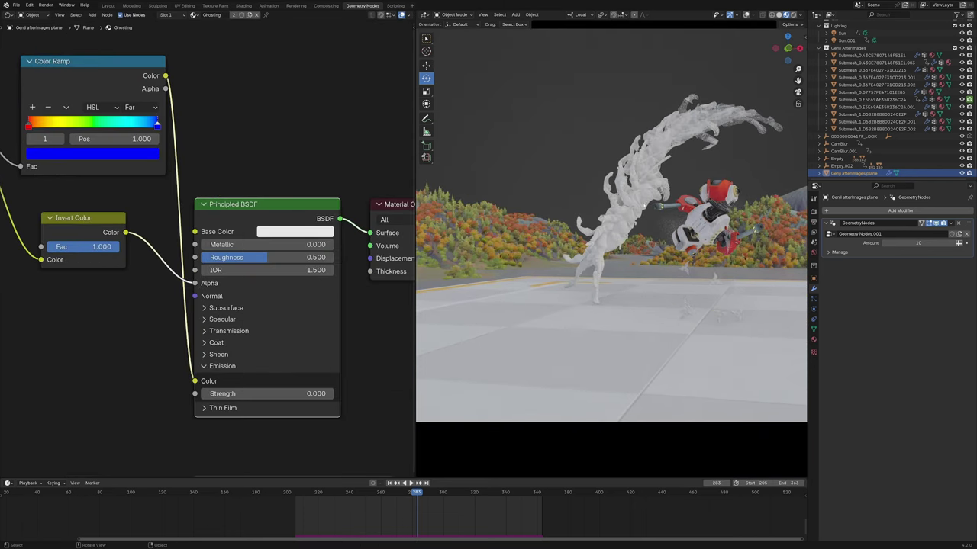
pyautogui.keyDown('shift'); pyautogui.moveTo(679, 180); pyautogui.dragTo(675, 237, button='middle'); pyautogui.keyUp('shift')
pyautogui.scroll(4, 676, 237)
pyautogui.scroll(-3, 243, 267)
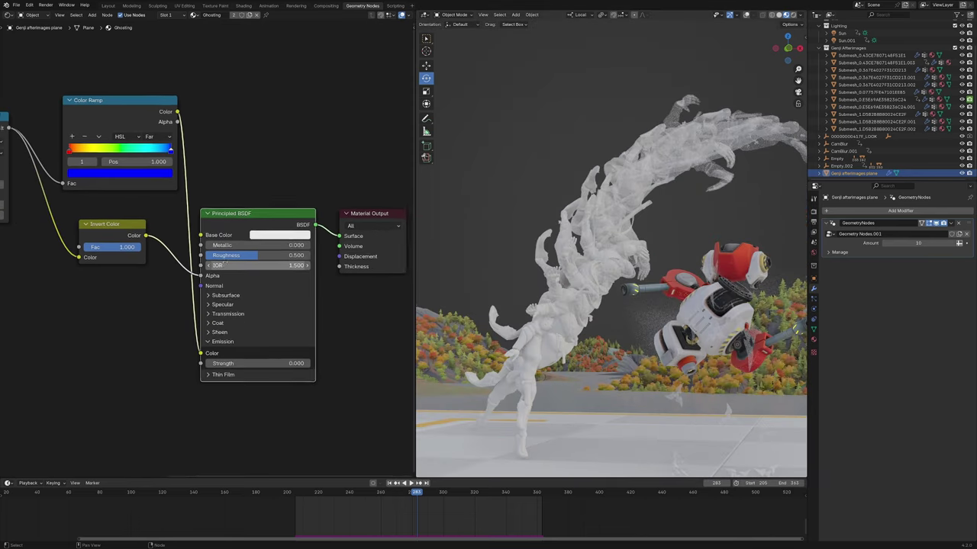
# Link the Color Ramp's Color to the Principled BSDF's Base Color and set the Emission Strength to 1.0
pyautogui.moveTo(261, 283); pyautogui.dragTo(274, 281, button='middle')
pyautogui.scroll(1, 274, 280)
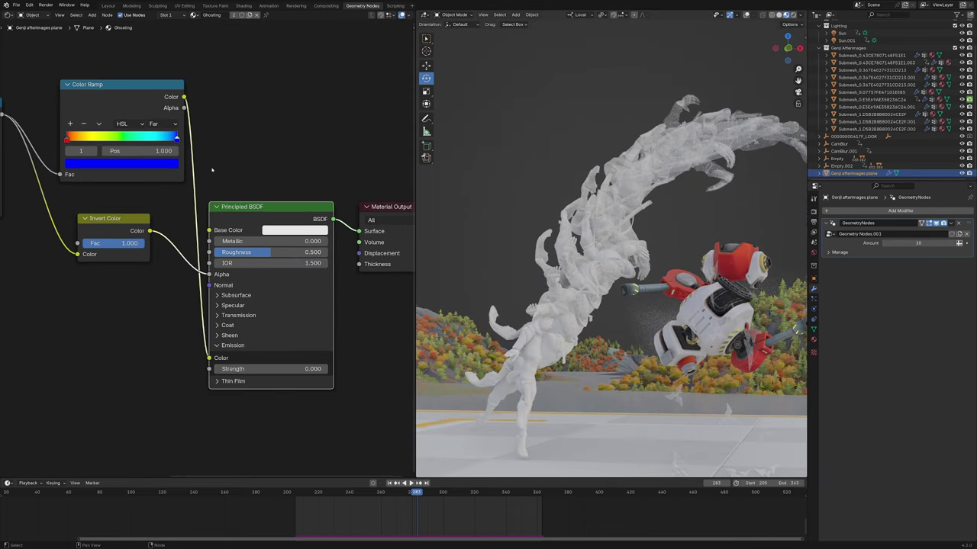
pyautogui.moveTo(177, 96); pyautogui.dragTo(262, 116, button='middle')
pyautogui.moveTo(269, 116); pyautogui.dragTo(294, 250)
pyautogui.moveTo(293, 249); pyautogui.dragTo(210, 225, button='middle')
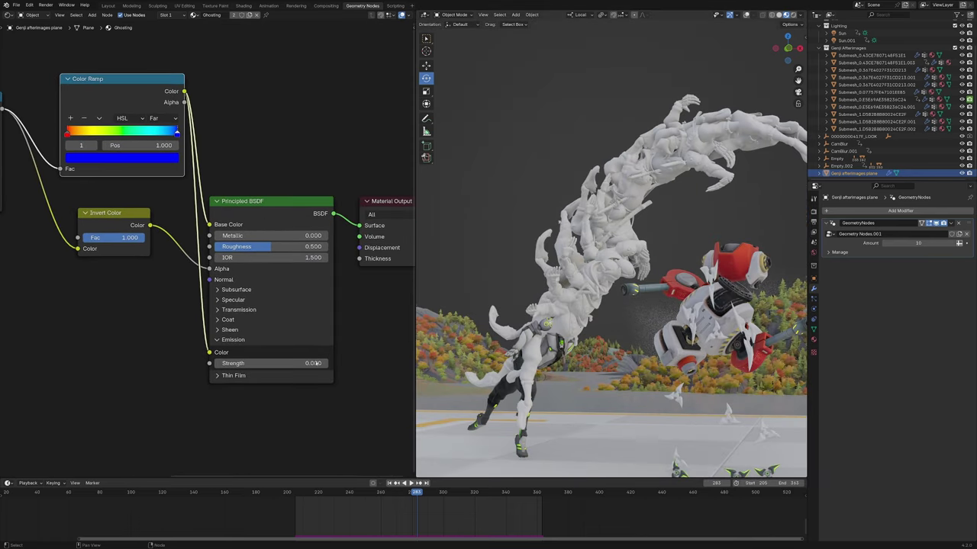
pyautogui.click(286, 365)
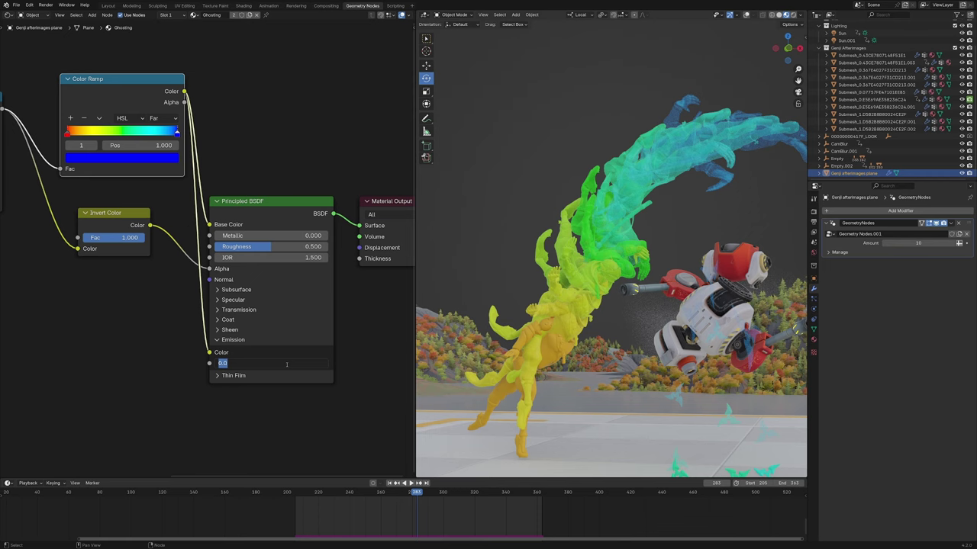
pyautogui.write('1')
pyautogui.press('Return')
pyautogui.press('KP_0')
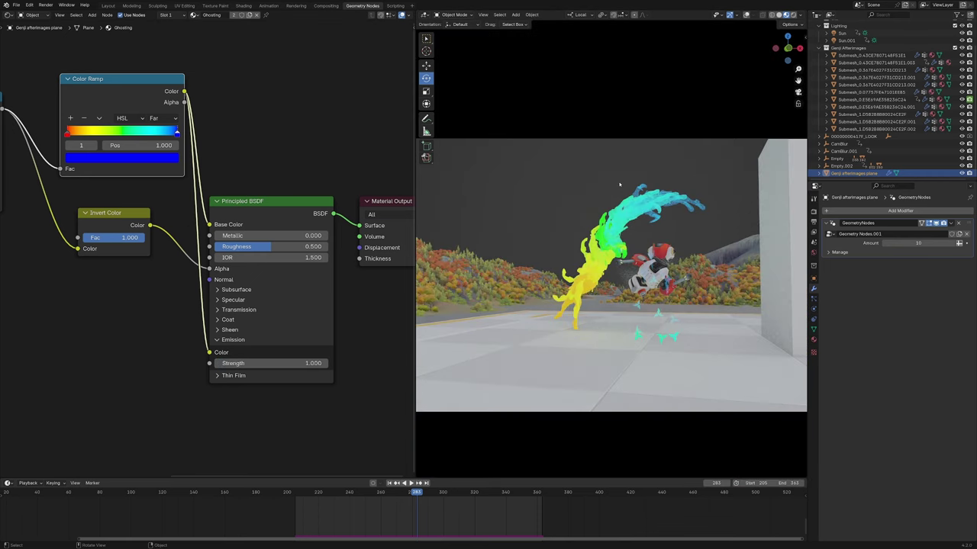
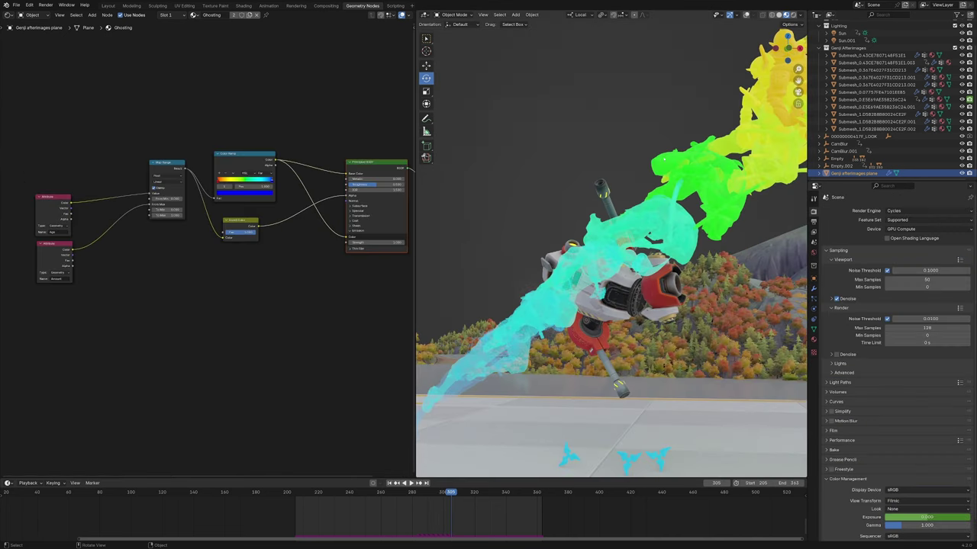
# Examine how the translucent afterimages overlap around the red and white robot at frame 305
pyautogui.keyDown('shift'); pyautogui.moveTo(694, 150); pyautogui.dragTo(563, 205, button='middle'); pyautogui.keyUp('shift')
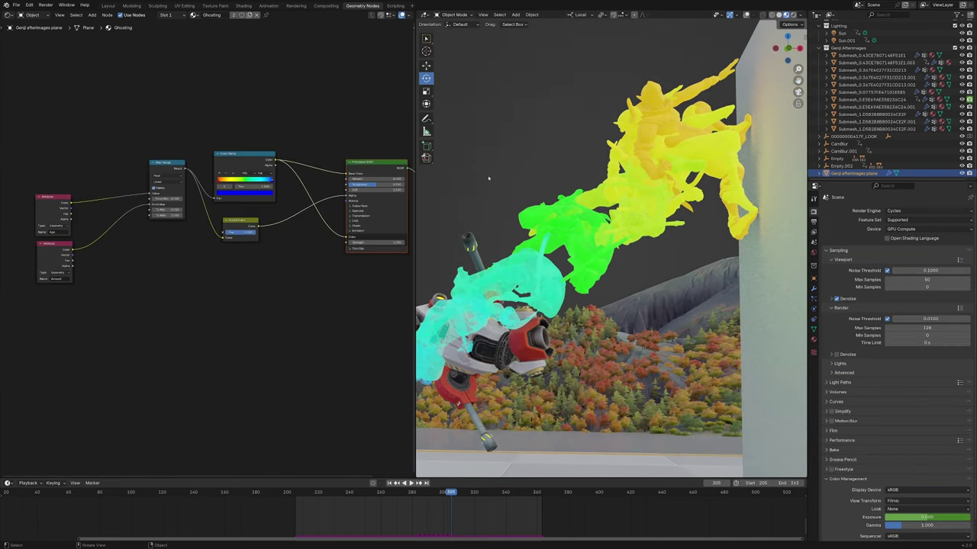
pyautogui.moveTo(488, 179); pyautogui.dragTo(591, 148, button='middle')
pyautogui.scroll(-2, 631, 179)
pyautogui.keyDown('shift'); pyautogui.moveTo(511, 265); pyautogui.dragTo(587, 222, button='middle'); pyautogui.keyUp('shift')
pyautogui.scroll(4, 587, 222)
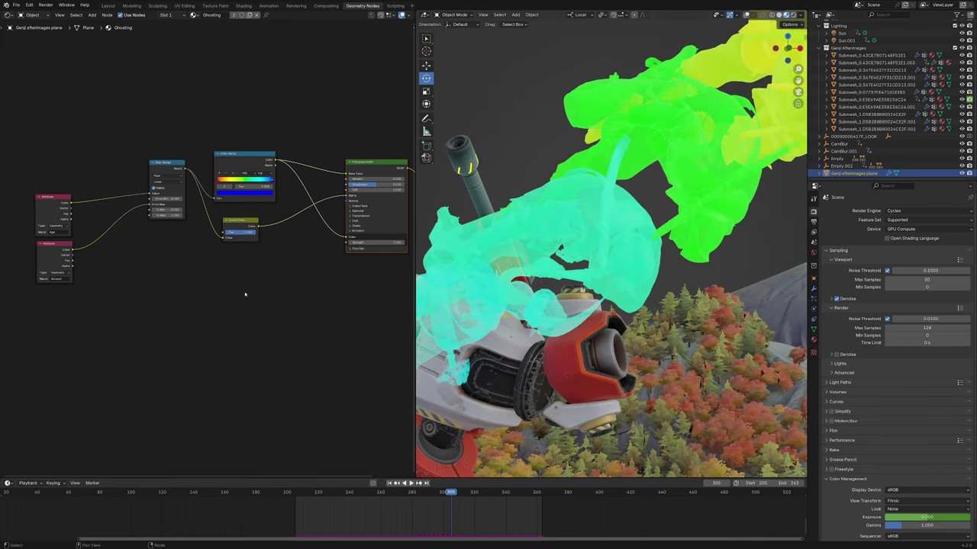
pyautogui.scroll(1, 200, 263)
pyautogui.moveTo(203, 263); pyautogui.dragTo(339, 267, button='middle')
pyautogui.scroll(-5, 522, 294)
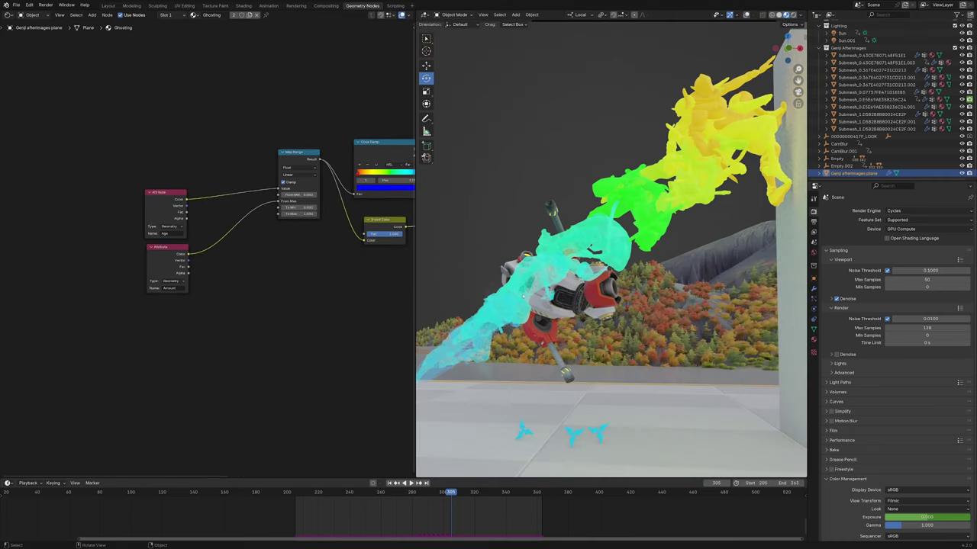
# Add a Geometry input node below the Map Range in the Ghosting shader
pyautogui.scroll(1, 523, 296)
pyautogui.scroll(2, 261, 290)
pyautogui.moveTo(259, 290); pyautogui.dragTo(155, 299, button='middle')
pyautogui.hotkey('shift', 'a')
pyautogui.click(228, 263)
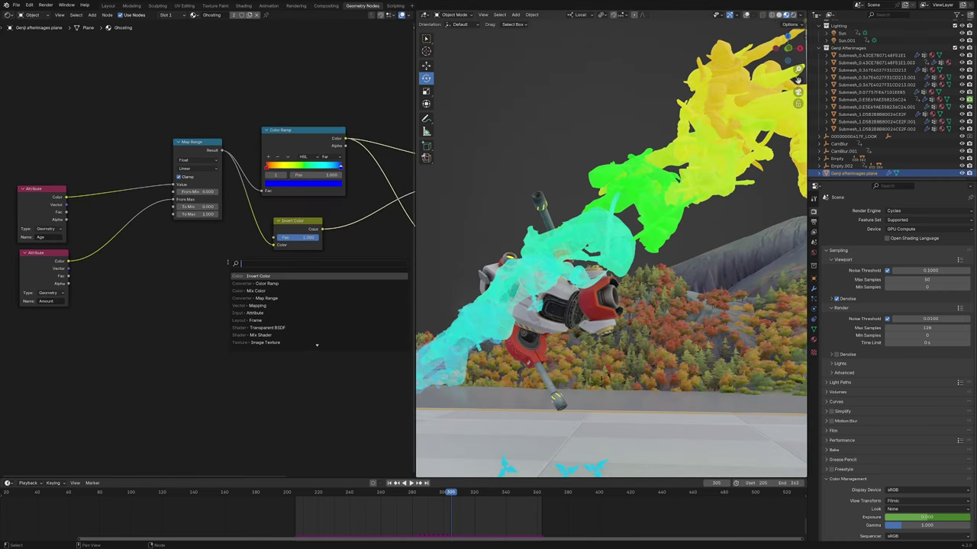
pyautogui.write('geo')
pyautogui.press('Return')
# Insert a Math node set to Multiply between Invert Color and Alpha, and link Geometry's Backfacing to its second Value
pyautogui.hotkey('shift', 'a')
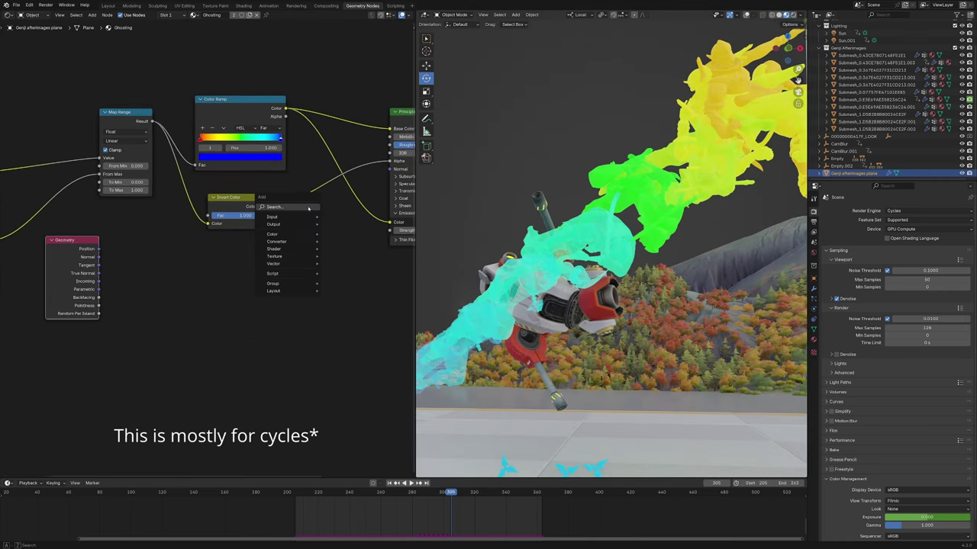
pyautogui.click(308, 208)
pyautogui.write('add')
pyautogui.press('Return')
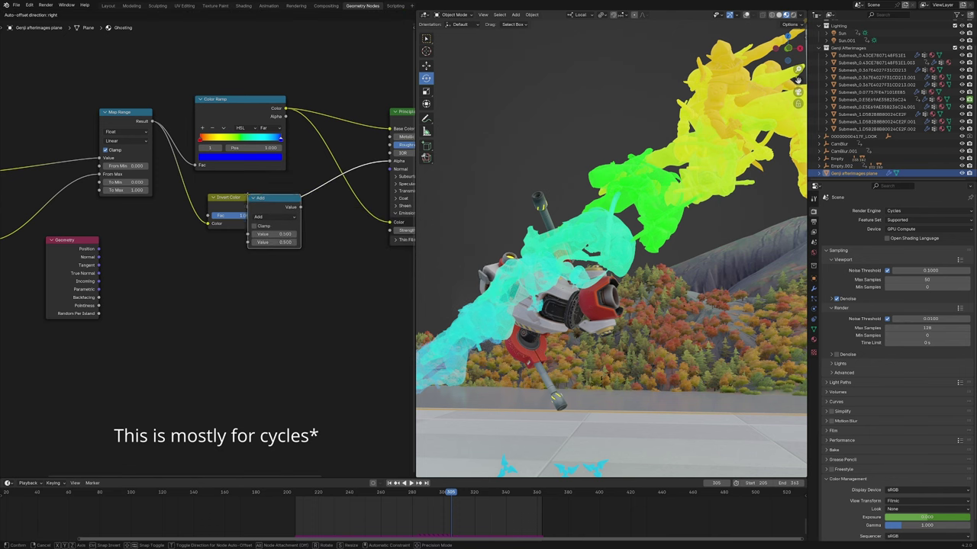
pyautogui.click(303, 212)
pyautogui.click(313, 212)
pyautogui.click(314, 249)
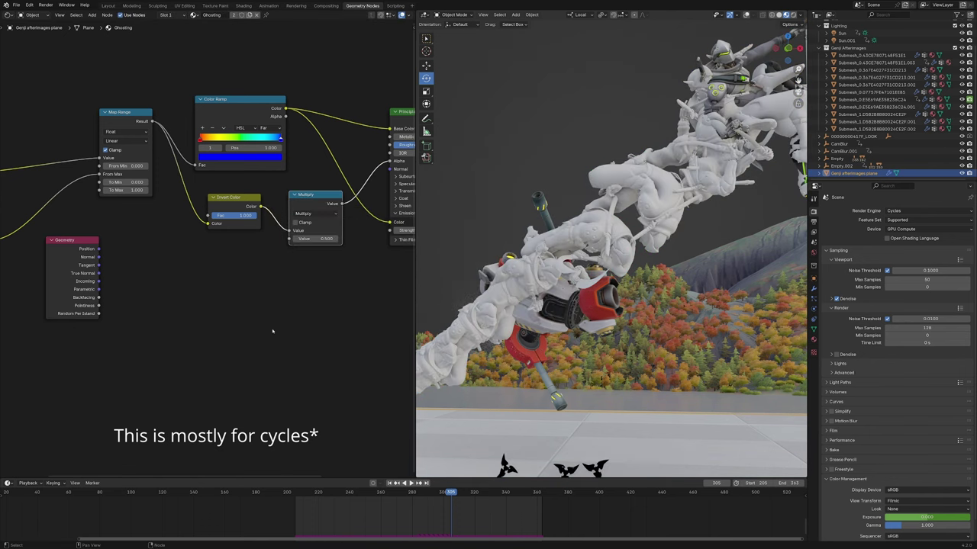
pyautogui.moveTo(105, 304); pyautogui.dragTo(296, 245)
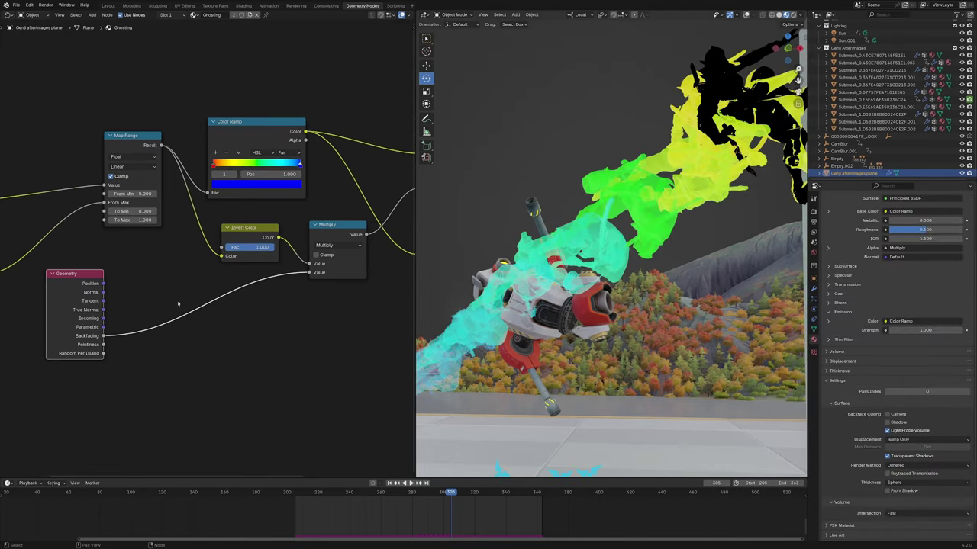
# Insert an Invert Color node between Geometry's Backfacing and the Multiply node's second Value, and tidy the Geometry and Invert Color positions
pyautogui.hotkey('shift', 'a')
pyautogui.write('color')
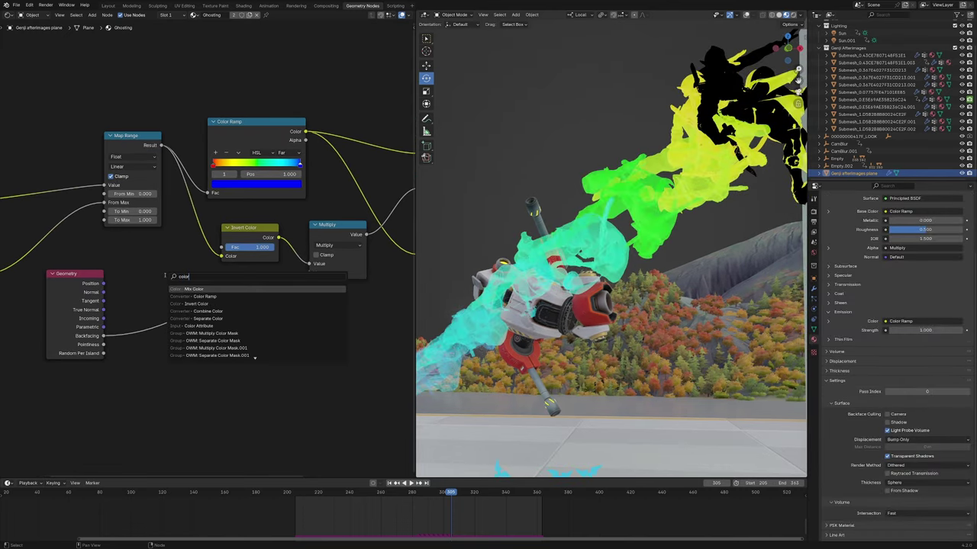
pyautogui.click(195, 304)
pyautogui.click(203, 313)
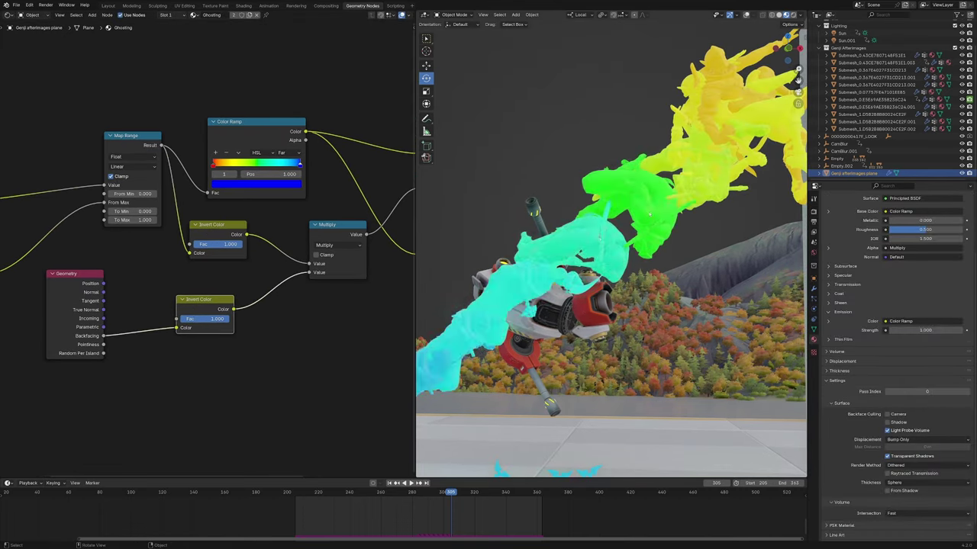
pyautogui.scroll(2, 649, 215)
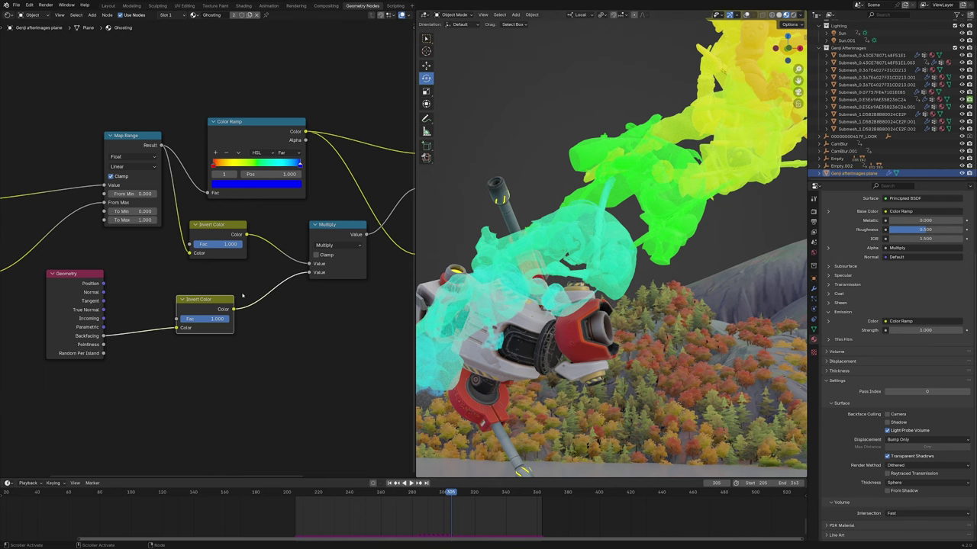
pyautogui.moveTo(214, 301); pyautogui.dragTo(249, 300)
pyautogui.moveTo(86, 283); pyautogui.dragTo(144, 252)
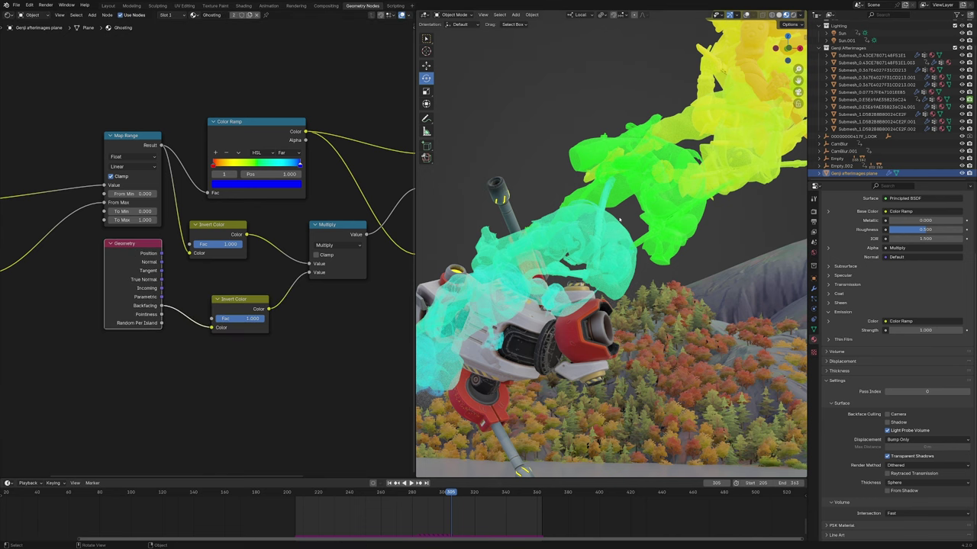
# Set the Ghosting material's Render Method to Blended, disable Transparency Overlap, and play the animation briefly to check it
pyautogui.scroll(-4, 713, 197)
pyautogui.scroll(1, 734, 227)
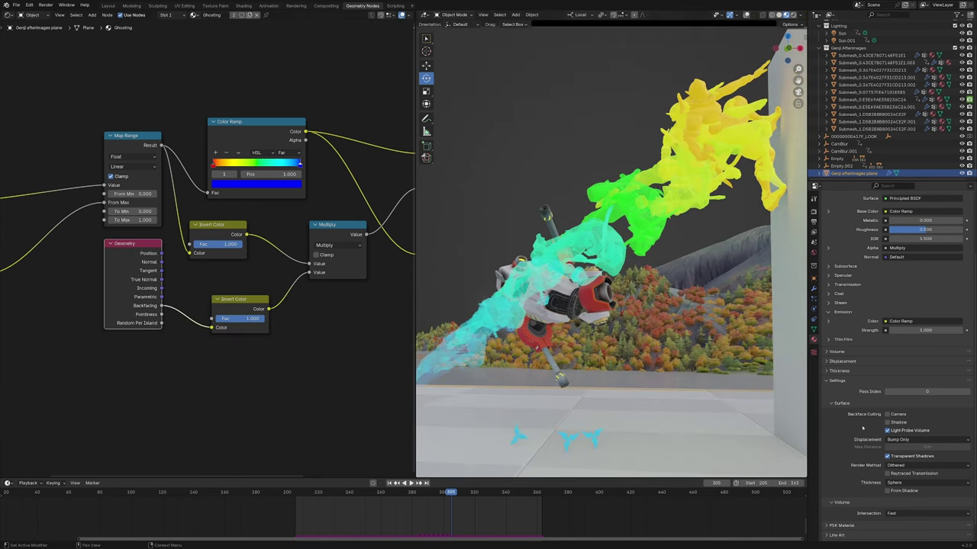
pyautogui.click(920, 465)
pyautogui.click(912, 481)
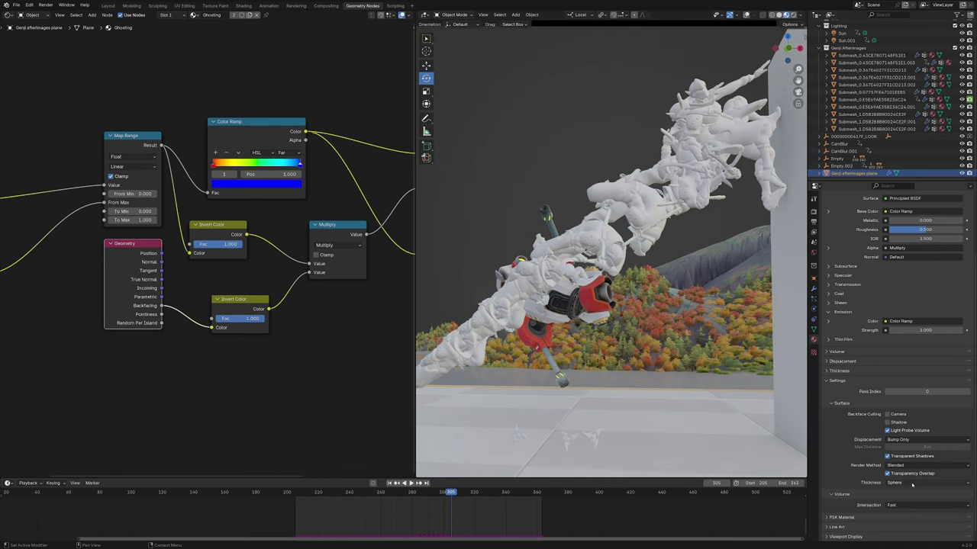
pyautogui.scroll(2, 759, 371)
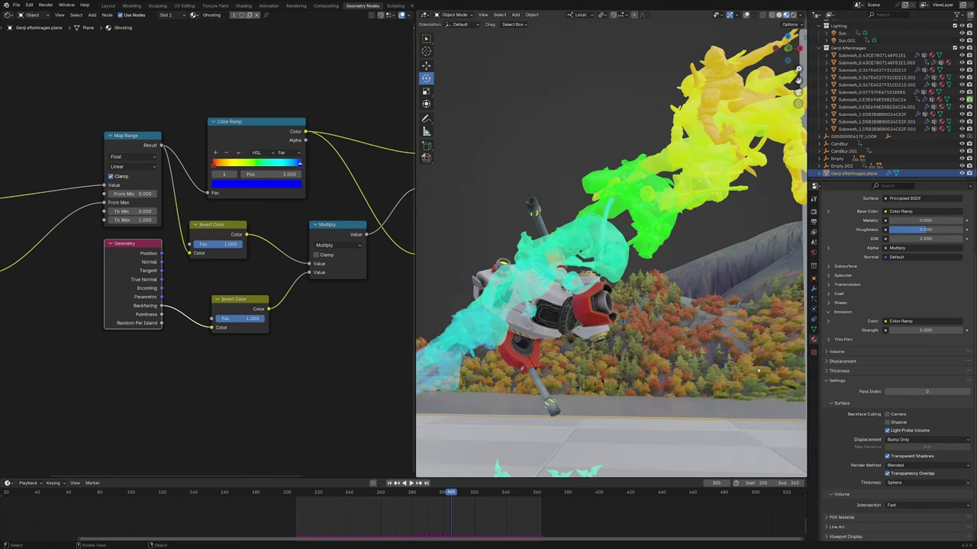
pyautogui.click(887, 473)
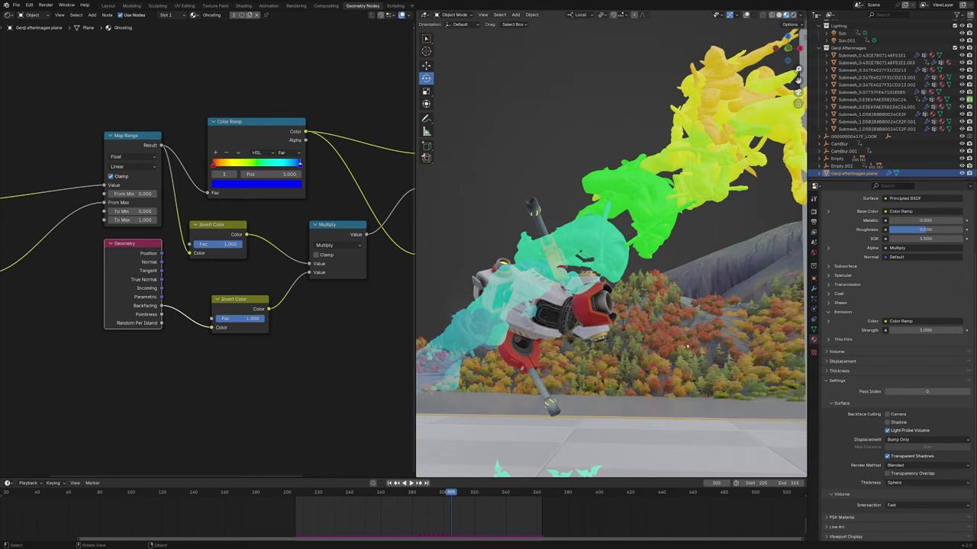
pyautogui.press('space')
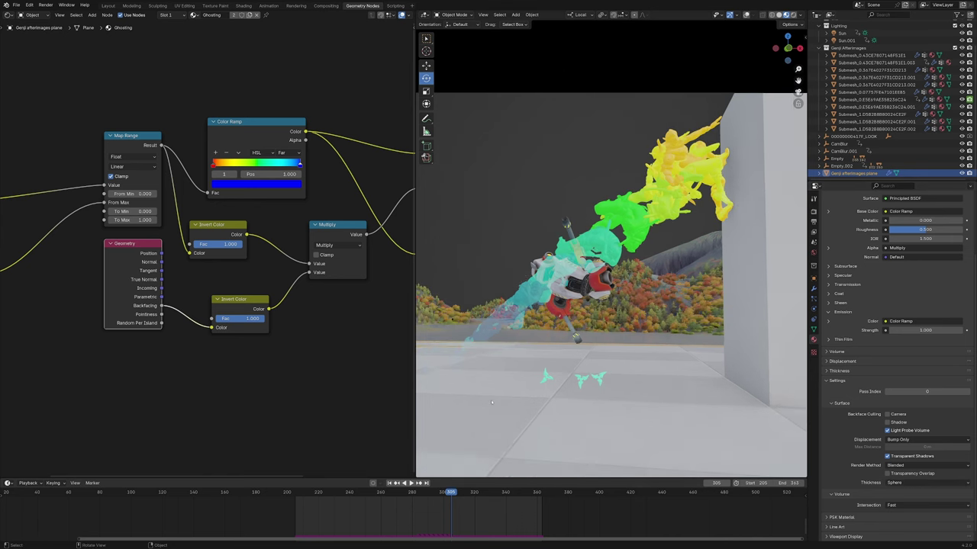
pyautogui.press('space')
# Move the Principled BSDF and Material Output nodes away from the Multiply node to make room for more nodes
pyautogui.scroll(-4, 312, 163)
pyautogui.moveTo(312, 162); pyautogui.dragTo(196, 181, button='middle')
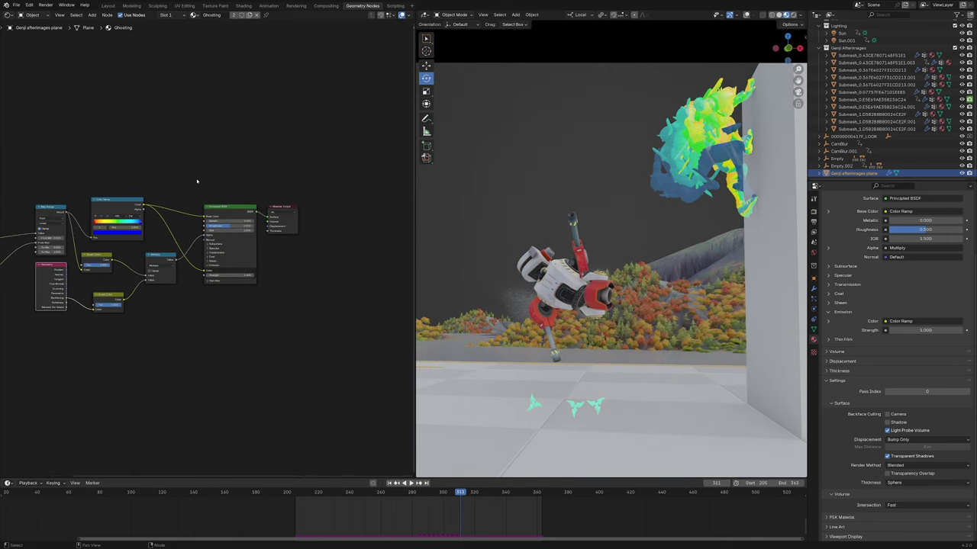
pyautogui.moveTo(196, 180); pyautogui.dragTo(329, 238)
pyautogui.press('g')
pyautogui.click(309, 359)
pyautogui.scroll(2, 259, 338)
pyautogui.click(237, 285)
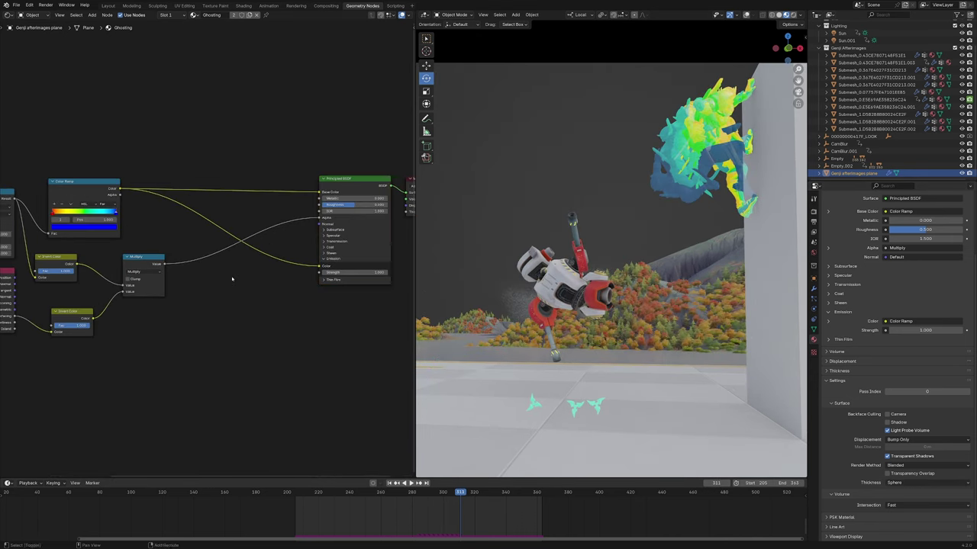
# Insert a Mix Color node between the Multiply node and the Principled BSDF's Alpha
pyautogui.hotkey('shift', 'a')
pyautogui.click(233, 278)
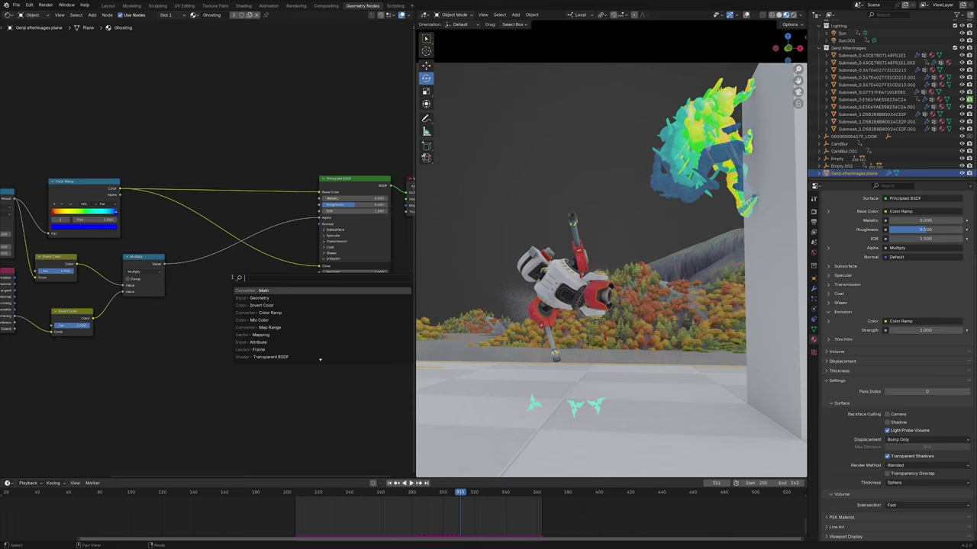
pyautogui.write('mix')
pyautogui.press('Return')
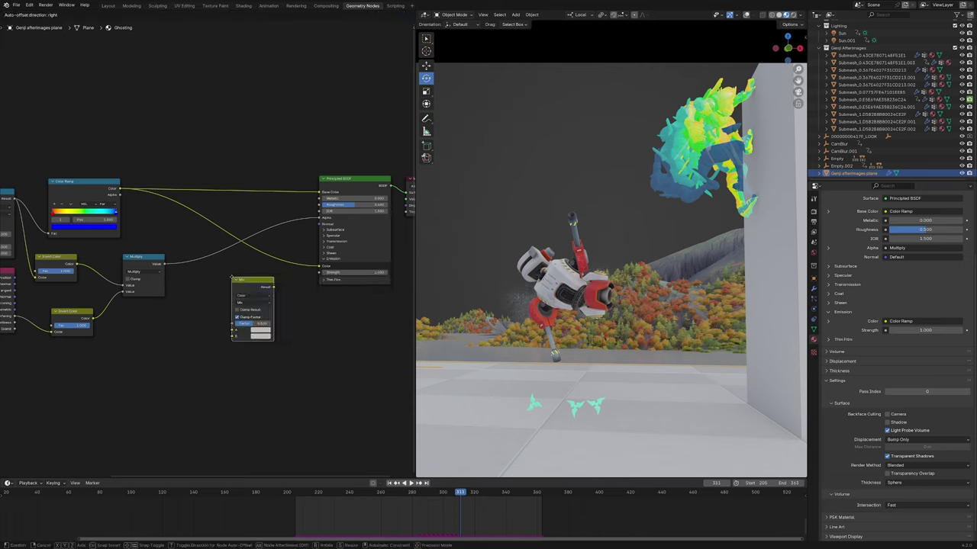
pyautogui.click(191, 250)
# Add a Layer Weight node above the Map Range and link its Facing output to the Mix node's B input
pyautogui.moveTo(23, 186); pyautogui.dragTo(154, 200, button='middle')
pyautogui.hotkey('shift', 'a')
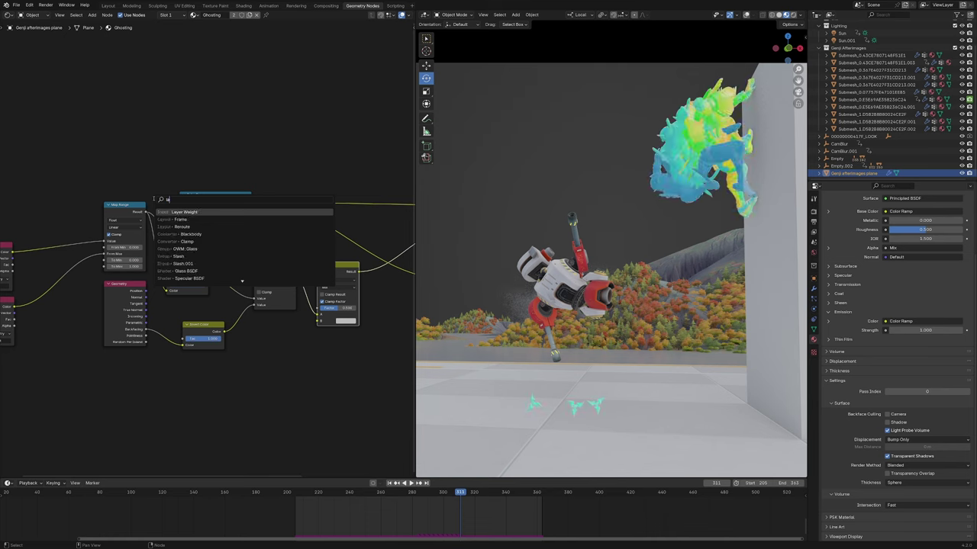
pyautogui.write('la')
pyautogui.press('Return')
pyautogui.click(153, 197)
pyautogui.moveTo(147, 177); pyautogui.dragTo(321, 321)
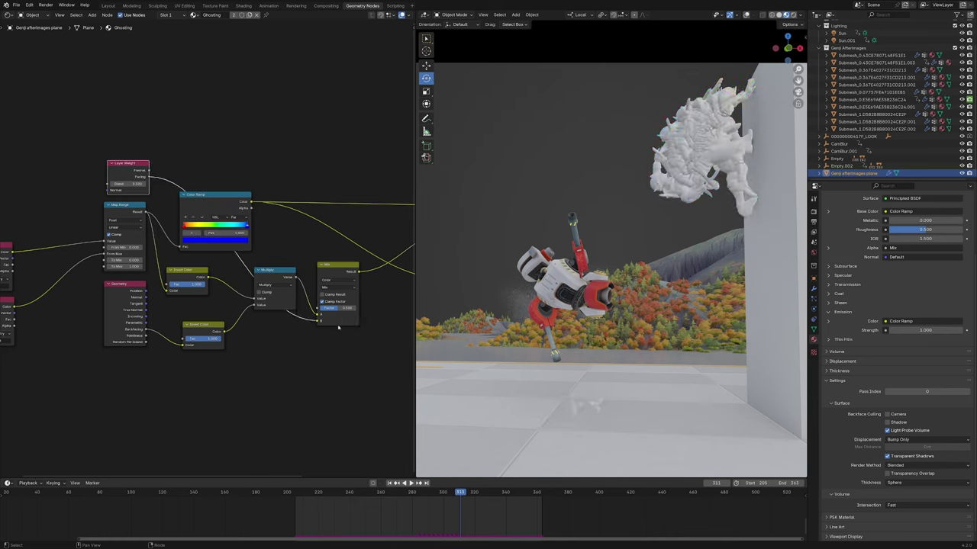
# Set the Mix node's blending mode to Multiply and its Factor to 0.577
pyautogui.click(340, 288)
pyautogui.click(342, 315)
pyautogui.scroll(4, 342, 314)
pyautogui.moveTo(341, 307); pyautogui.dragTo(331, 356, button='middle')
pyautogui.moveTo(328, 356); pyautogui.dragTo(340, 355)
# Insert a Color Ramp on the link from Layer Weight's Facing to the Mix node's B input and flip the ramp
pyautogui.hotkey('shift', 'a')
pyautogui.write('c')
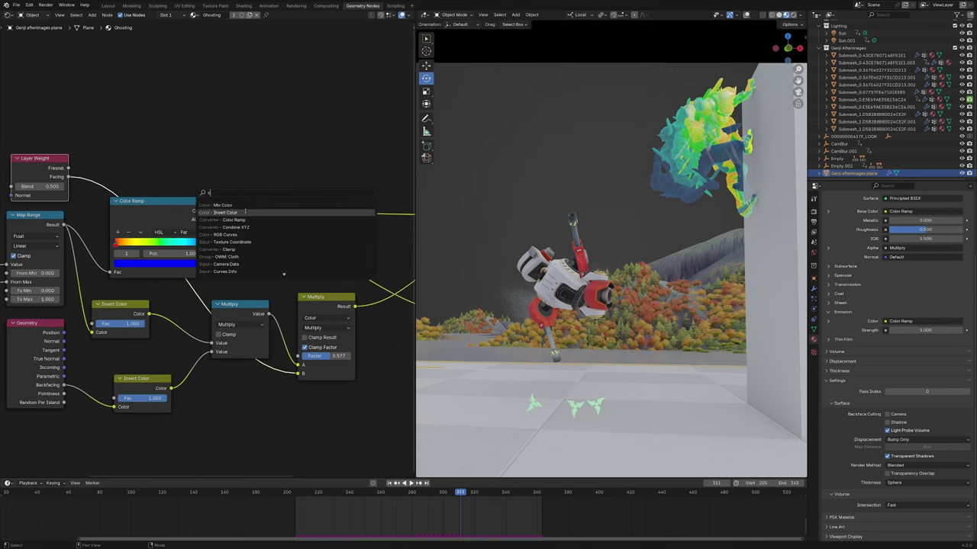
pyautogui.click(244, 219)
pyautogui.click(95, 117)
pyautogui.click(125, 150)
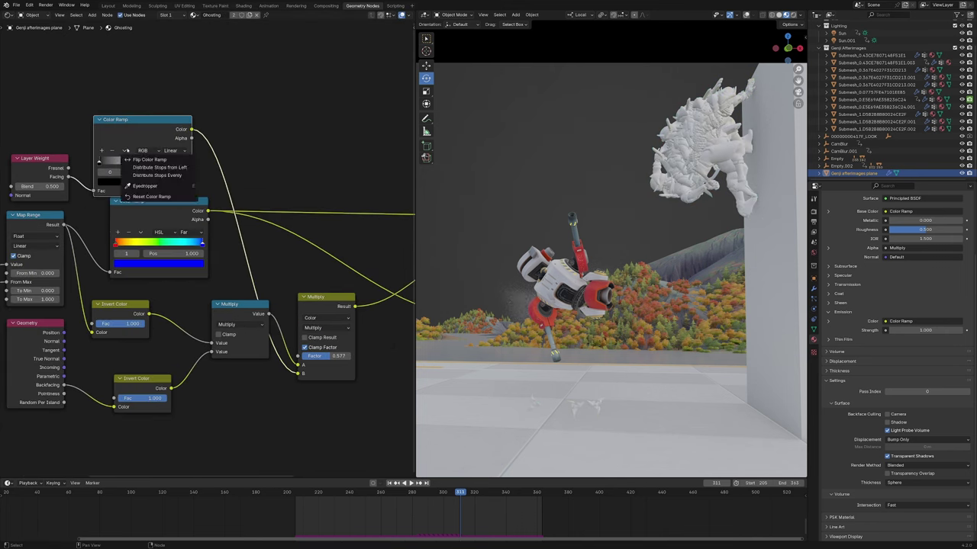
pyautogui.click(145, 160)
# Raise the Factor of the Multiply Mix node feeding Alpha to about 0.809
pyautogui.moveTo(395, 360); pyautogui.dragTo(280, 336, button='middle')
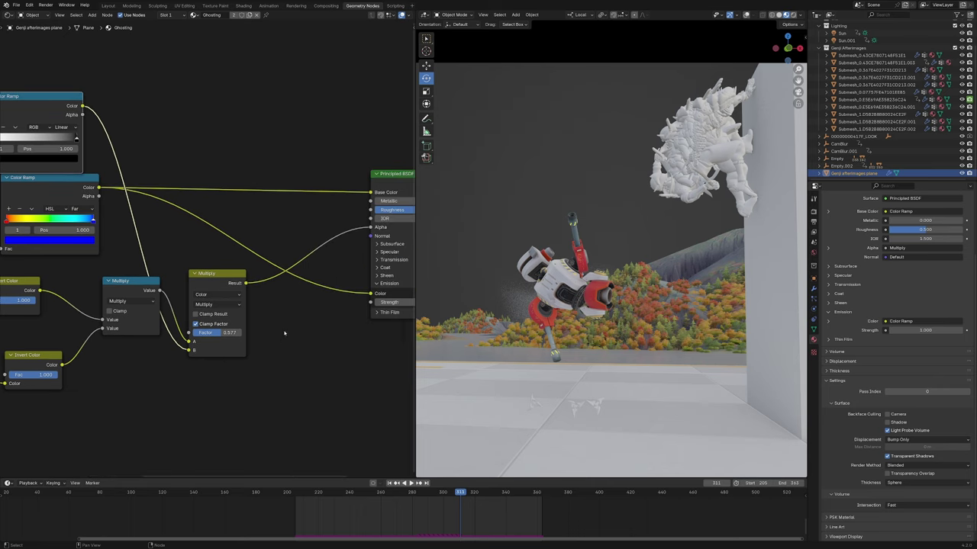
pyautogui.scroll(1, 284, 333)
pyautogui.moveTo(200, 346); pyautogui.dragTo(220, 346)
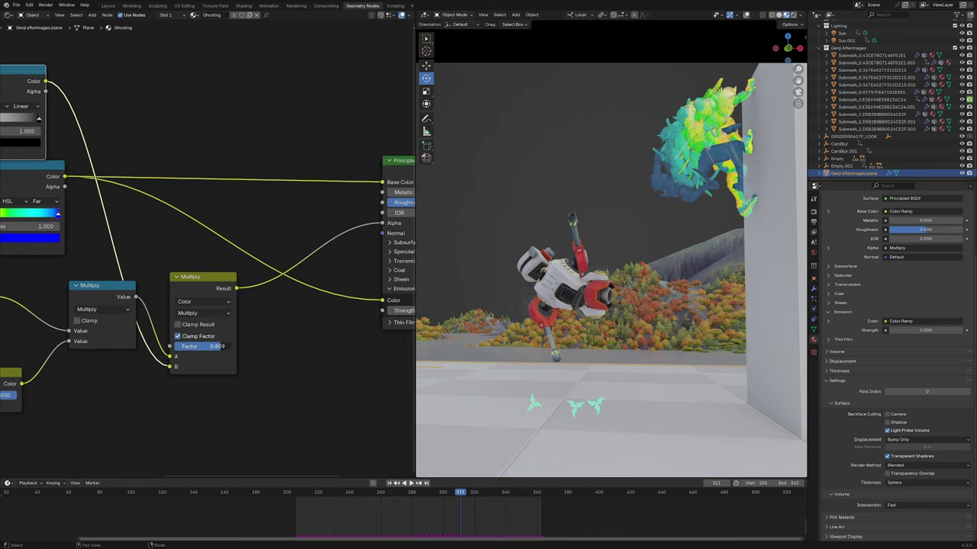
# Play back the animation and examine how the rainbow afterimages fade and overlap around the robot from several viewpoints
pyautogui.press('space')
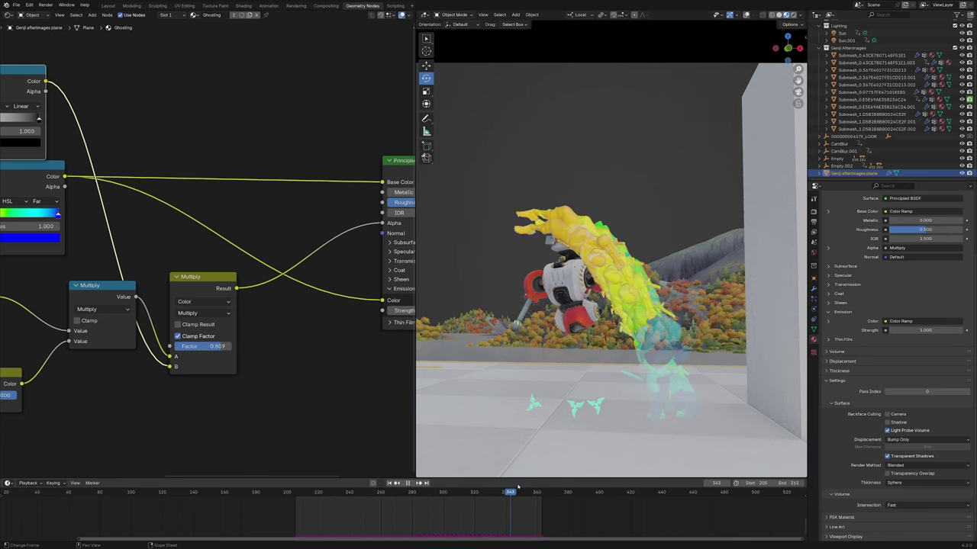
pyautogui.press('space')
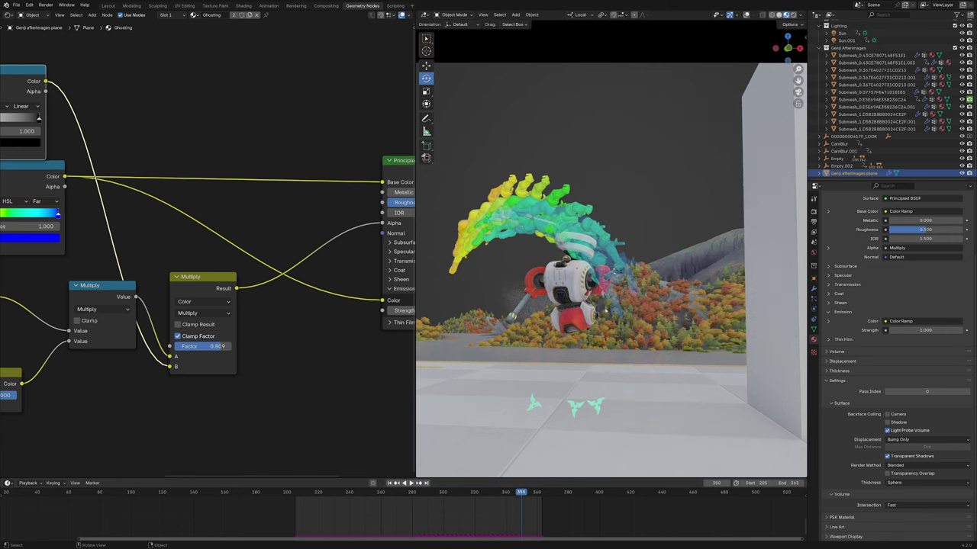
pyautogui.keyDown('shift'); pyautogui.moveTo(470, 328); pyautogui.dragTo(586, 305, button='middle'); pyautogui.keyUp('shift')
pyautogui.scroll(2, 586, 305)
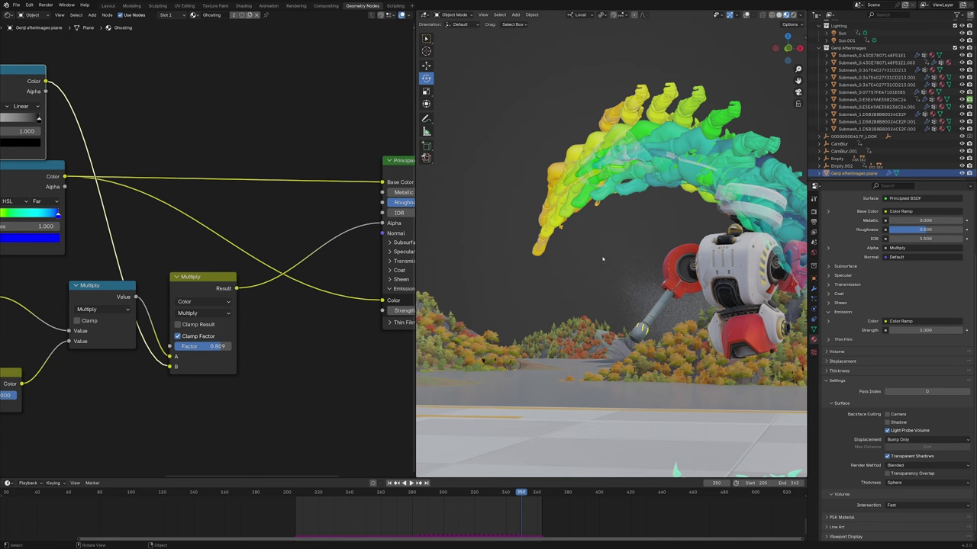
pyautogui.moveTo(602, 259); pyautogui.dragTo(581, 328, button='middle')
pyautogui.scroll(2, 624, 216)
pyautogui.press('space')
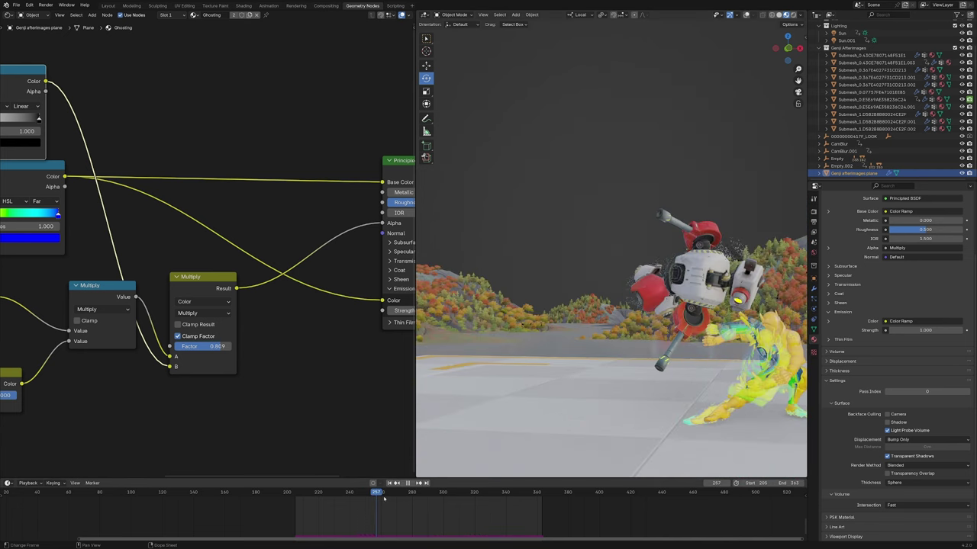
pyautogui.moveTo(569, 350); pyautogui.dragTo(551, 365, button='middle')
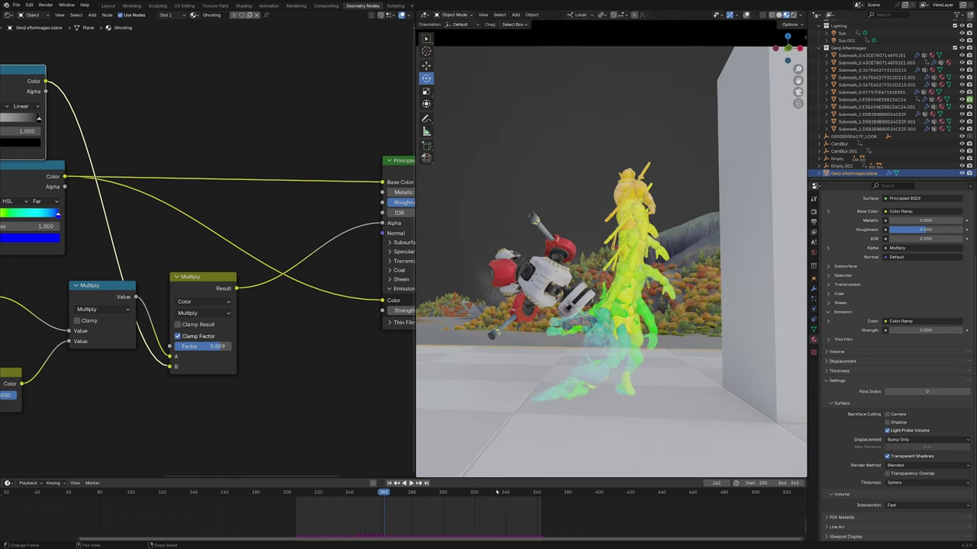
pyautogui.press('space')
pyautogui.press('Home')
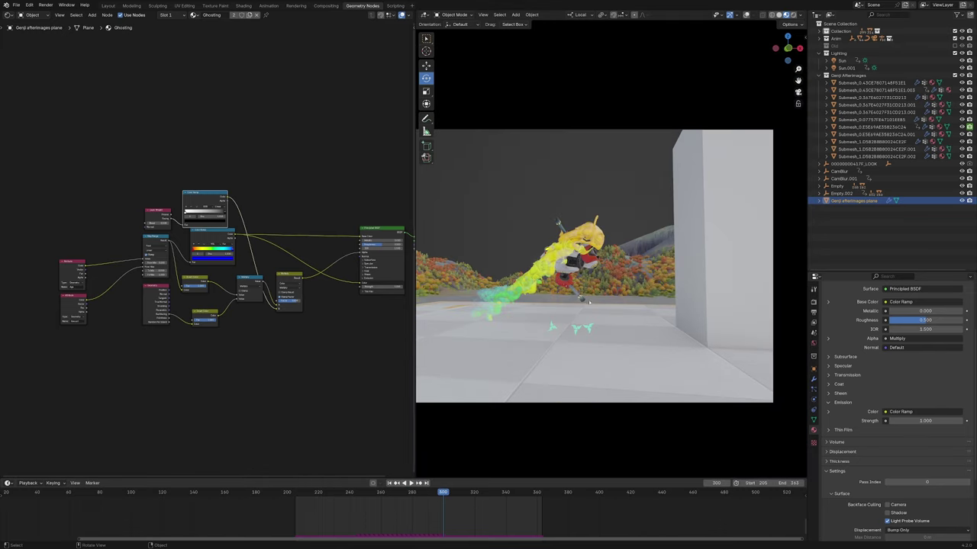
pyautogui.scroll(1, 589, 302)
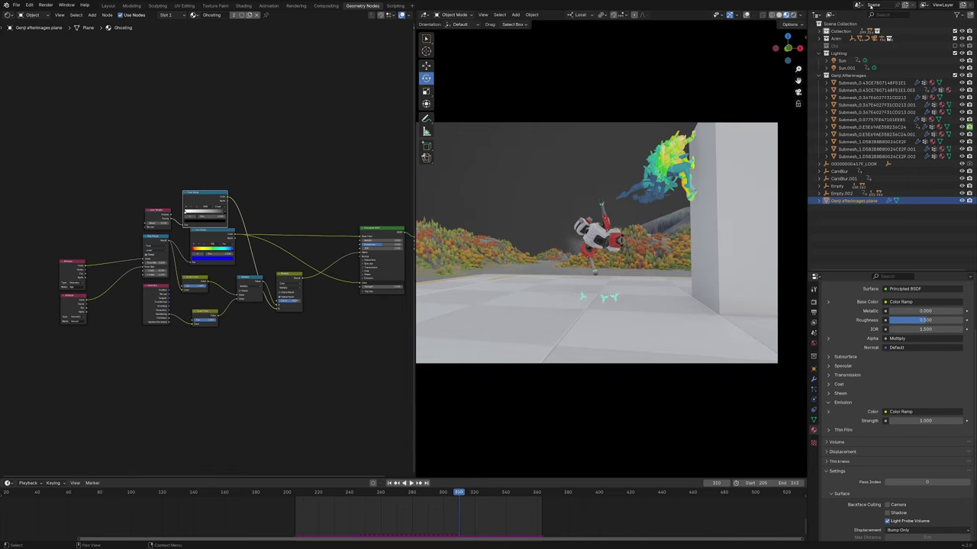
# Create a new scene as a Linked Copy of the current one and name it Afterimages
pyautogui.click(904, 6)
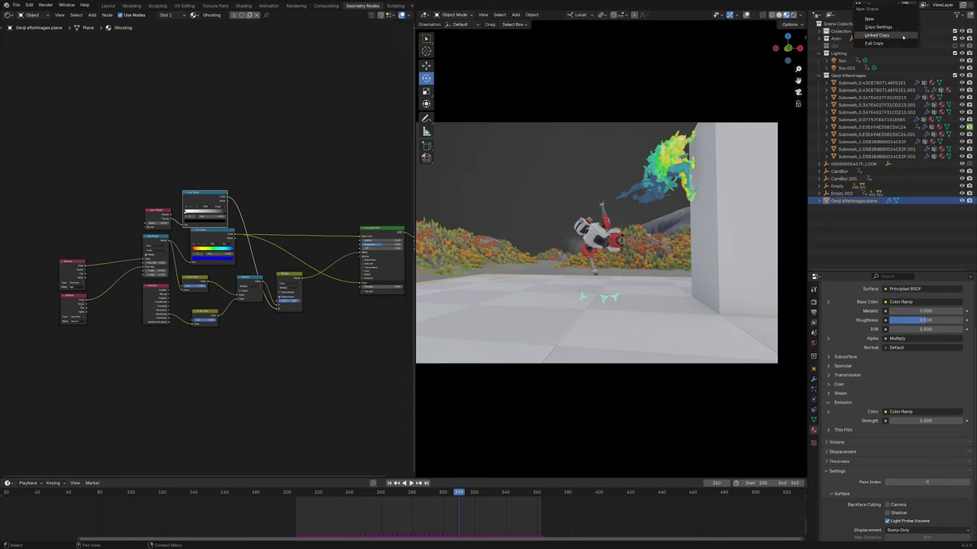
pyautogui.click(902, 36)
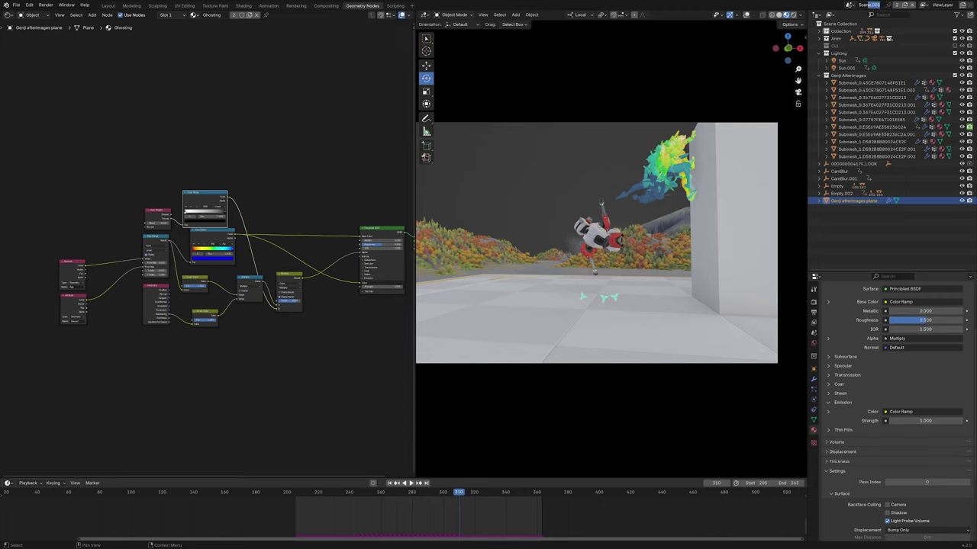
pyautogui.write('Afterimages')
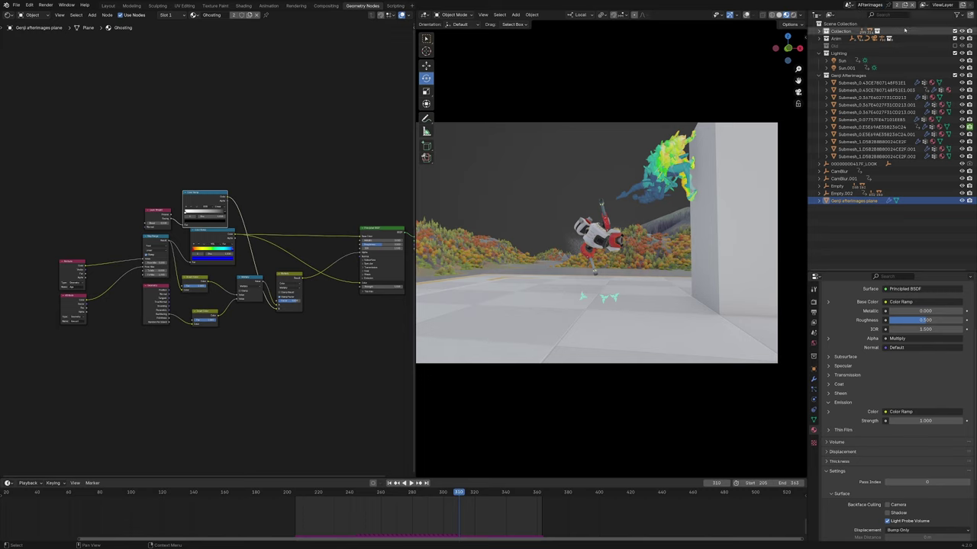
# Show the Holdout restriction toggle in the Outliner
pyautogui.click(957, 15)
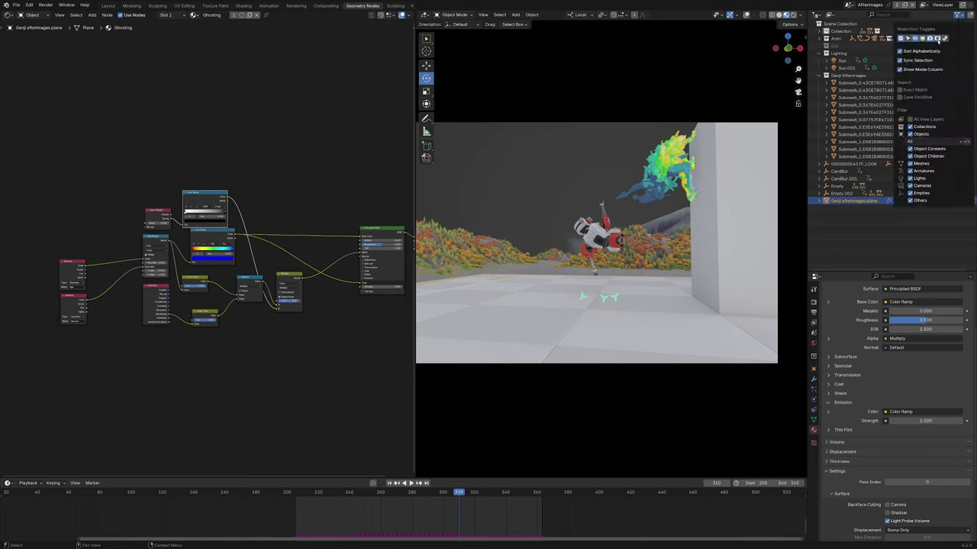
pyautogui.click(937, 38)
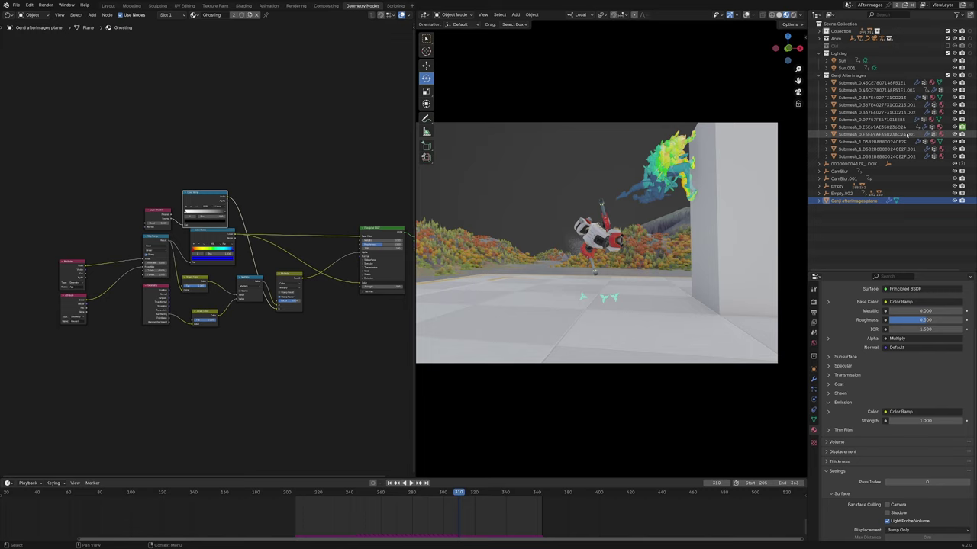
pyautogui.press('Home')
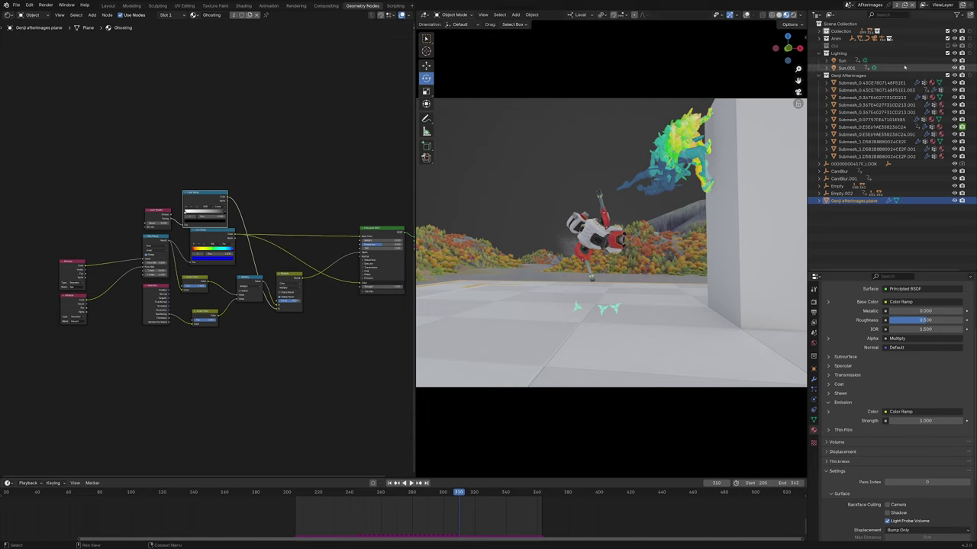
# Set the Collection, Anim and Genji Afterimages collections as holdouts in the Afterimages scene
pyautogui.click(920, 32)
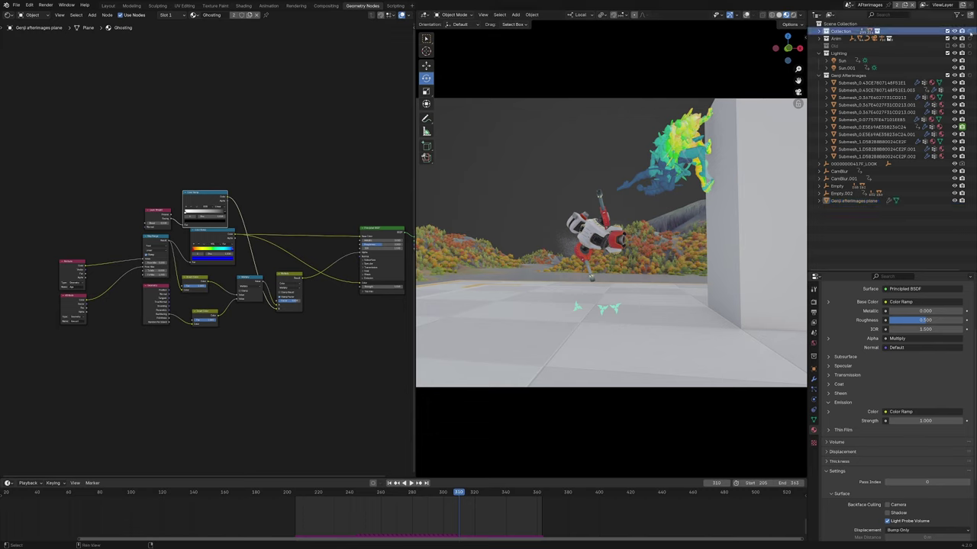
pyautogui.press('h')
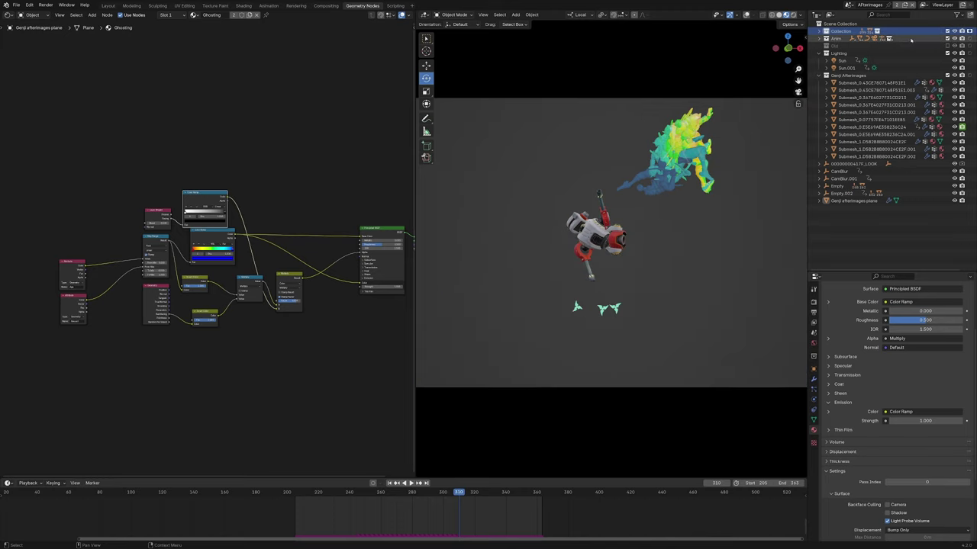
pyautogui.click(910, 39)
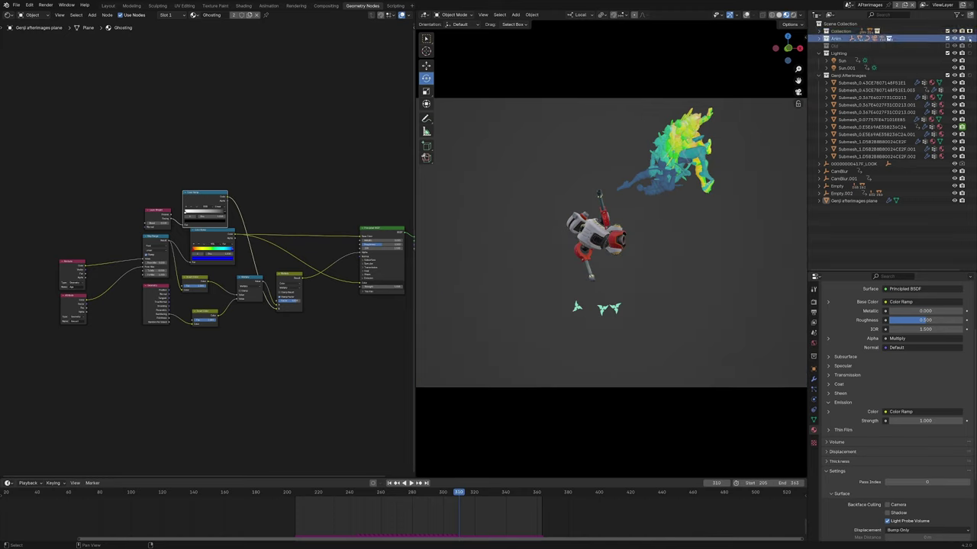
pyautogui.press('h')
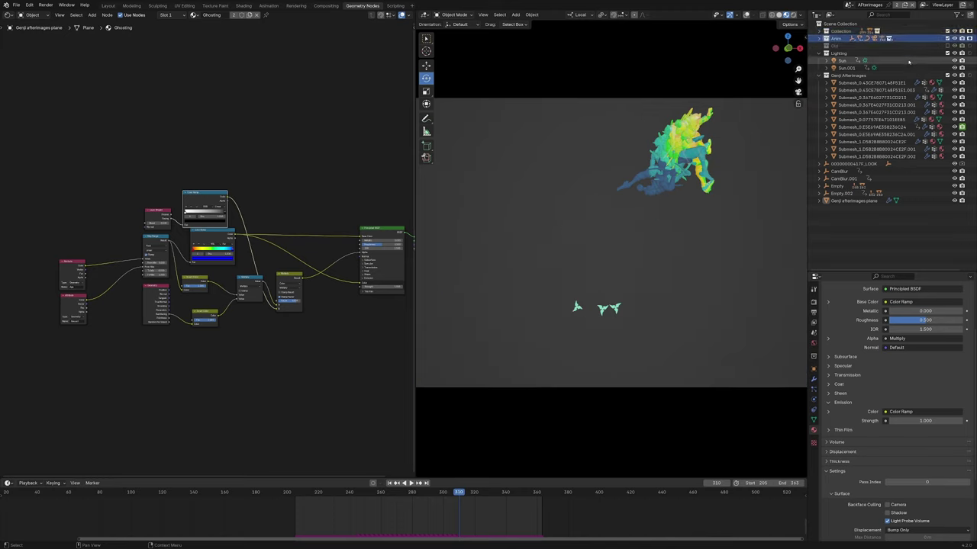
pyautogui.click(900, 75)
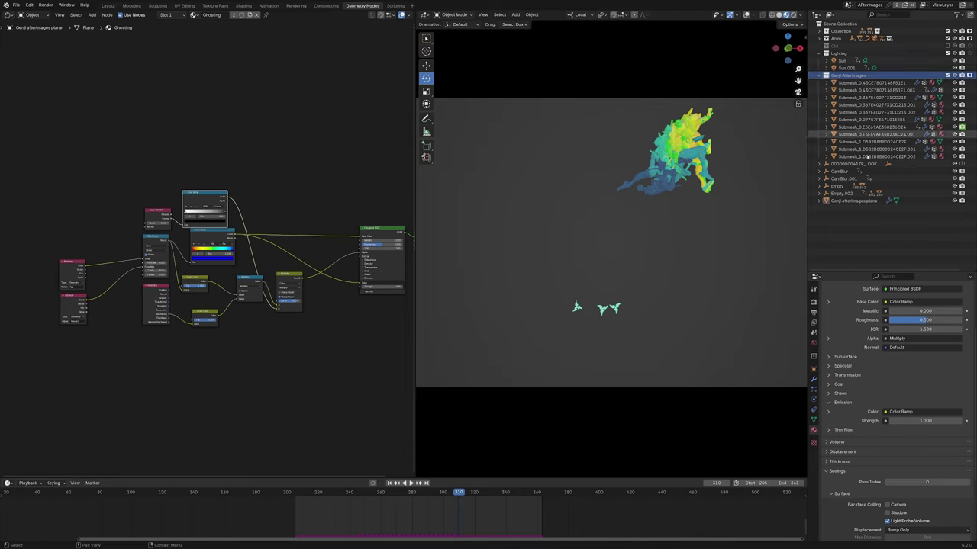
# Play and scrub through the animation to examine the isolated afterimages at several frames
pyautogui.press('space')
pyautogui.moveTo(484, 490); pyautogui.dragTo(451, 483)
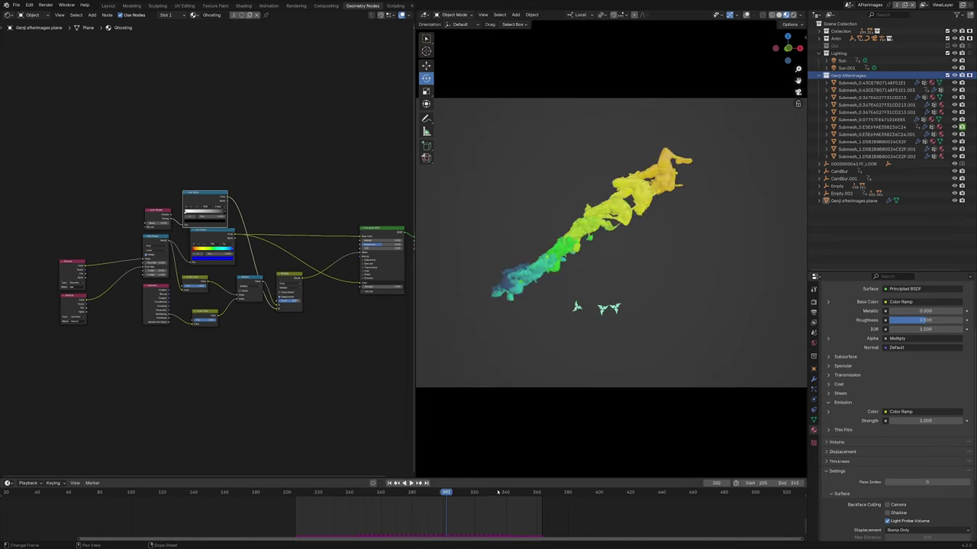
pyautogui.press('space')
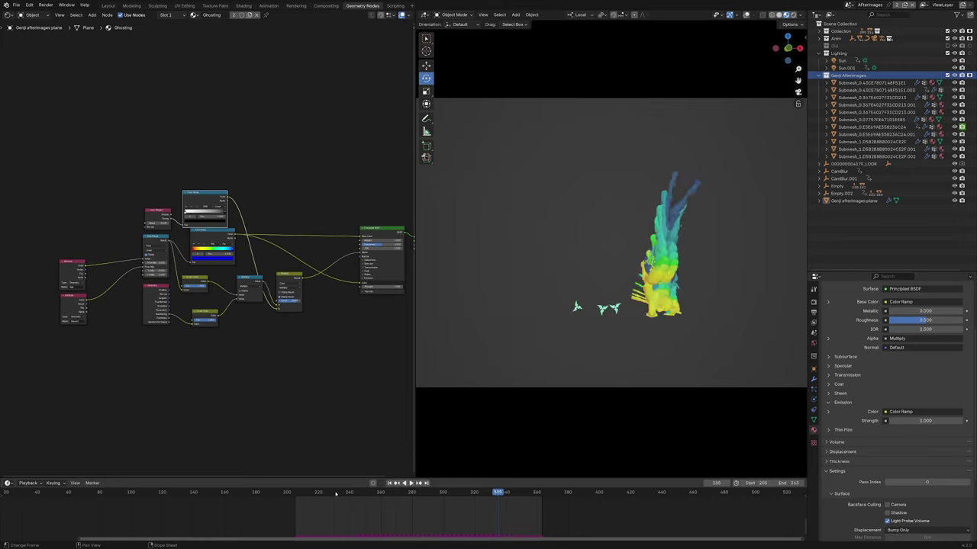
pyautogui.click(335, 493)
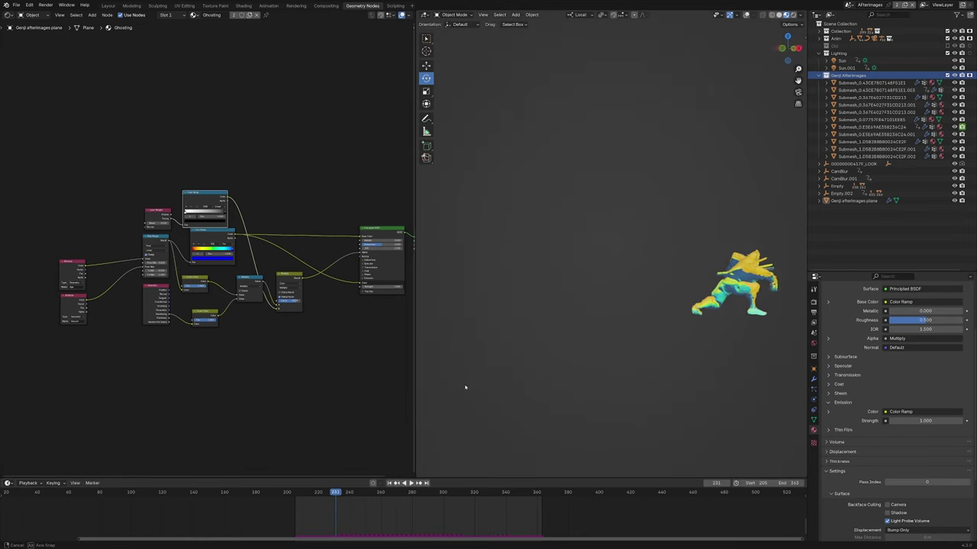
pyautogui.moveTo(465, 387)
pyautogui.mouseDown(button='middle')
pyautogui.moveTo(610, 388)
pyautogui.moveTo(554, 395)
pyautogui.moveTo(575, 392)
pyautogui.mouseUp(button='middle')
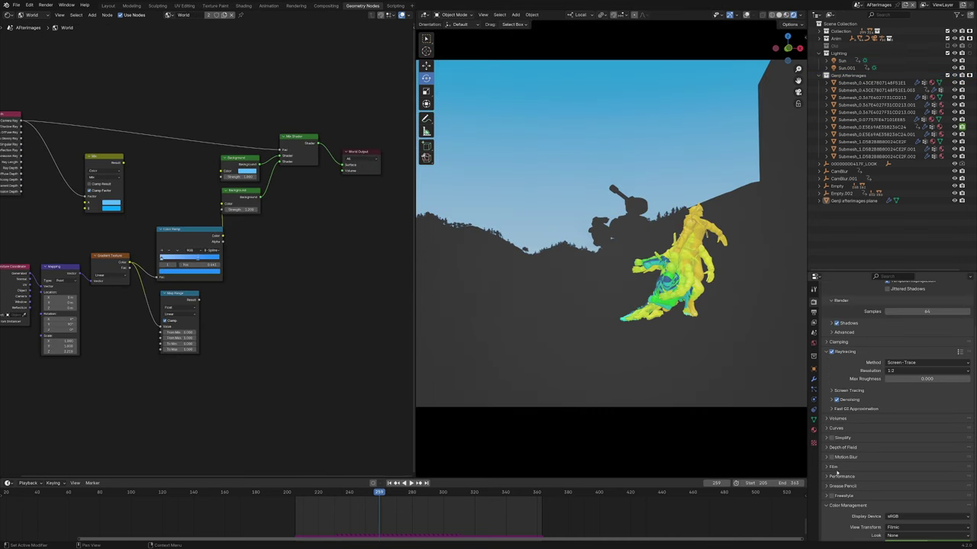
# Make the Film background transparent in the render settings of the Afterimages scene
pyautogui.click(837, 467)
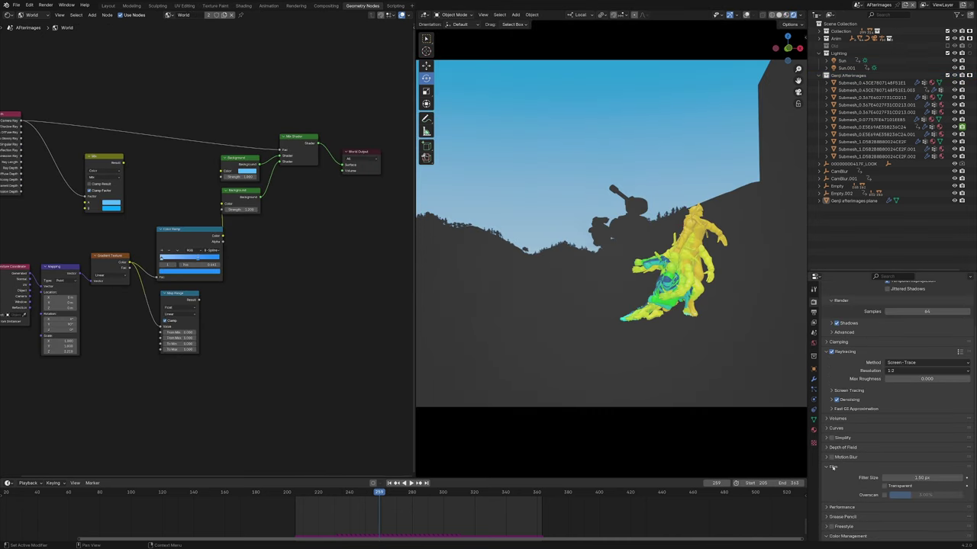
pyautogui.scroll(-3, 880, 466)
pyautogui.click(884, 440)
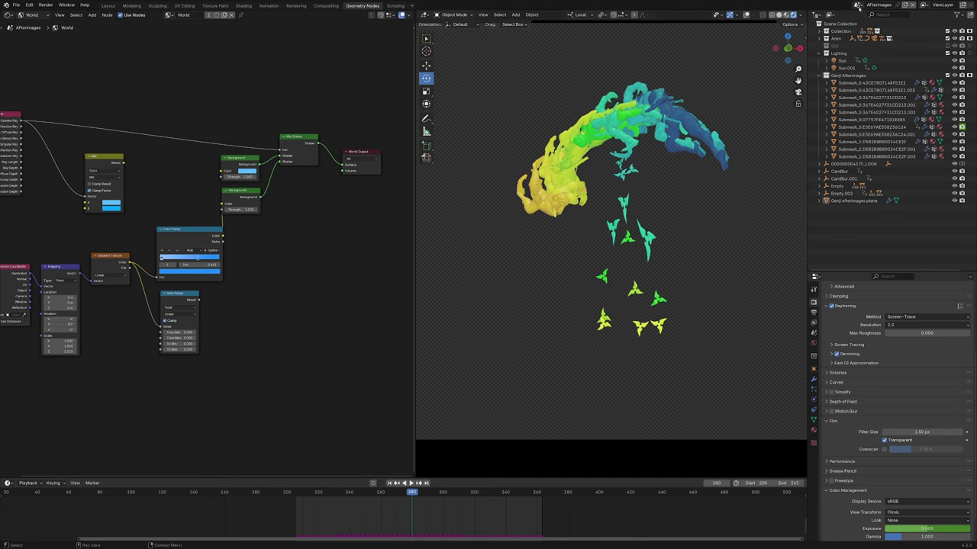
# Switch to the original Scene, create a Linked Copy of it and name the copy Genji Only
pyautogui.click(858, 6)
pyautogui.click(929, 75)
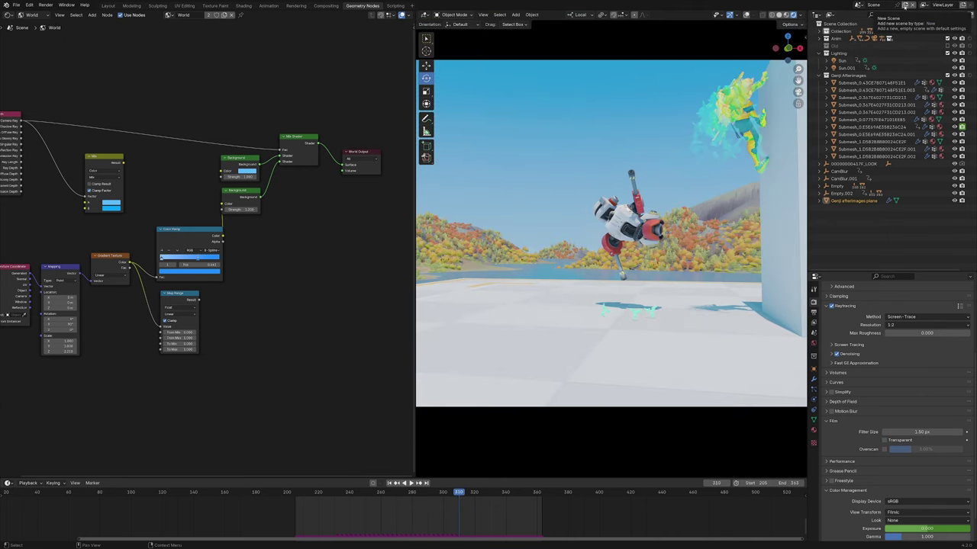
pyautogui.click(904, 5)
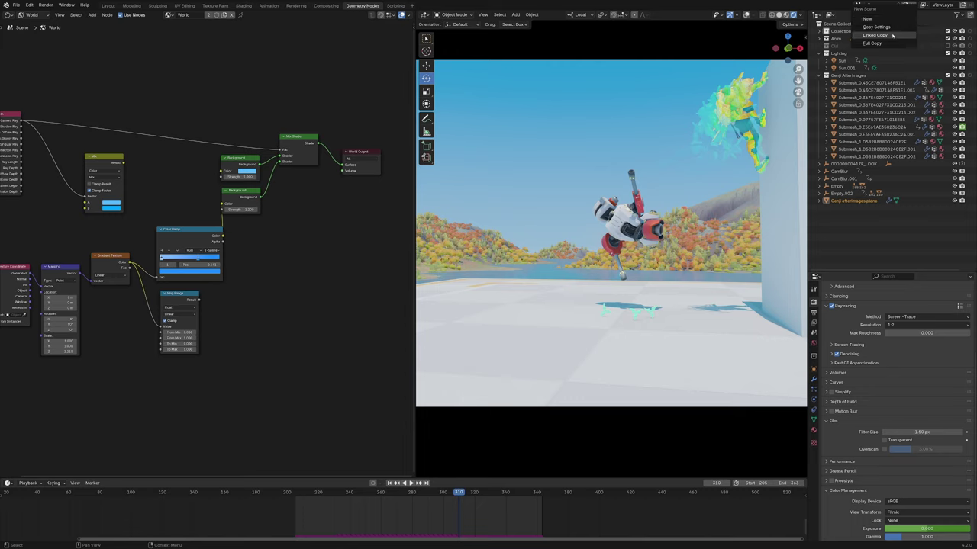
pyautogui.click(892, 35)
pyautogui.click(870, 5)
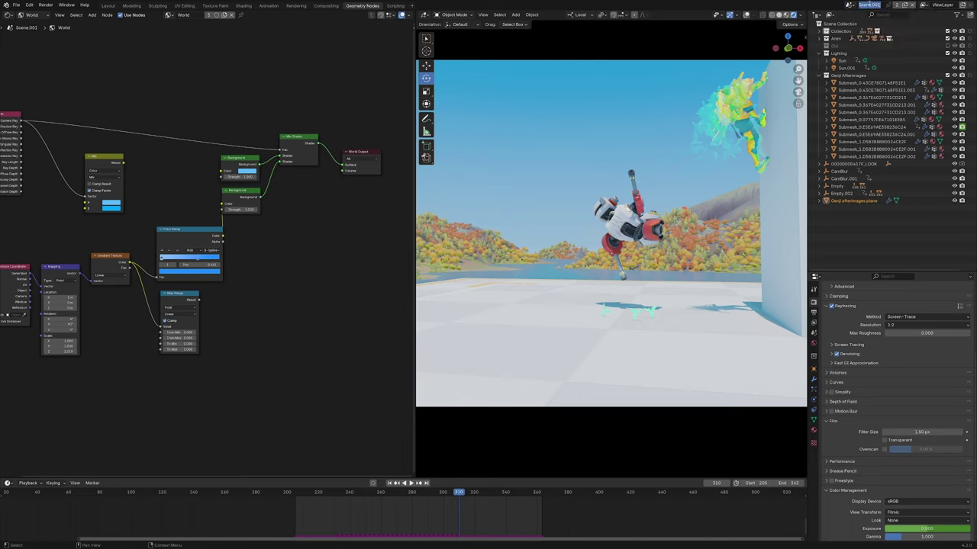
pyautogui.write('Genji Only')
pyautogui.press('Return')
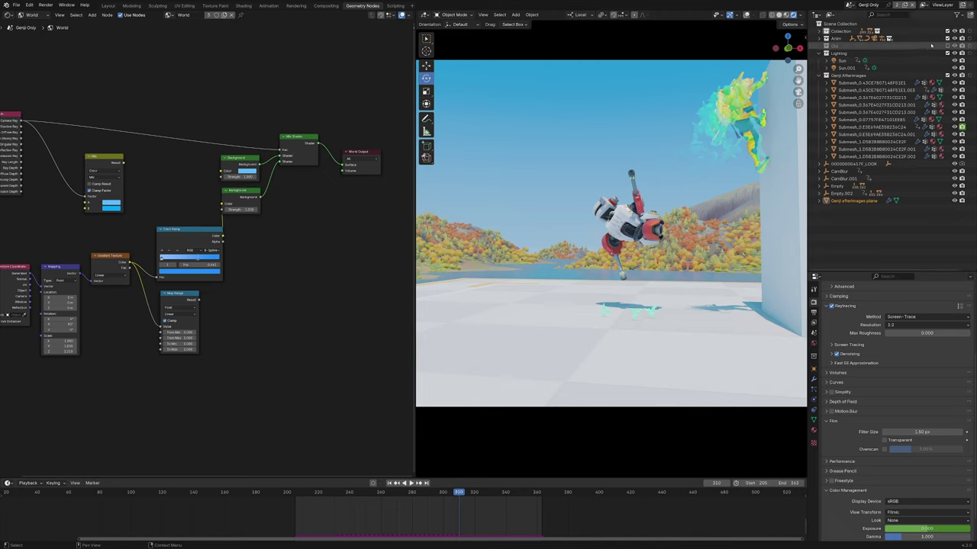
# Set the Collection and Anim collections as holdouts in the Genji Only scene
pyautogui.click(971, 32)
pyautogui.click(969, 32)
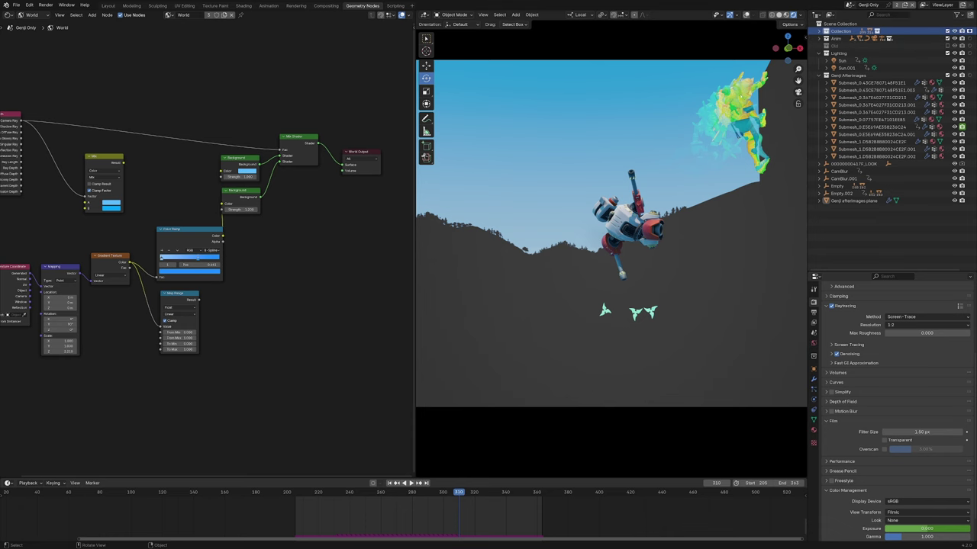
pyautogui.click(893, 75)
pyautogui.press('KP_0')
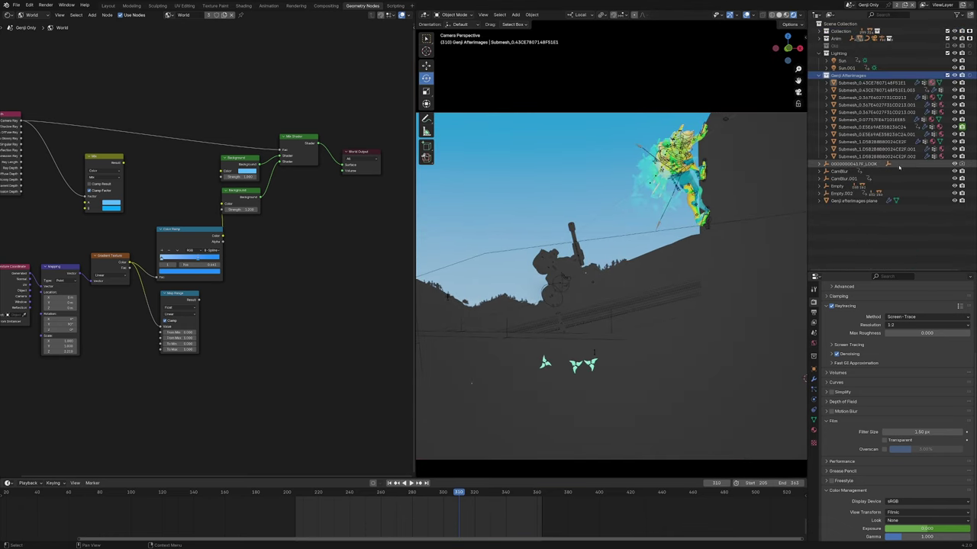
# Move the Genji afterimages plane into a new collection named Images under the Scene Collection
pyautogui.moveTo(853, 200)
pyautogui.mouseDown()
pyautogui.moveTo(847, 25)
pyautogui.moveTo(848, 200)
pyautogui.mouseUp()
pyautogui.press('m')
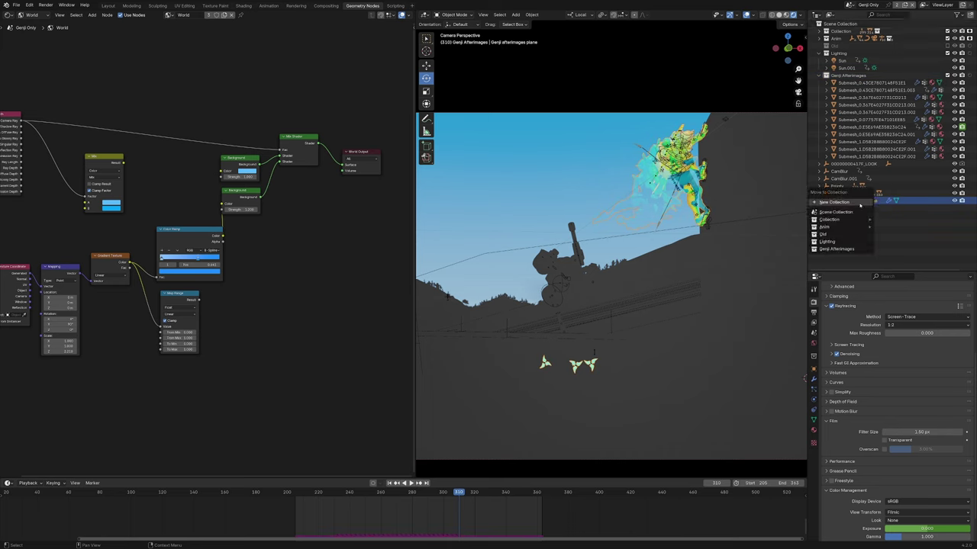
pyautogui.click(835, 211)
pyautogui.press('m')
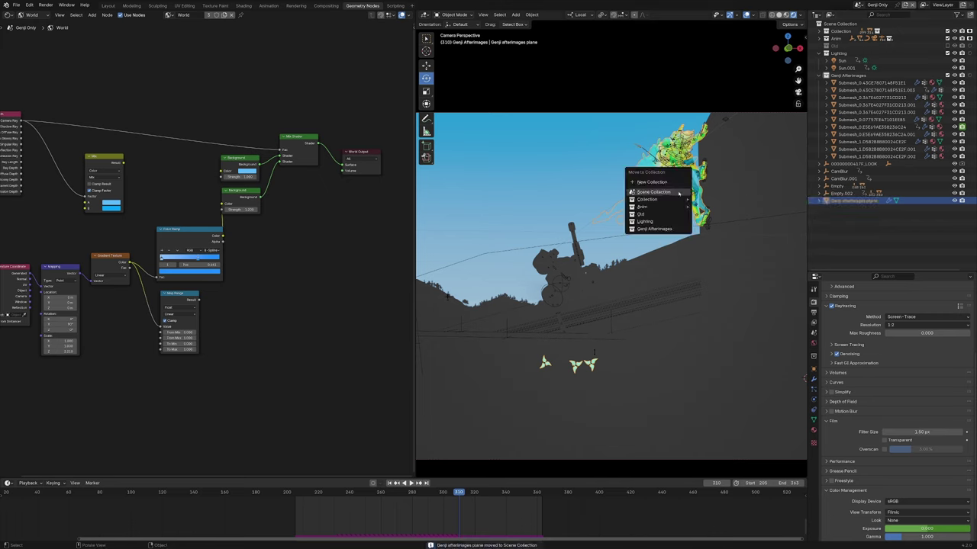
pyautogui.click(667, 182)
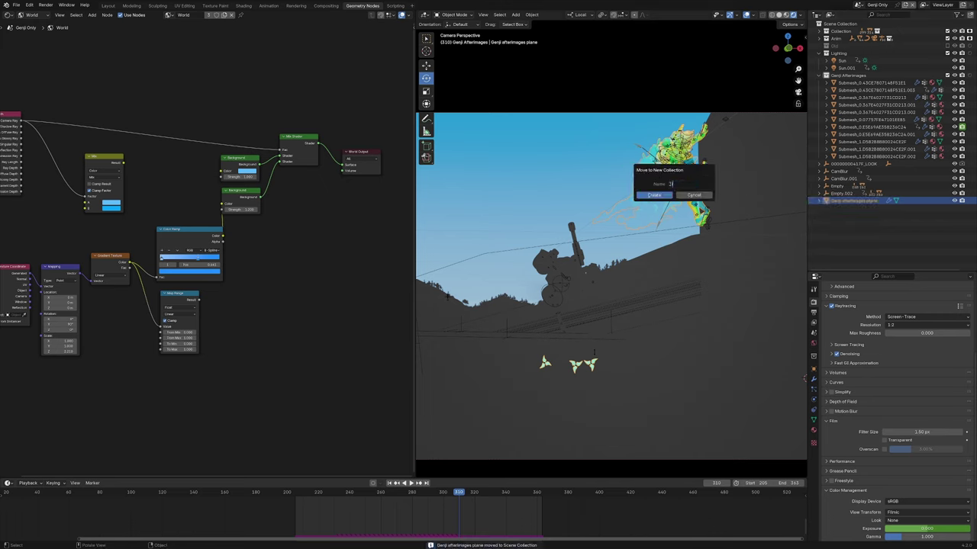
pyautogui.press('Return')
pyautogui.press('Return')
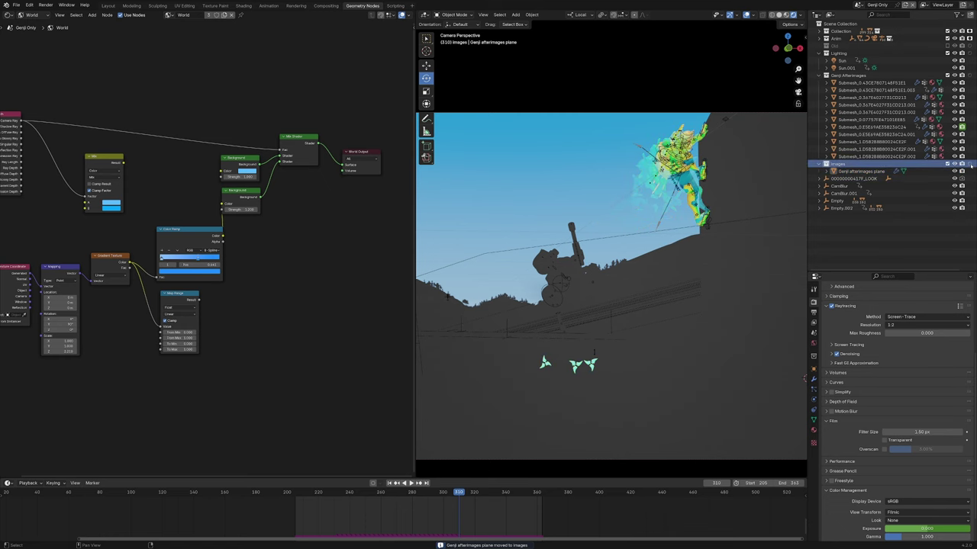
# Try the Images collection as a holdout and check the masking around Genji during playback
pyautogui.click(969, 164)
pyautogui.scroll(8, 695, 152)
pyautogui.scroll(-2, 617, 232)
pyautogui.press('Left')
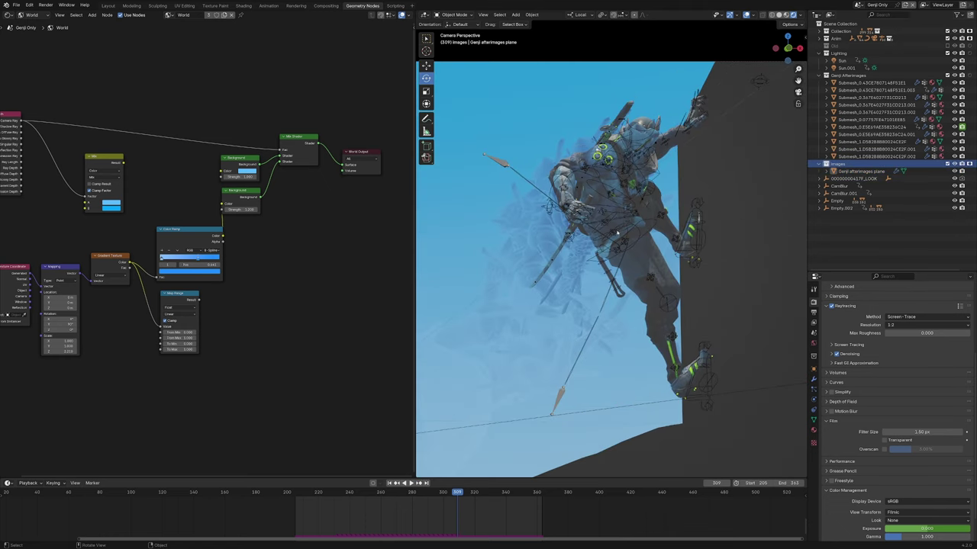
pyautogui.press('space')
pyautogui.click(608, 166)
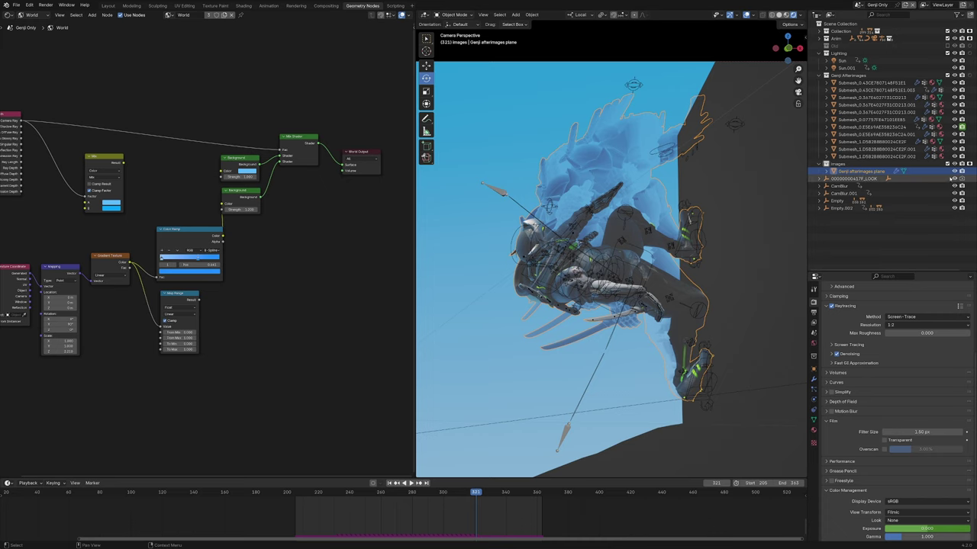
pyautogui.click(969, 165)
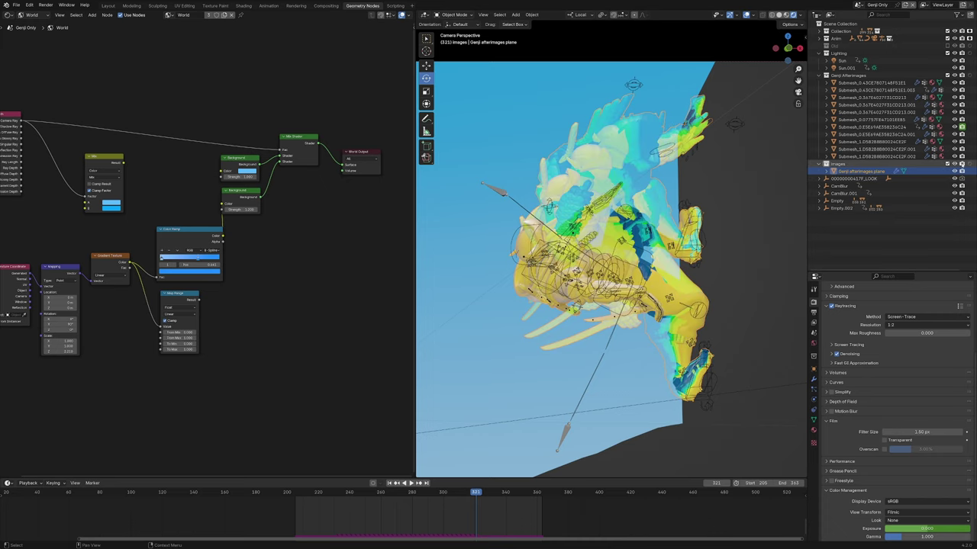
# Hide the Images collection in the viewport of the Genji Only scene
pyautogui.click(954, 165)
pyautogui.scroll(-6, 612, 245)
pyautogui.scroll(2, 613, 245)
pyautogui.scroll(-3, 587, 300)
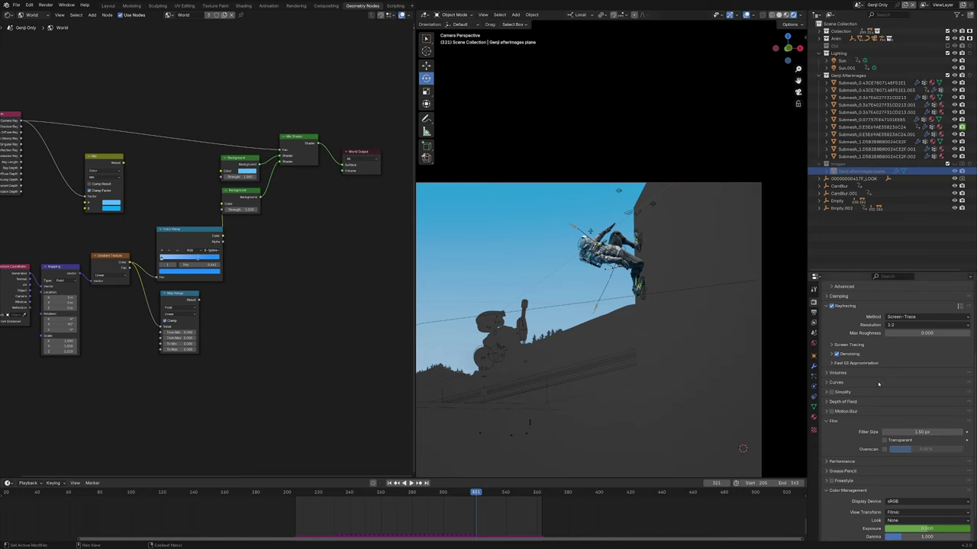
# Enable the Transparent film option in the render settings of the Genji Only scene
pyautogui.scroll(-2, 867, 440)
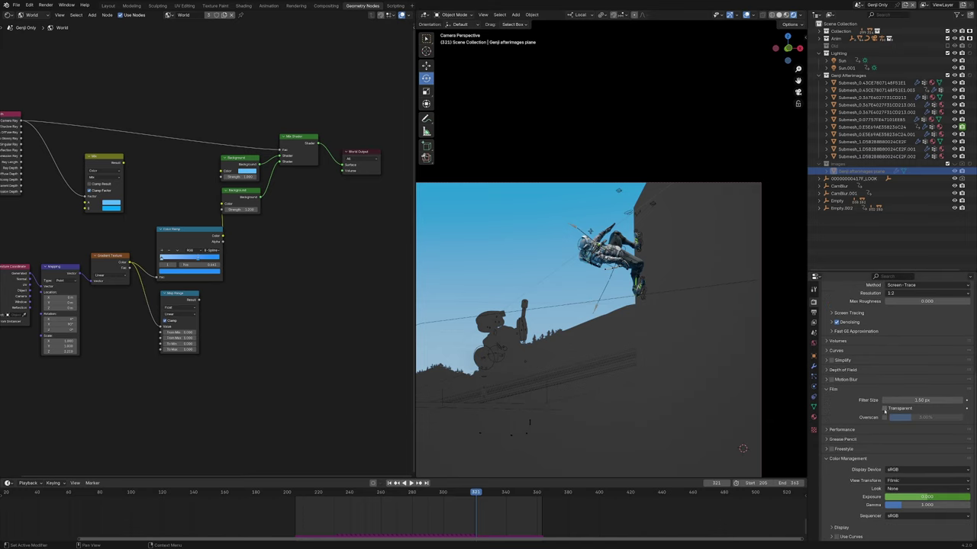
pyautogui.click(884, 409)
pyautogui.scroll(-2, 647, 350)
pyautogui.scroll(5, 537, 370)
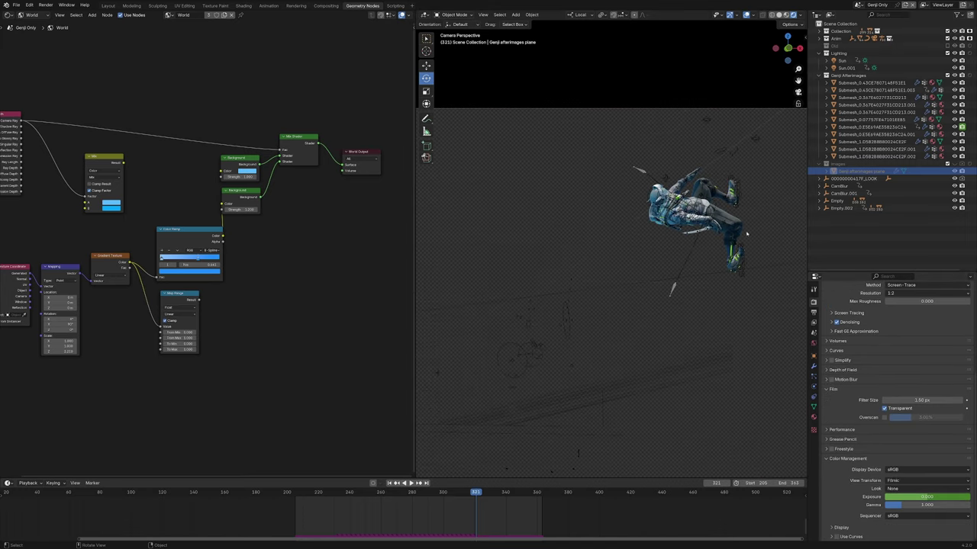
# Review the Afterimages scene, and in the original Scene hide the Genji afterimages plane from the viewport
pyautogui.click(859, 5)
pyautogui.click(892, 20)
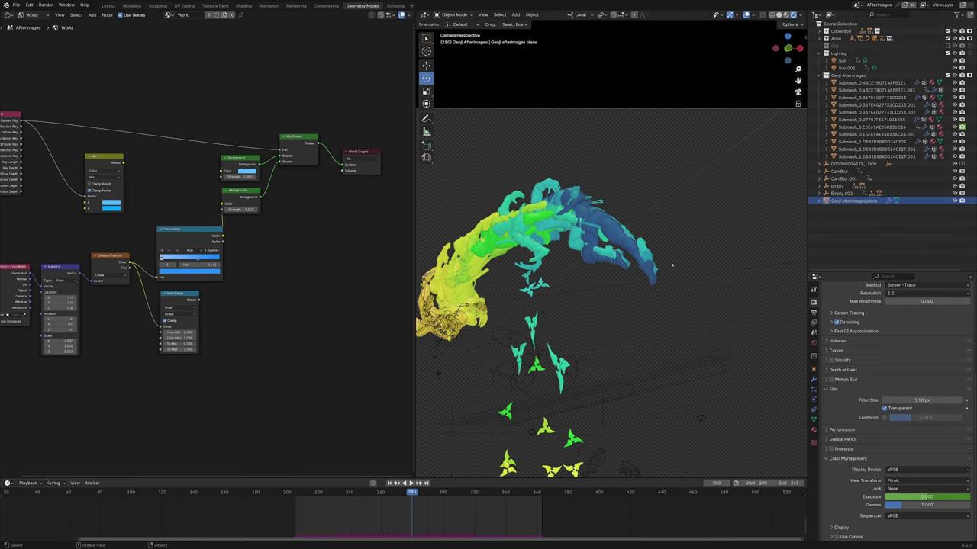
pyautogui.scroll(-2, 671, 265)
pyautogui.click(858, 5)
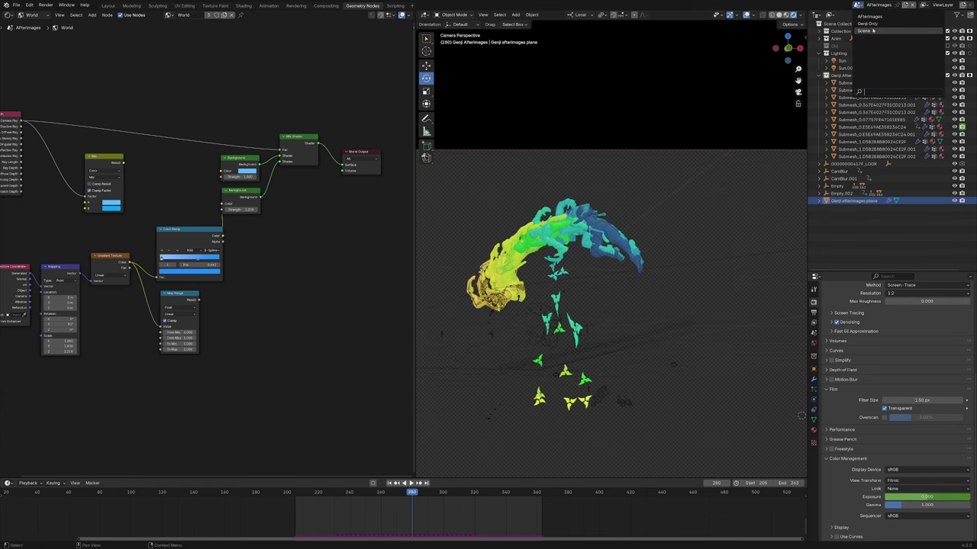
pyautogui.click(866, 30)
pyautogui.scroll(2, 610, 290)
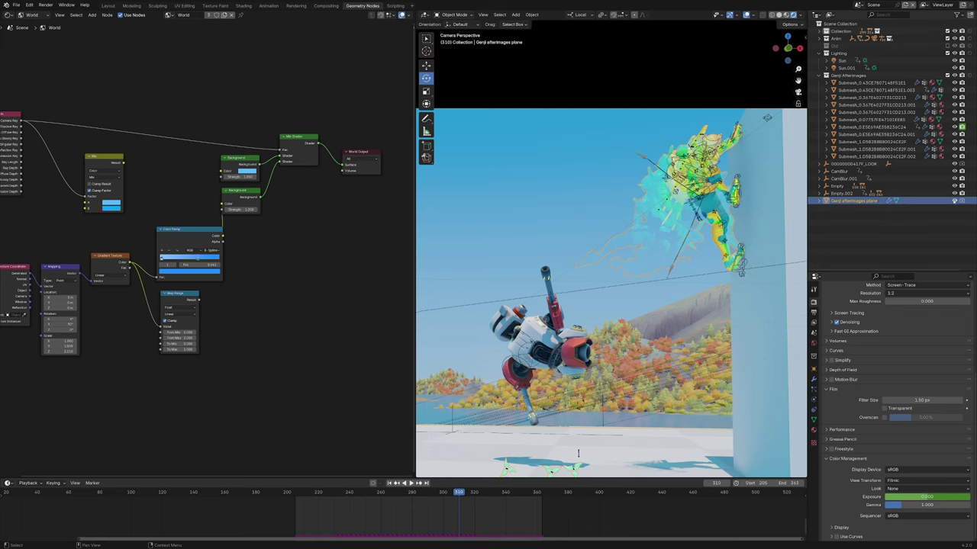
pyautogui.click(954, 202)
# Scrub and play the original Scene to examine Genji and the robot without the afterimages
pyautogui.scroll(-2, 686, 99)
pyautogui.moveTo(457, 493); pyautogui.dragTo(438, 492)
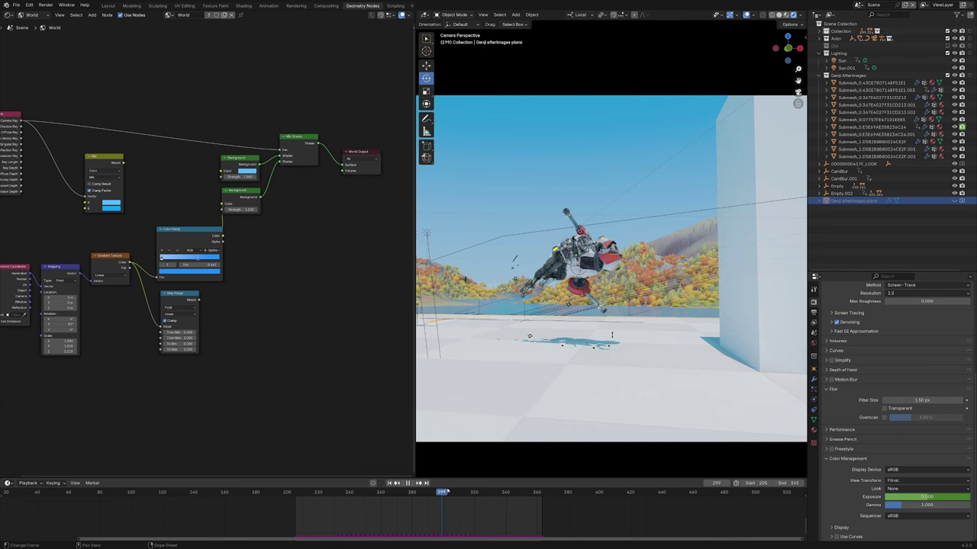
pyautogui.scroll(8, 656, 217)
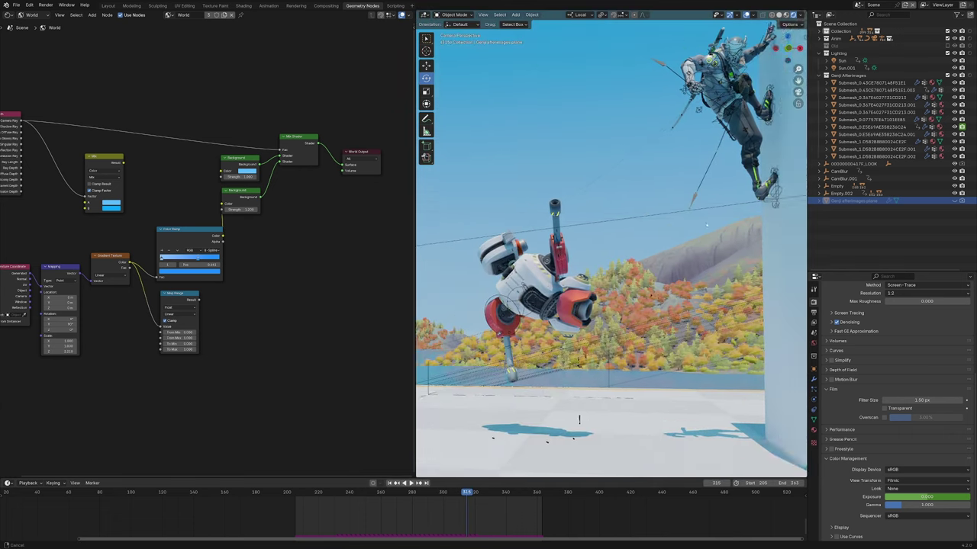
pyautogui.keyDown('shift'); pyautogui.moveTo(797, 122); pyautogui.dragTo(645, 215, button='middle'); pyautogui.keyUp('shift')
pyautogui.press('KP_0')
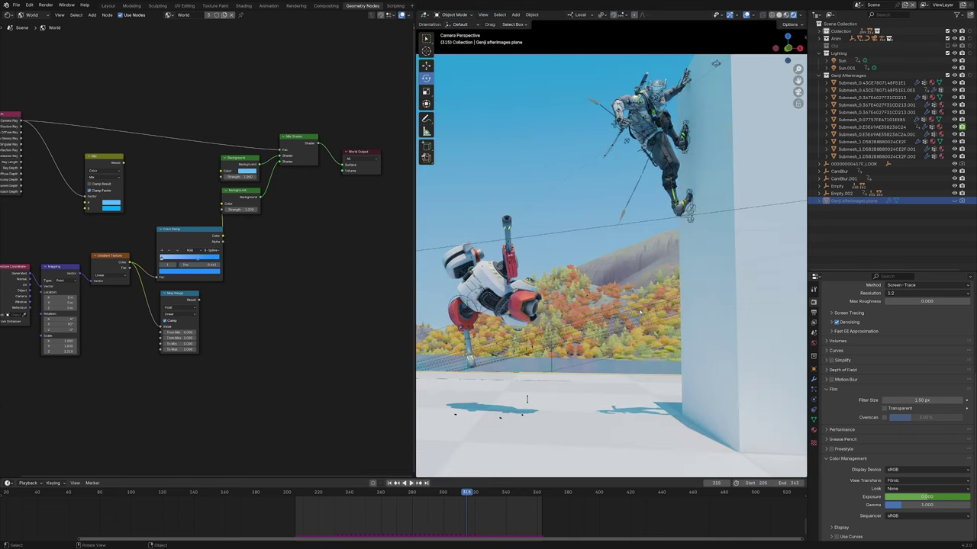
pyautogui.press('space')
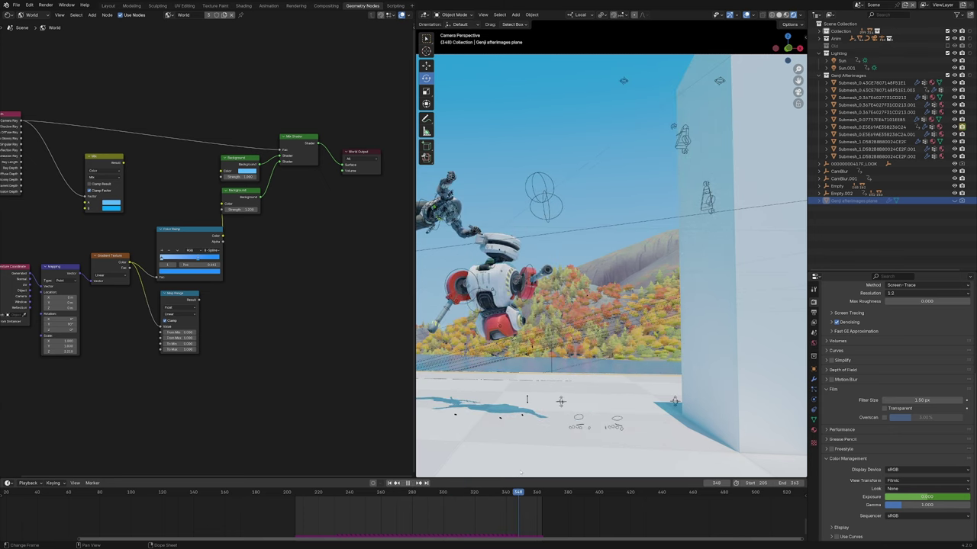
pyautogui.press('space')
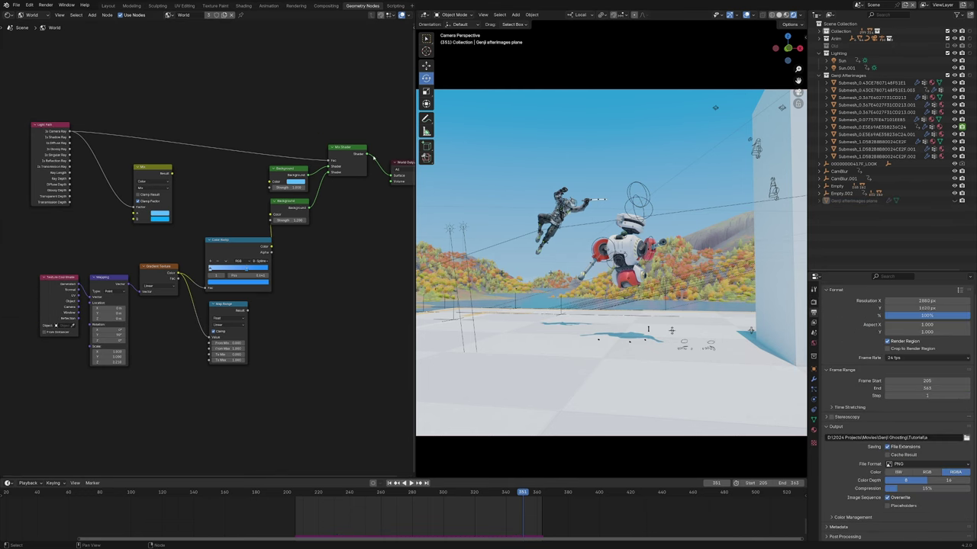
# Render frame 351 of the original Scene, close the render result and go to the Compositing workspace
pyautogui.press('F12')
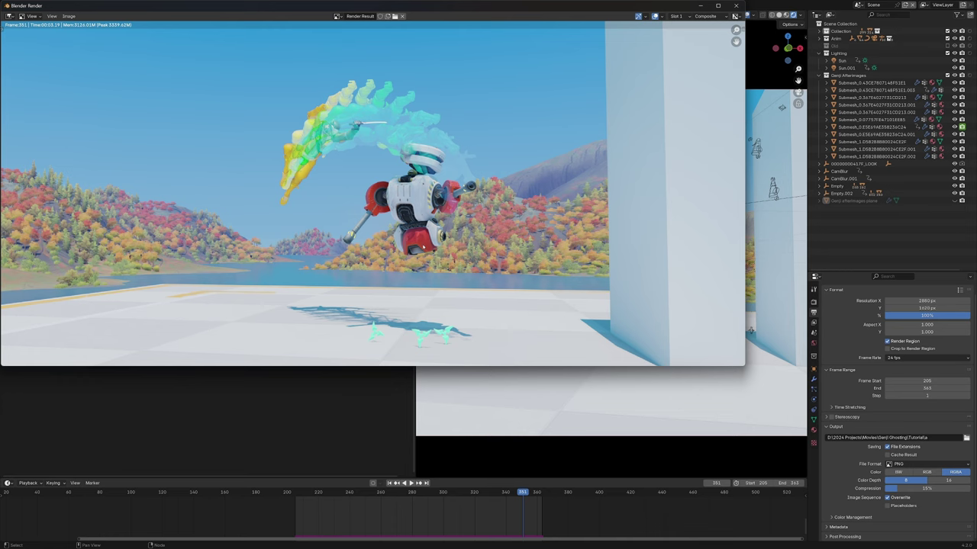
pyautogui.click(736, 6)
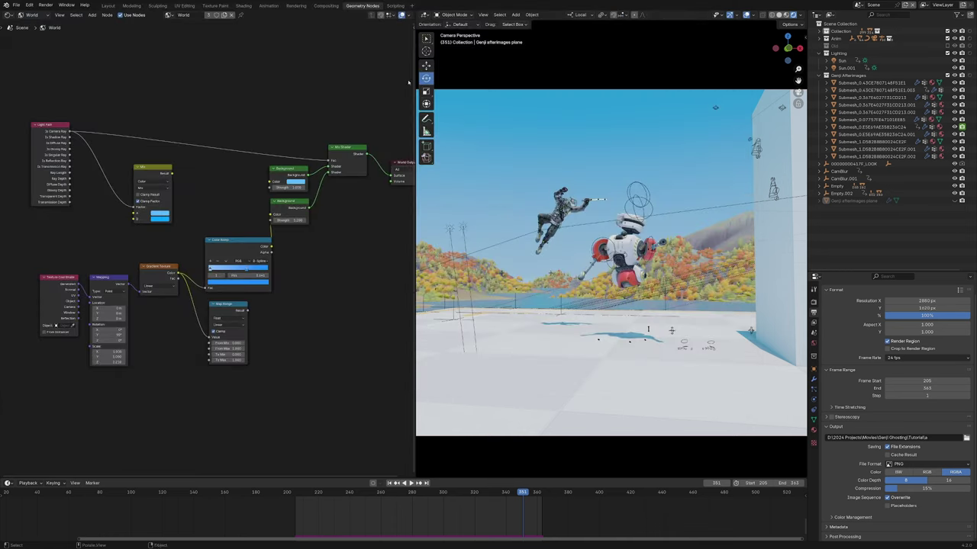
pyautogui.click(325, 6)
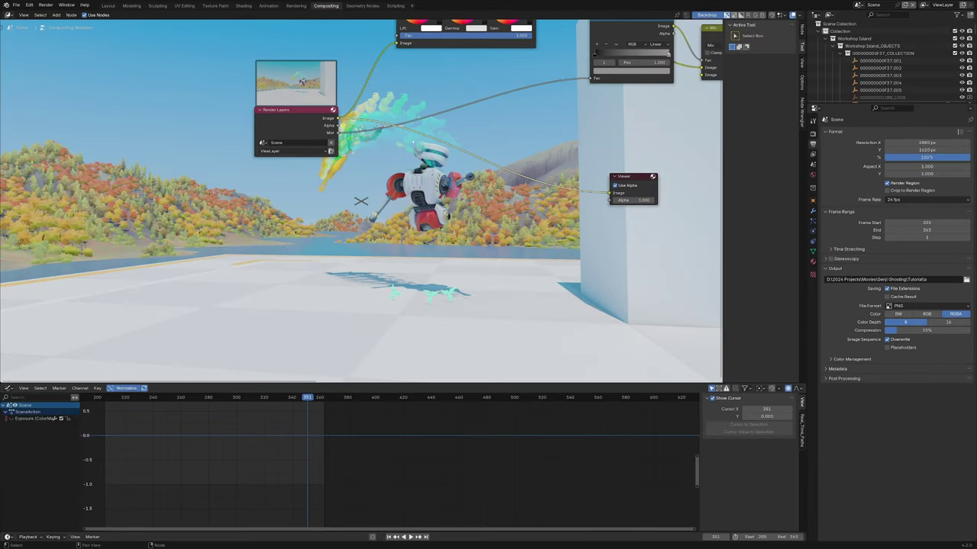
# Duplicate the Render Layers node below the original and set the copy's scene to AFterImages
pyautogui.moveTo(301, 122); pyautogui.dragTo(298, 109)
pyautogui.hotkey('shift', 'd')
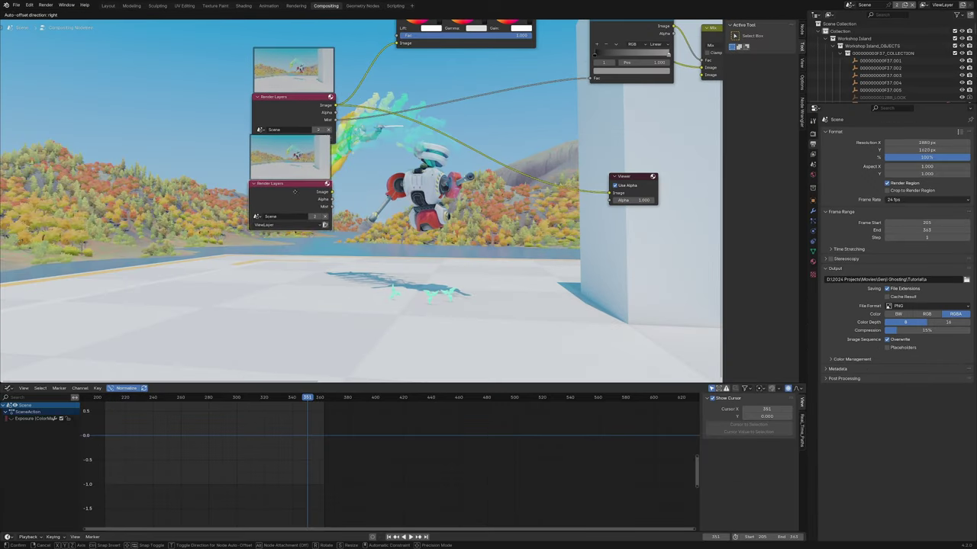
pyautogui.click(299, 216)
pyautogui.scroll(1, 246, 262)
pyautogui.click(247, 257)
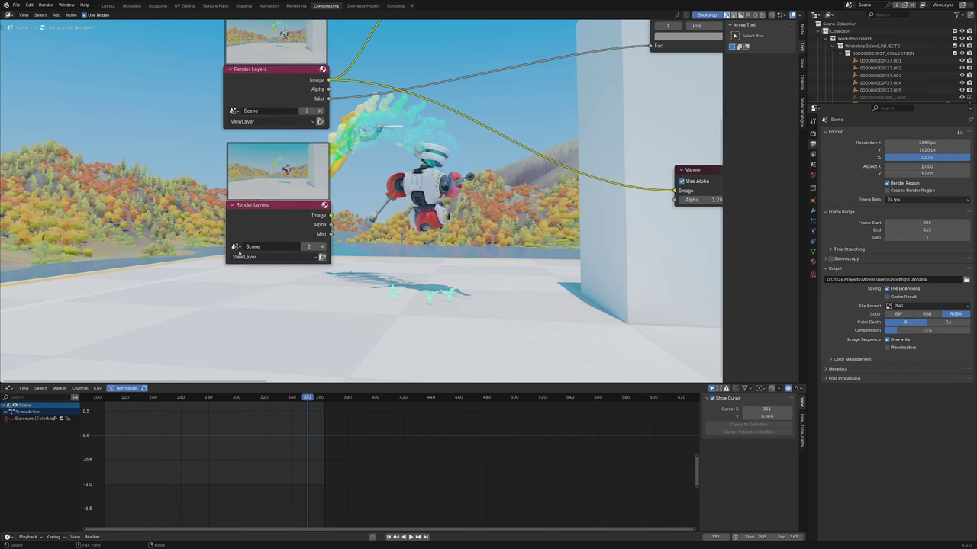
pyautogui.click(236, 247)
pyautogui.click(268, 264)
pyautogui.moveTo(261, 231); pyautogui.dragTo(258, 229)
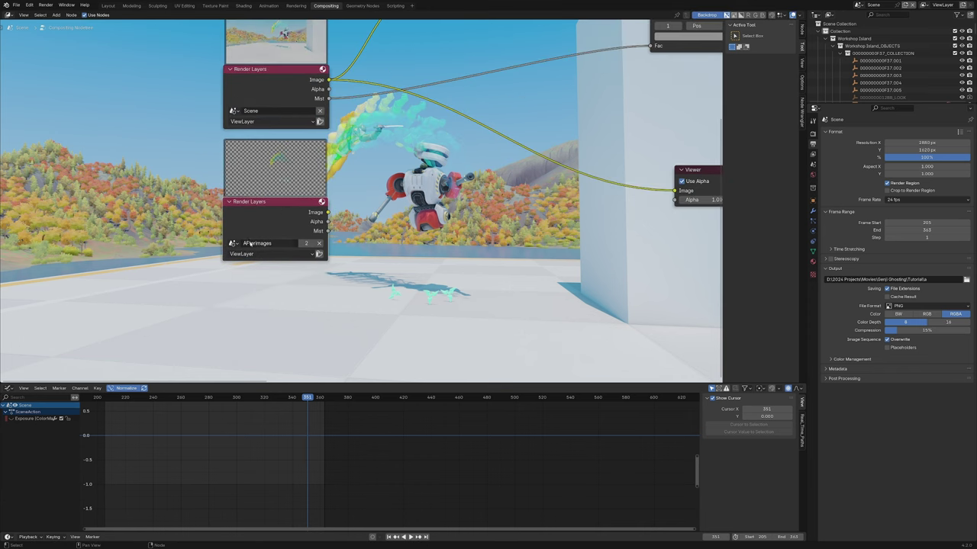
# Preview the AFterImages render layer in the Viewer node and examine the isolated afterimages
pyautogui.keyDown('ctrl'); pyautogui.keyDown('shift'); pyautogui.click(296, 219); pyautogui.keyUp('shift'); pyautogui.keyUp('ctrl')
pyautogui.moveTo(396, 163); pyautogui.dragTo(721, 210)
pyautogui.scroll(-1, 499, 175)
pyautogui.moveTo(499, 175); pyautogui.dragTo(467, 165, button='middle')
pyautogui.scroll(1, 256, 212)
# Duplicate the AFterImages Render Layers node below itself and set the copy's scene to Genji Only
pyautogui.click(252, 213)
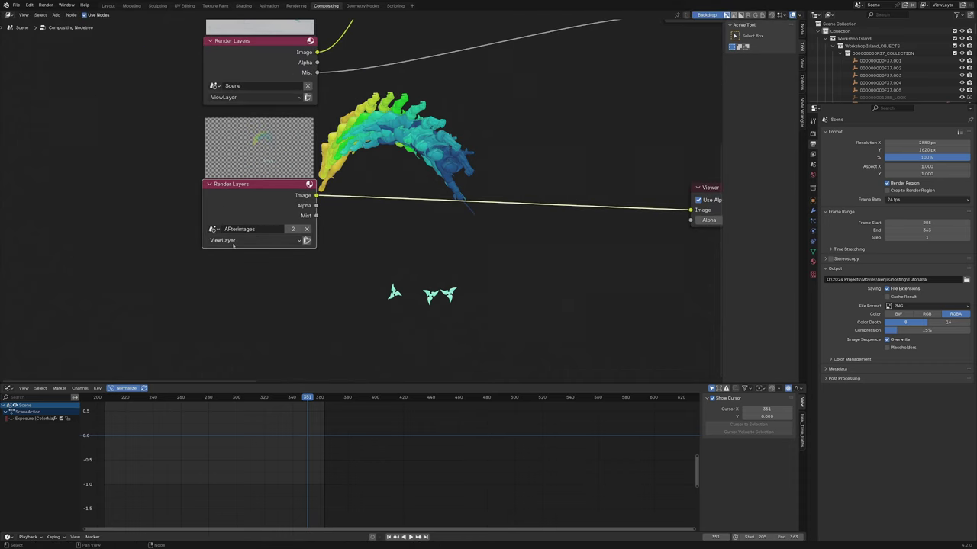
pyautogui.hotkey('shift', 'd')
pyautogui.click(235, 350)
pyautogui.moveTo(235, 351); pyautogui.dragTo(240, 298, button='middle')
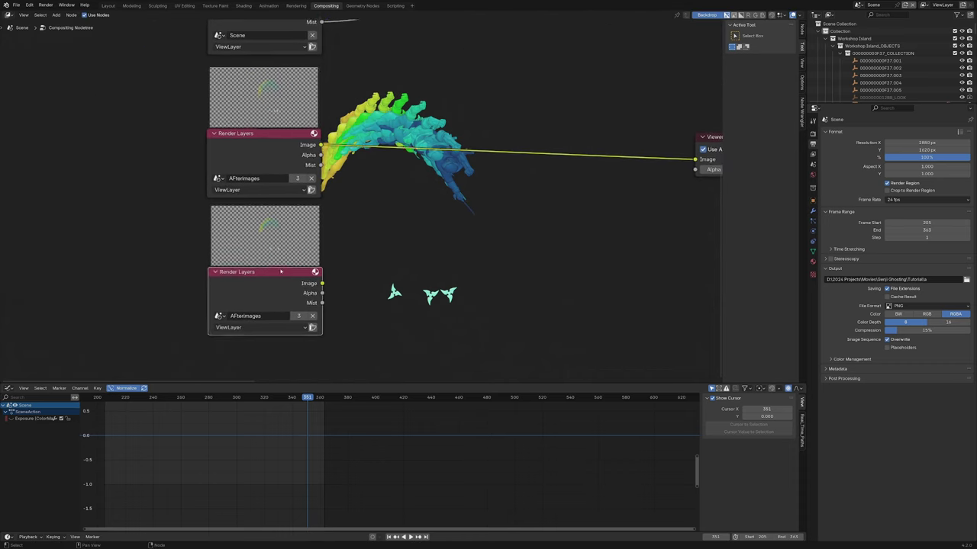
pyautogui.click(219, 315)
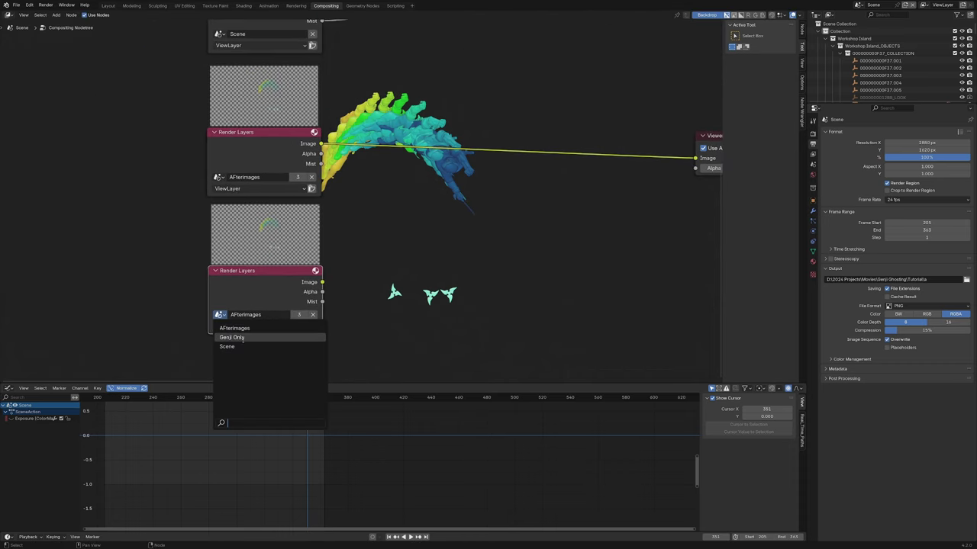
pyautogui.click(245, 338)
# Preview the Genji Only render layer in the Viewer and spread the render layer and Viewer nodes apart
pyautogui.keyDown('ctrl'); pyautogui.keyDown('shift'); pyautogui.click(286, 281); pyautogui.keyUp('shift'); pyautogui.keyUp('ctrl')
pyautogui.scroll(-3, 447, 227)
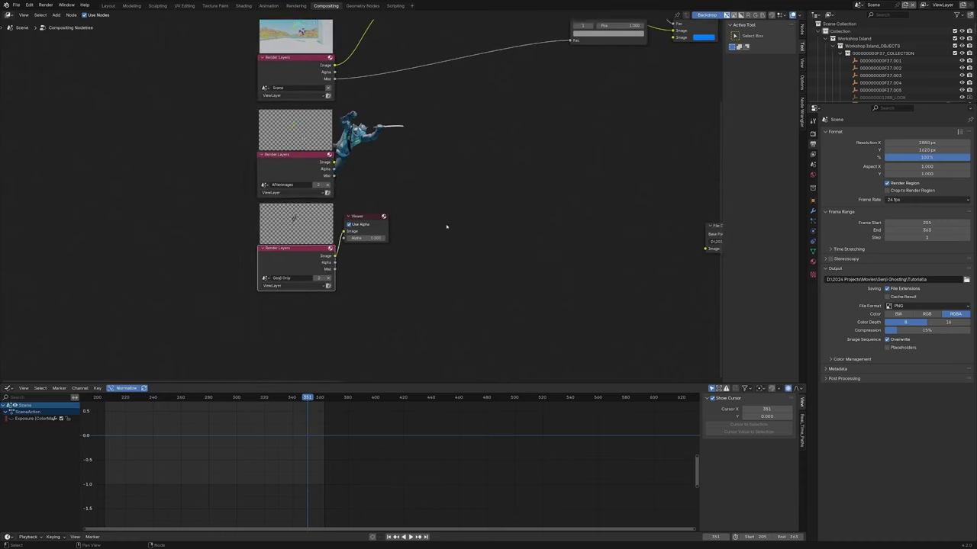
pyautogui.moveTo(447, 227); pyautogui.dragTo(331, 263, button='middle')
pyautogui.press('g')
pyautogui.click(290, 280)
pyautogui.moveTo(266, 227); pyautogui.dragTo(251, 252)
pyautogui.press('g')
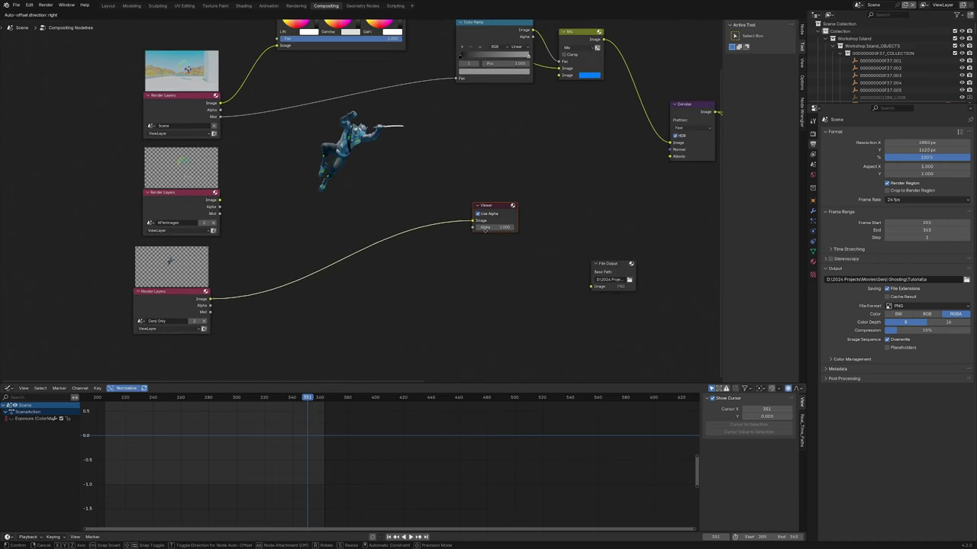
pyautogui.click(531, 213)
# Add an Alpha Over node with the AFterImages image as its first input and the Genji Only image as its second
pyautogui.scroll(2, 301, 167)
pyautogui.moveTo(301, 168); pyautogui.dragTo(301, 207, button='middle')
pyautogui.hotkey('shift', 'a')
pyautogui.click(318, 193)
pyautogui.press('Escape')
pyautogui.hotkey('shift', 'a')
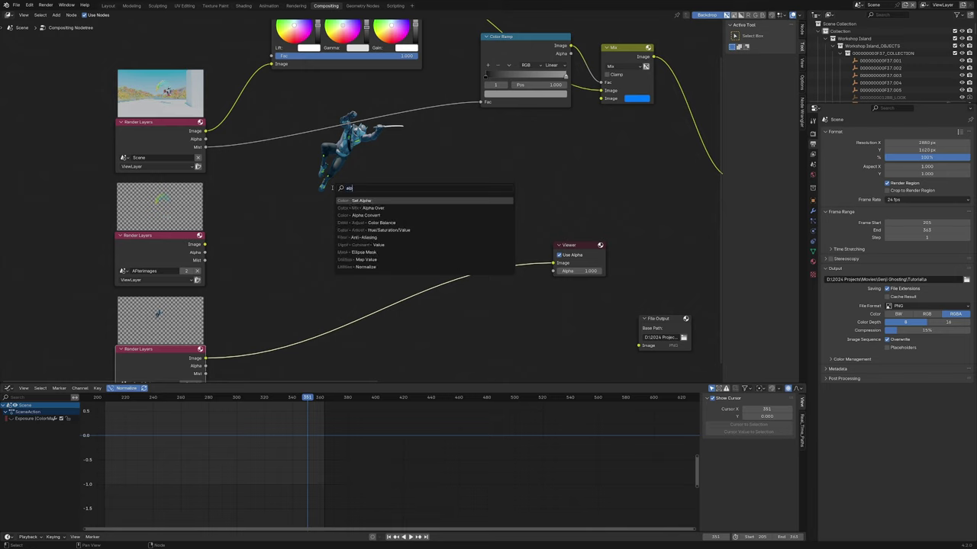
pyautogui.click(372, 200)
pyautogui.click(203, 140)
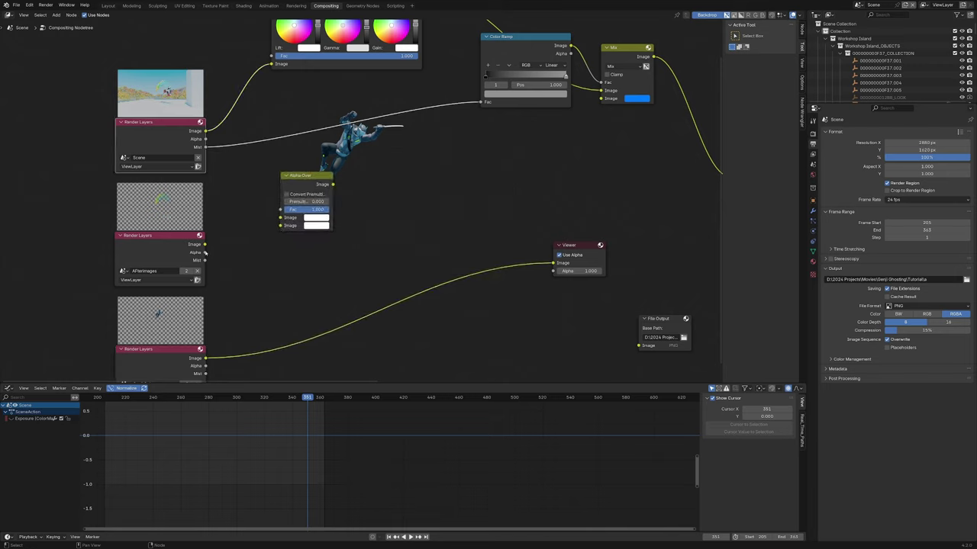
pyautogui.moveTo(205, 252); pyautogui.dragTo(283, 217)
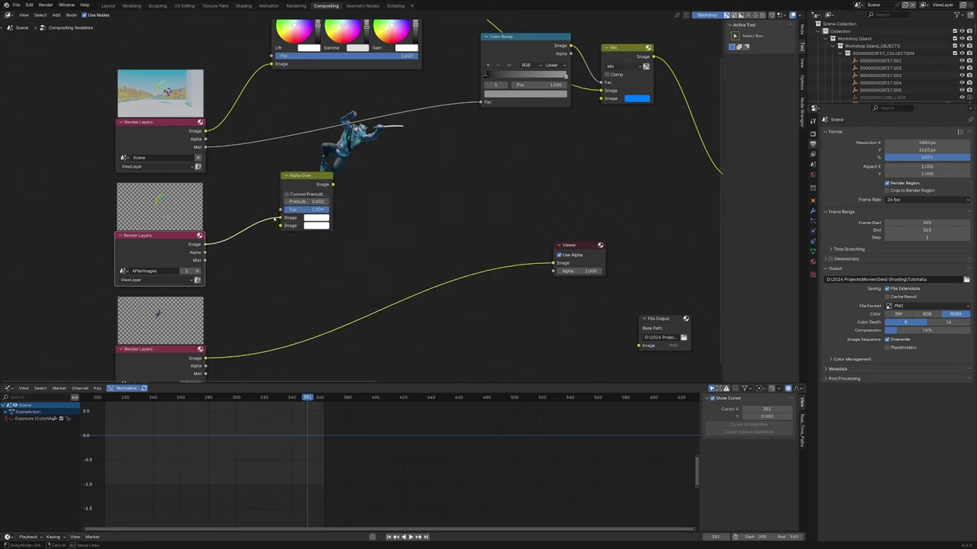
pyautogui.moveTo(205, 358); pyautogui.dragTo(283, 226)
# Preview the Alpha Over of Genji and the afterimages in the Viewer, moving the Viewer node clear of it
pyautogui.keyDown('ctrl'); pyautogui.keyDown('shift'); pyautogui.click(303, 180); pyautogui.keyUp('shift'); pyautogui.keyUp('ctrl')
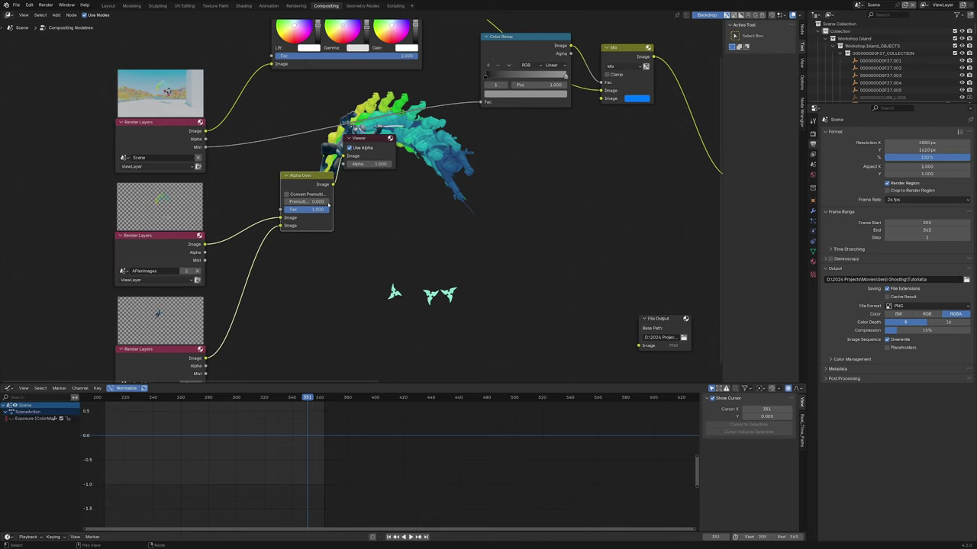
pyautogui.moveTo(350, 182); pyautogui.dragTo(324, 158, button='middle')
pyautogui.moveTo(336, 115); pyautogui.dragTo(451, 219)
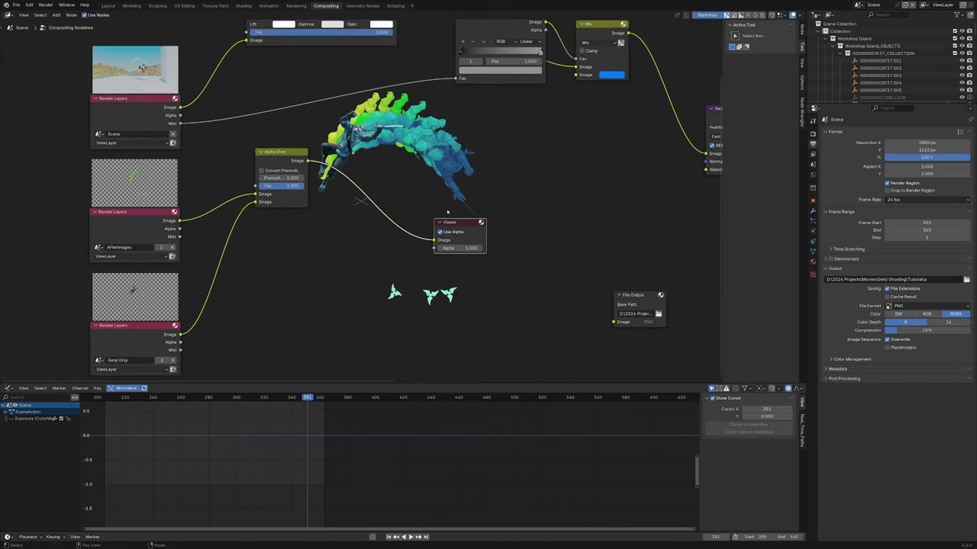
# Duplicate the Alpha Over node and layer the first Alpha Over result on top of the Scene render layer's image
pyautogui.click(180, 109)
pyautogui.click(275, 157)
pyautogui.hotkey('shift', 'd')
pyautogui.click(421, 149)
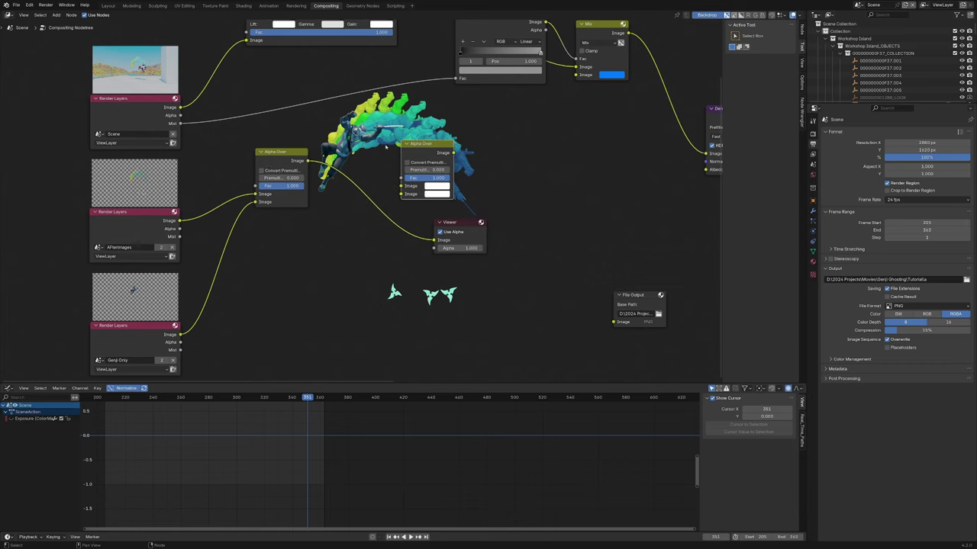
pyautogui.moveTo(180, 107); pyautogui.dragTo(401, 186)
pyautogui.moveTo(292, 161); pyautogui.dragTo(401, 194)
pyautogui.rightClick(319, 219)
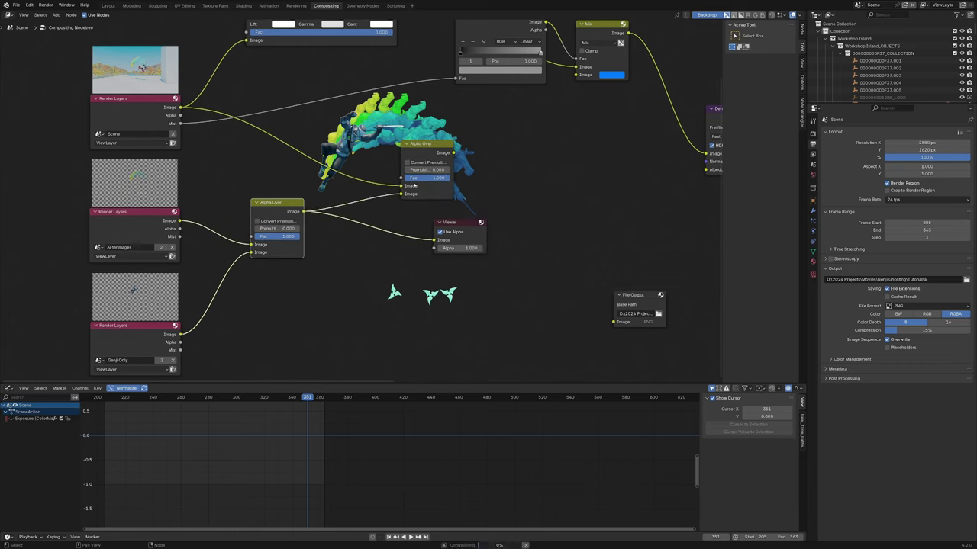
# Send the second Alpha Over result to the Viewer and Composite nodes and examine the combined shot
pyautogui.keyDown('ctrl'); pyautogui.keyDown('shift'); pyautogui.click(444, 168); pyautogui.keyUp('shift'); pyautogui.keyUp('ctrl')
pyautogui.moveTo(445, 167); pyautogui.dragTo(393, 50, button='middle')
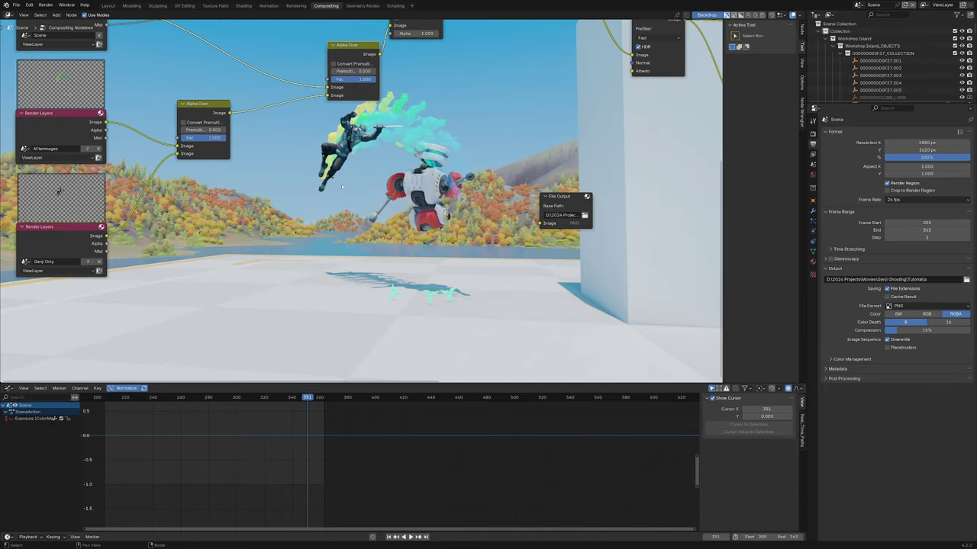
pyautogui.moveTo(342, 186); pyautogui.dragTo(456, 331, button='middle')
pyautogui.scroll(-1, 298, 97)
pyautogui.moveTo(290, 183); pyautogui.dragTo(364, 181, button='middle')
pyautogui.scroll(-4, 356, 200)
pyautogui.moveTo(412, 252); pyautogui.dragTo(376, 229, button='middle')
pyautogui.scroll(2, 377, 233)
pyautogui.scroll(1, 419, 272)
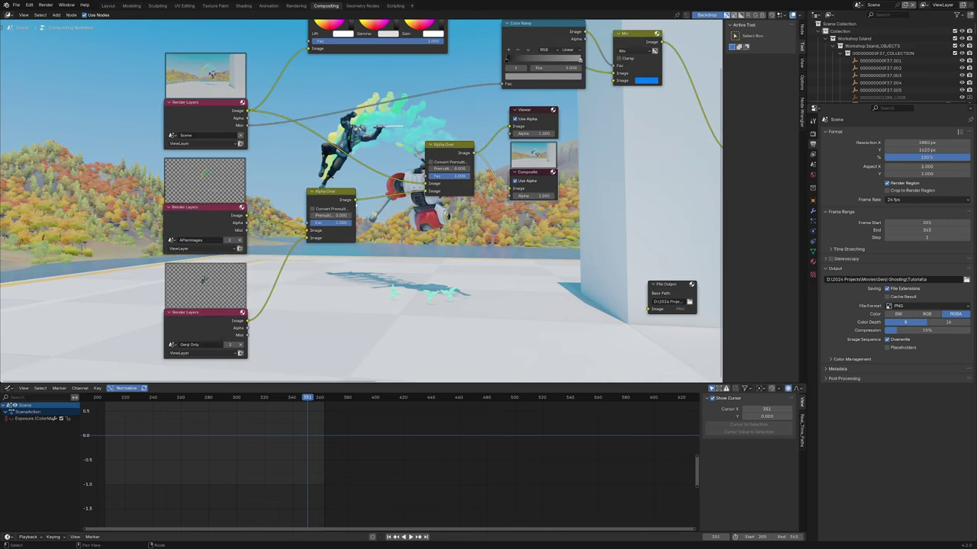
pyautogui.click(204, 110)
pyautogui.click(208, 216)
pyautogui.click(214, 321)
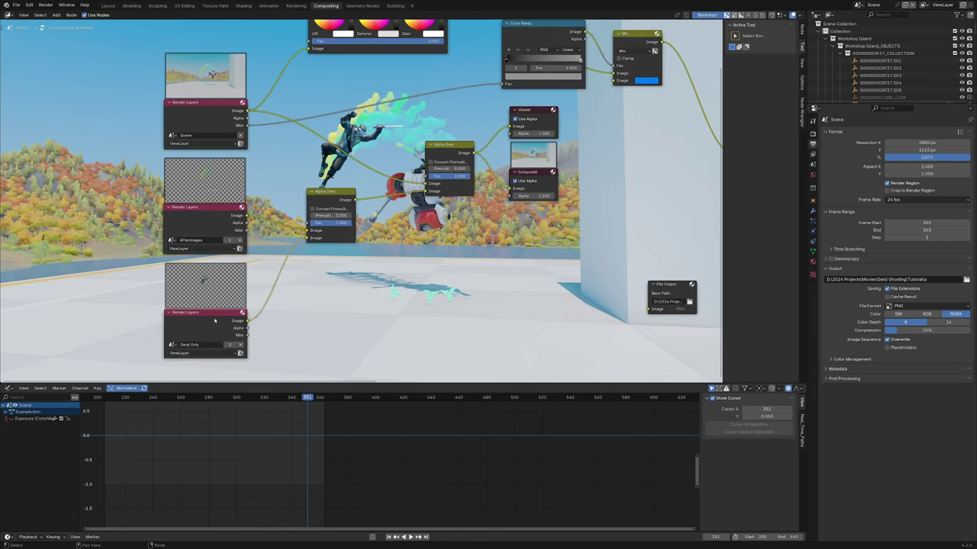
# Add a File Output node below the Alpha Over nodes and feed it the Scene render layer's image
pyautogui.hotkey('shift', 'a')
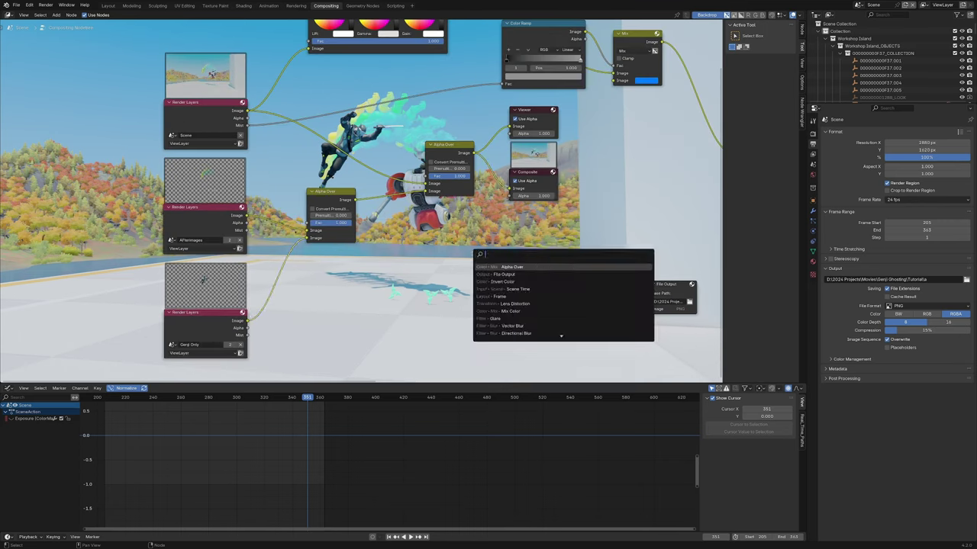
pyautogui.write('fi')
pyautogui.press('Return')
pyautogui.click(462, 255)
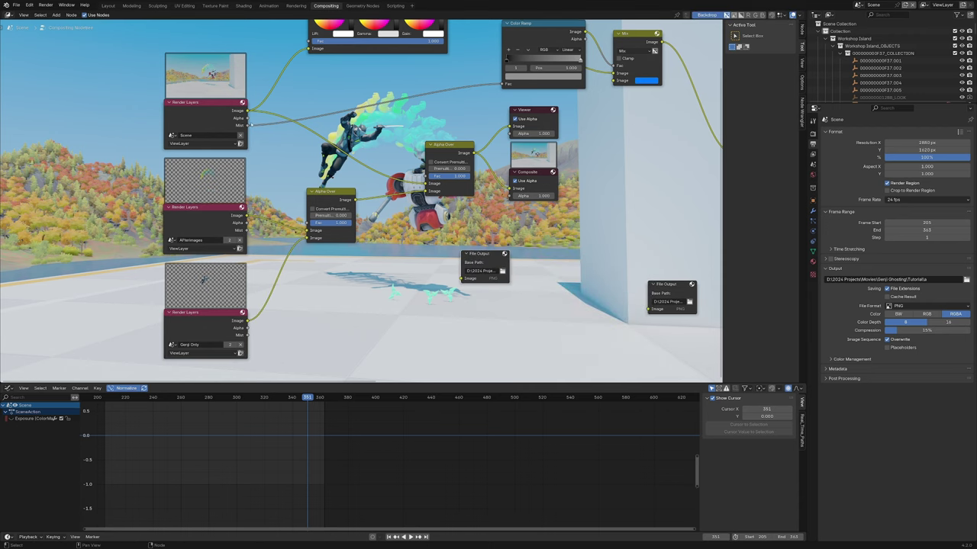
pyautogui.moveTo(247, 110); pyautogui.dragTo(462, 278)
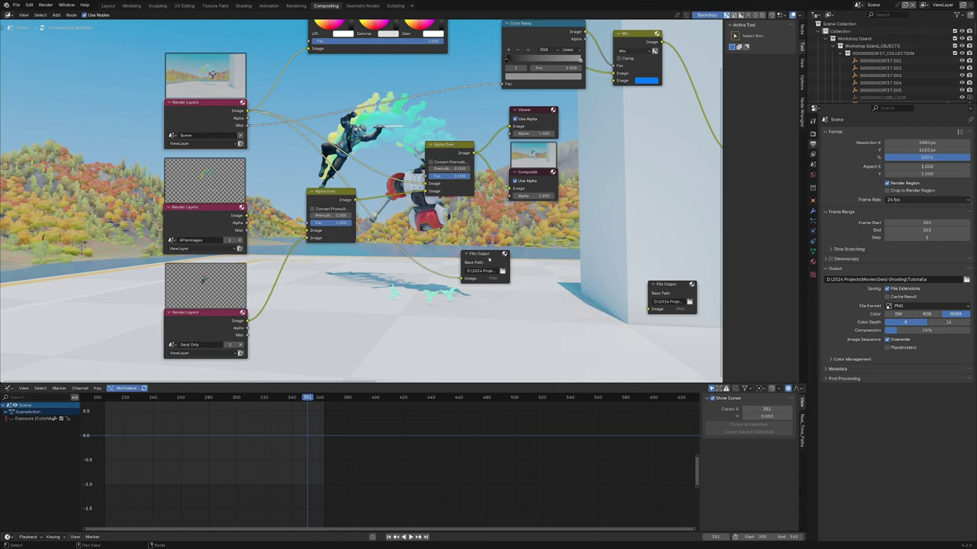
# Create a Full Background folder inside Tutorial and use it as the new File Output node's base path
pyautogui.click(502, 270)
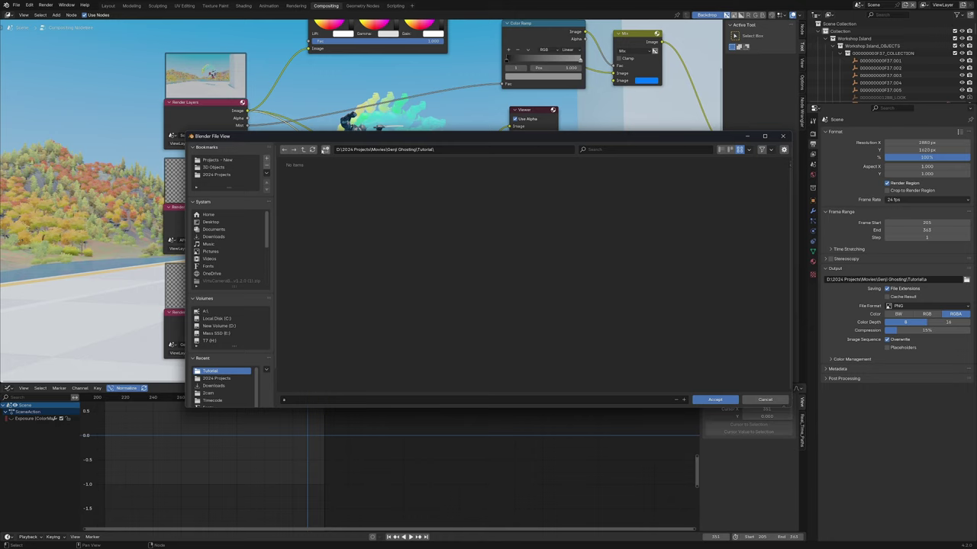
pyautogui.click(326, 149)
pyautogui.write('Full Bac')
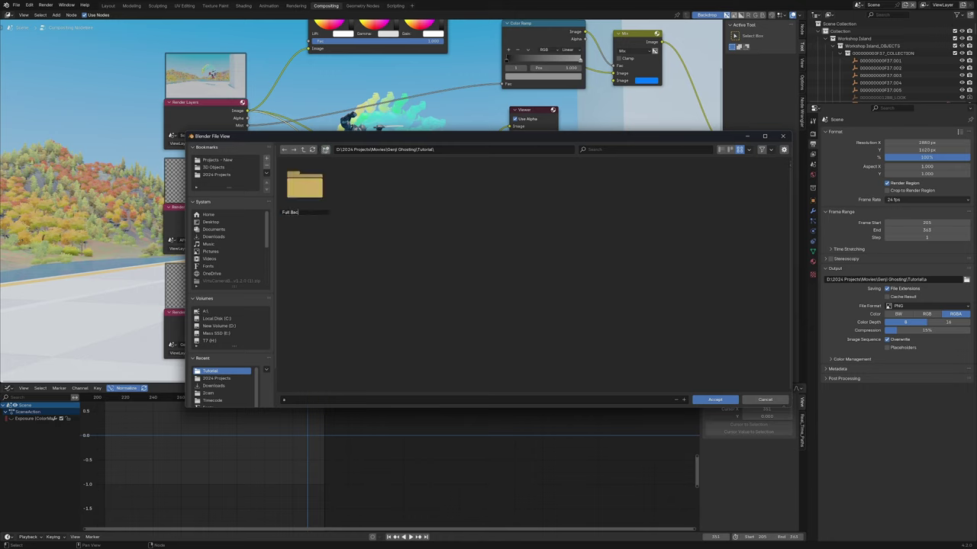
pyautogui.write('kground')
pyautogui.press('Return')
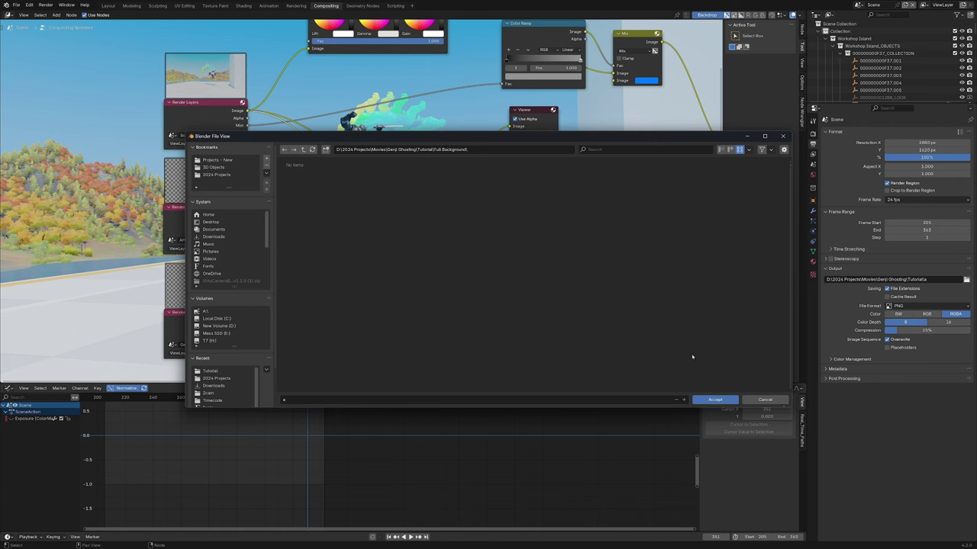
pyautogui.press('Return')
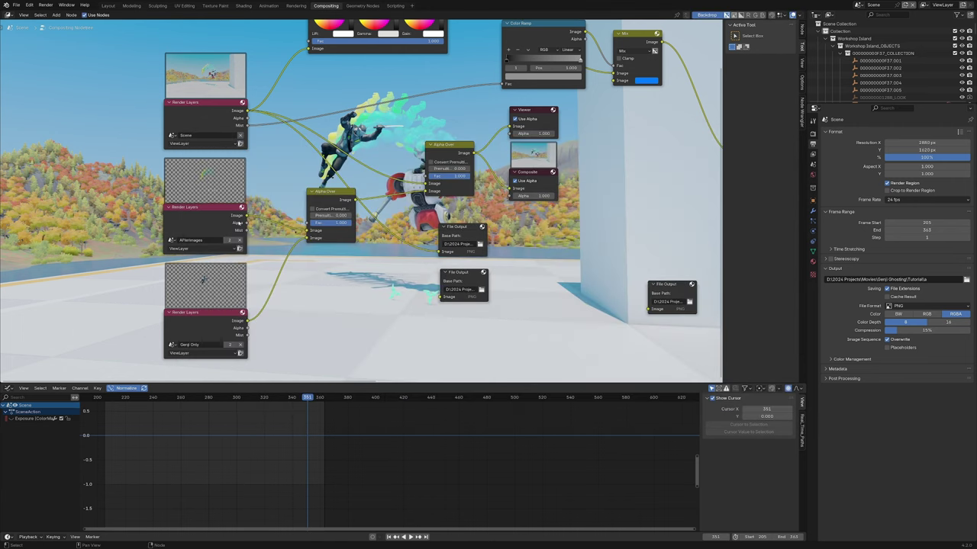
# Feed the AFterImages image into the second File Output node and set its base path to a new AfterImages folder inside Tutorial
pyautogui.moveTo(246, 217); pyautogui.dragTo(441, 297)
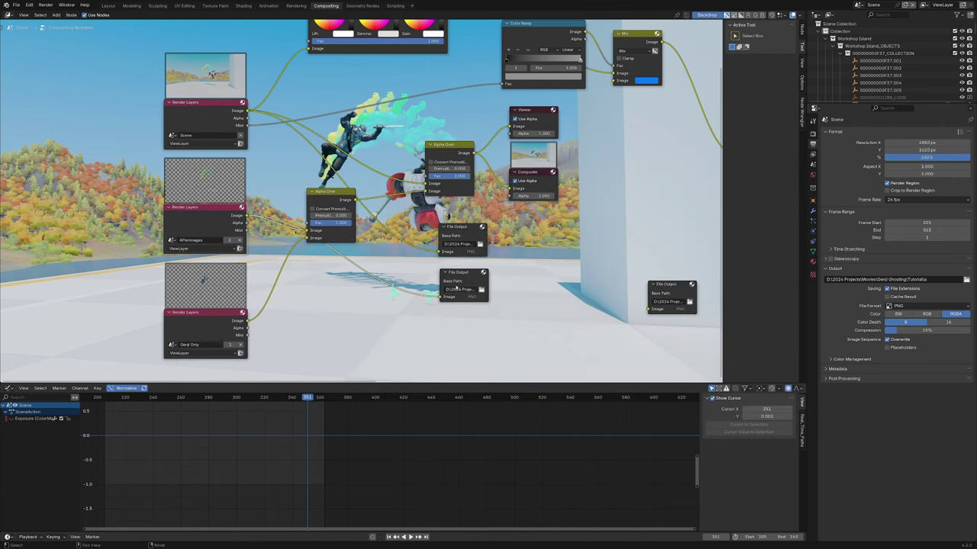
pyautogui.click(481, 290)
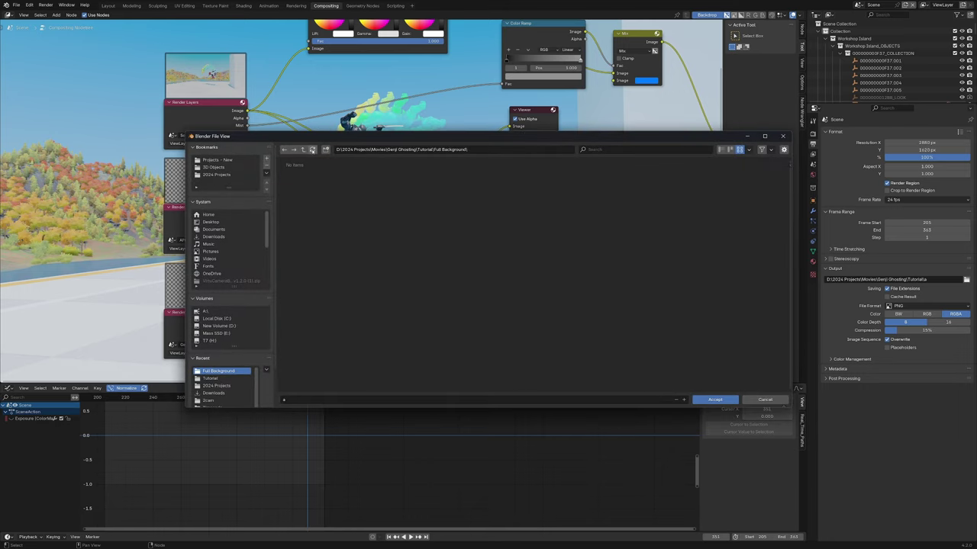
pyautogui.click(303, 150)
pyautogui.rightClick(399, 221)
pyautogui.click(325, 150)
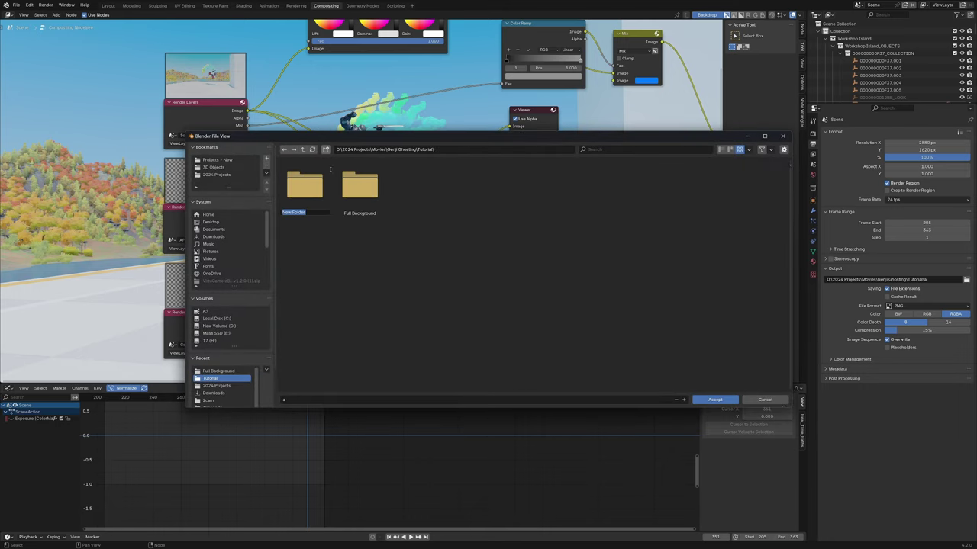
pyautogui.write('A')
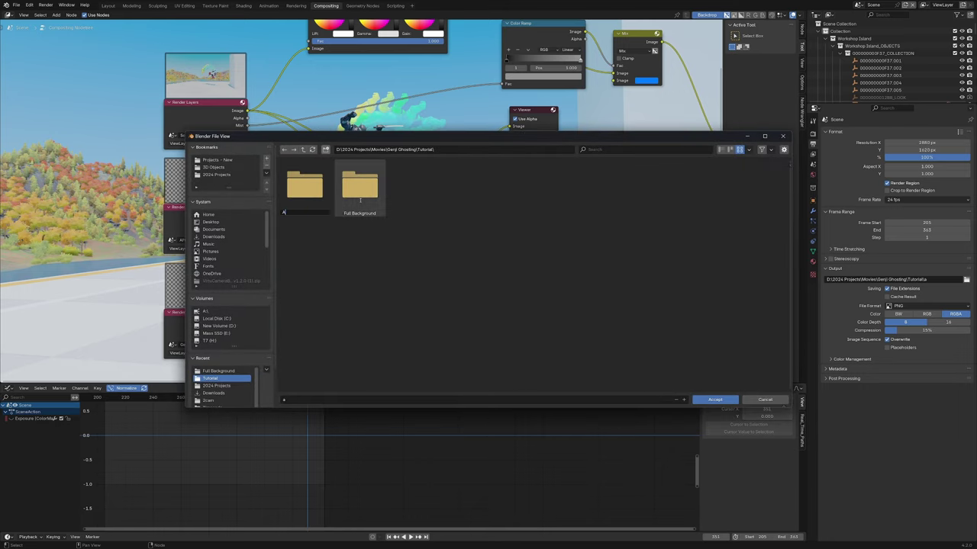
pyautogui.press('Return')
pyautogui.press('Return')
pyautogui.press('Return')
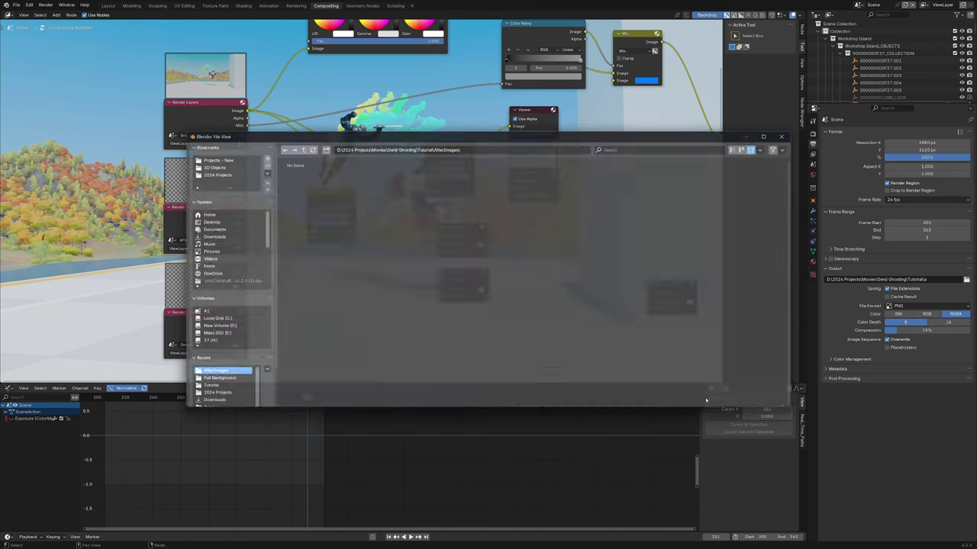
# Duplicate the afterimages File Output node below itself and feed it the Genji Only render layer's image
pyautogui.click(465, 279)
pyautogui.hotkey('shift', 'd')
pyautogui.click(465, 327)
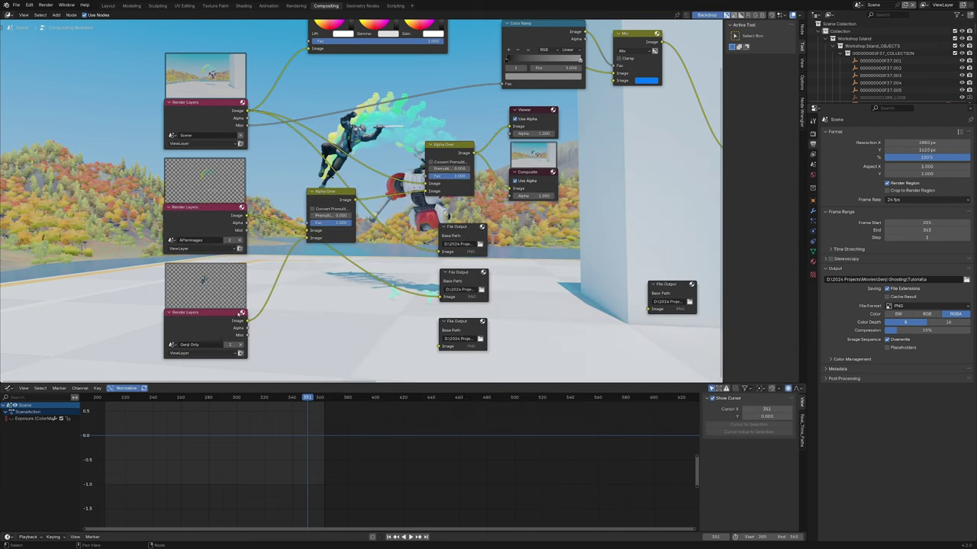
pyautogui.moveTo(247, 321); pyautogui.dragTo(448, 348)
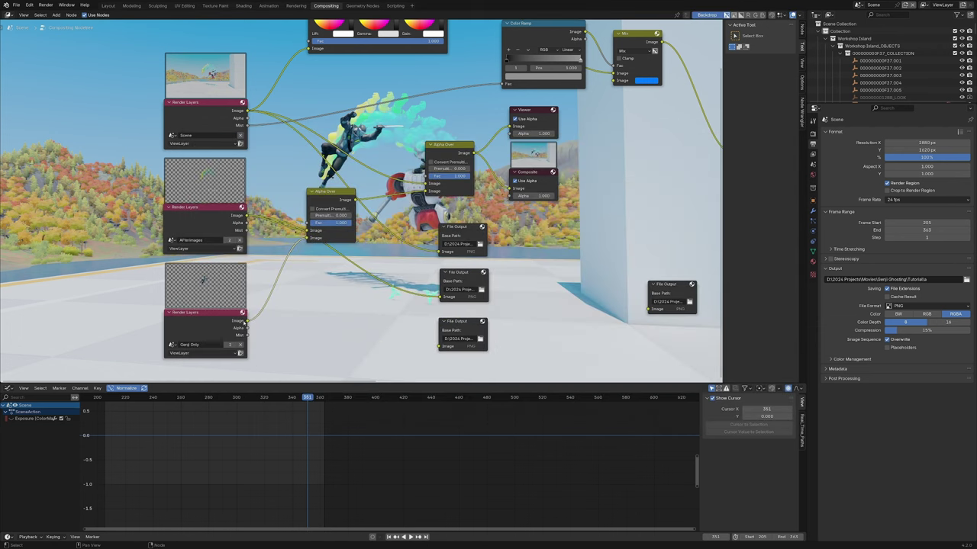
# Create a Genji folder inside Tutorial and use it as the third File Output node's base path
pyautogui.click(479, 338)
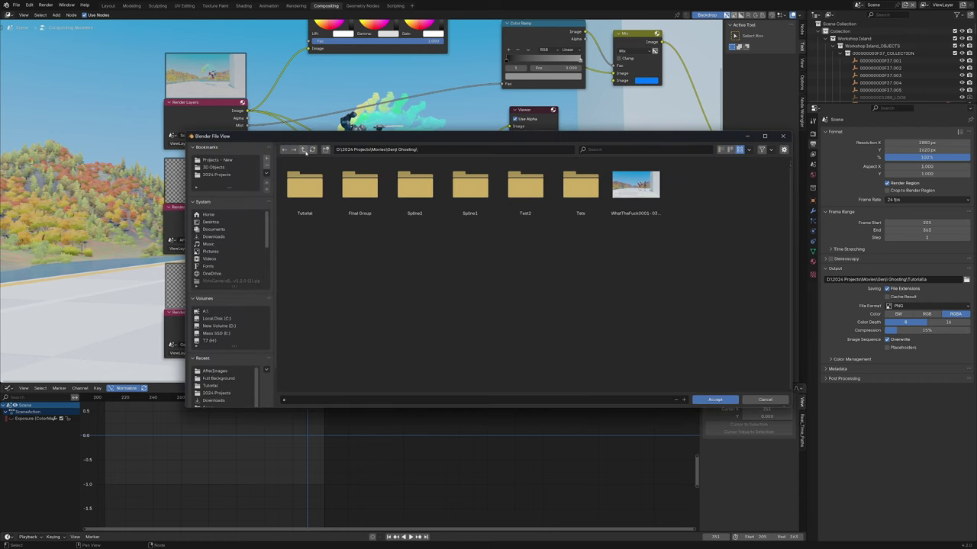
pyautogui.doubleClick(305, 186)
pyautogui.click(326, 150)
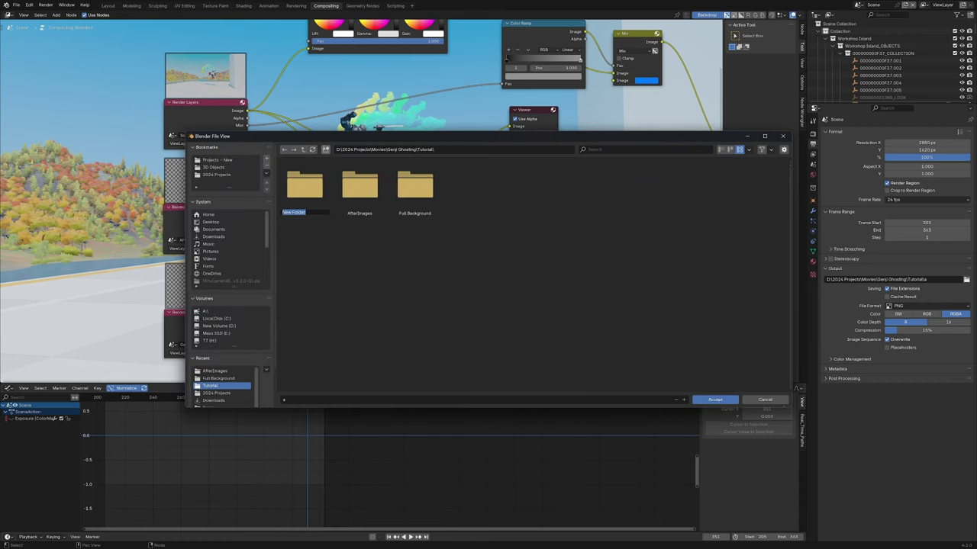
pyautogui.write('Ge')
pyautogui.press('Return')
pyautogui.press('Return')
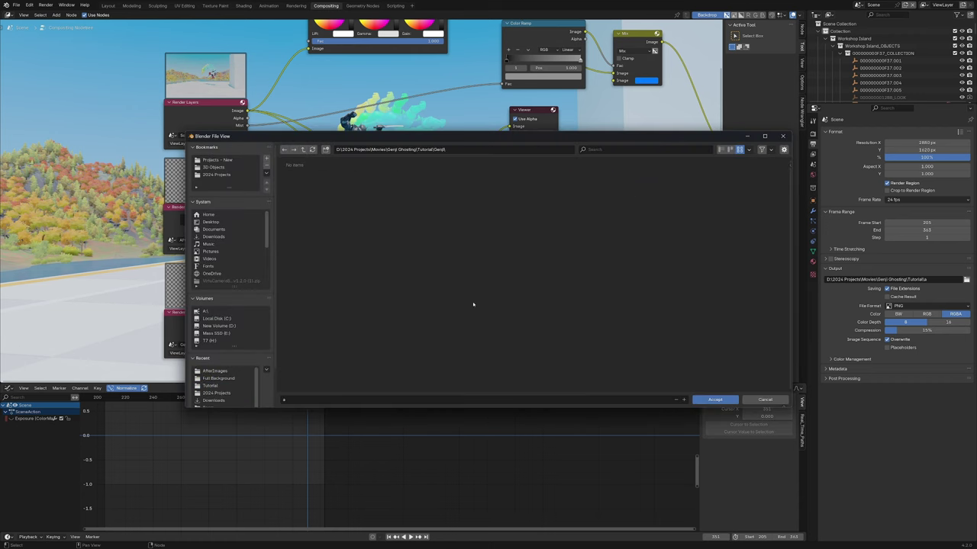
pyautogui.click(725, 402)
# Review the three File Output nodes, their links to the render layers, and the colour-grading nodes above them
pyautogui.scroll(3, 204, 279)
pyautogui.scroll(-5, 294, 232)
pyautogui.scroll(3, 430, 309)
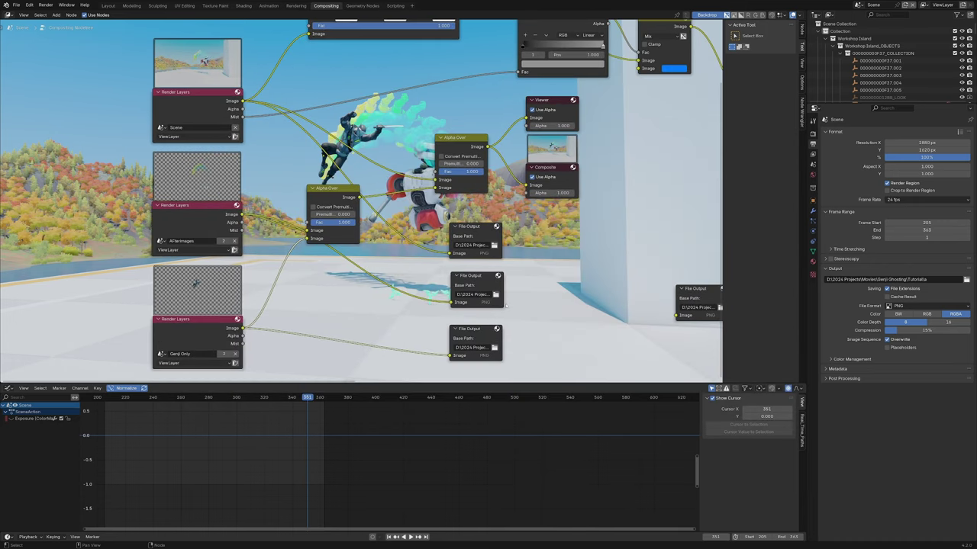
pyautogui.moveTo(536, 215); pyautogui.dragTo(477, 369)
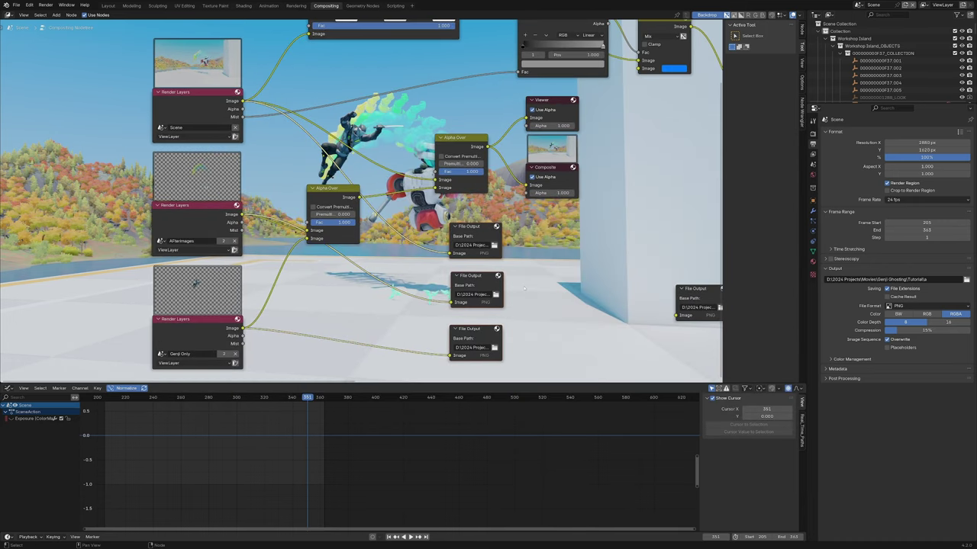
pyautogui.moveTo(541, 292); pyautogui.dragTo(476, 294, button='middle')
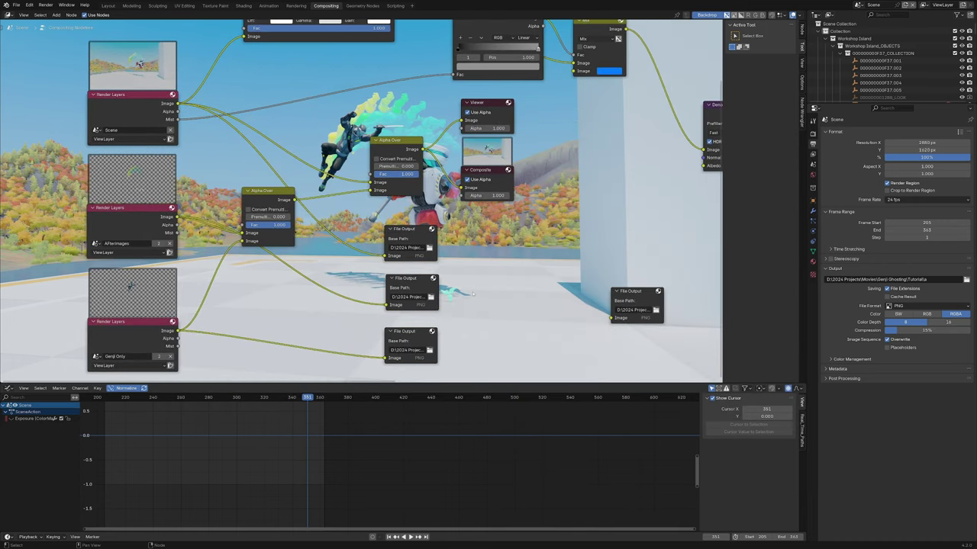
pyautogui.scroll(-2, 458, 289)
pyautogui.scroll(2, 427, 279)
pyautogui.moveTo(420, 277); pyautogui.dragTo(452, 268, button='middle')
pyautogui.scroll(-6, 270, 135)
pyautogui.moveTo(270, 135); pyautogui.dragTo(321, 302, button='middle')
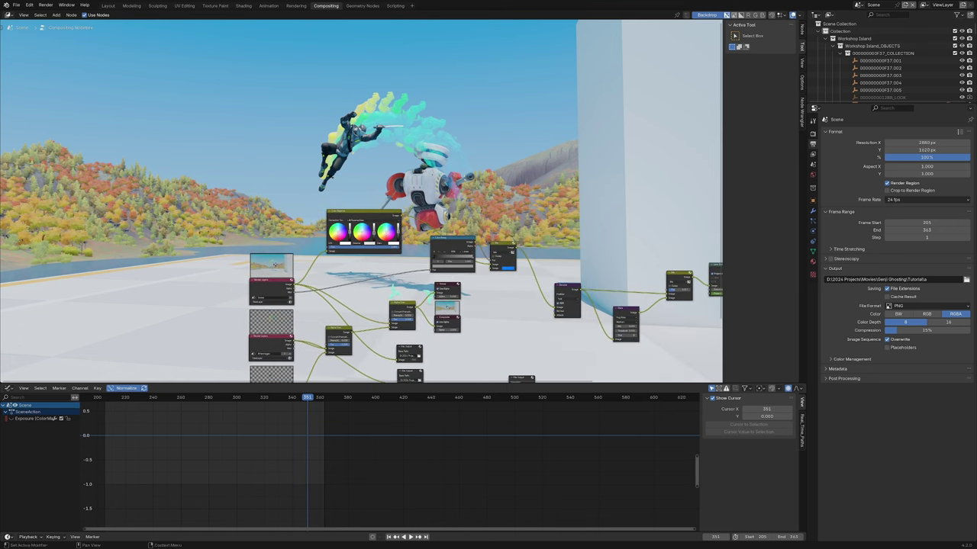